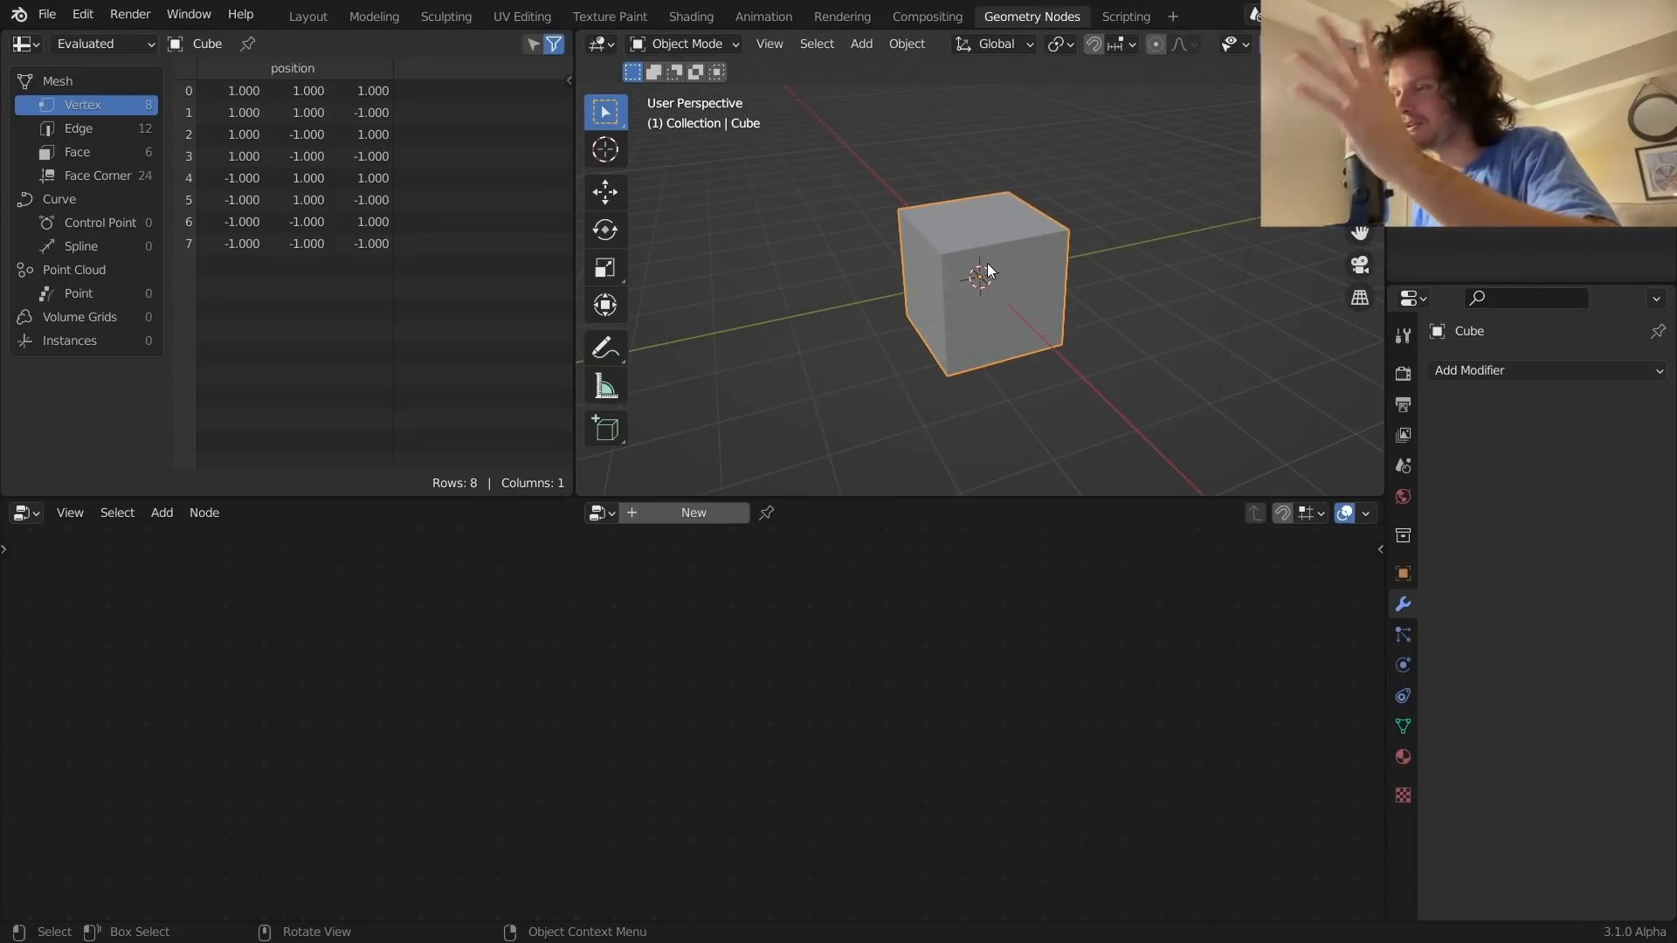
Step: Create a new geometry node tree on the cube and delete its Group Input node
click(714, 513)
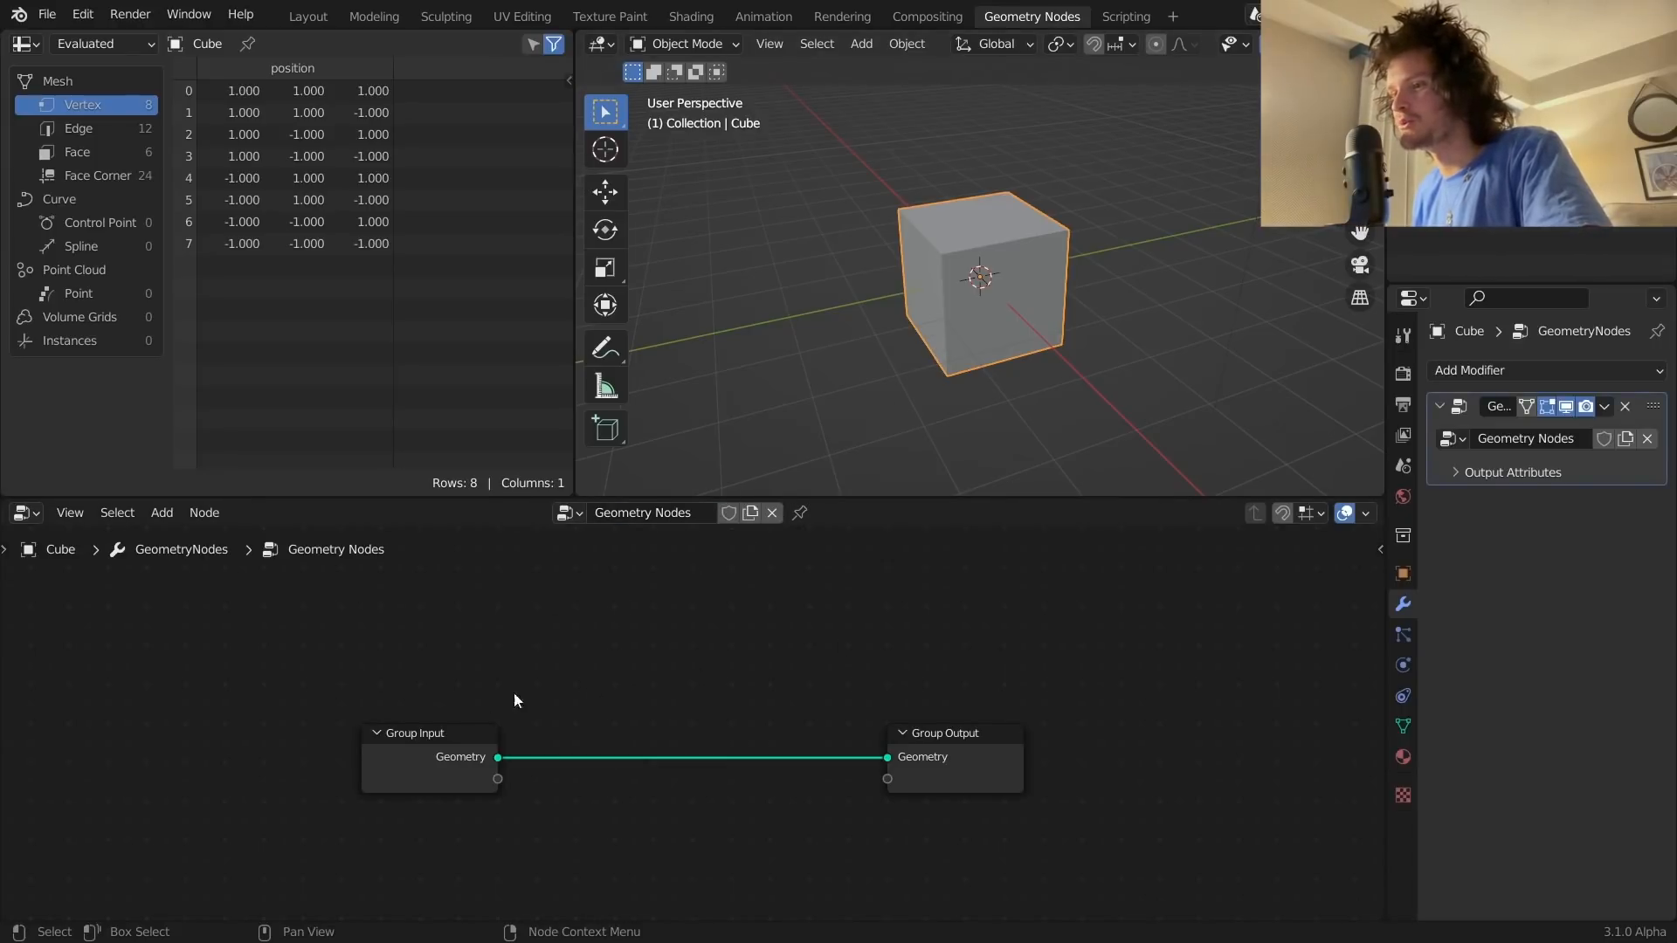
drag(568, 816, 330, 688)
key(x)
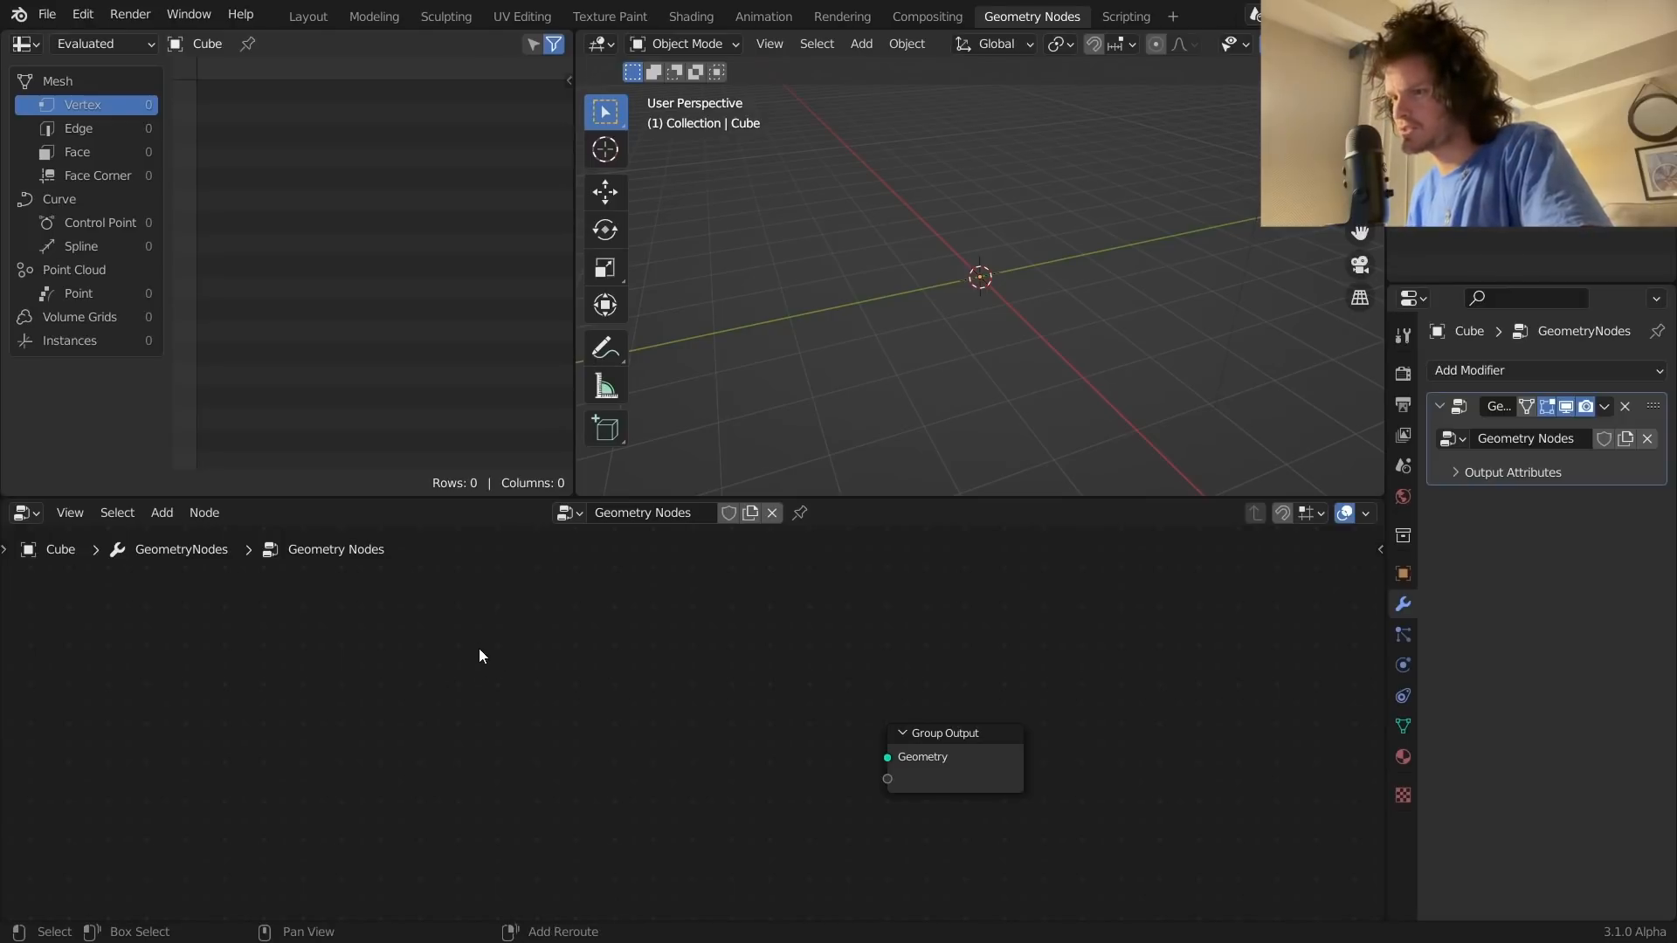
Step: Add a Spiral curve node and connect its Curve output to the Group Output's Geometry input
key(shift+a)
click(375, 494)
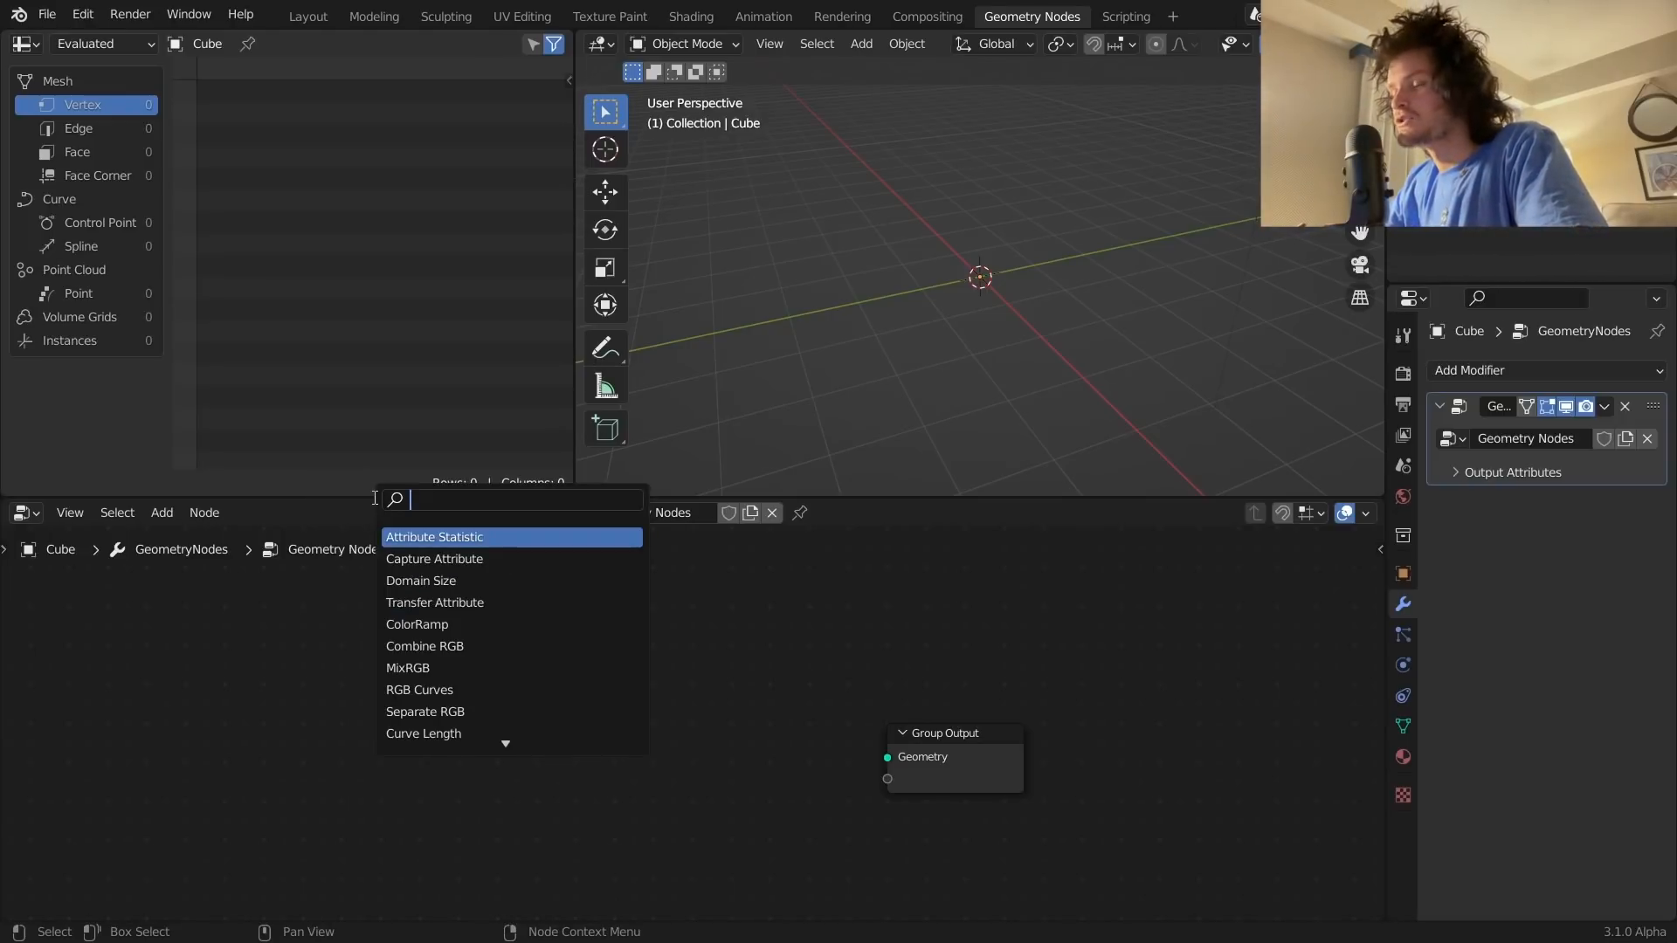
text(spiral)
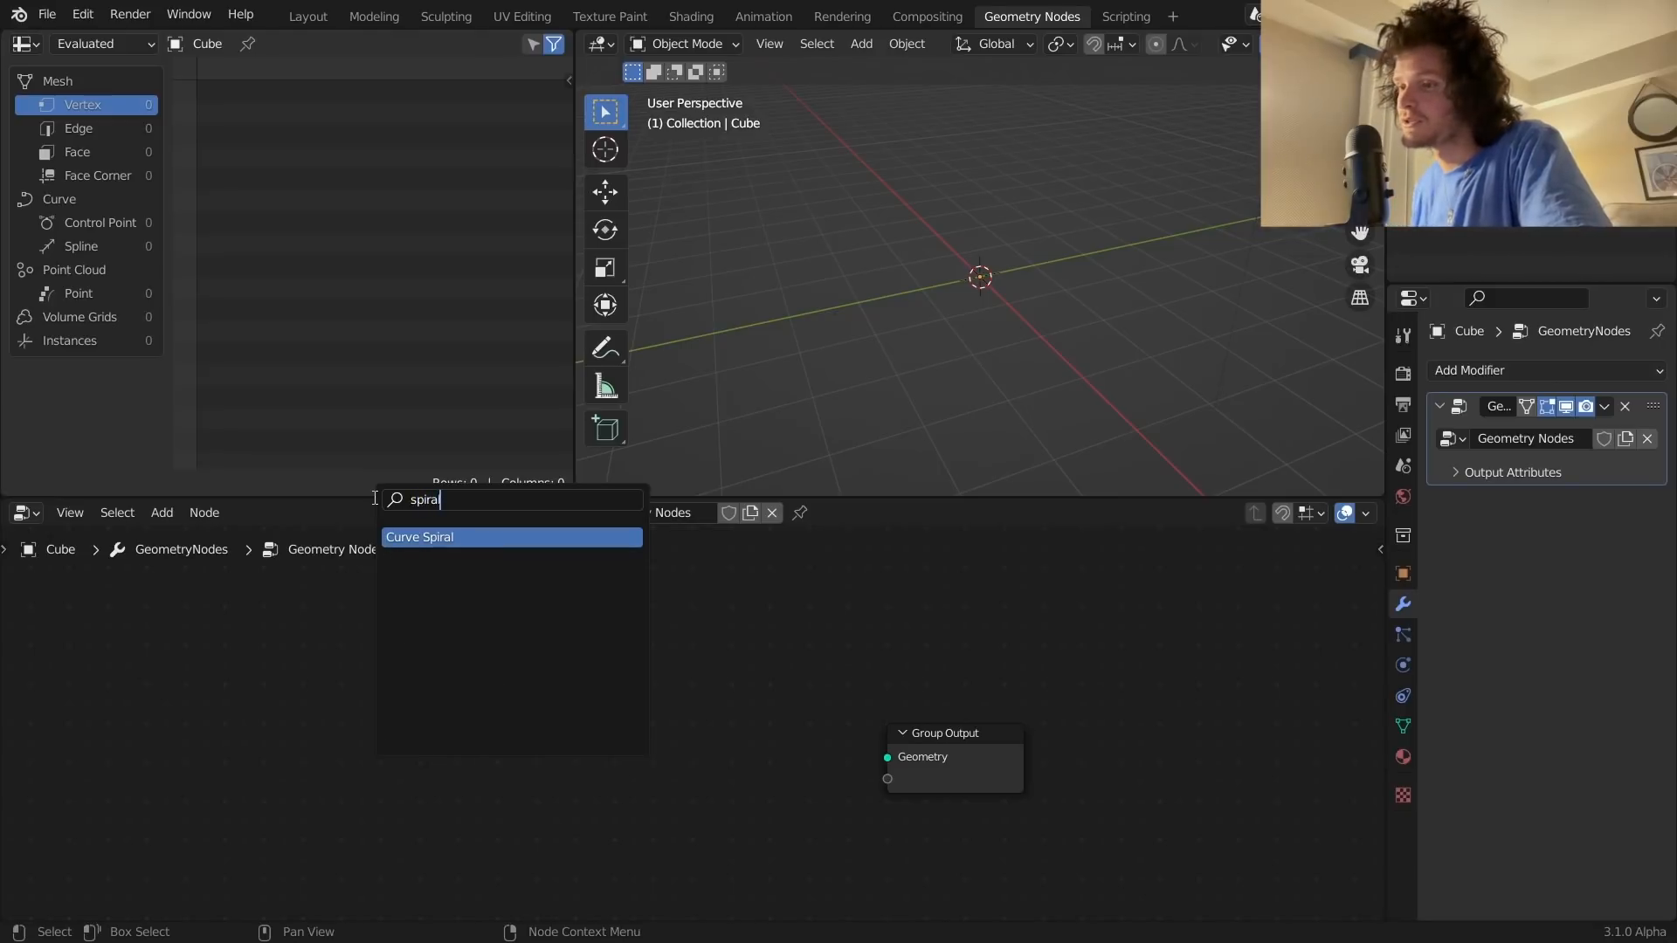
click(419, 537)
click(485, 665)
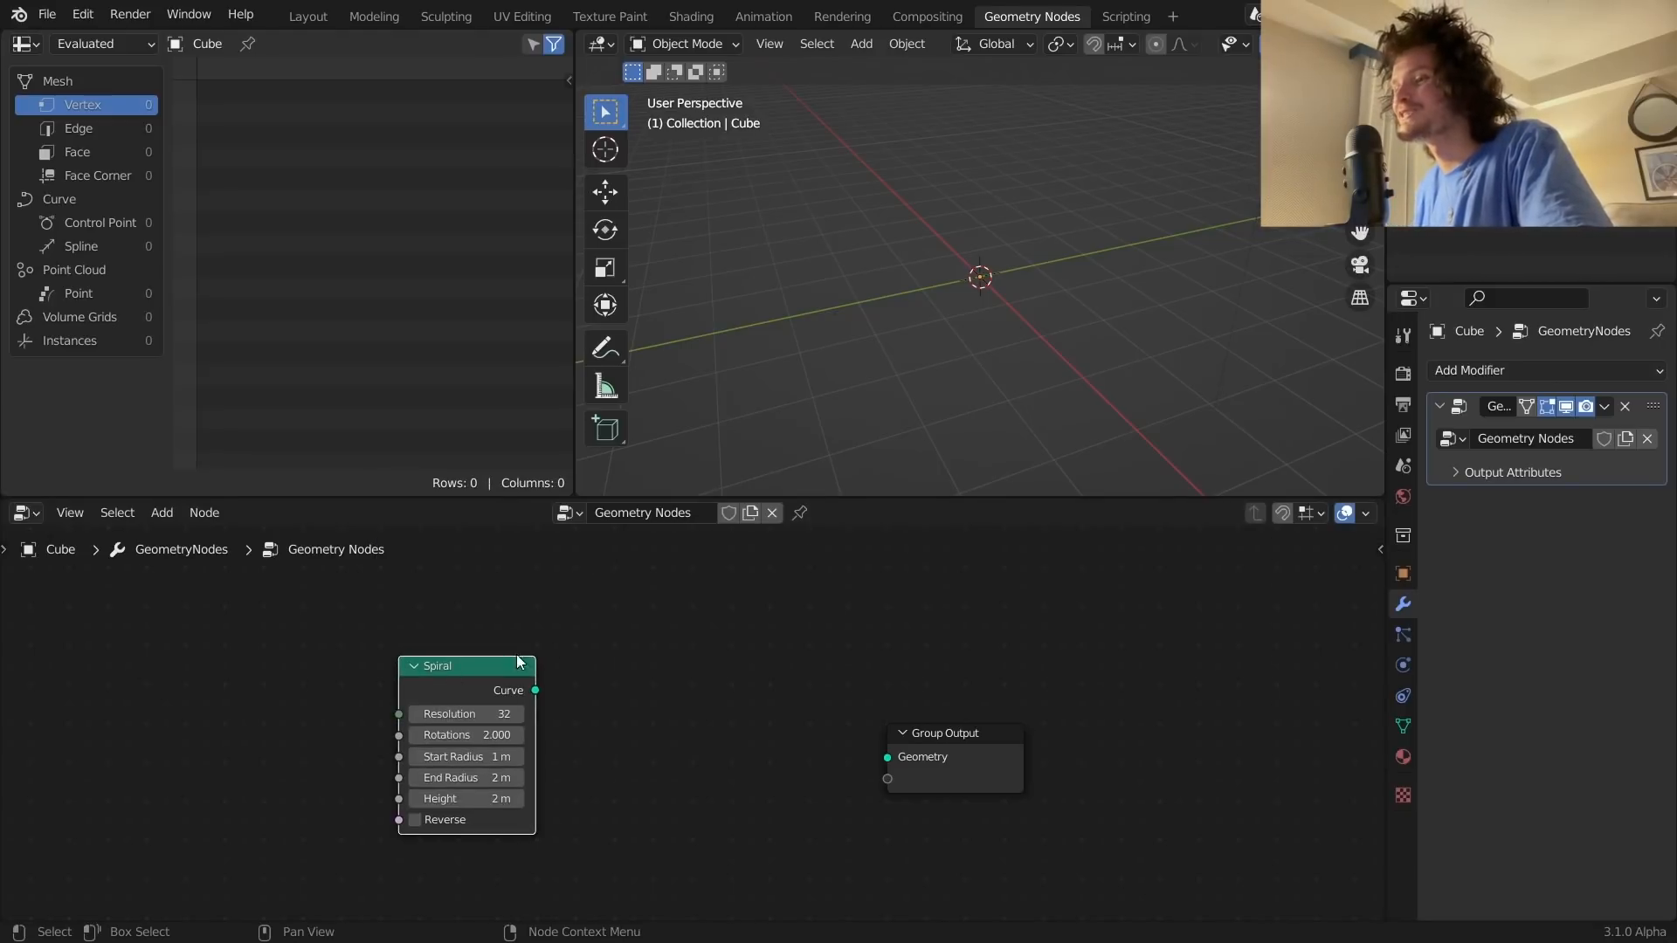
drag(498, 673, 413, 694)
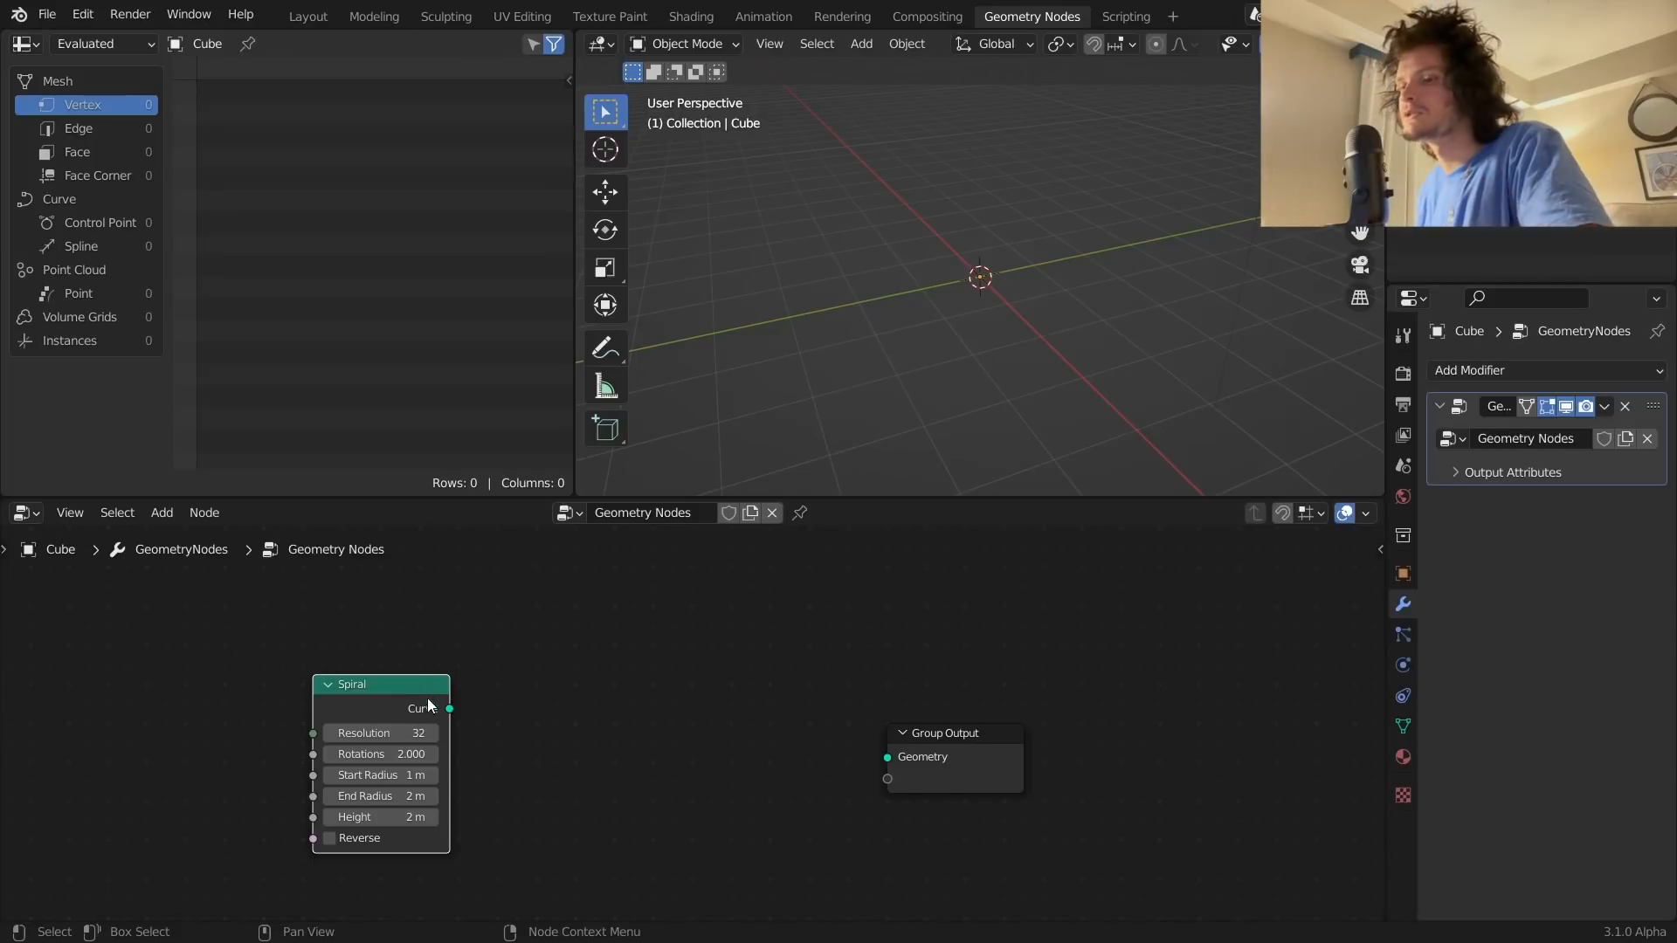
drag(449, 708, 887, 757)
scroll(1002, 342, down, 1)
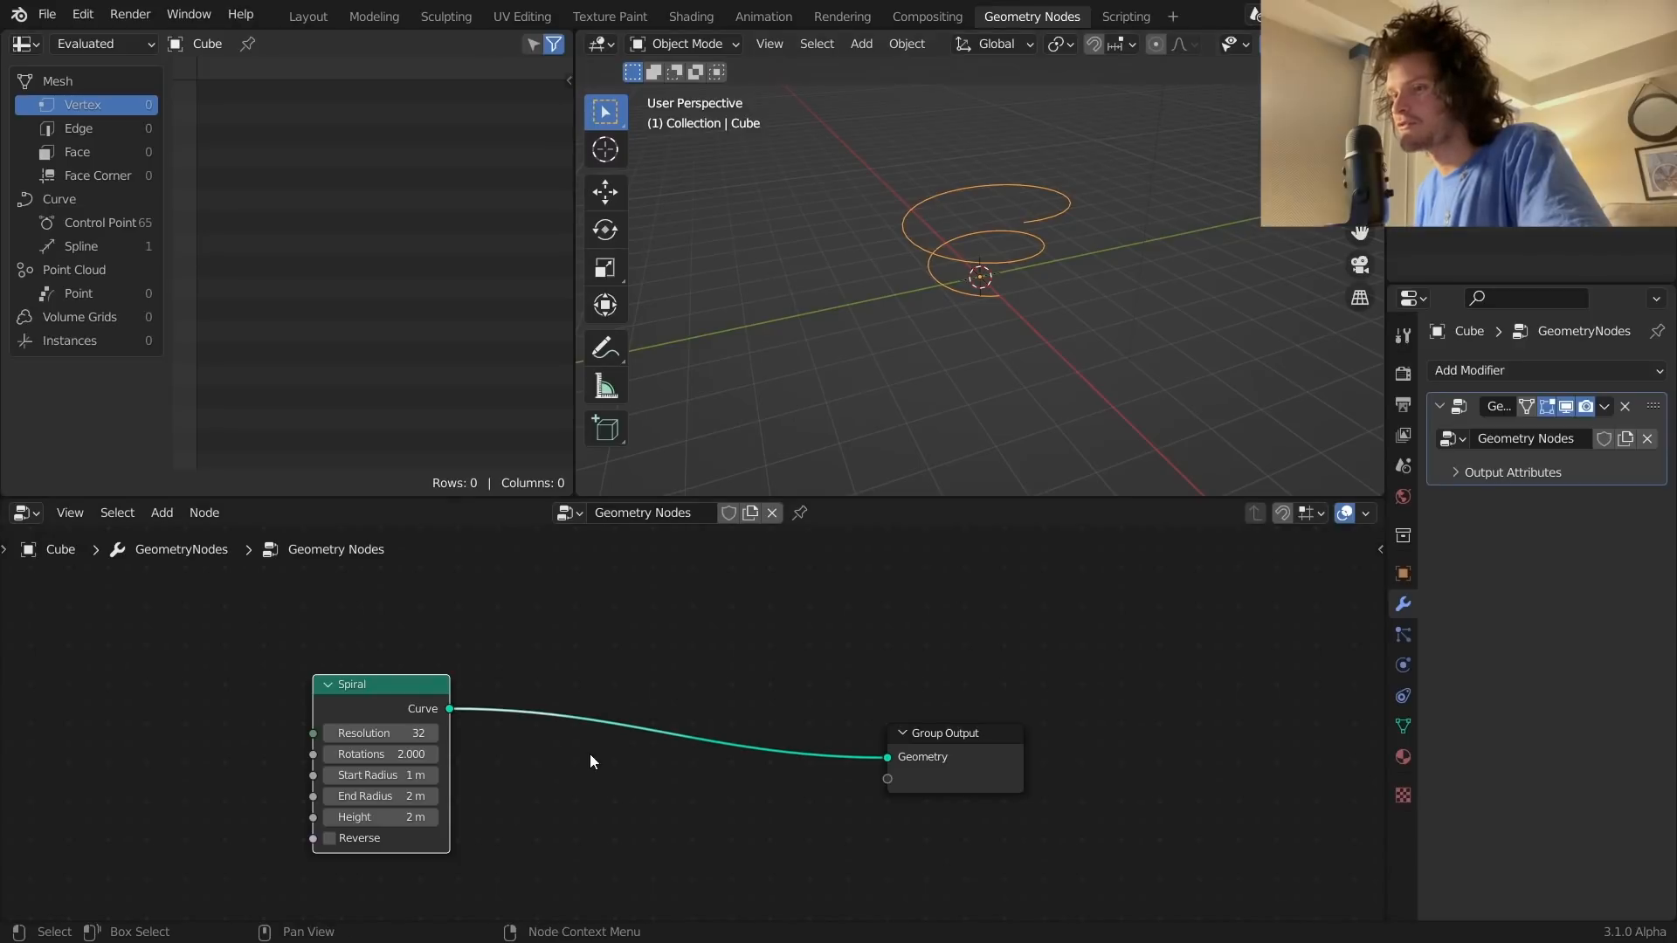
Step: Set the Spiral node's End Radius to 1 m
drag(367, 796, 524, 796)
key(ctrl+z)
click(396, 797)
text(1)
key(Return)
Step: Add a Value node and connect it to both the Start Radius and End Radius of the Spiral node
middle_drag(277, 779, 437, 760)
scroll(437, 759, up, 3)
key(shift+a)
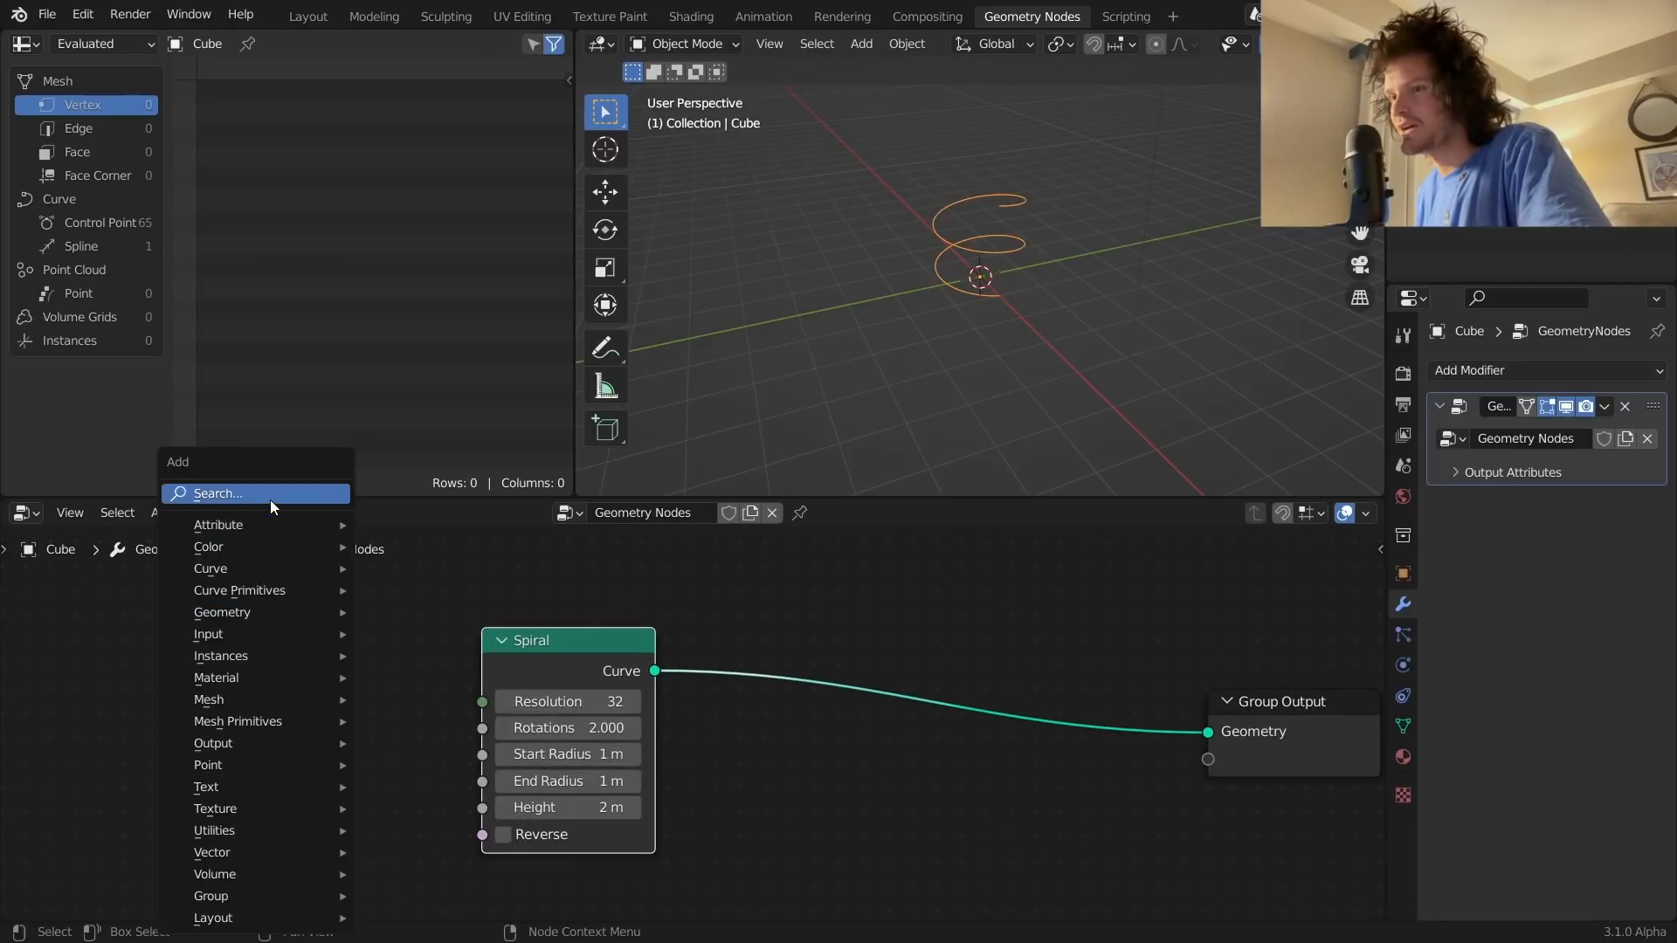
click(269, 500)
text(va)
key(Return)
click(370, 755)
drag(396, 754, 446, 789)
Step: Set the Value node to 1 and move it farther away from the Spiral node
click(324, 792)
text(1)
key(Return)
drag(310, 724, 196, 732)
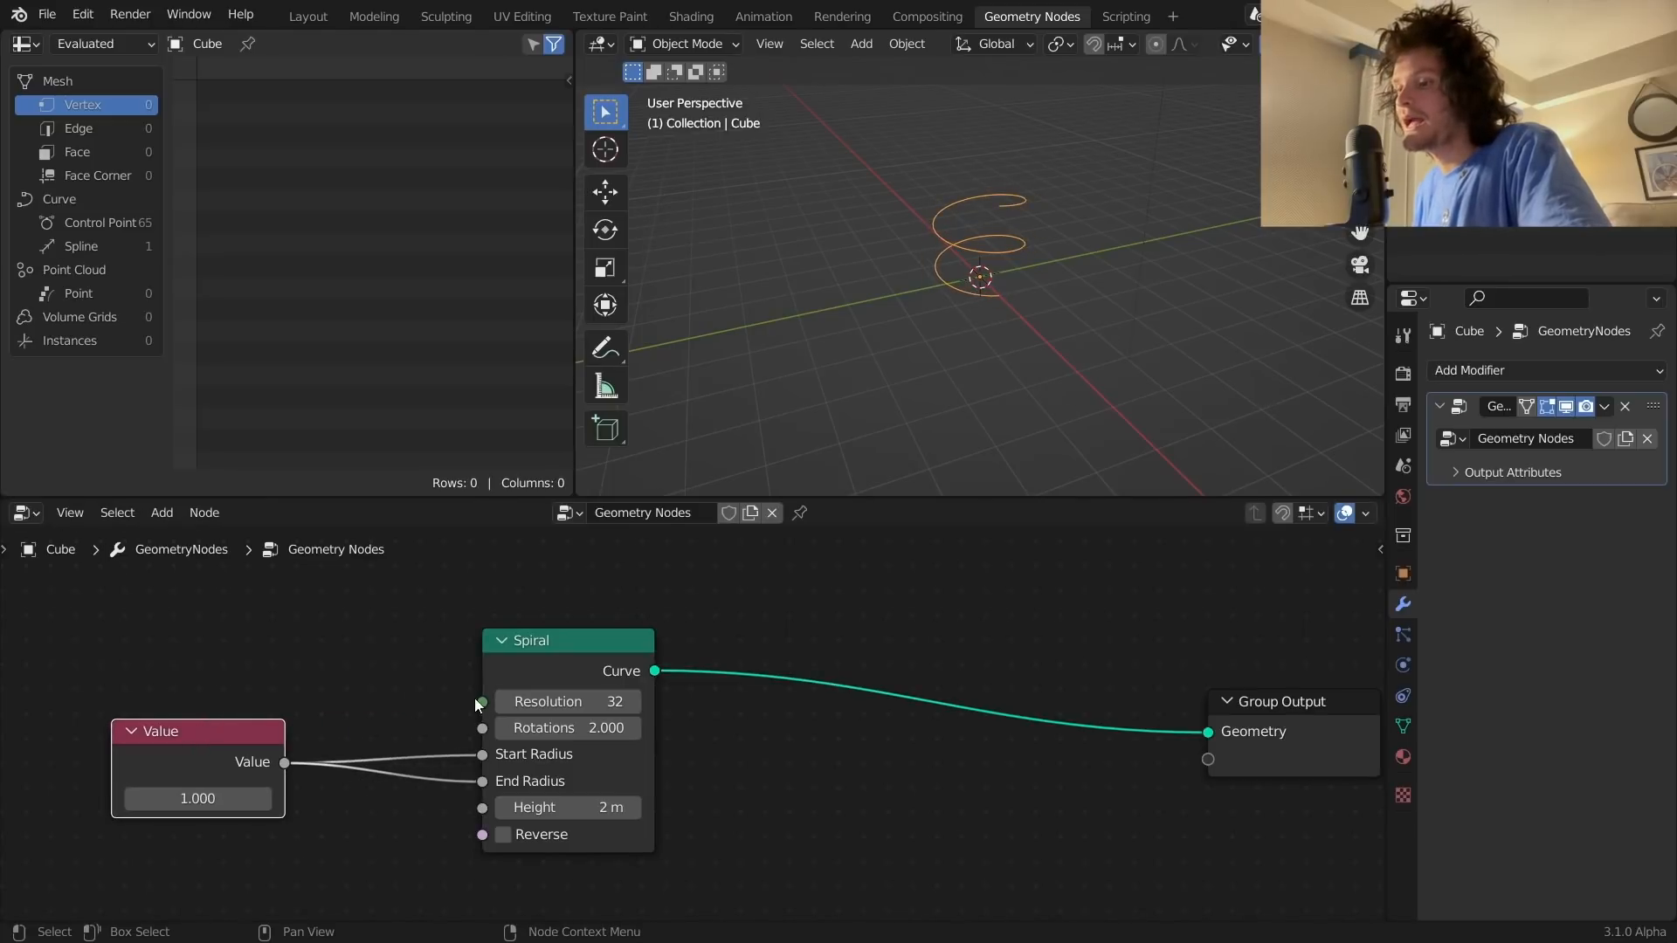
Step: Increase the Spiral's height to about 9.98 m and its rotations to about 29.2
drag(568, 807, 953, 423)
drag(568, 806, 940, 310)
middle_drag(939, 311, 900, 531)
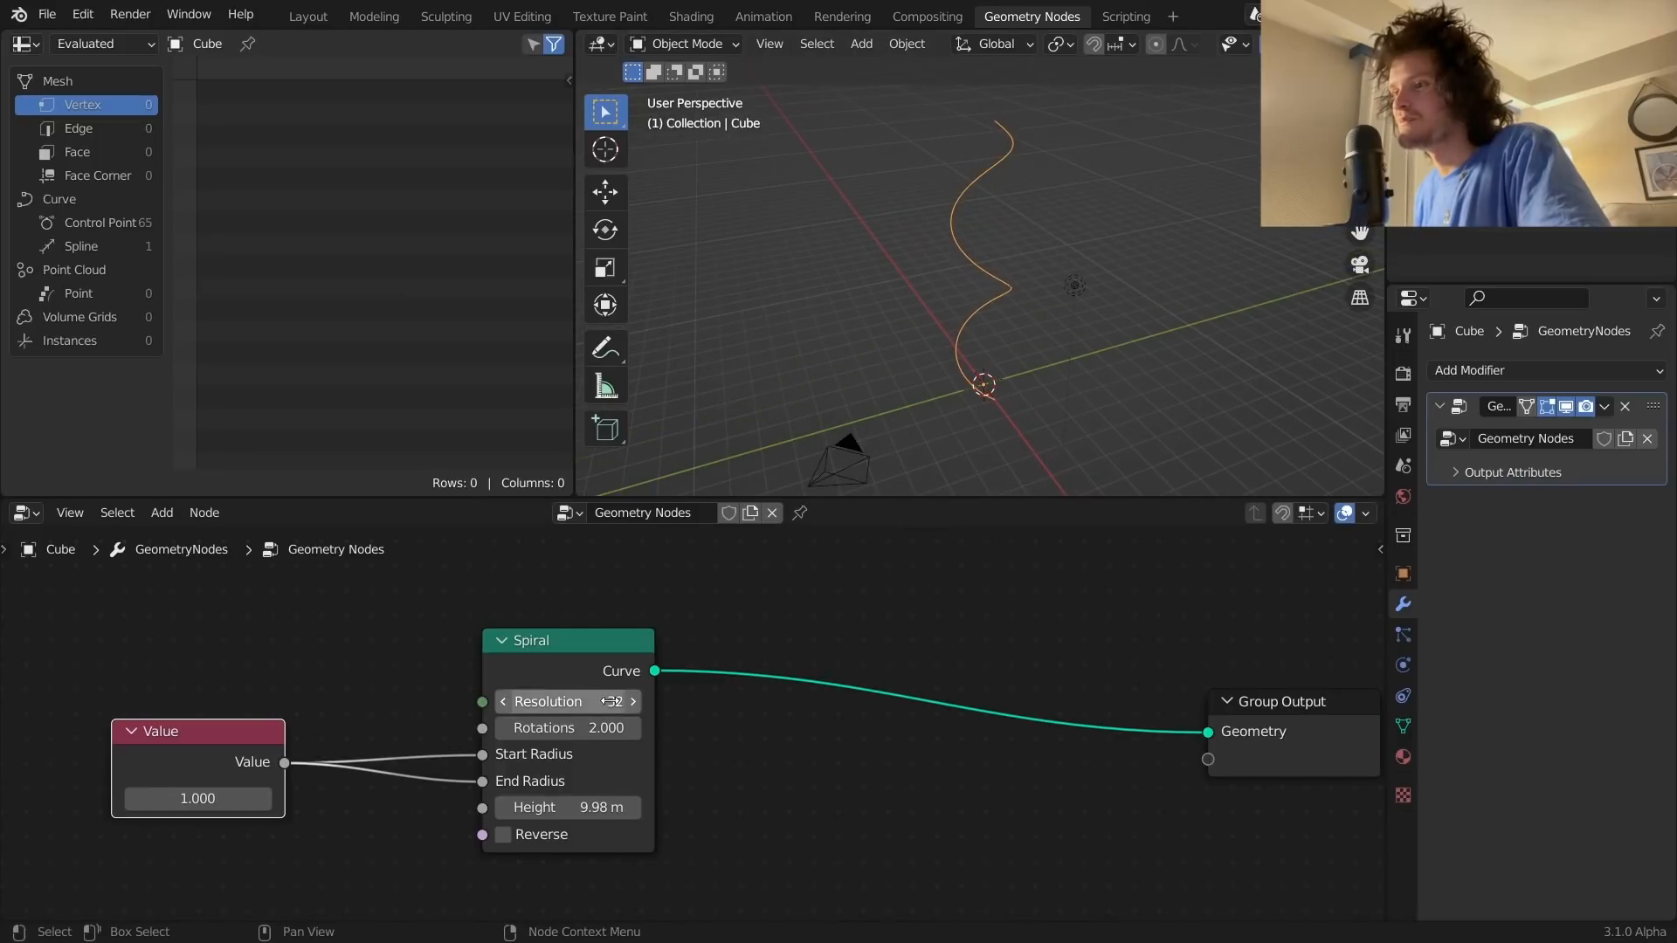
drag(585, 731, 821, 730)
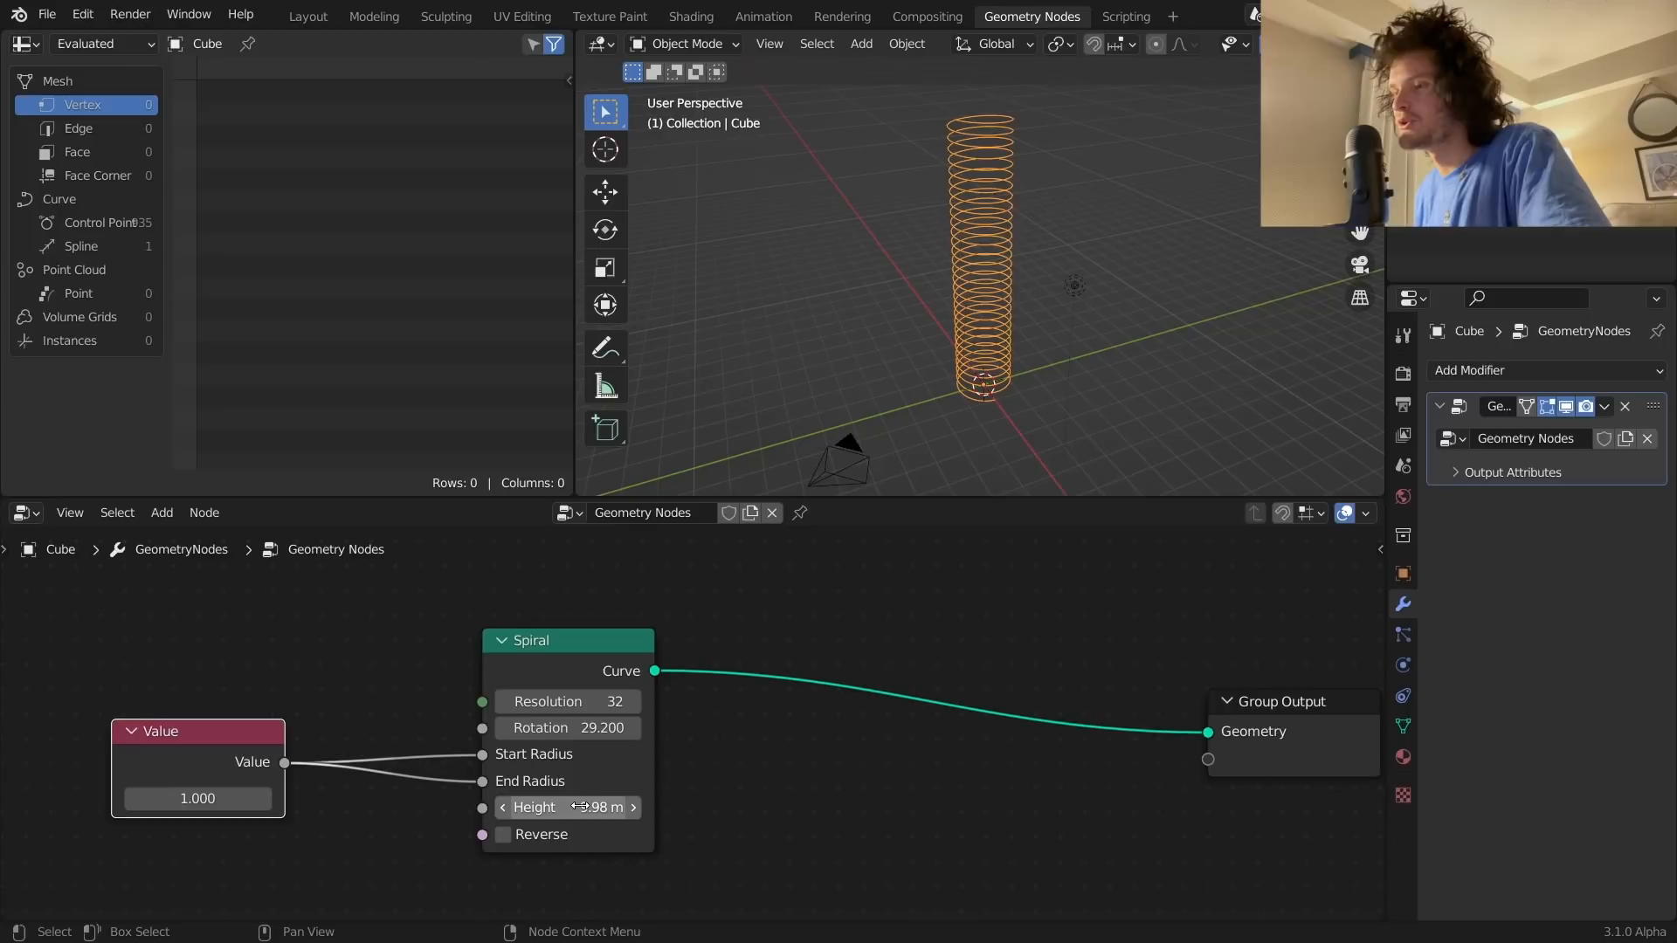
drag(579, 805, 522, 793)
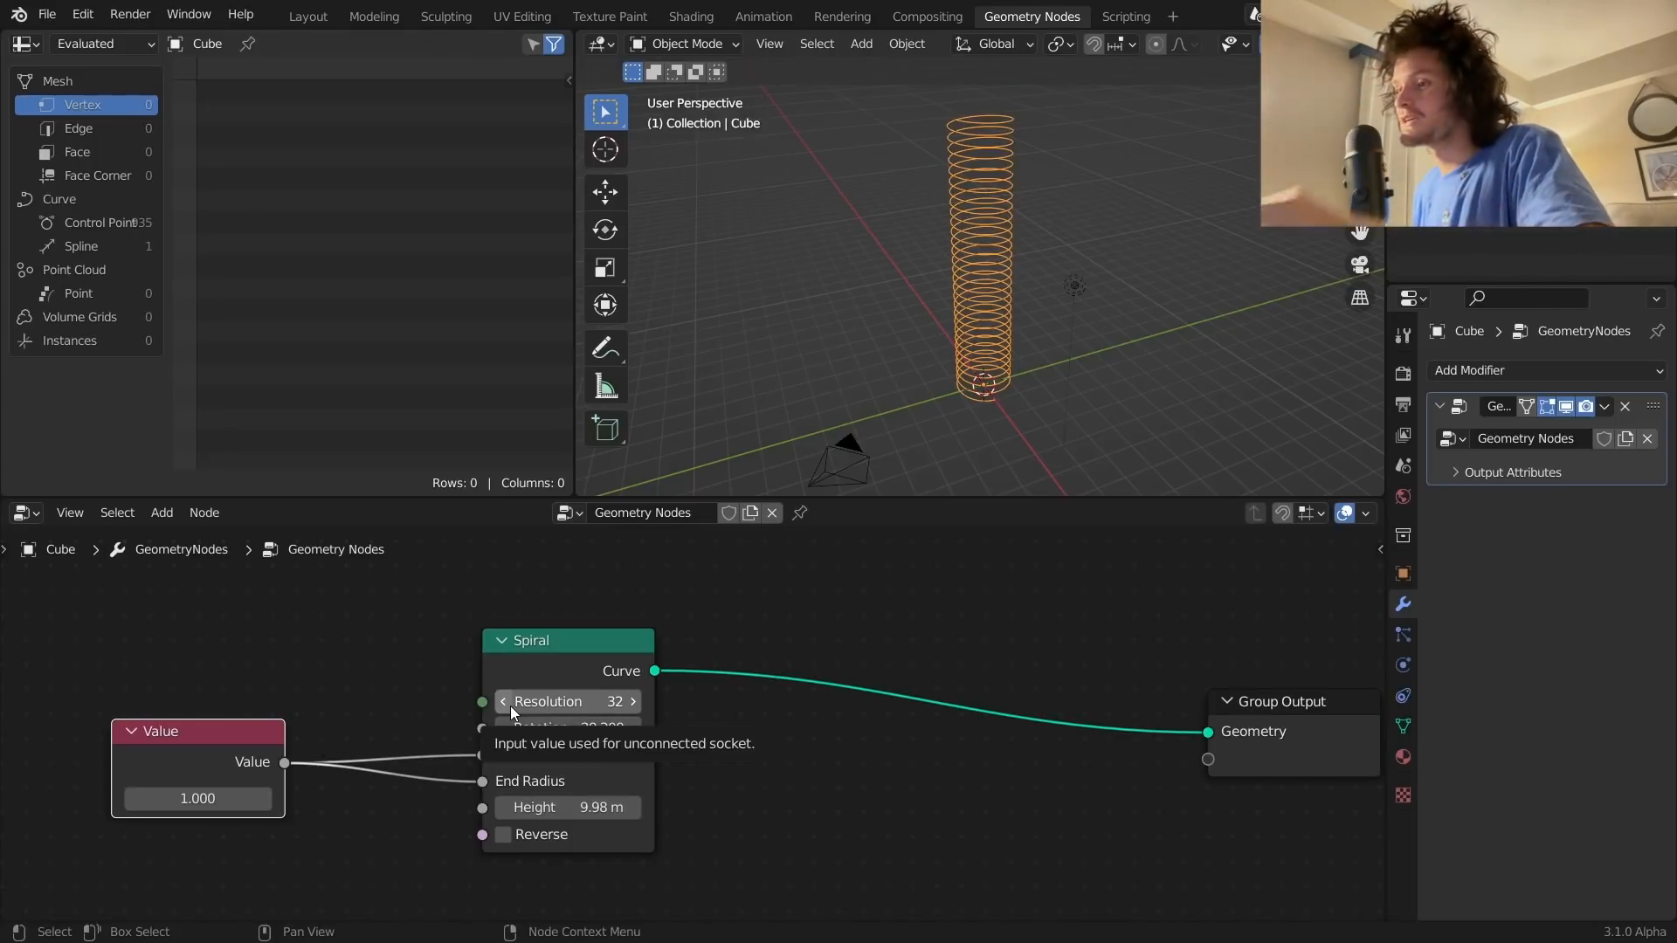
Step: Insert a Curve to Mesh node on the link between the Spiral and Group Output nodes
key(shift+a)
click(754, 494)
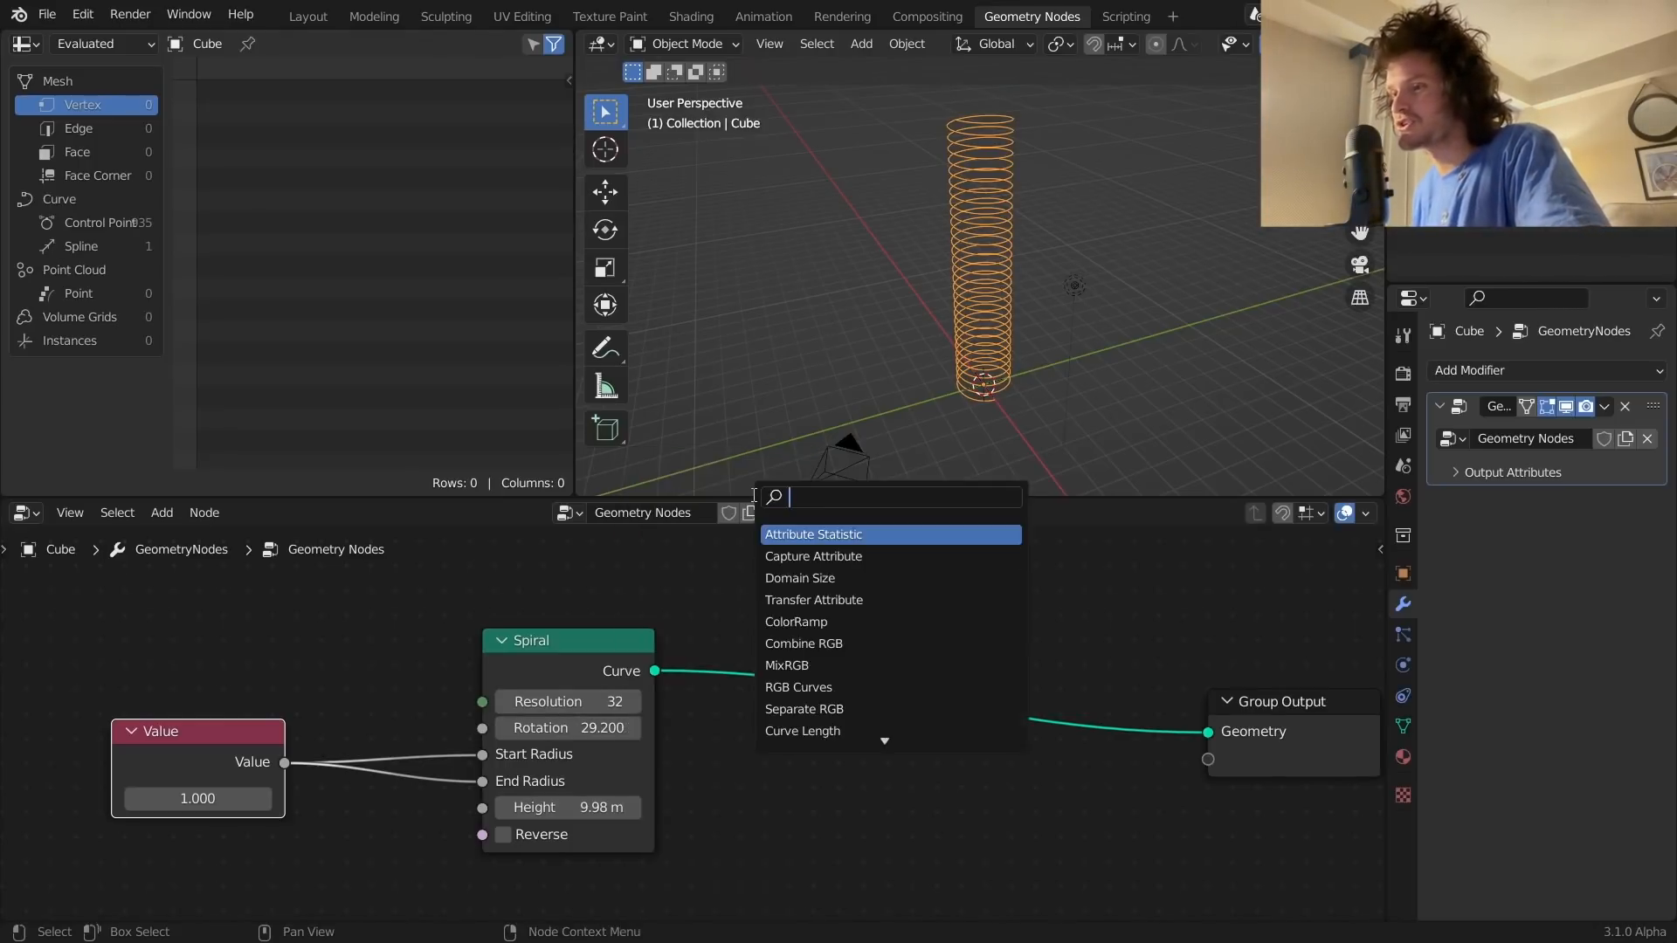
text(curv)
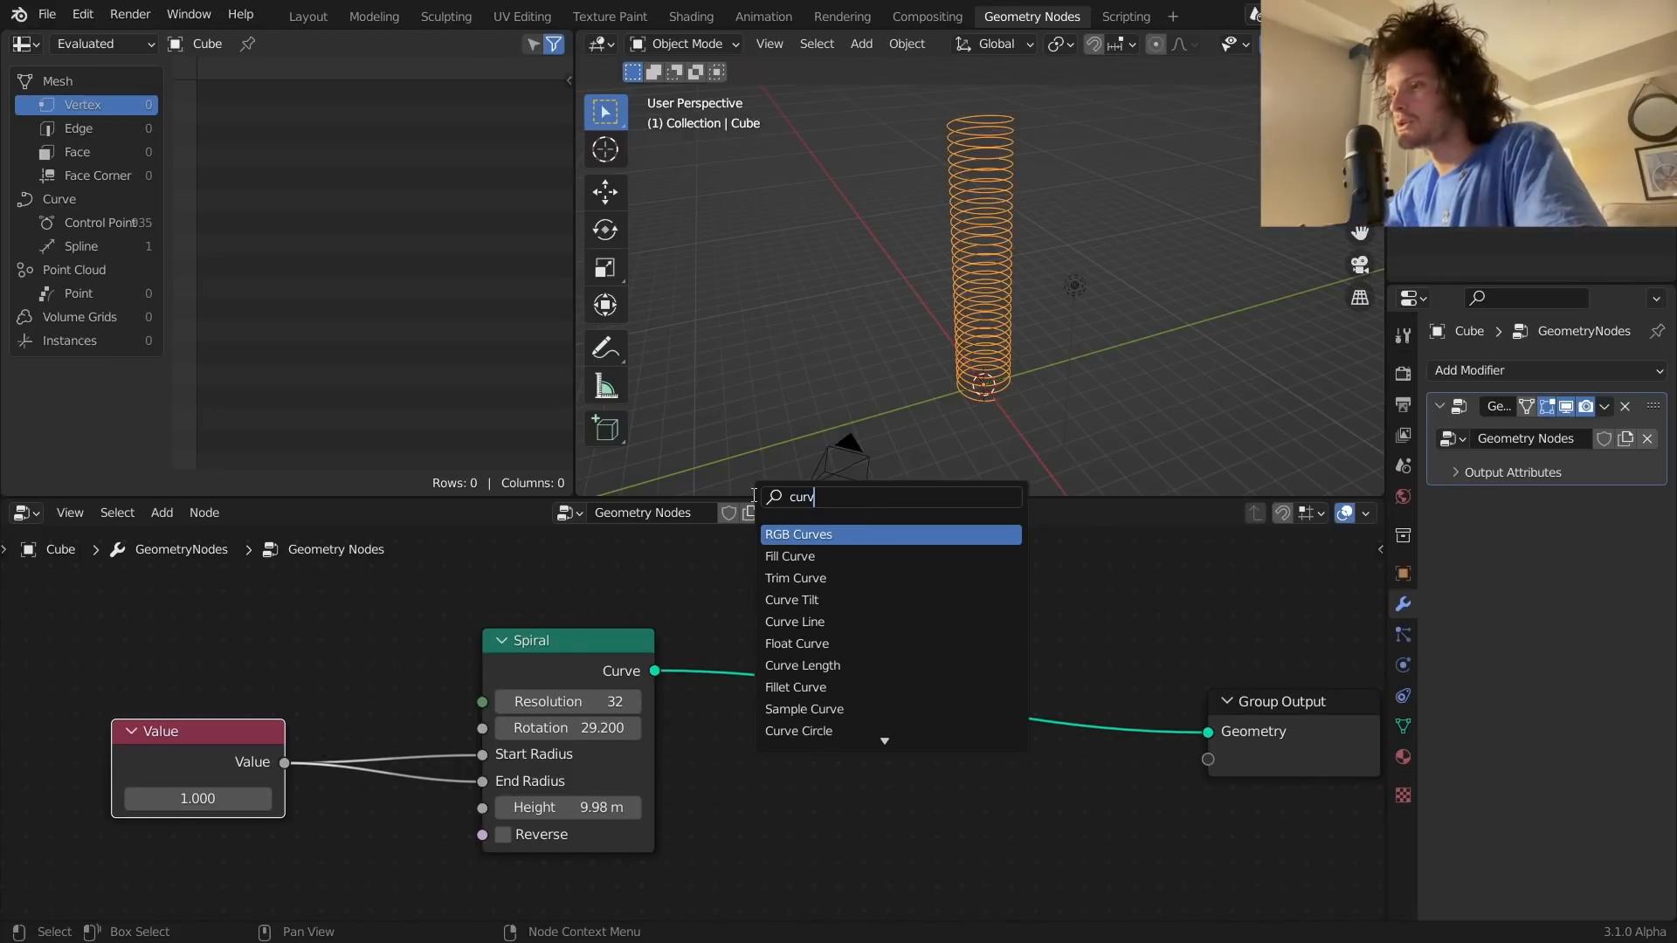
text(e eto m)
key(ctrl+a)
text(curve to m)
key(Return)
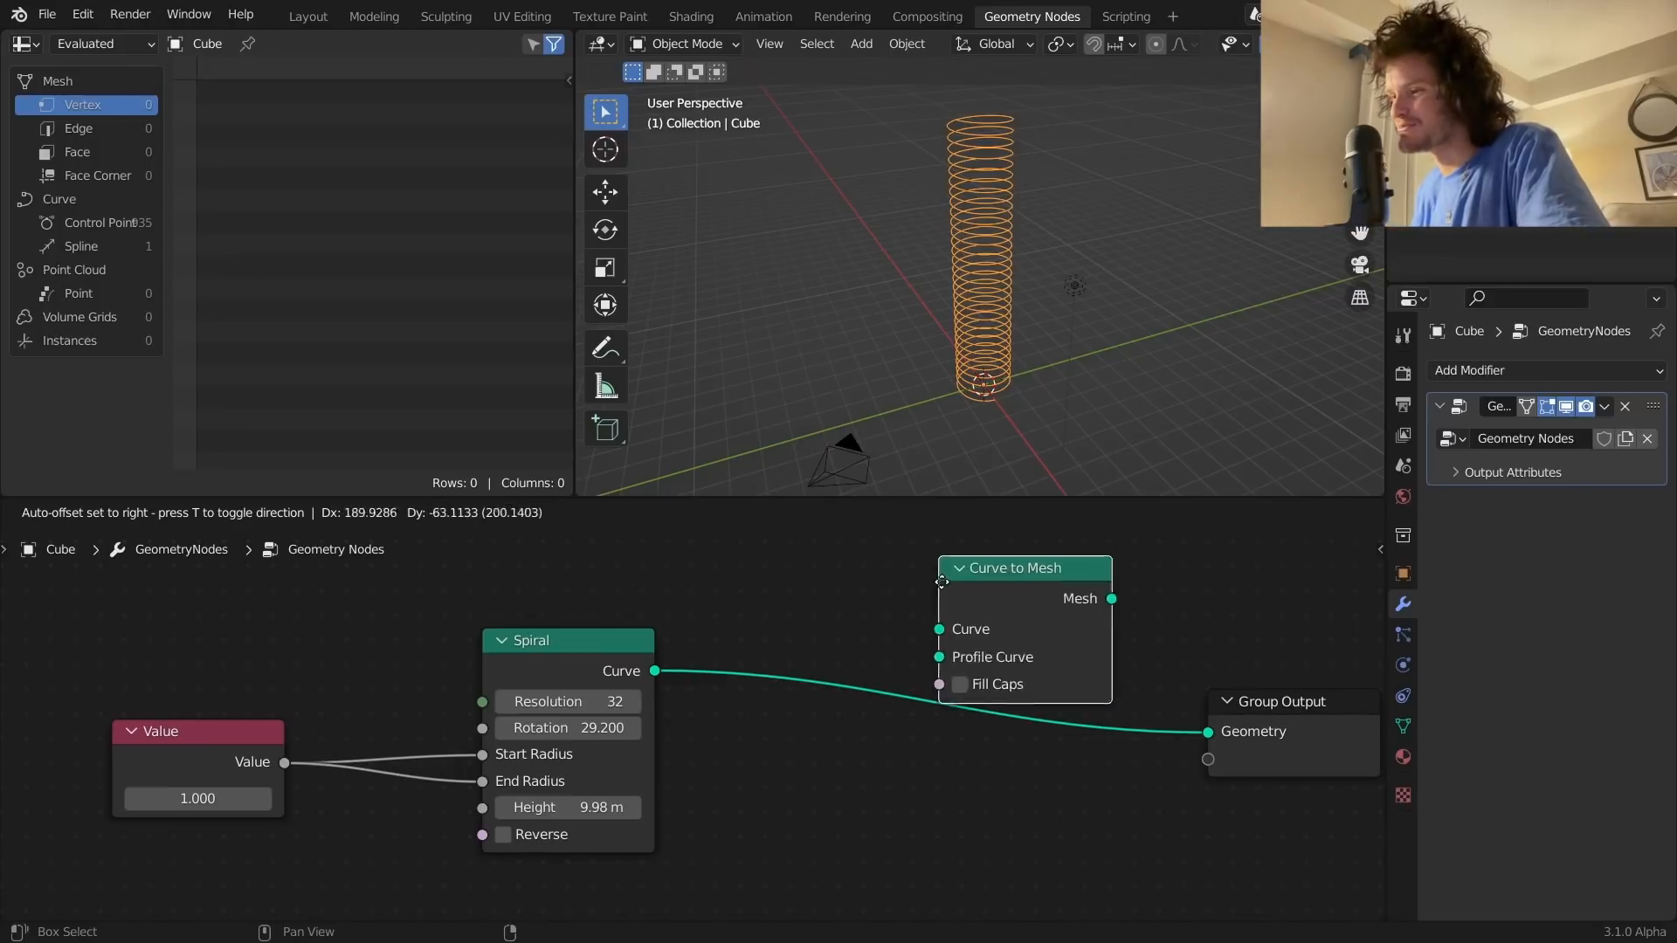
click(928, 632)
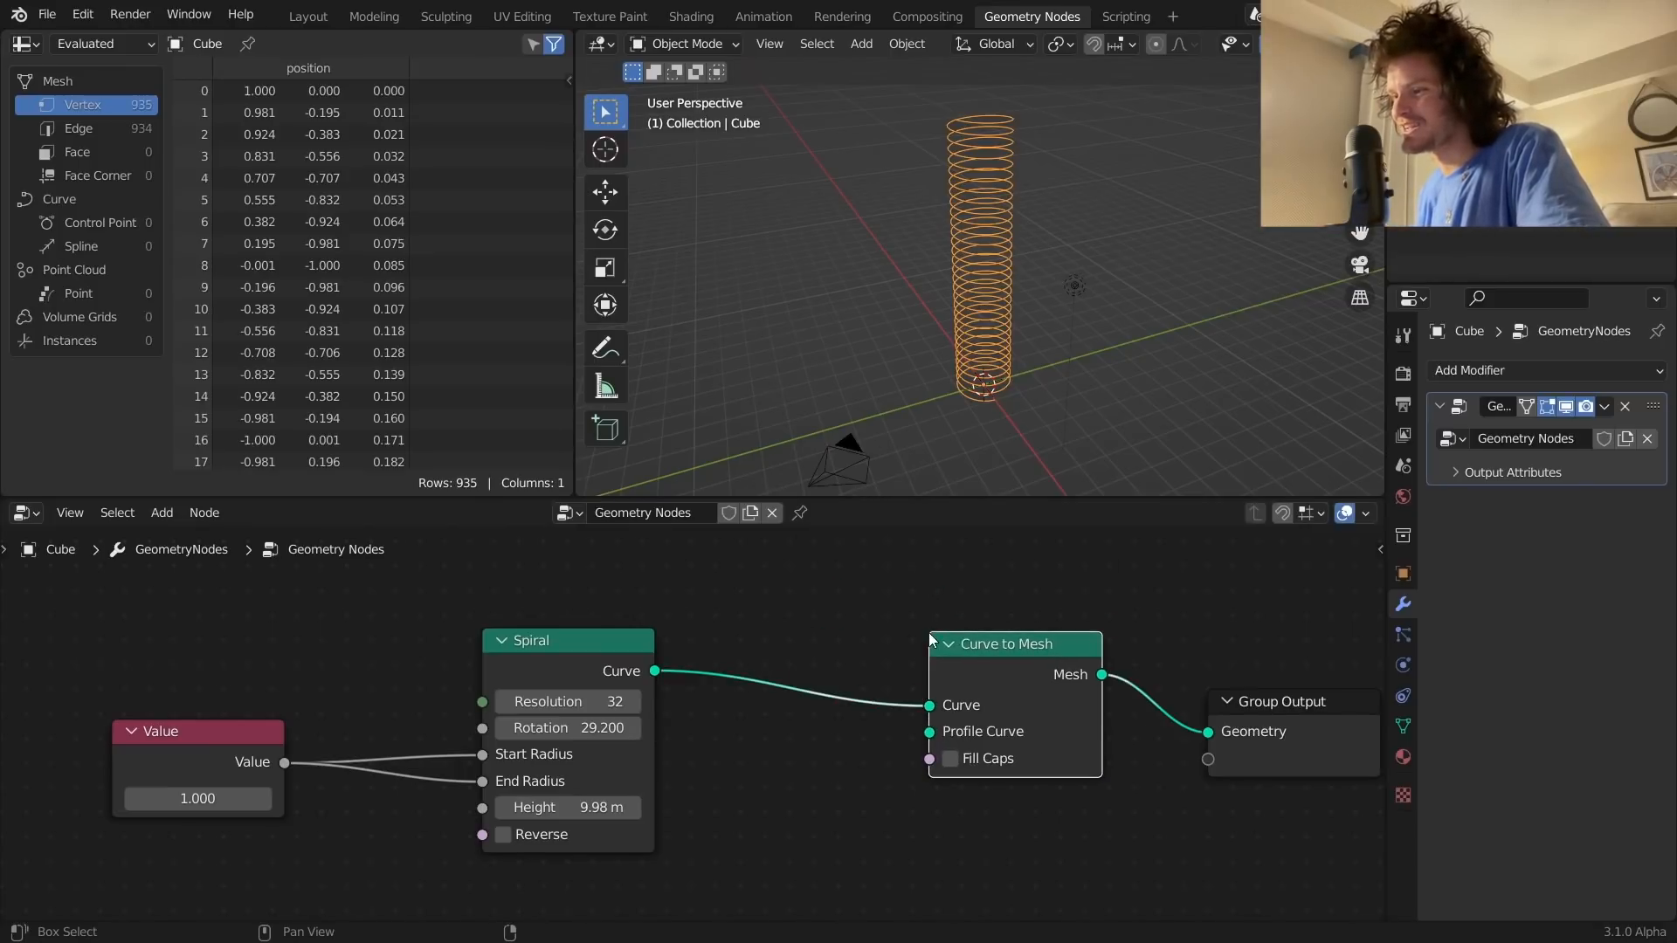
Step: Move the Curve to Mesh and Group Output nodes together farther away from the Spiral node
scroll(1001, 686, down, 4)
drag(1201, 772, 925, 655)
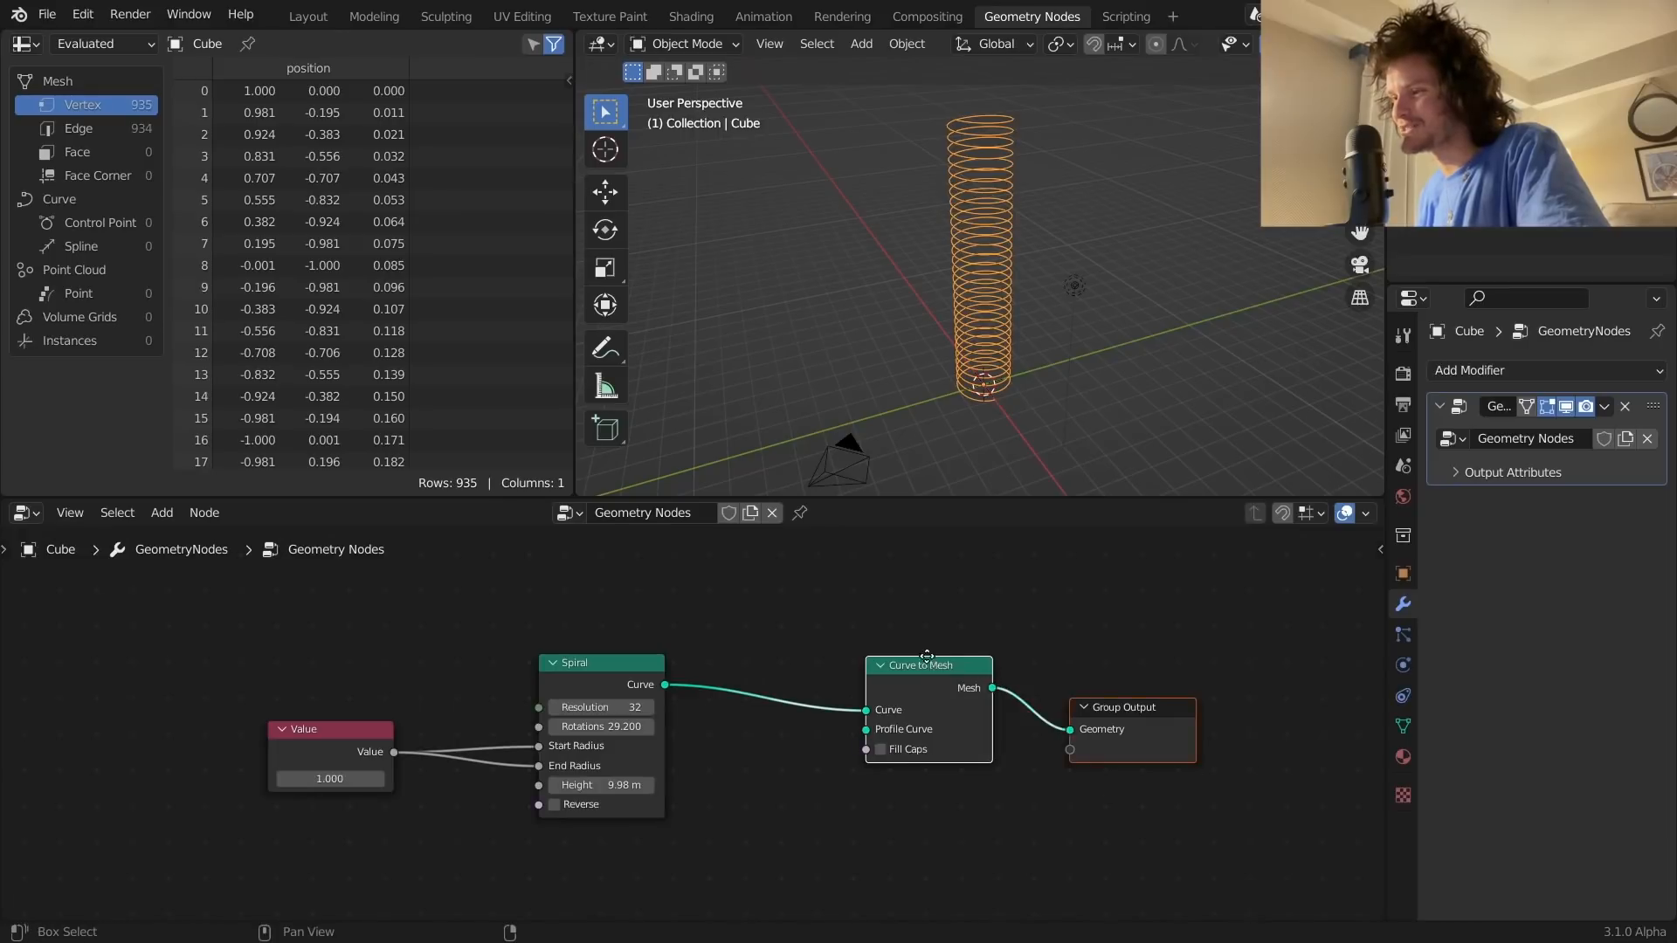
key(g)
click(1060, 663)
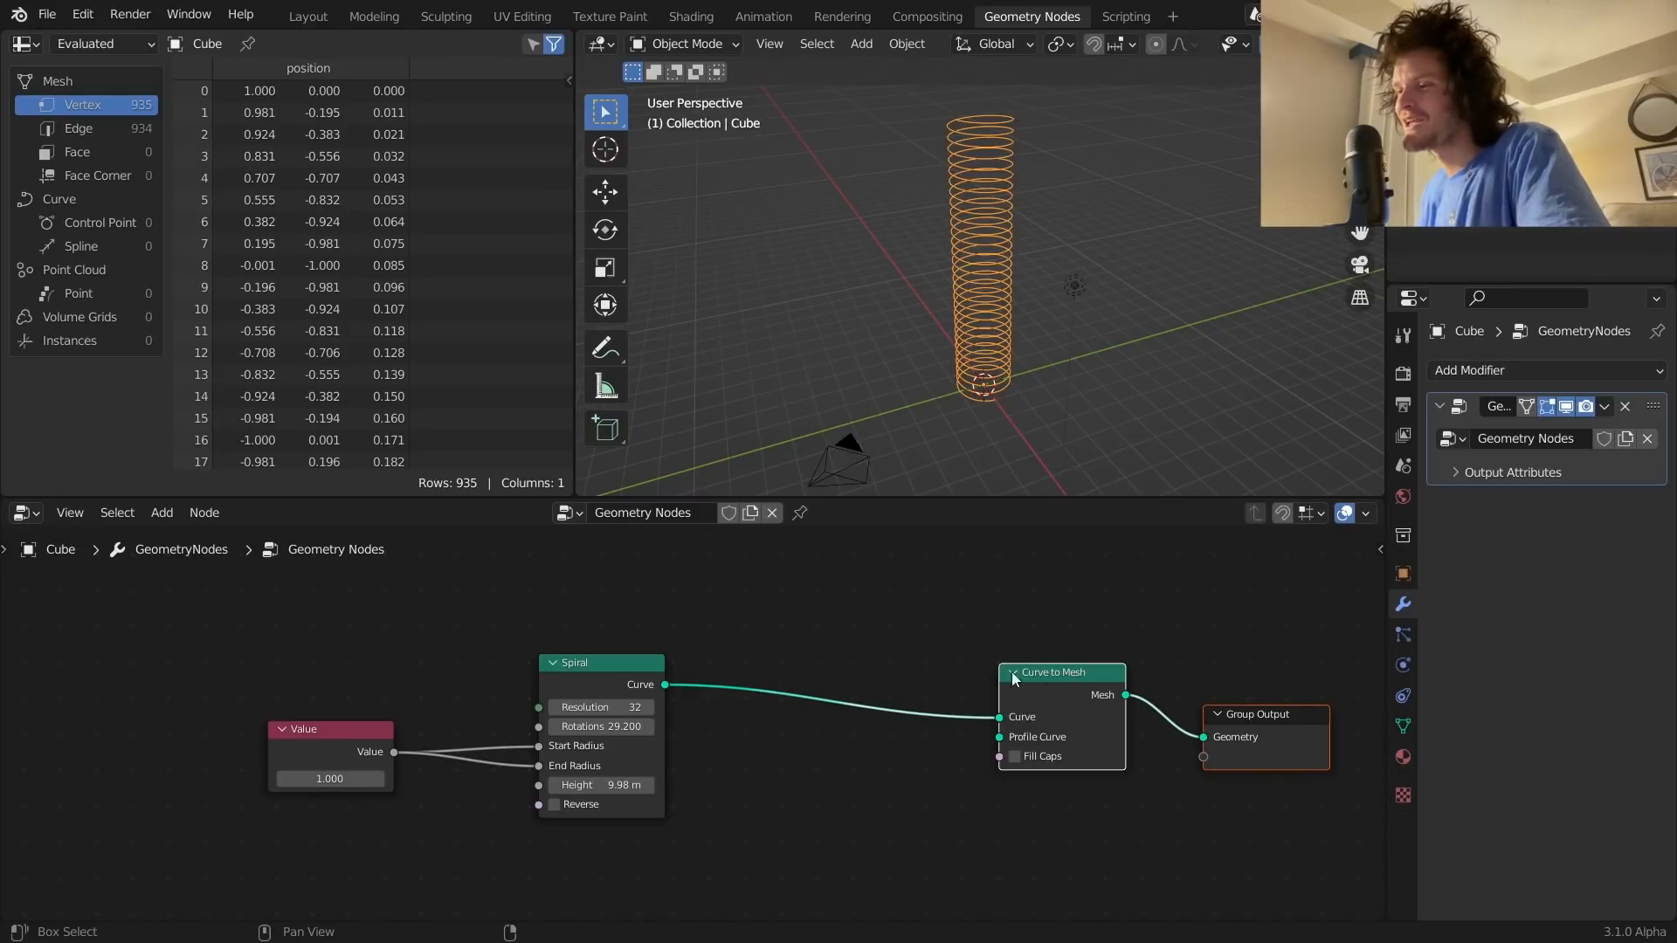
Step: Add a Curve Circle node and connect it to the Profile Curve input of Curve to Mesh
scroll(876, 673, up, 2)
key(shift+a)
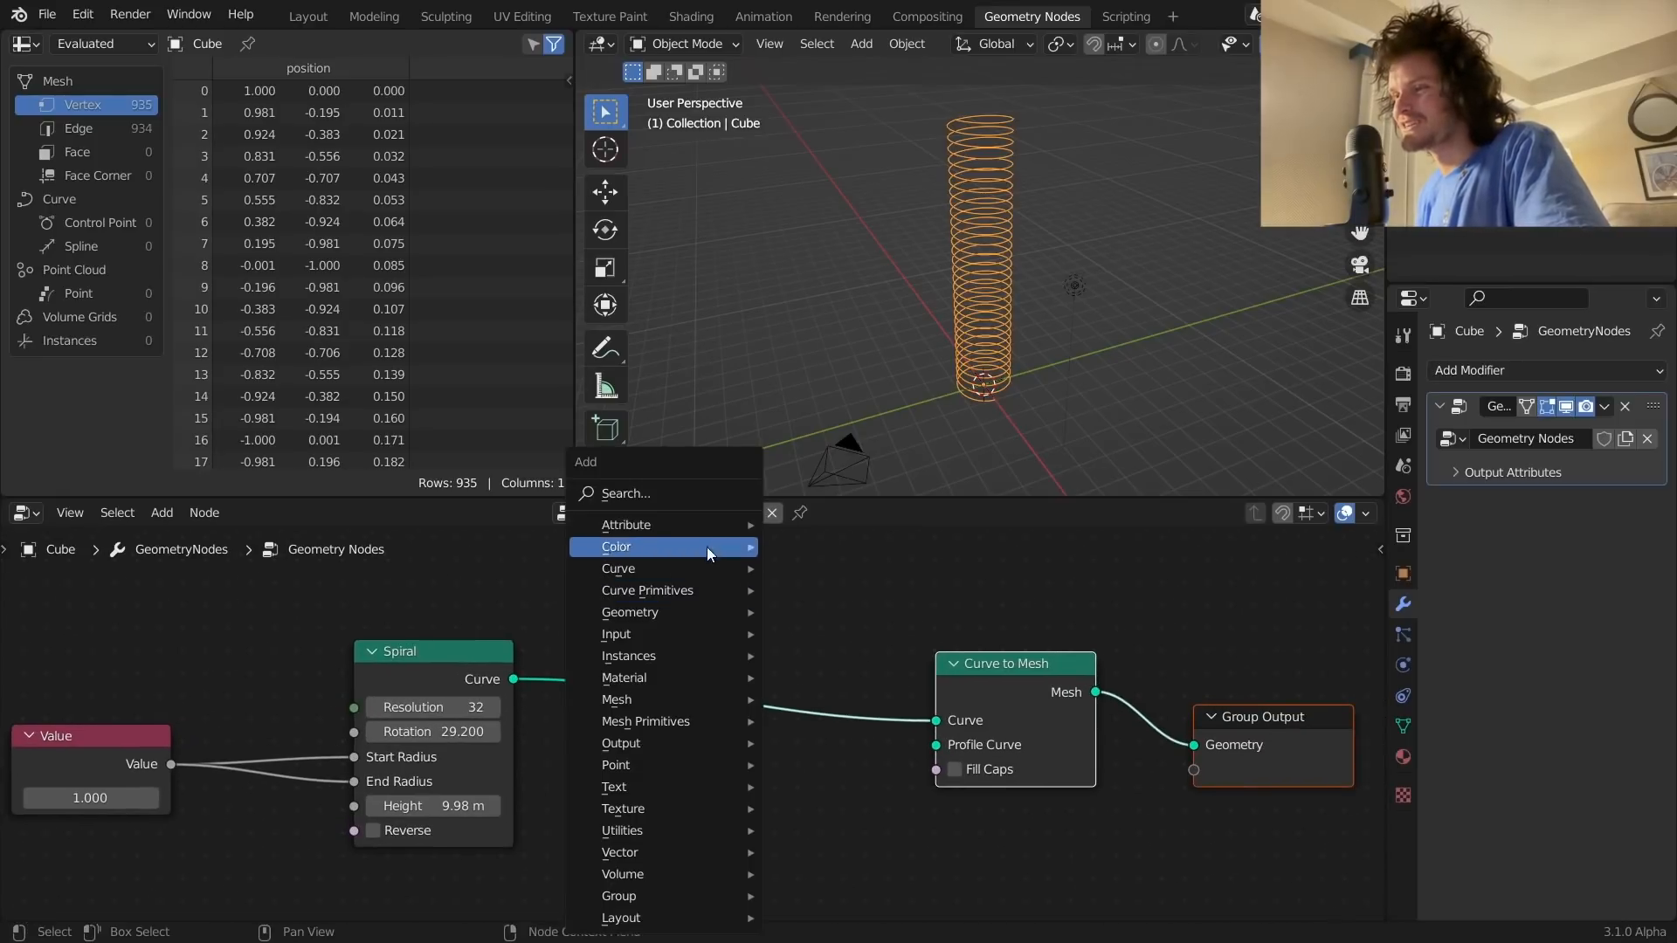
click(669, 495)
text(cur)
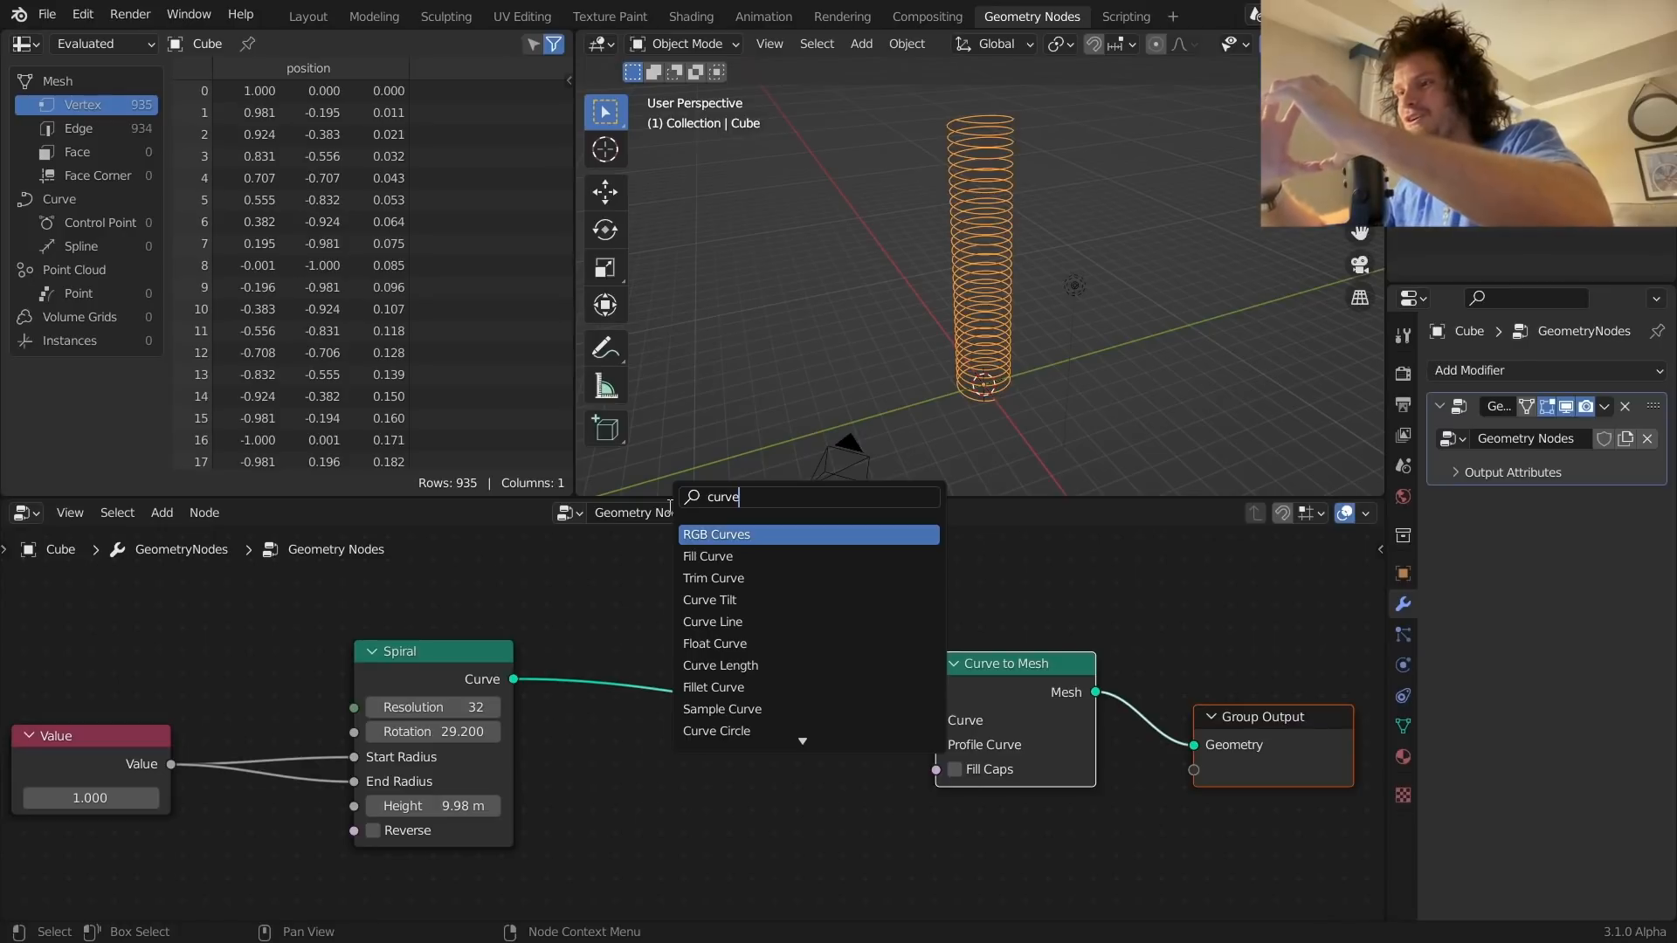
text(ve)
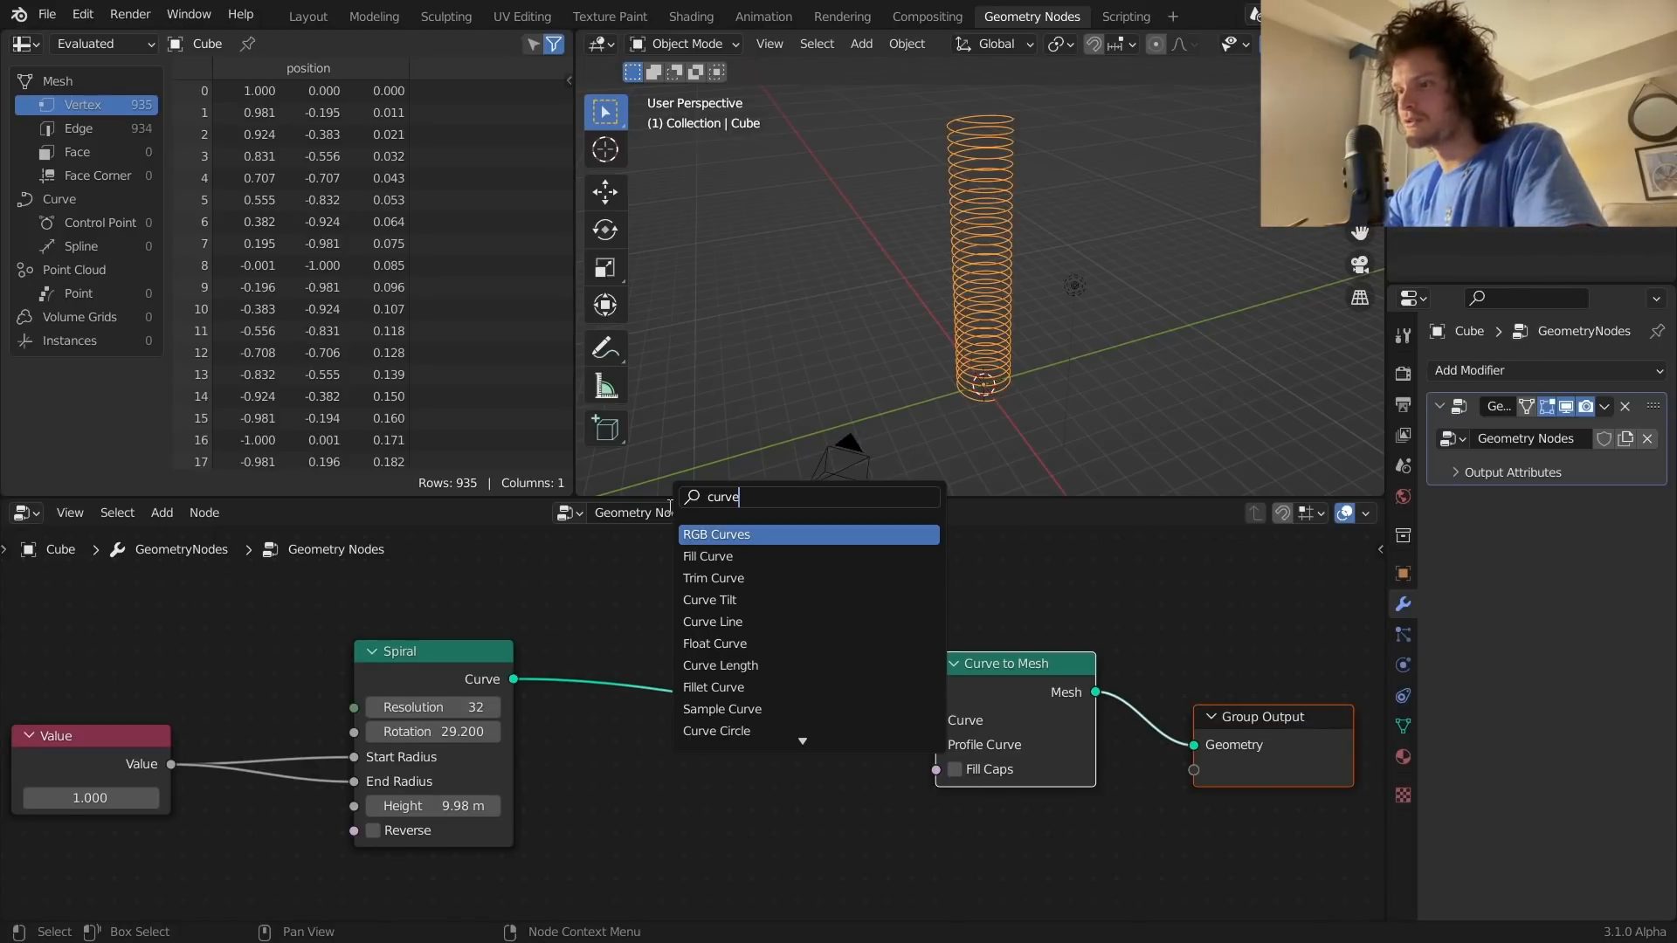
text( cir)
key(Return)
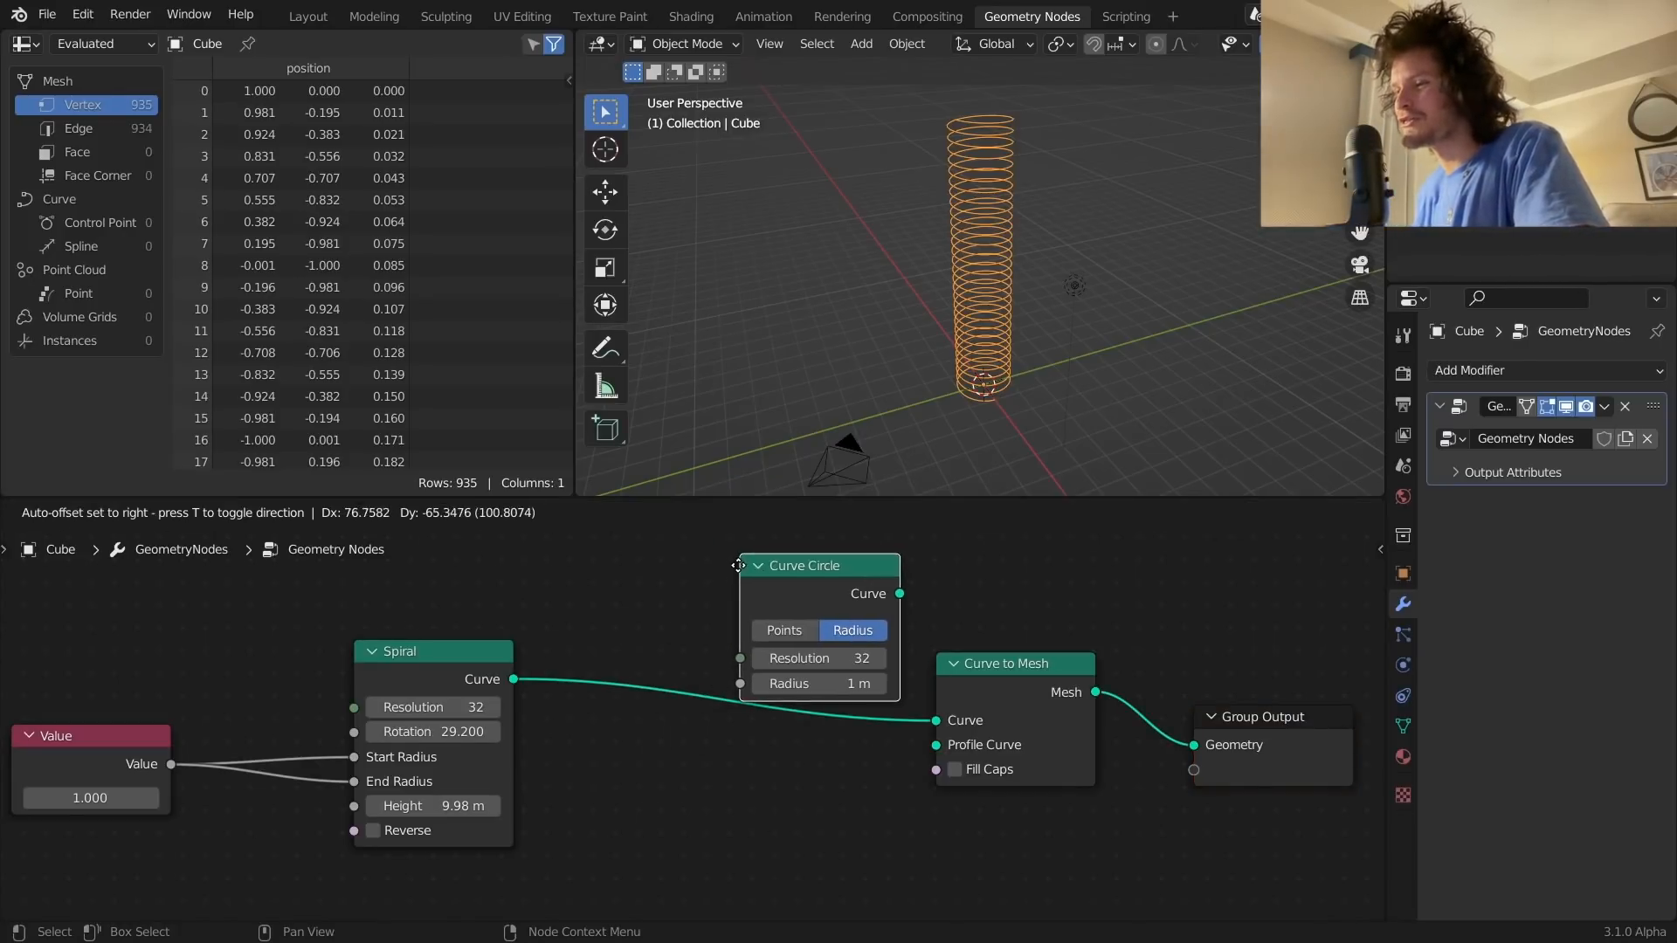
click(699, 763)
drag(857, 785, 935, 745)
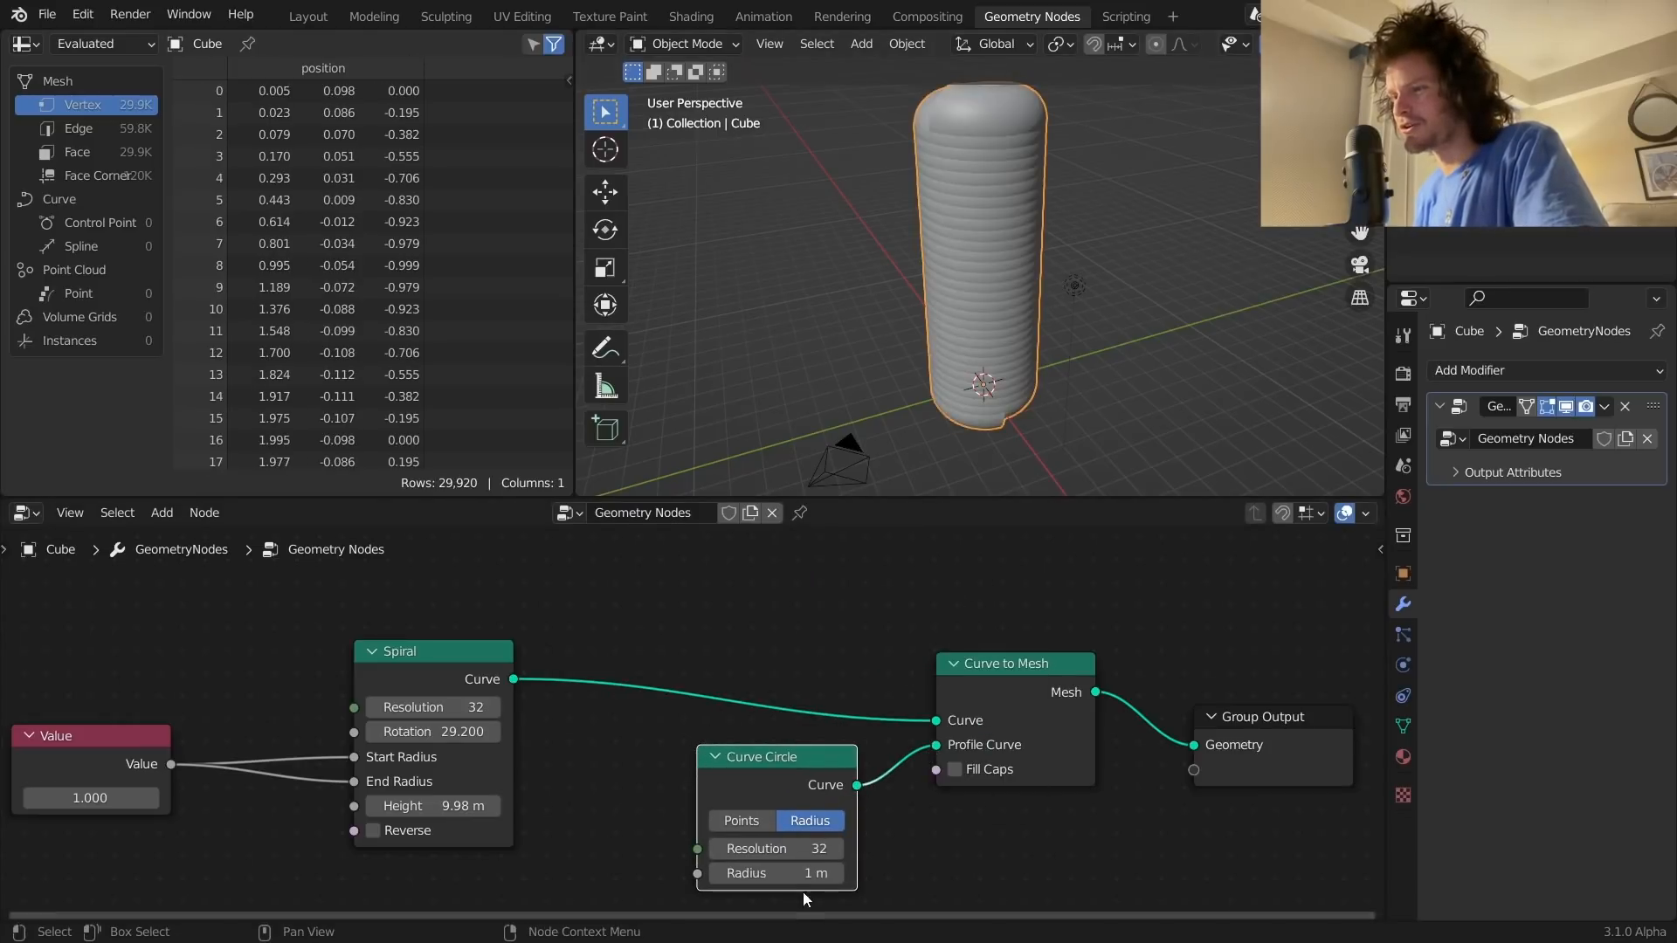
Step: Reduce the Curve Circle's radius to about 0.09 m and deselect the coil in the viewport
drag(819, 875, 744, 876)
scroll(1017, 421, up, 1)
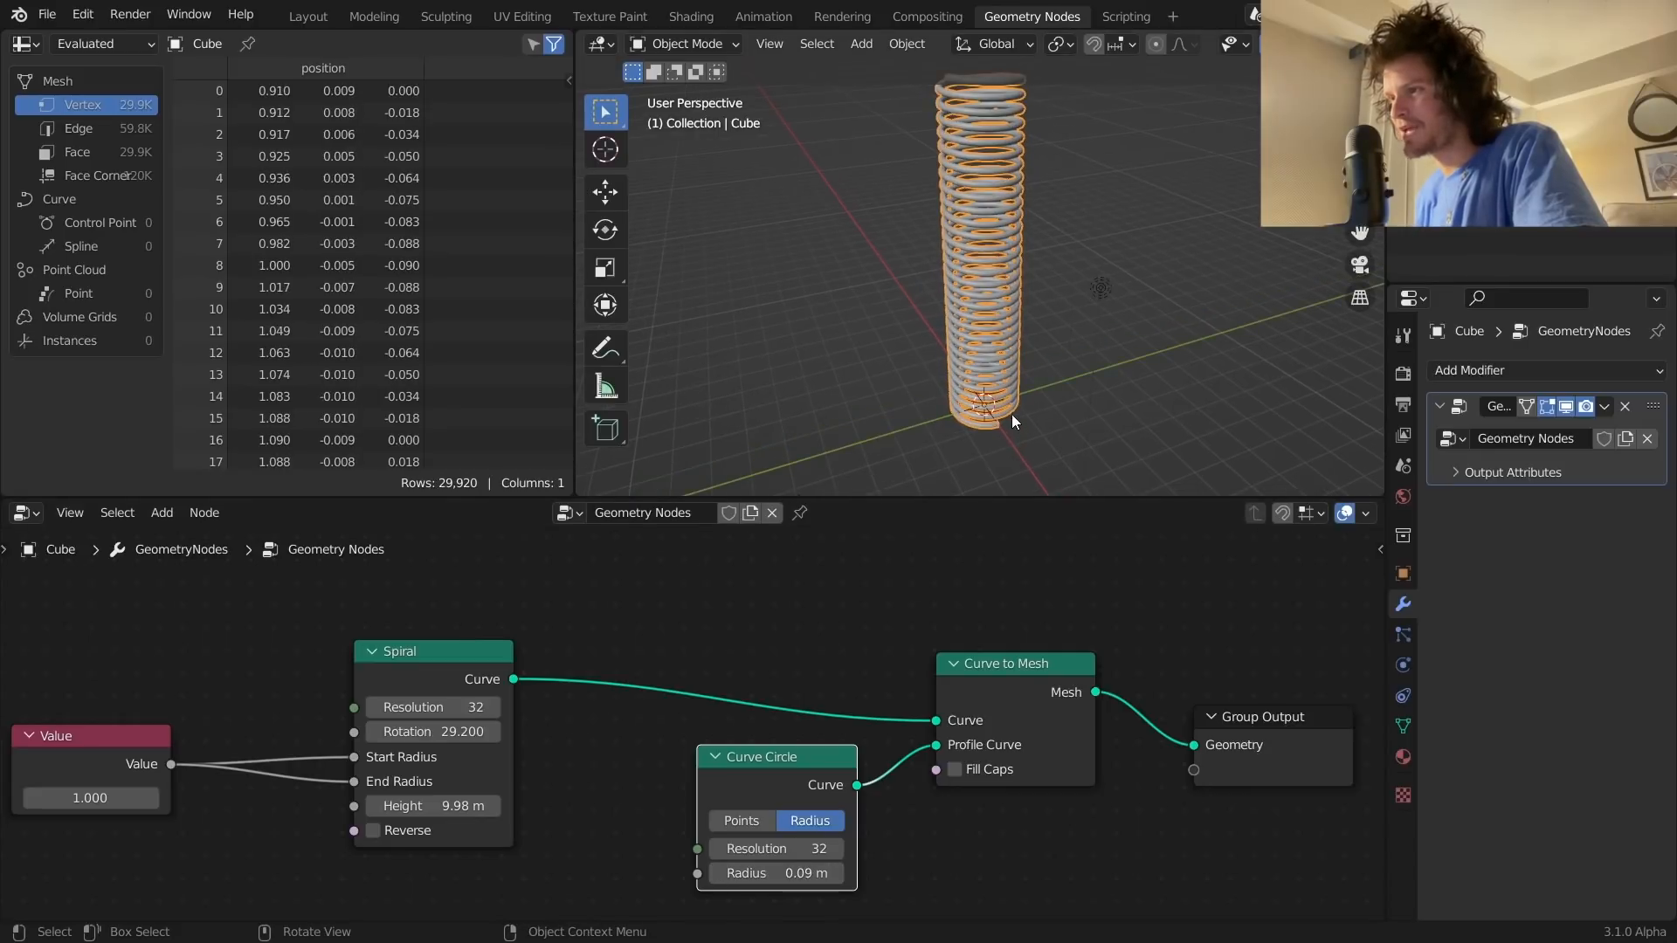
click(843, 297)
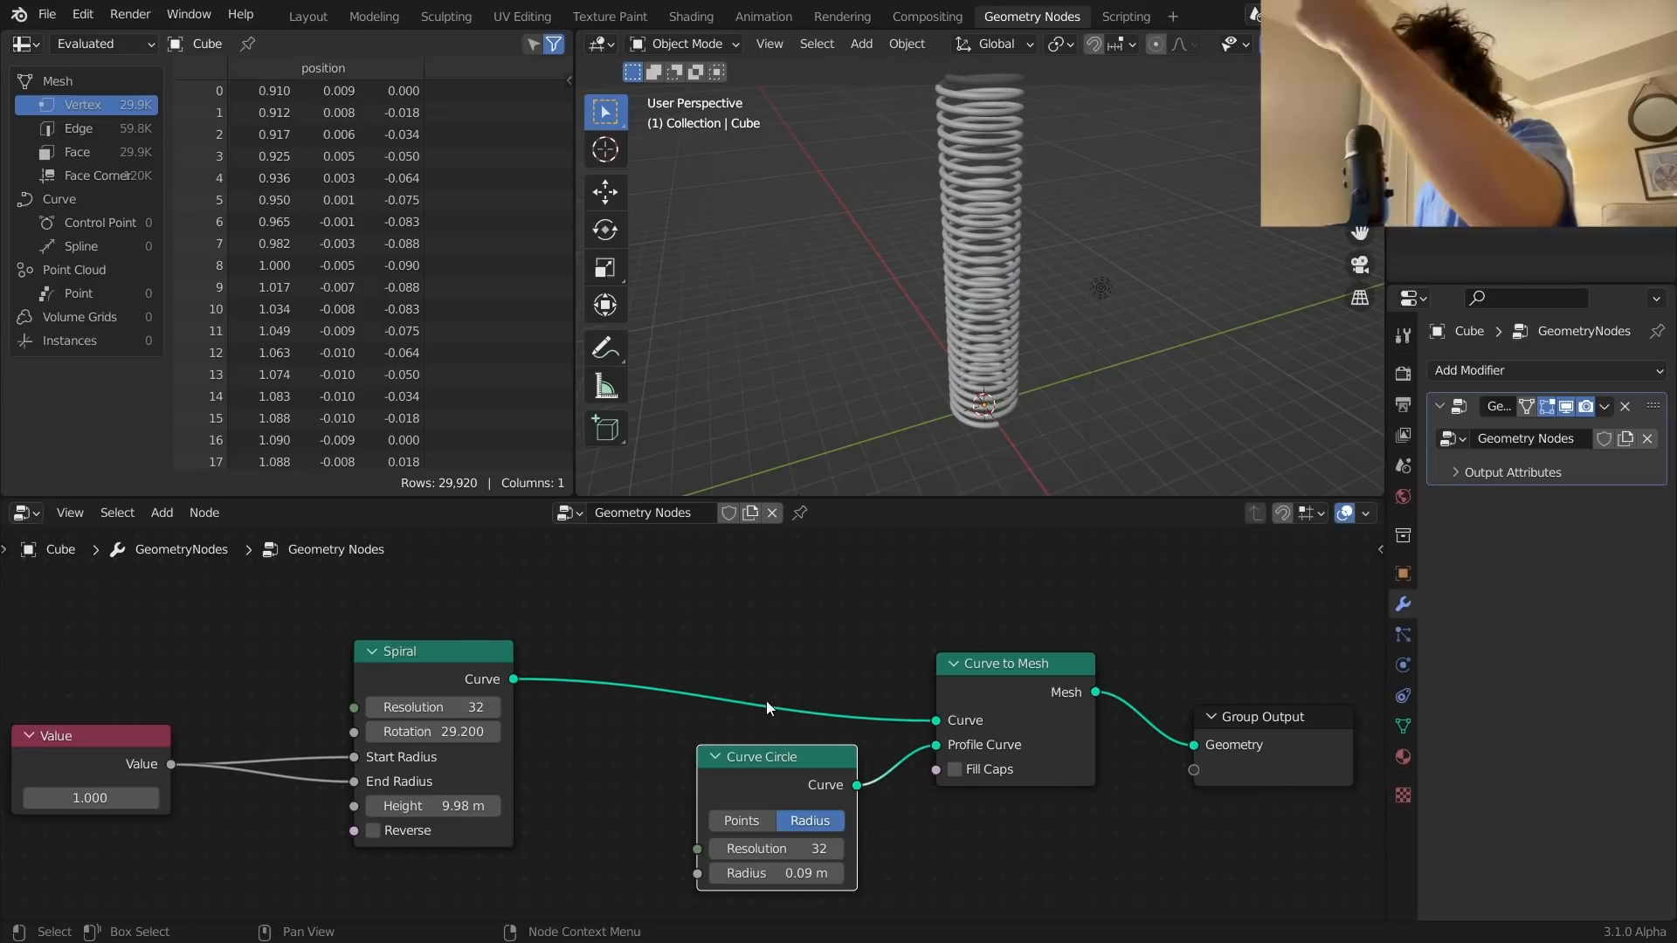
Step: Try a Curve Circle resolution of 3 and raise it in single increments while inspecting the coil's profile up close
click(760, 849)
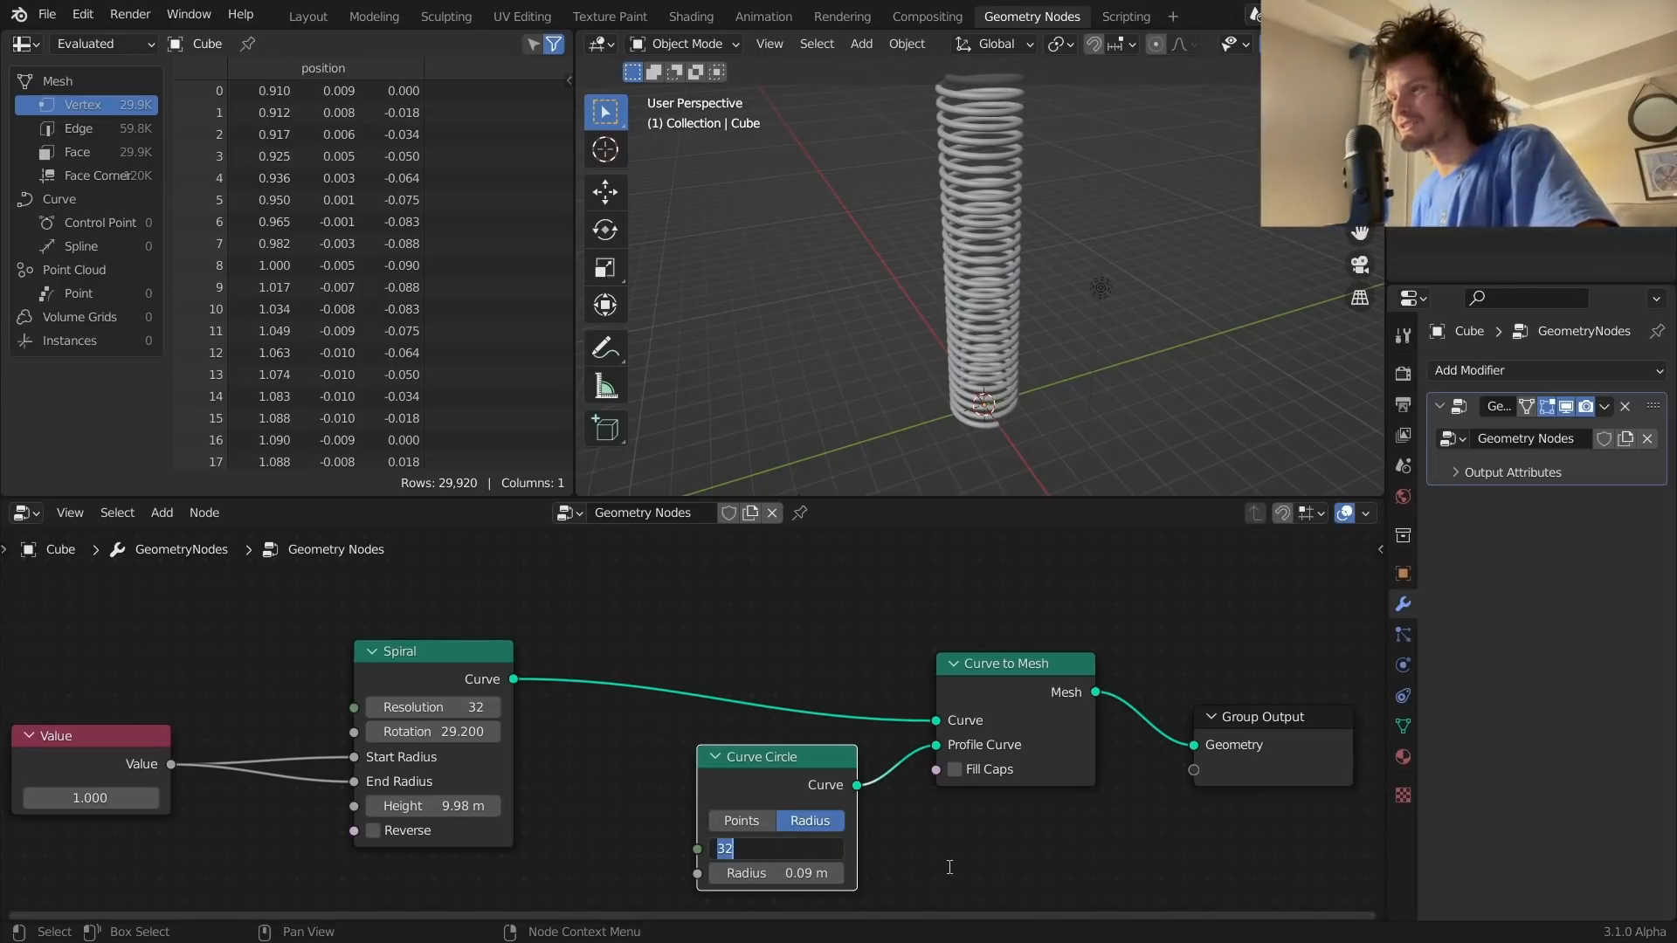
text(3)
key(Return)
scroll(1019, 269, up, 8)
middle_drag(1018, 270, 1289, 174)
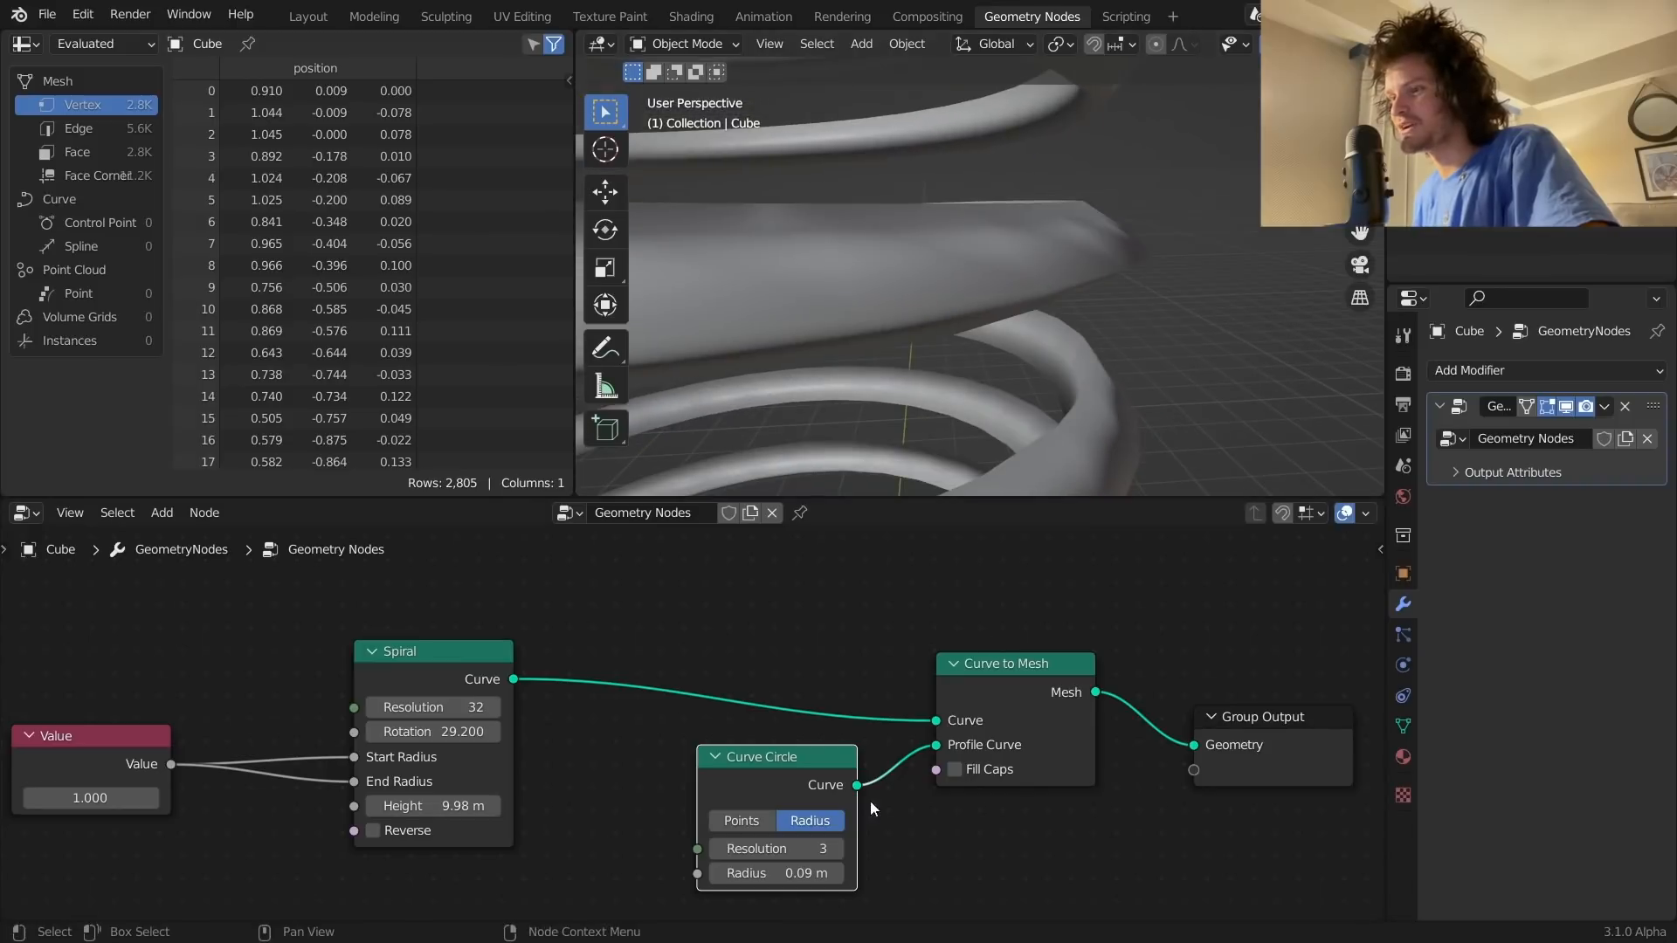
click(836, 849)
click(836, 848)
click(835, 849)
click(835, 849)
click(836, 849)
click(836, 849)
click(836, 849)
Step: Set the Curve Circle's resolution to 30
click(814, 848)
text(30)
key(Return)
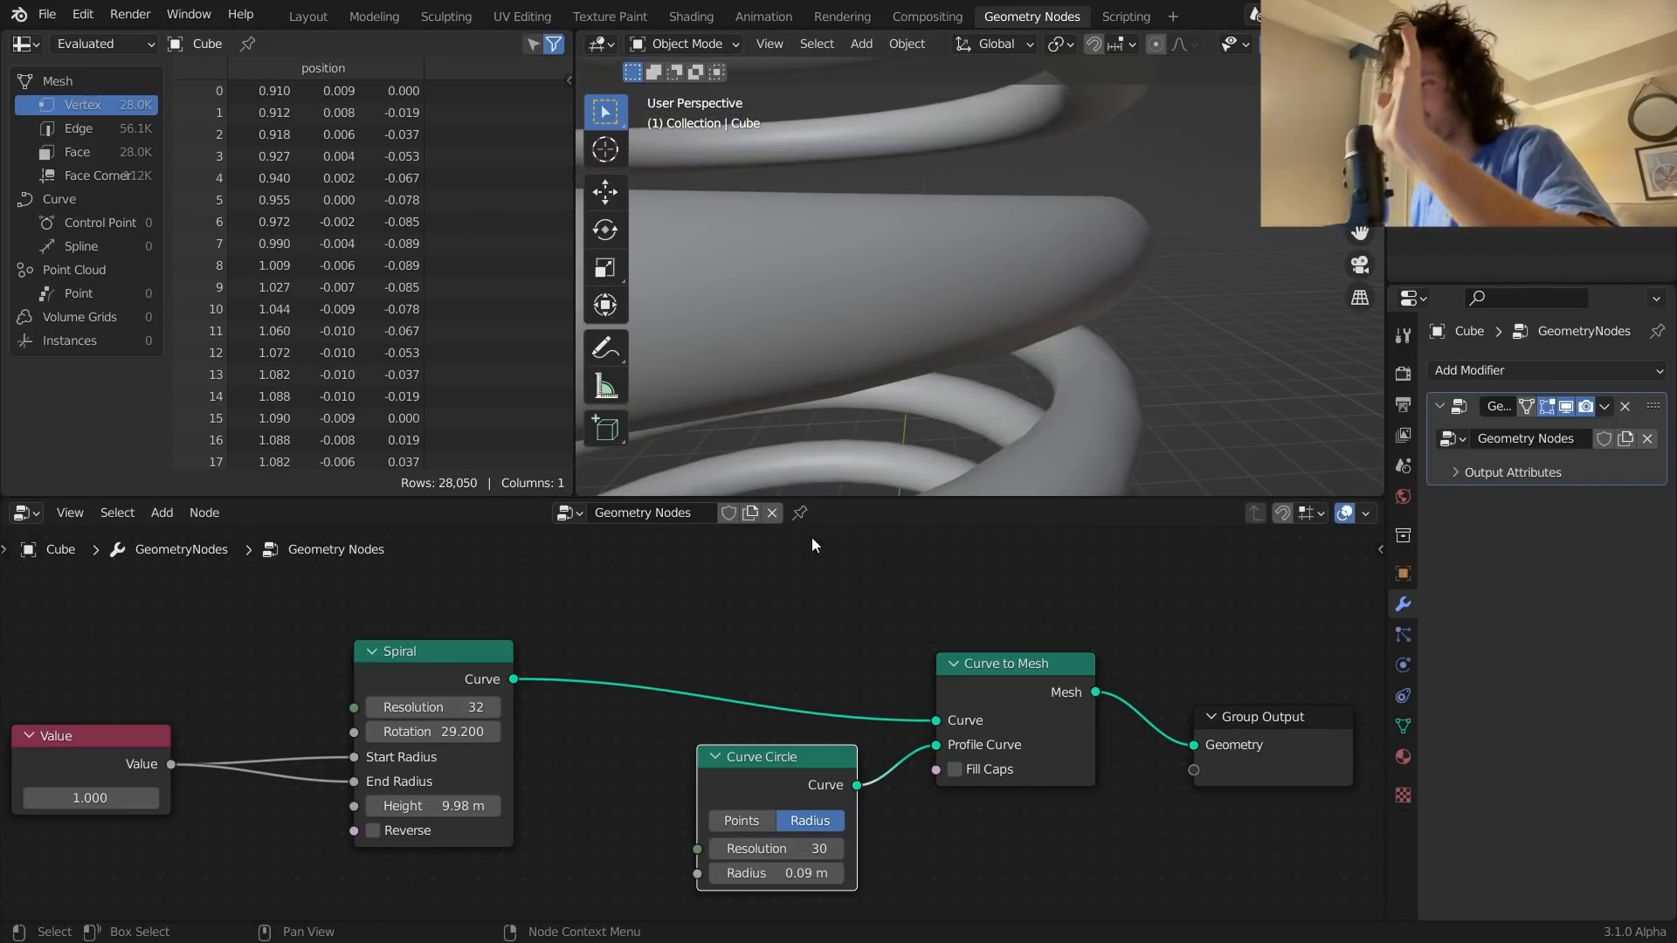
scroll(851, 397, down, 13)
scroll(851, 396, up, 2)
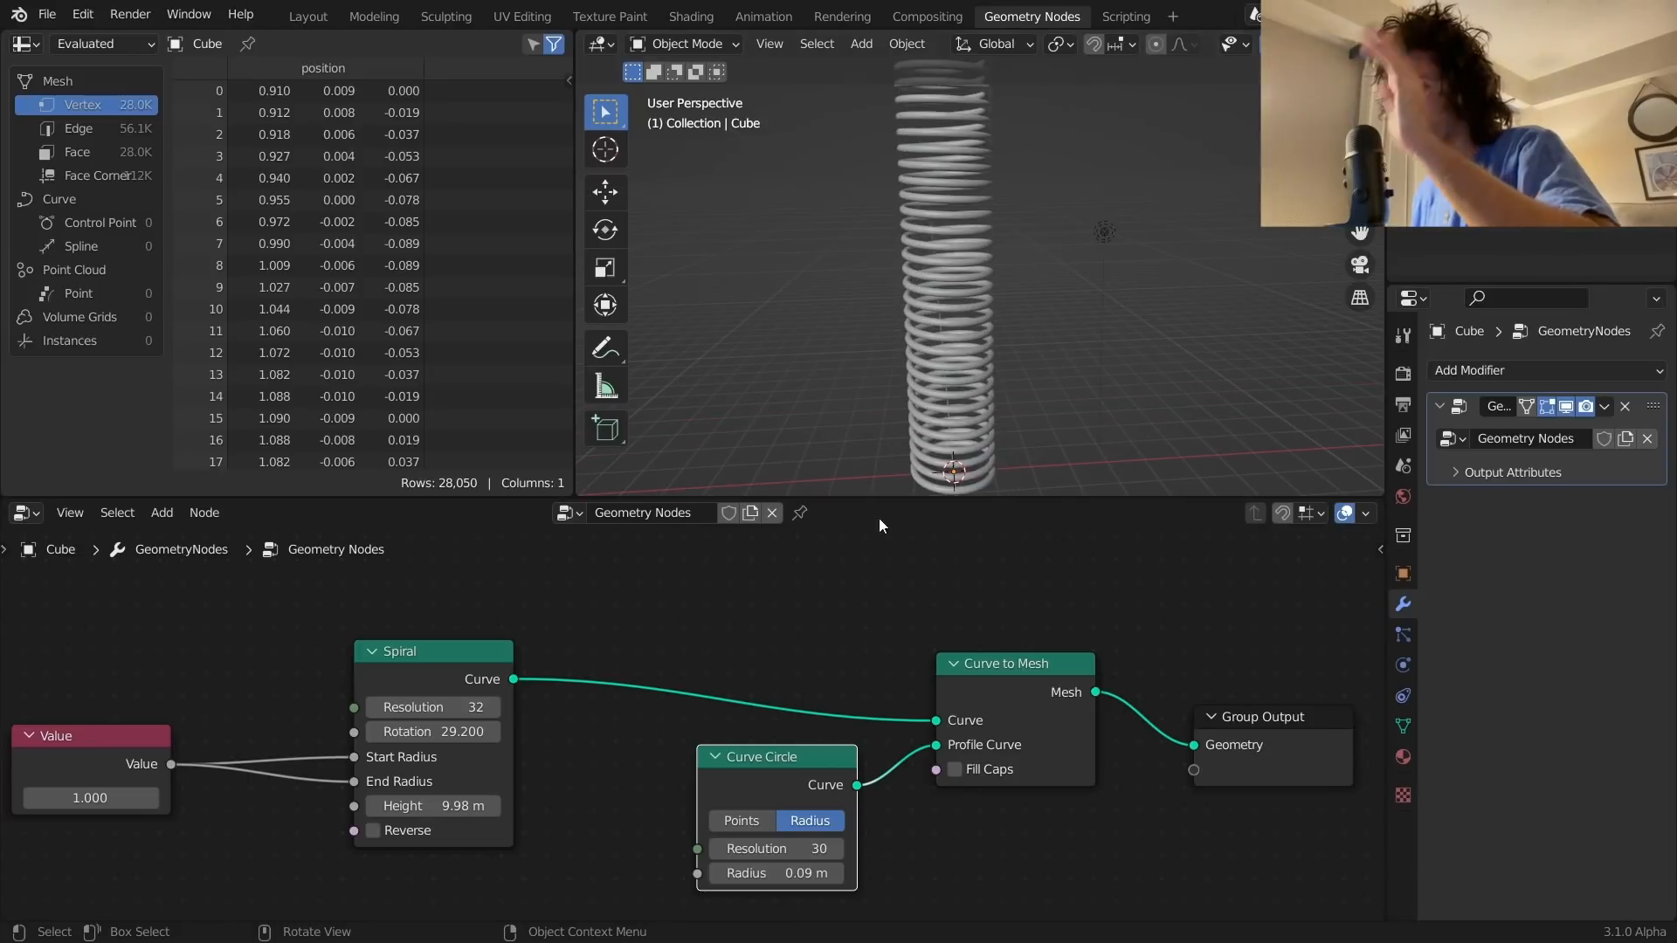
Step: Halve the Curve Circle's radius to 0.045 m by dividing the current value by 2
double_click(765, 874)
text(/)
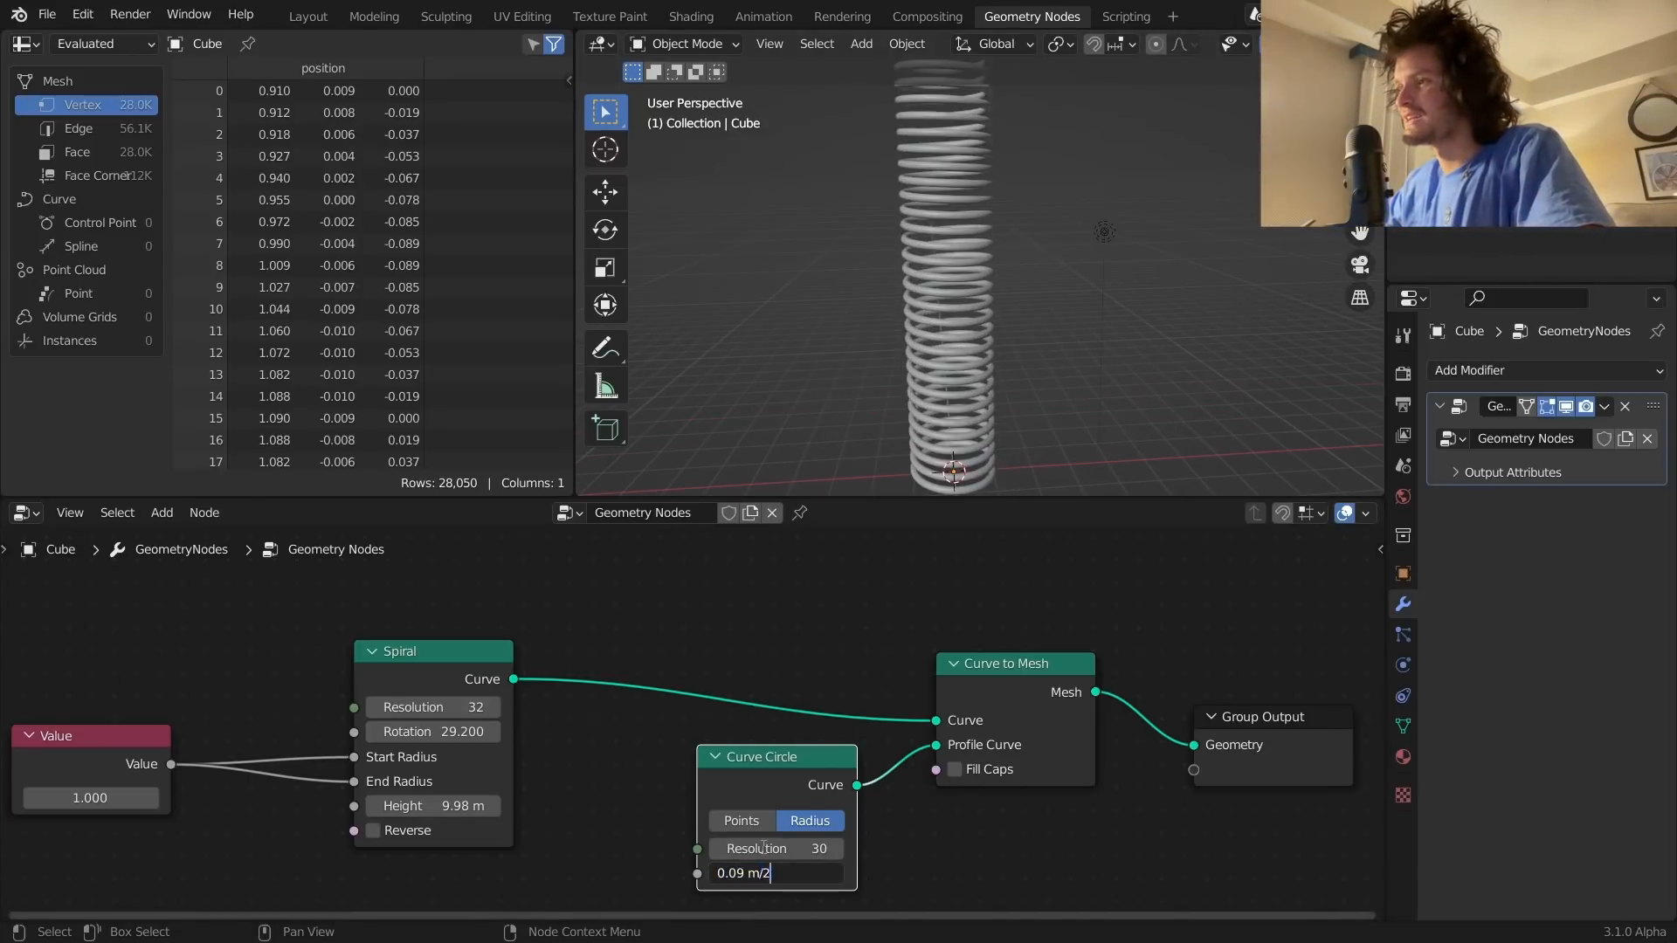
text(2)
key(Return)
scroll(952, 274, down, 2)
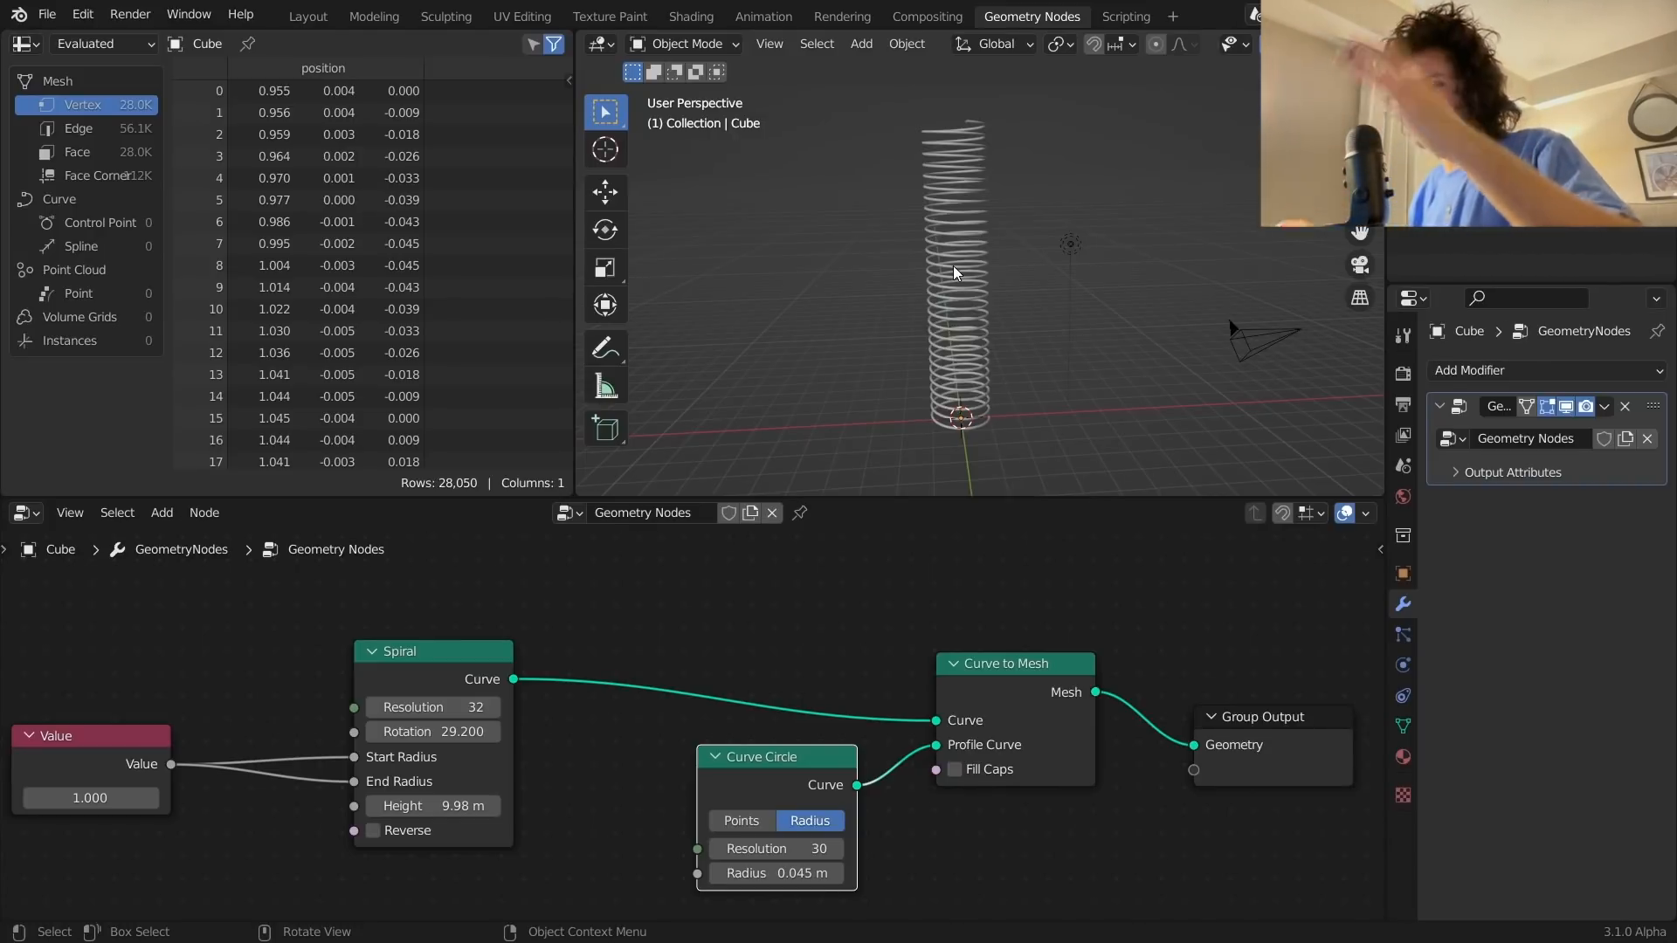
Step: Move the Value and Spiral nodes together away from Curve to Mesh, leaving a wide gap for more nodes
scroll(632, 584, down, 2)
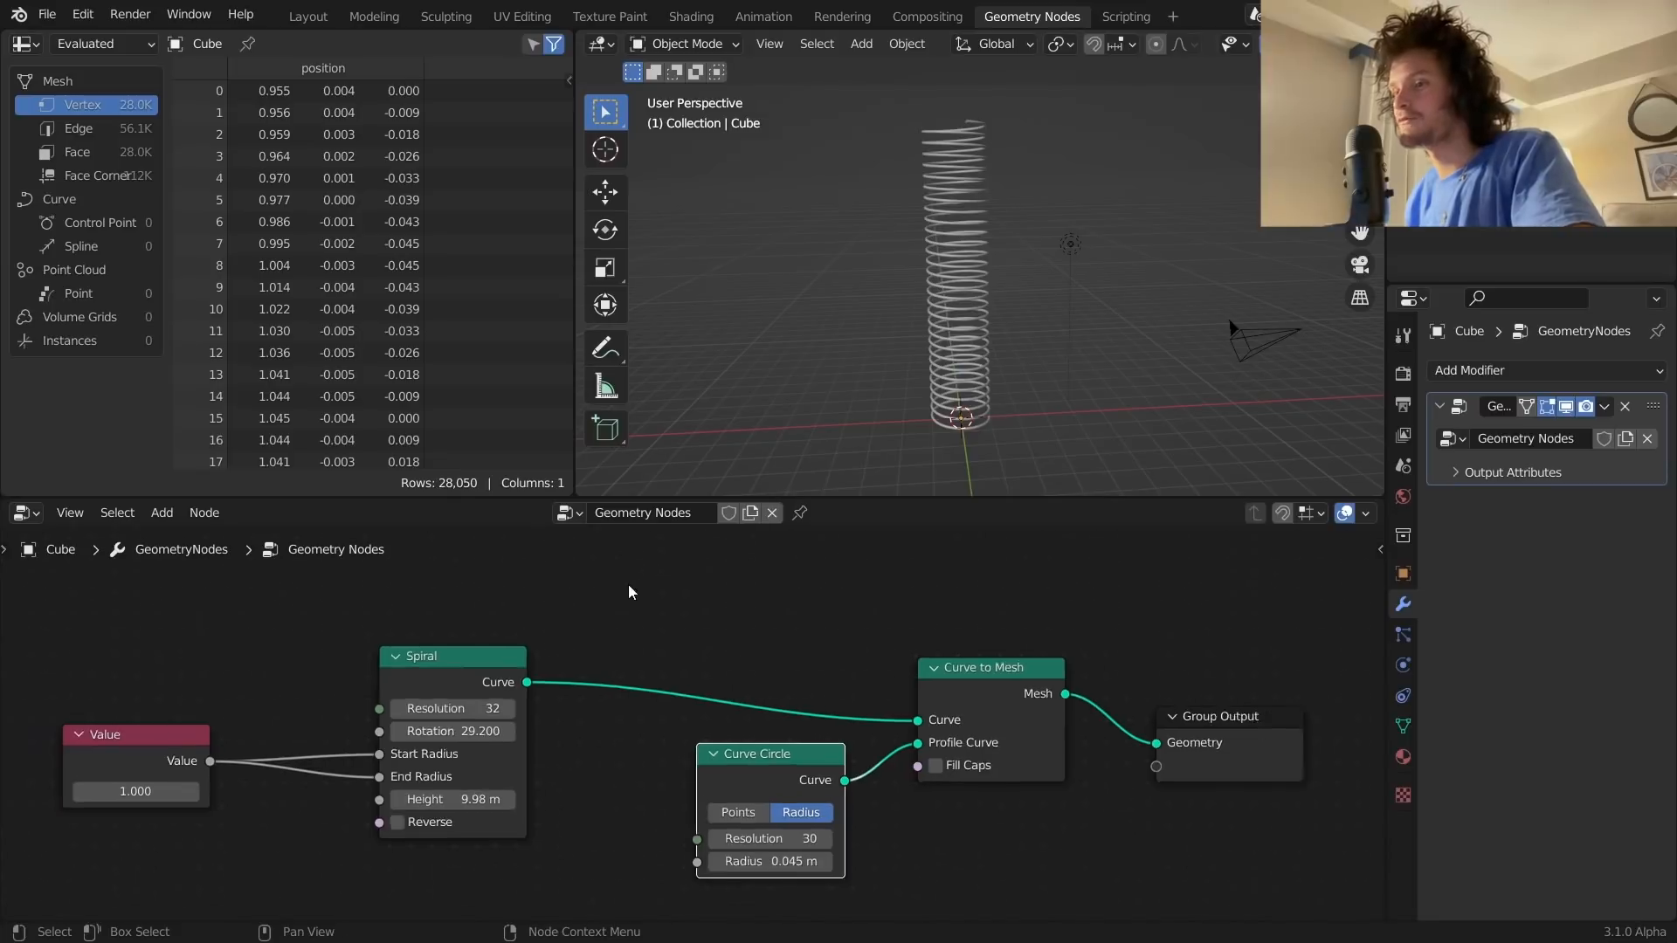
drag(514, 680, 454, 693)
middle_drag(256, 820, 391, 796)
drag(390, 797, 668, 669)
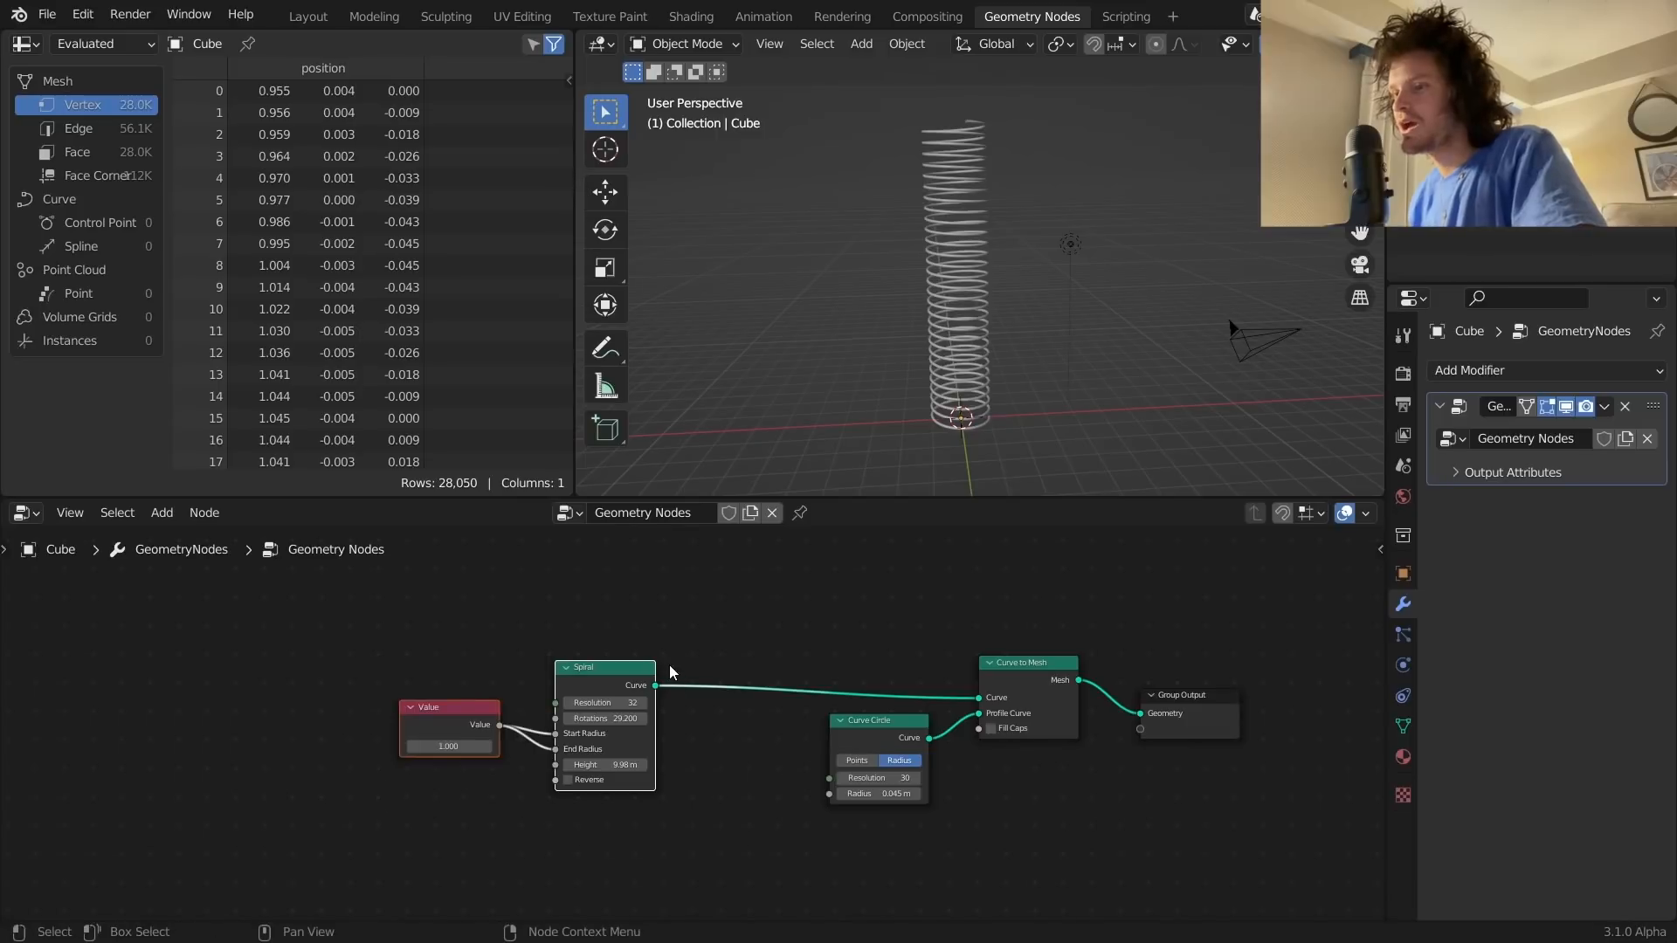
key(g)
click(344, 676)
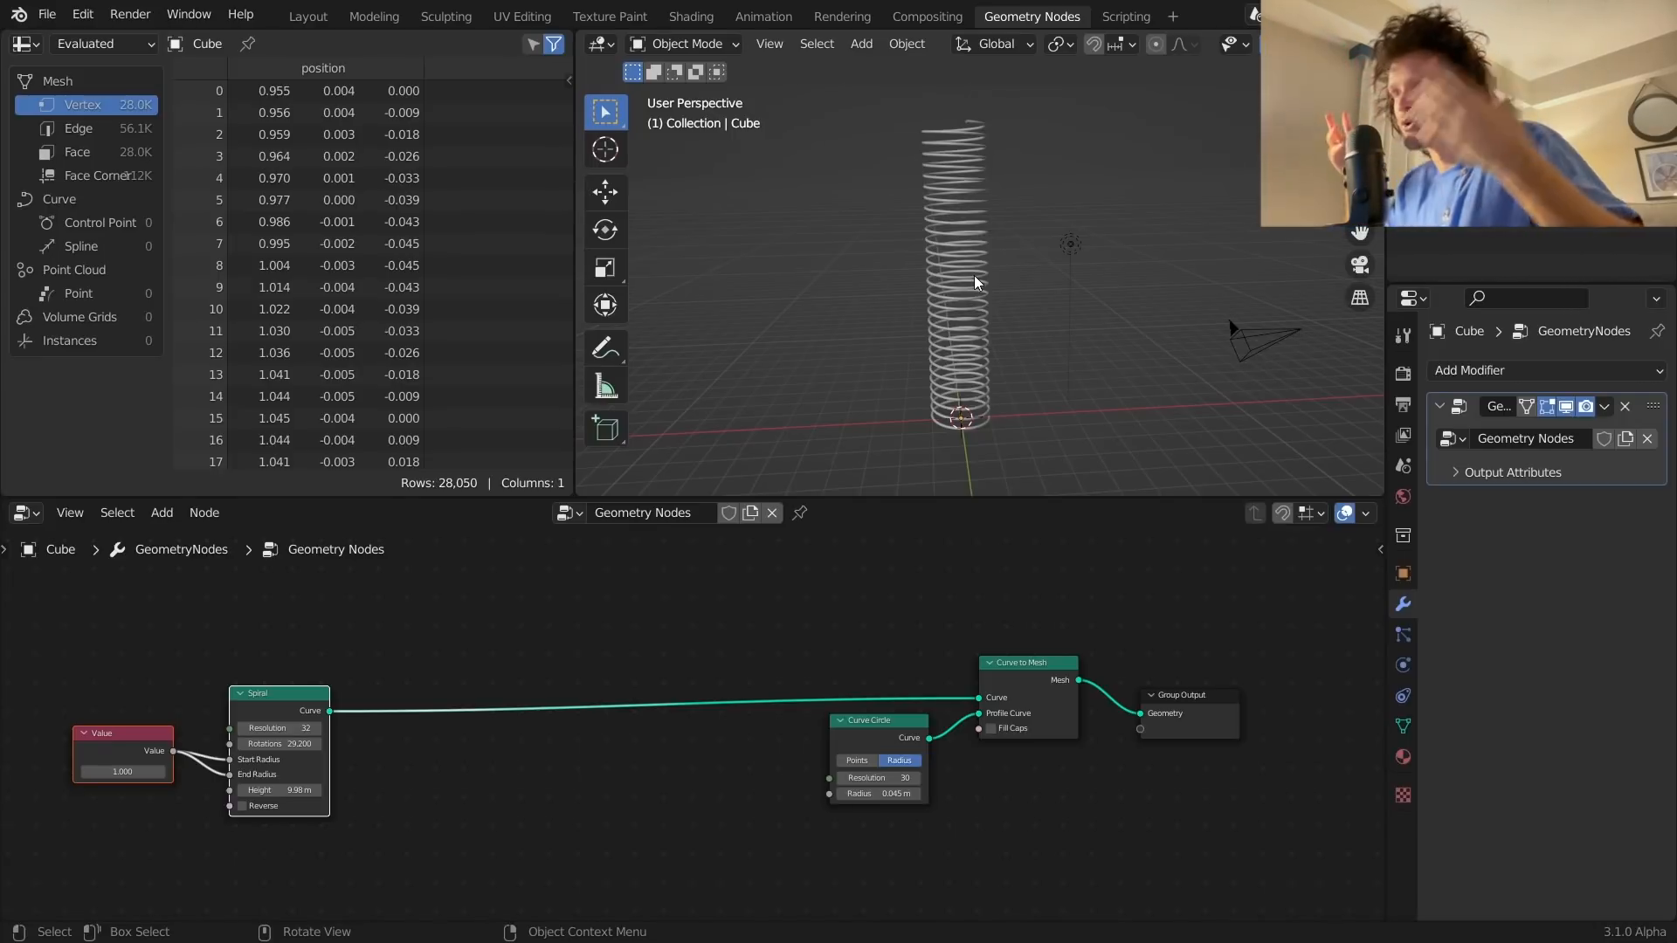
drag(398, 798, 65, 704)
key(g)
click(216, 637)
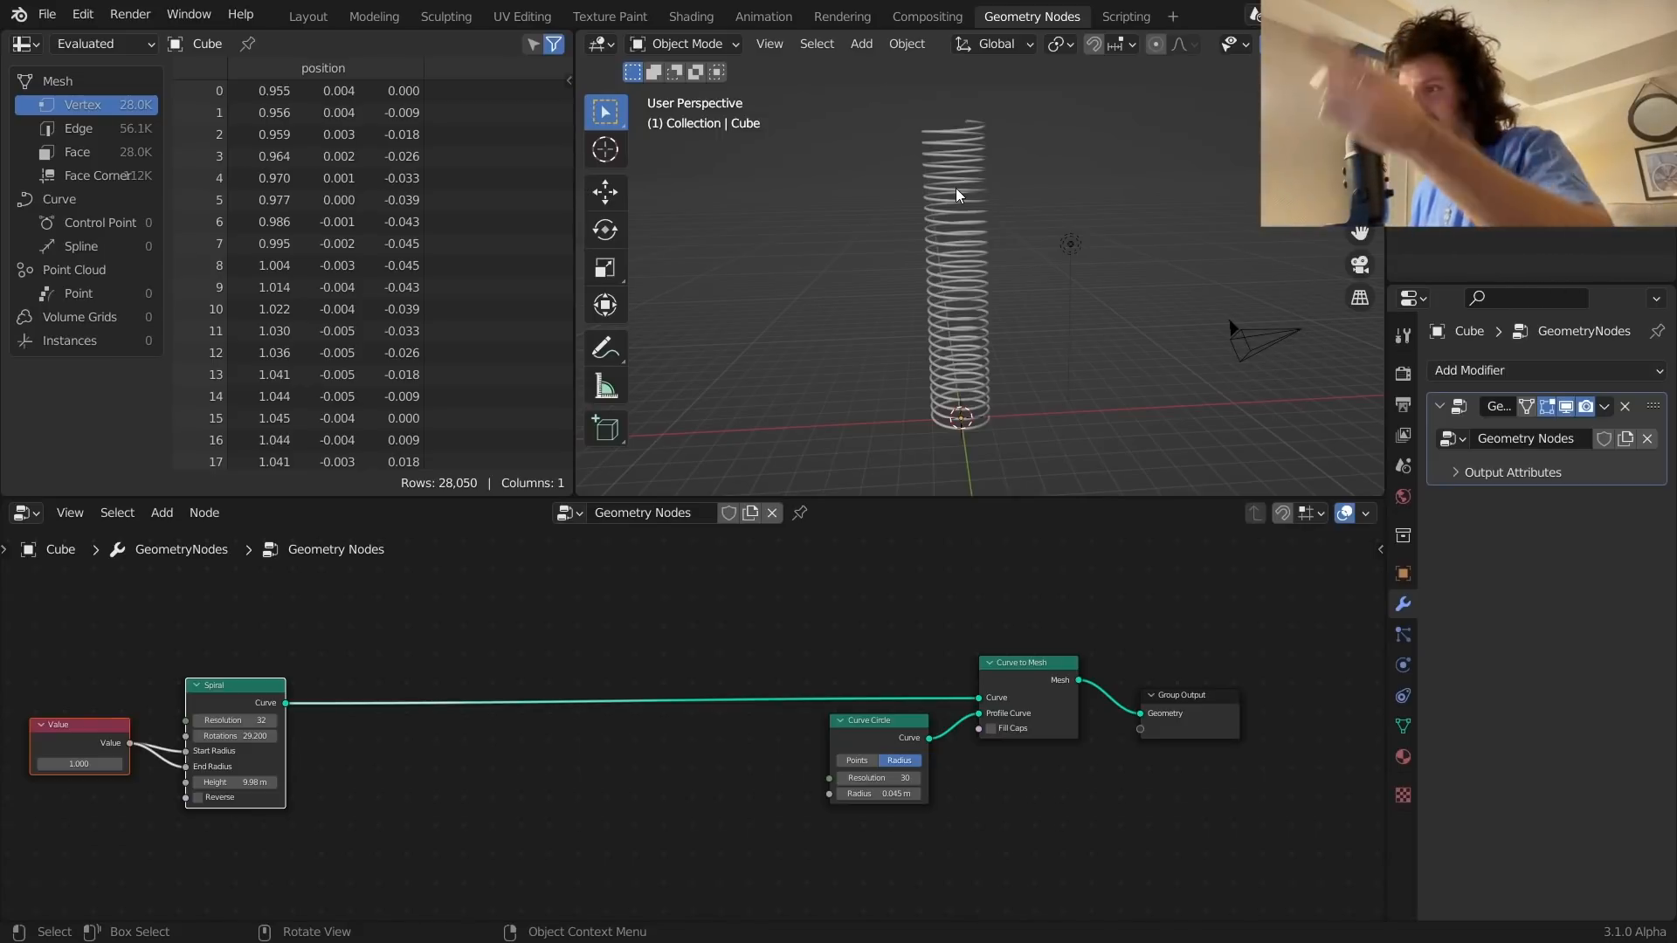
Step: Add an Attribute Statistic node below the link in the gap between the Spiral and Curve Circle nodes
scroll(520, 698, up, 1)
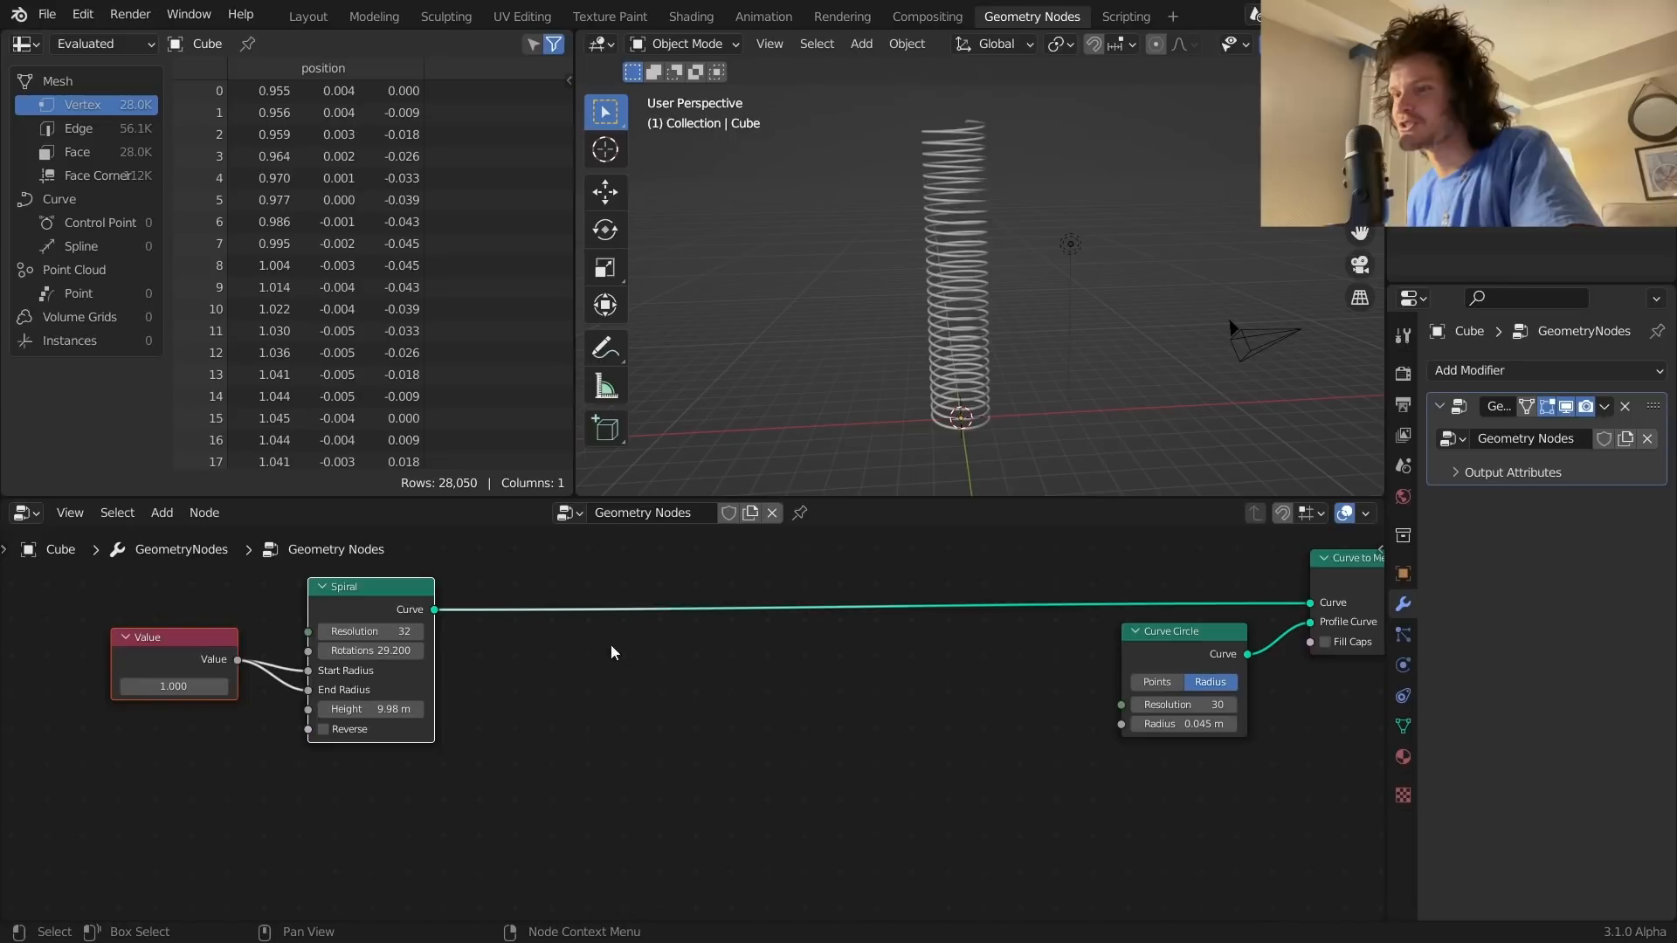
key(shift+a)
click(541, 501)
text(a)
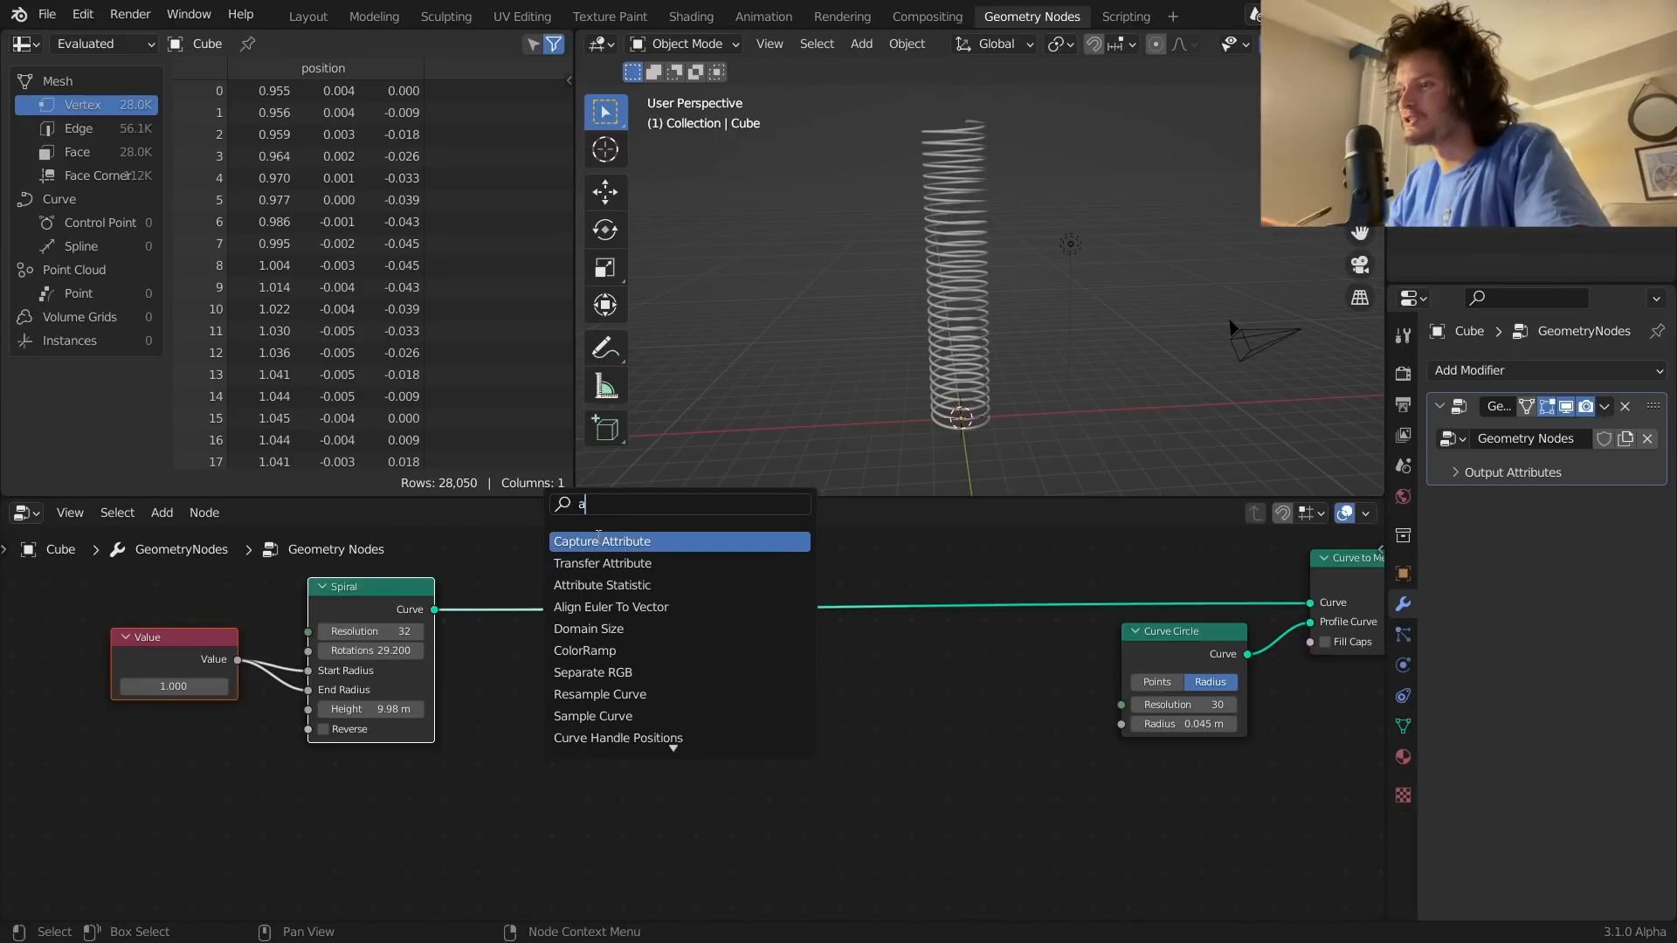
click(650, 586)
scroll(667, 677, down, 2)
scroll(684, 654, up, 2)
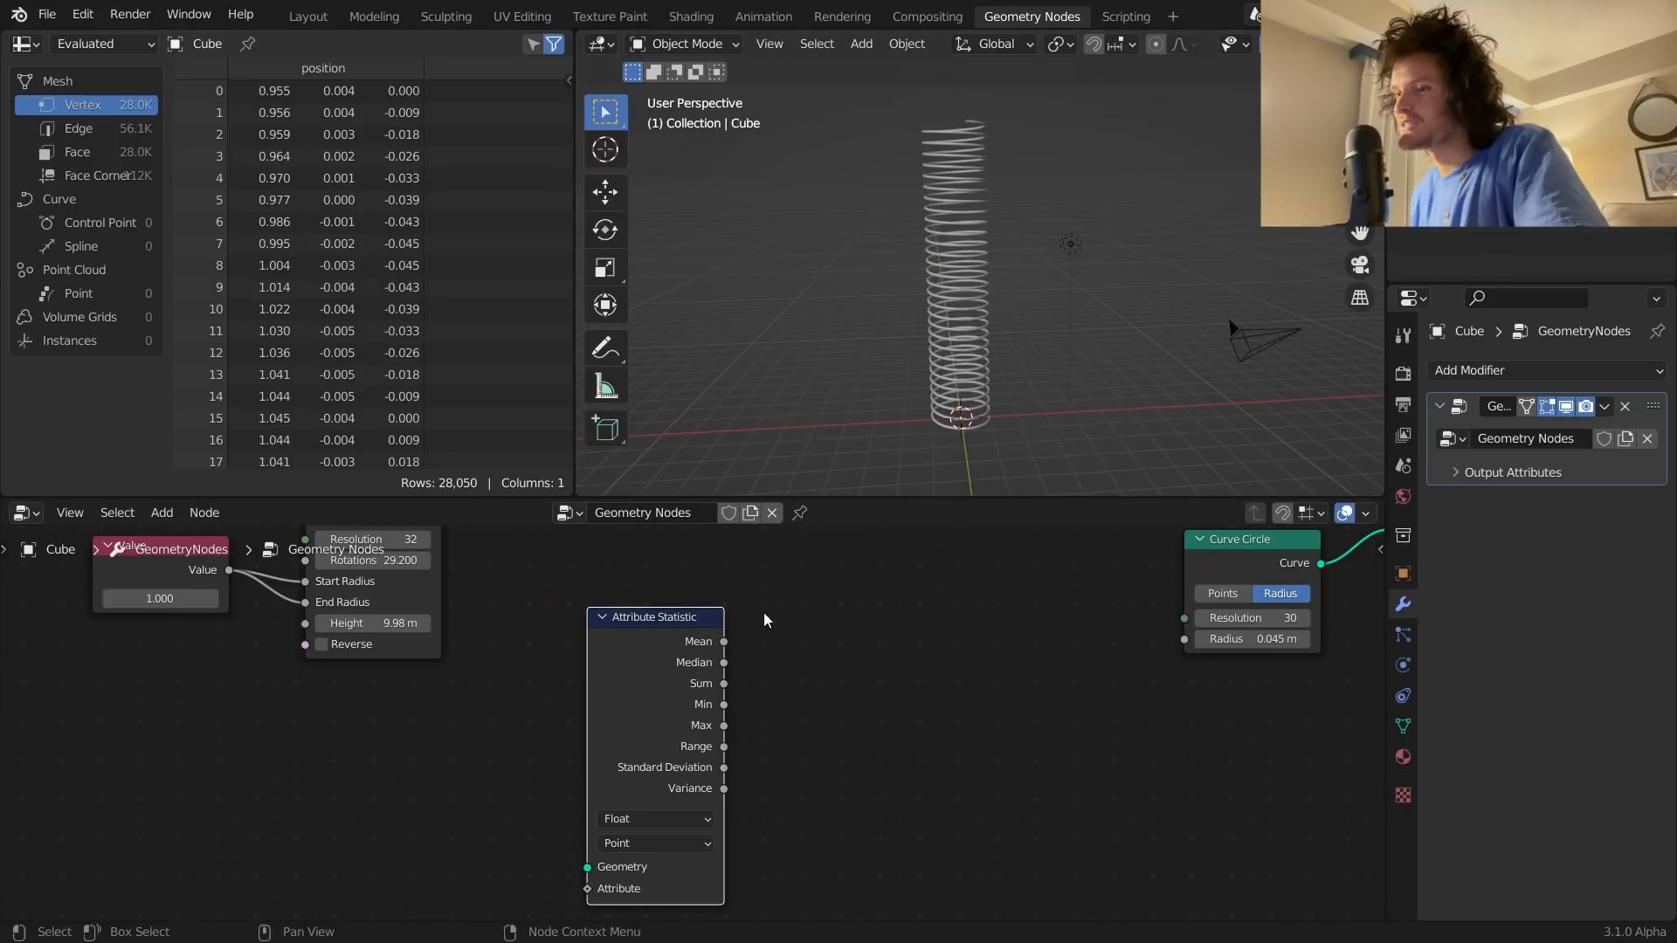
Step: Reposition the Attribute Statistic node closer to the Spiral node, well below the curve link
middle_drag(857, 632, 1025, 766)
drag(542, 757, 595, 757)
key(ctrl+z)
scroll(747, 735, down, 5)
middle_drag(747, 735, 723, 669)
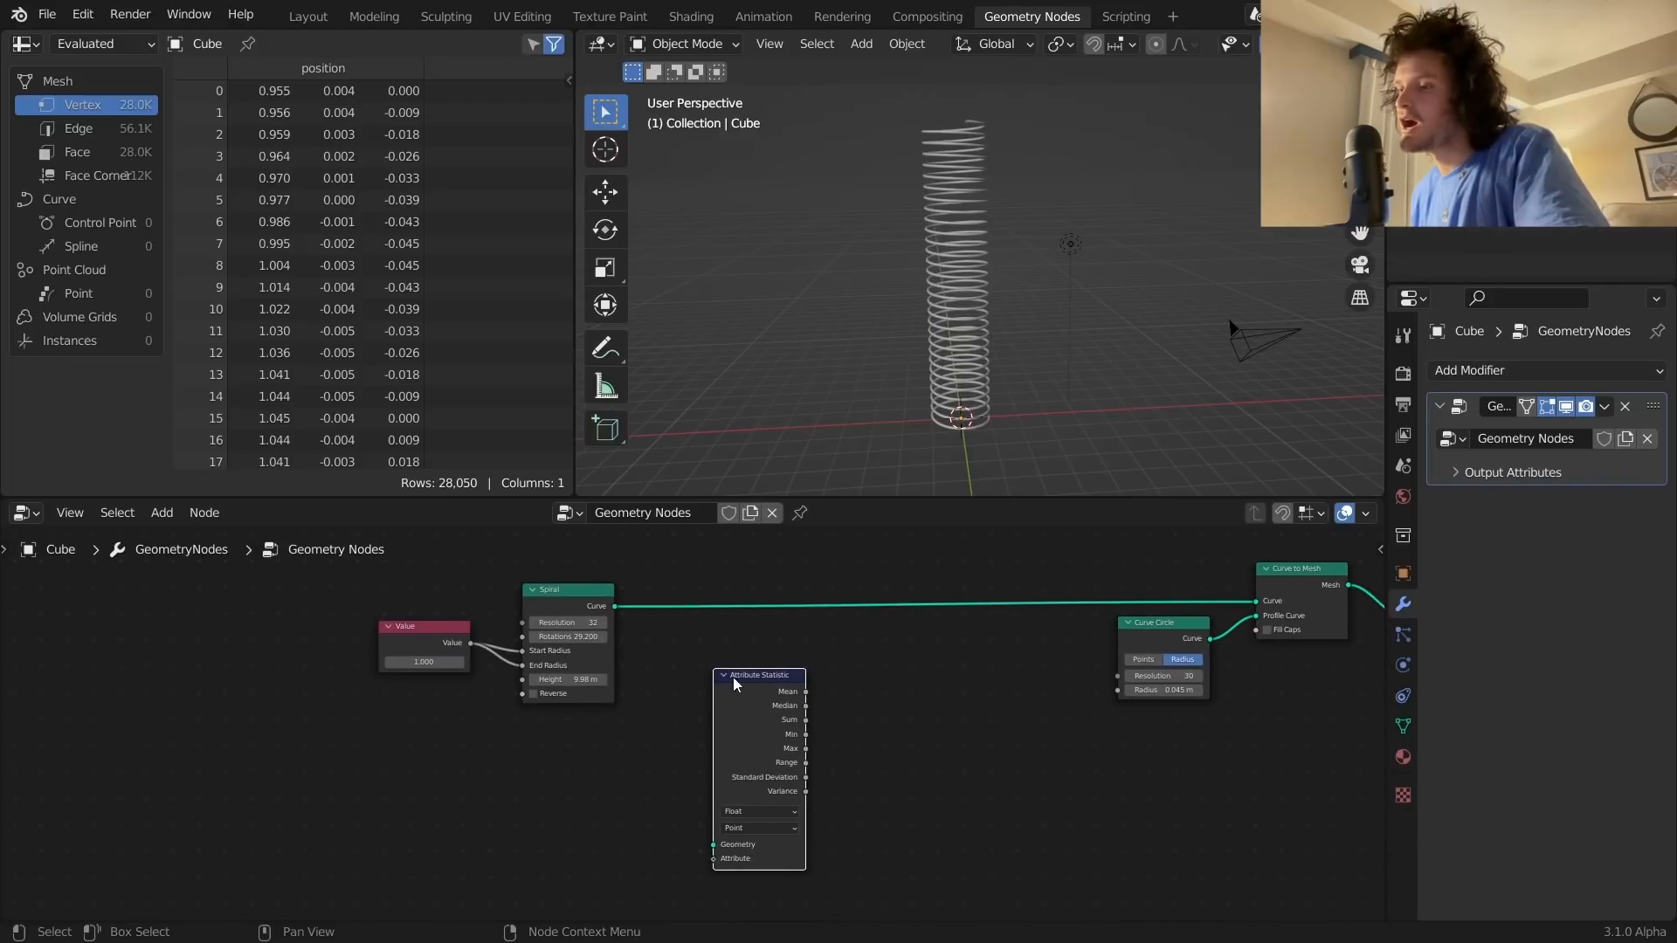
drag(723, 669, 704, 701)
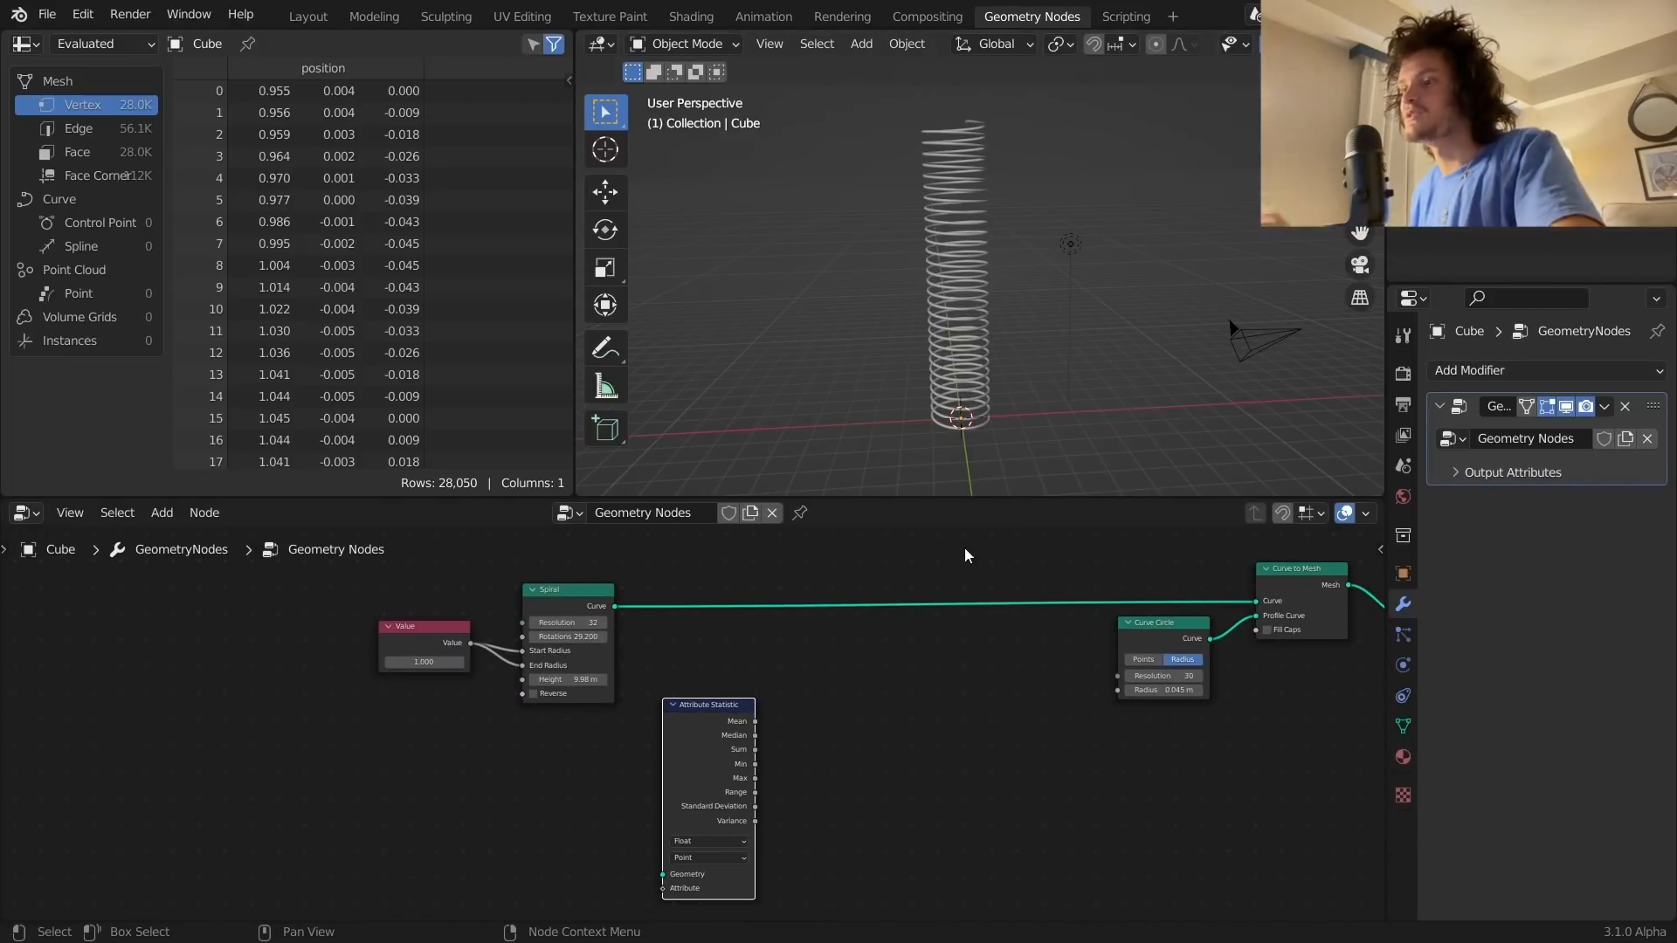
Step: Insert a Set Position node on the link between the Spiral and Curve to Mesh
scroll(842, 646, up, 3)
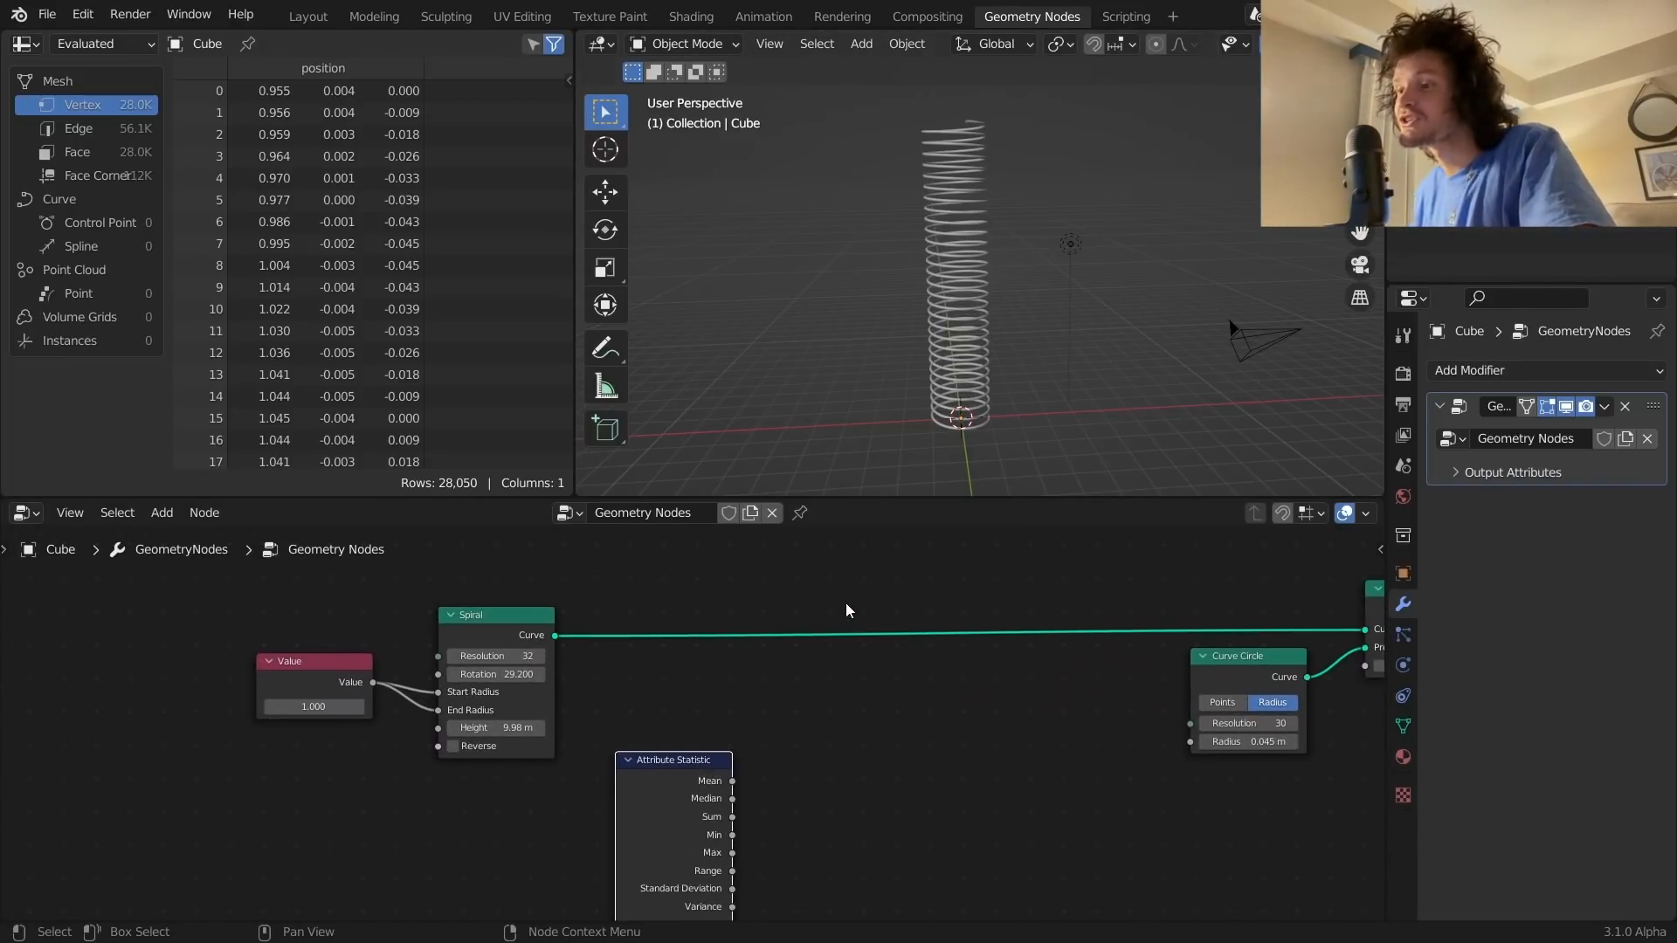
key(shift+a)
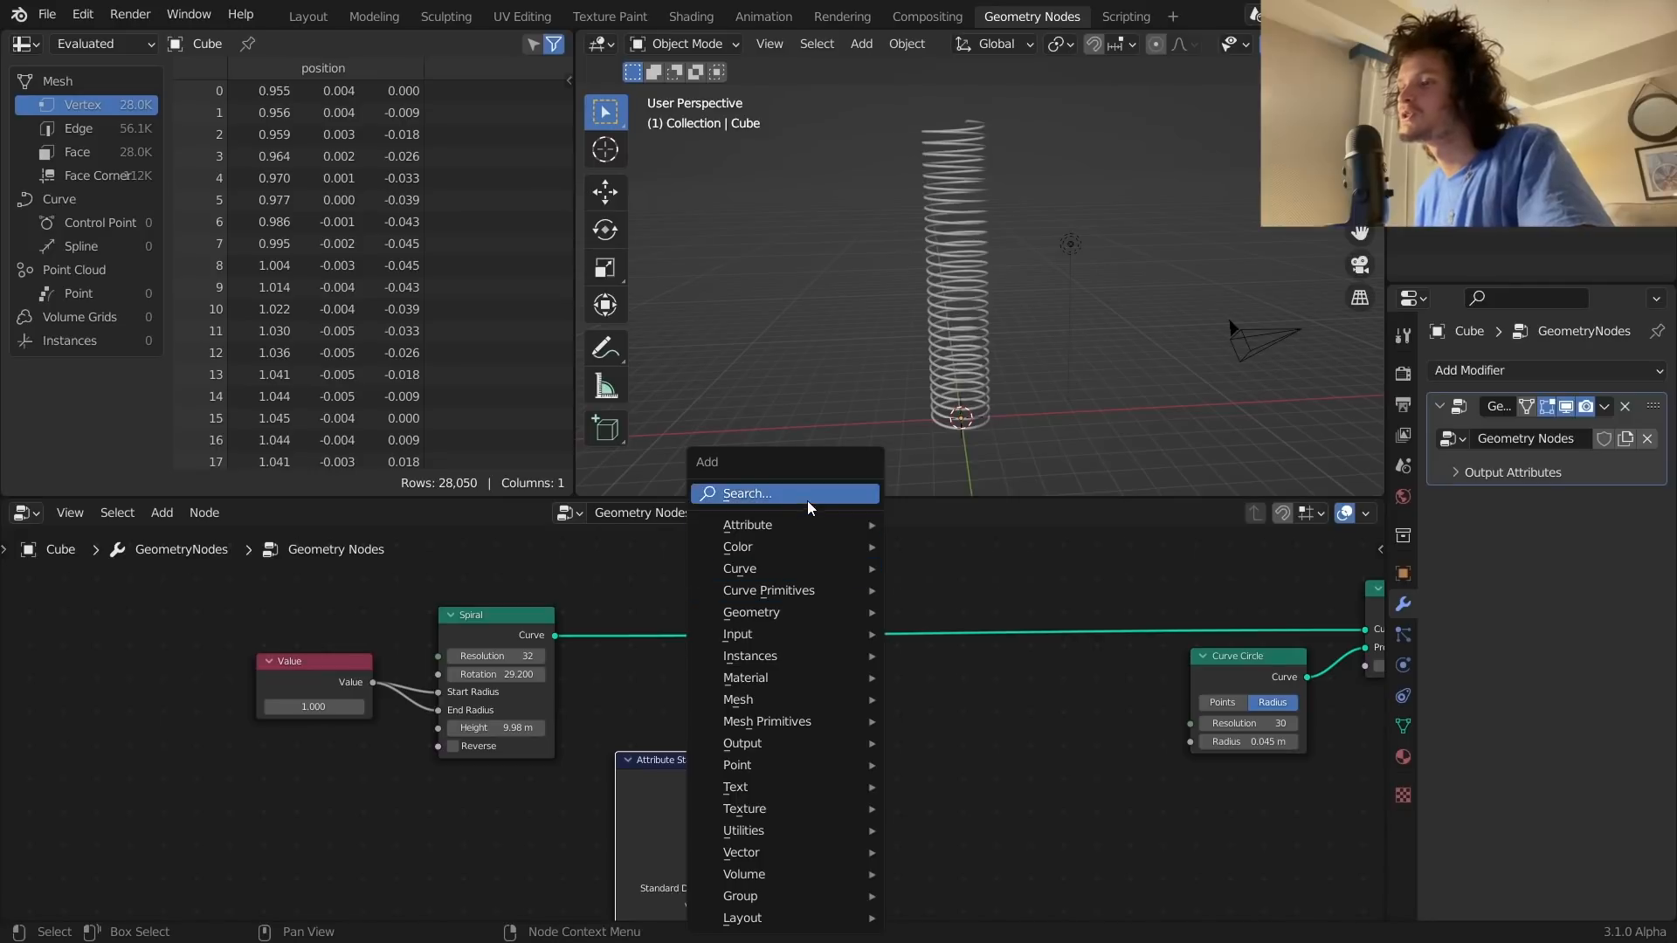
click(805, 498)
text(set po)
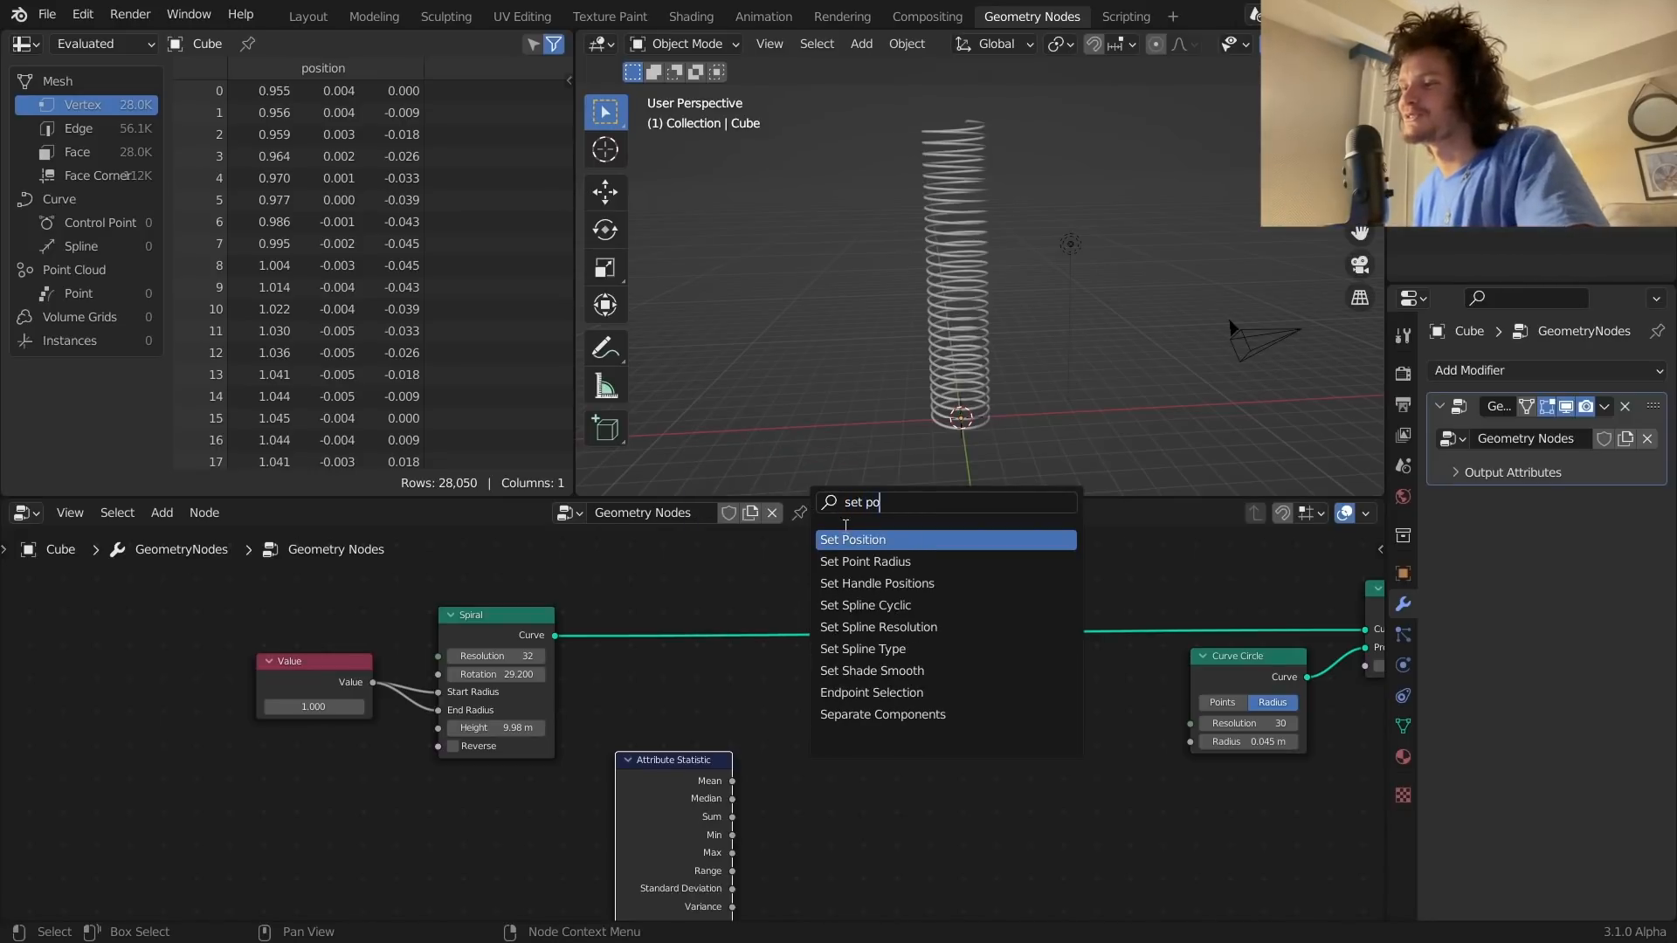
key(Return)
click(880, 640)
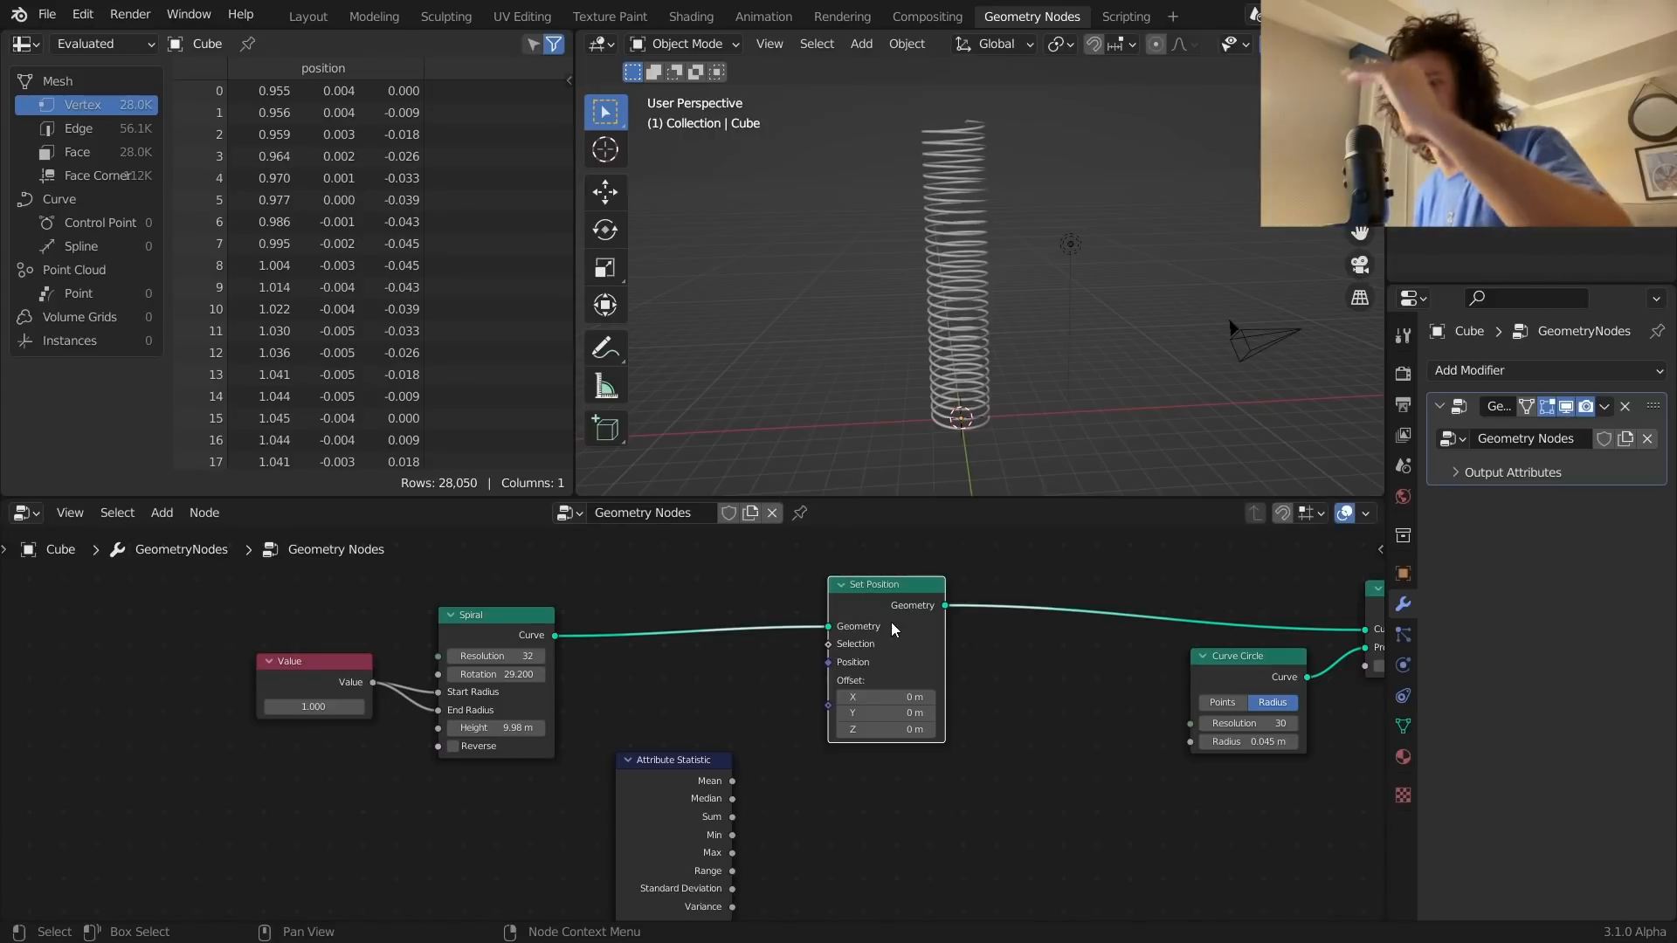
Step: Move the Value and Spiral nodes farther from Attribute Statistic and connect the Spiral's Curve output to its Geometry input
middle_drag(610, 769, 714, 657)
drag(406, 666, 693, 539)
key(g)
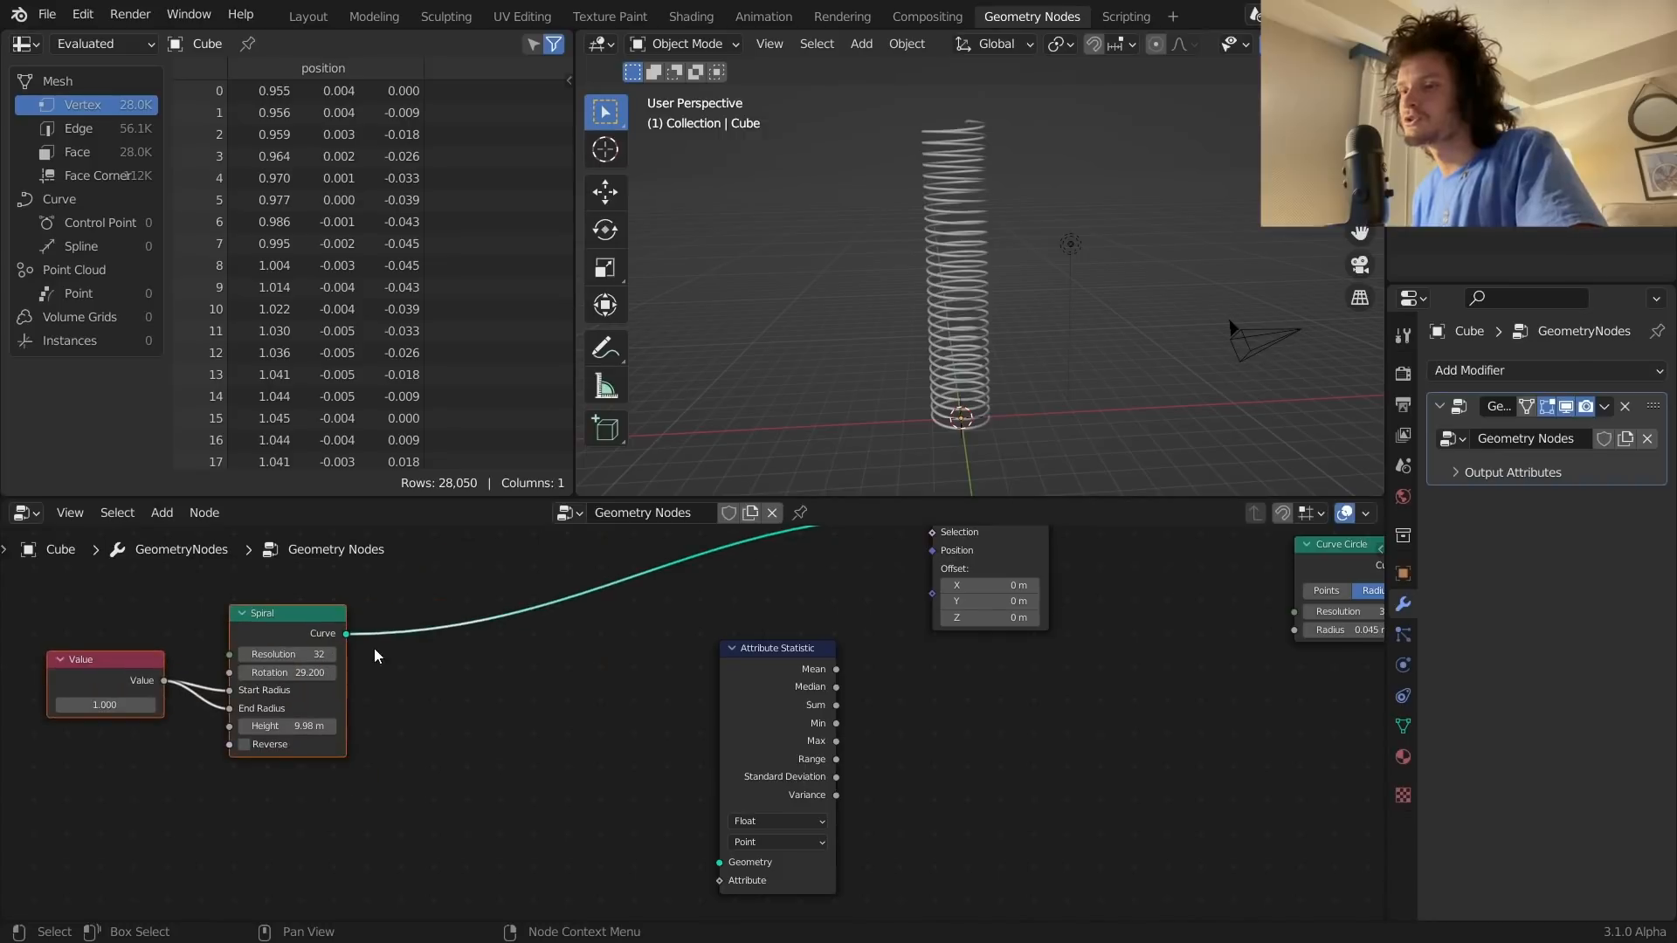
click(373, 653)
middle_drag(373, 653, 433, 619)
drag(406, 600, 779, 829)
Step: Add a Position input node below the Spiral node
scroll(542, 839, up, 2)
key(shift+a)
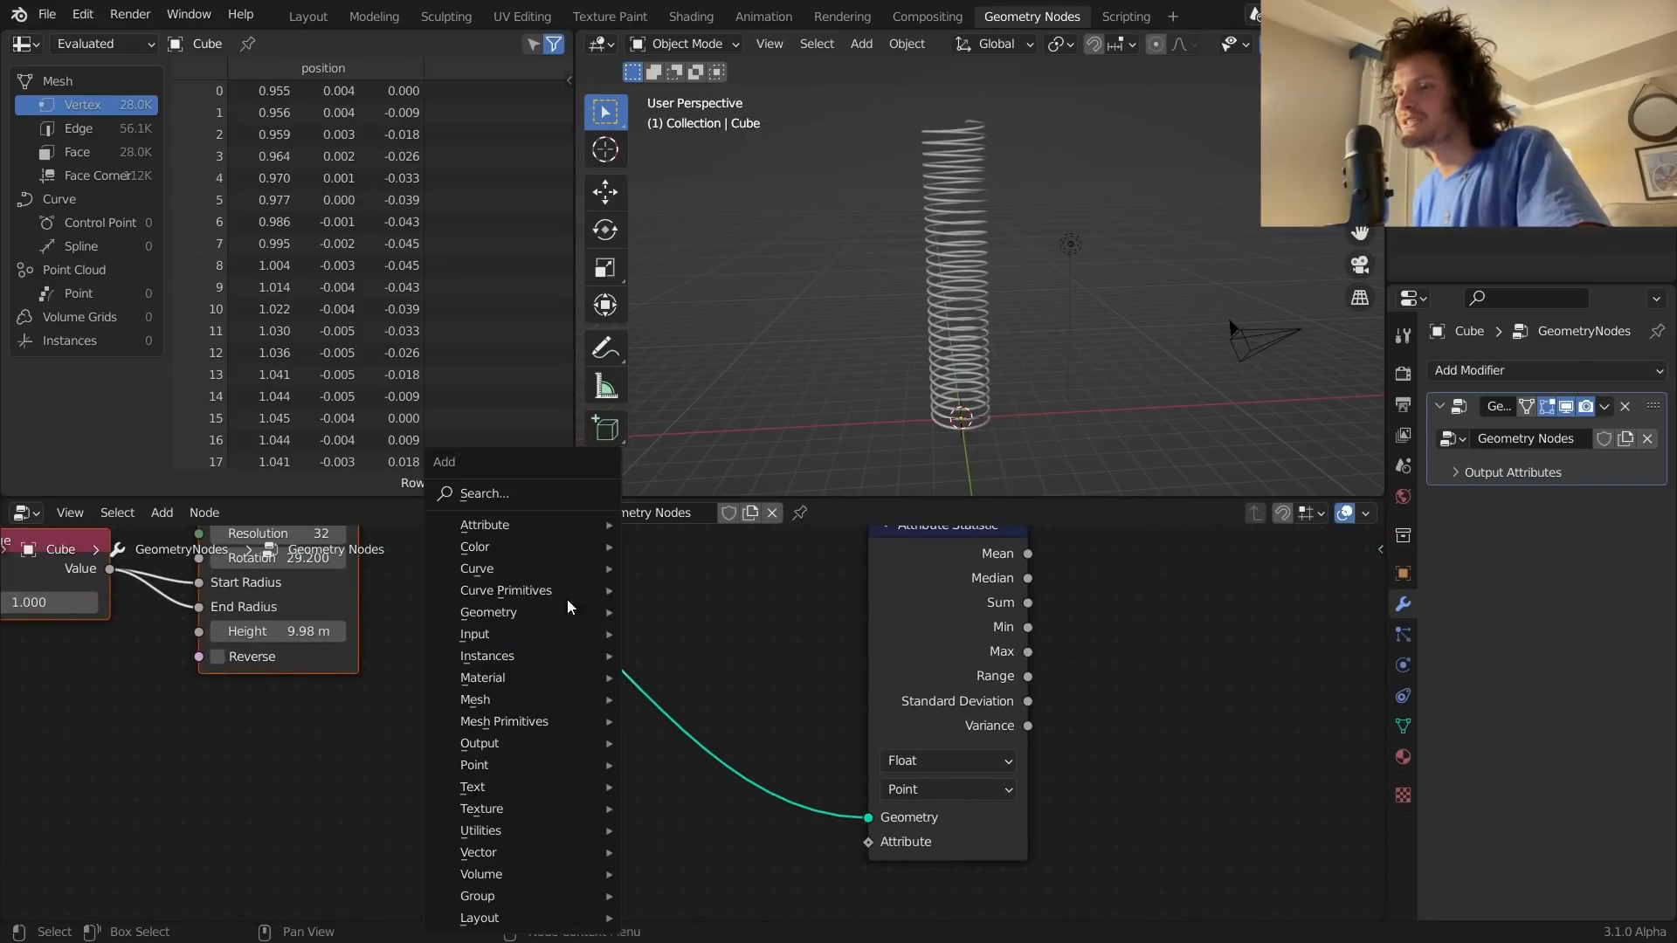
click(535, 498)
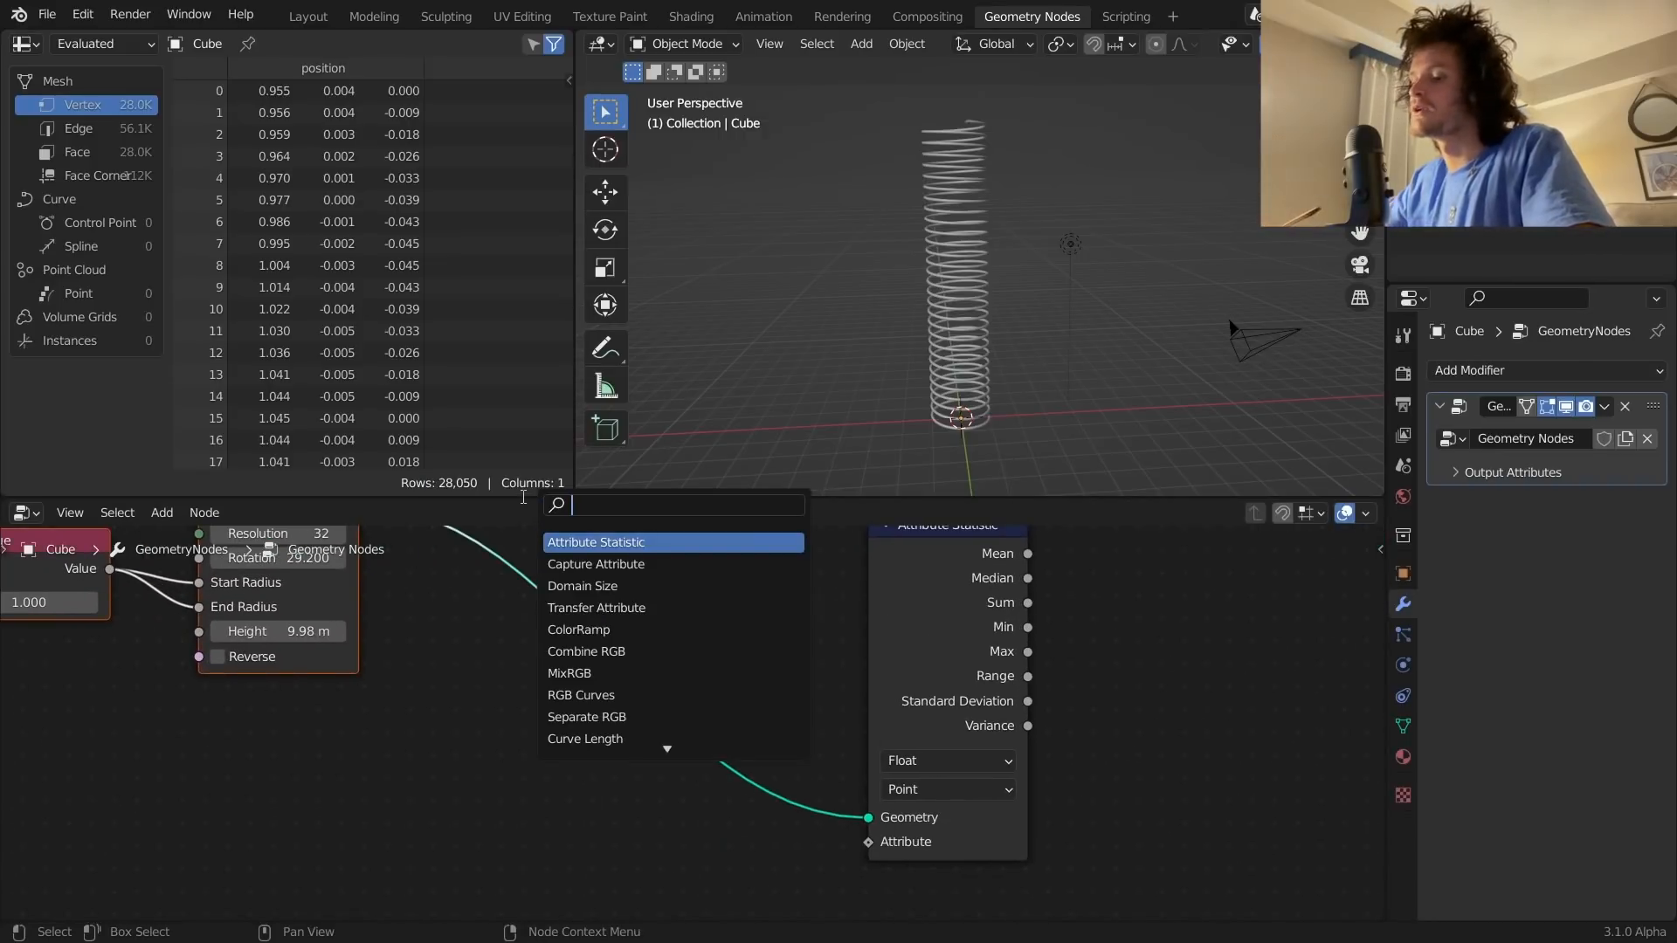
text(pos)
key(Return)
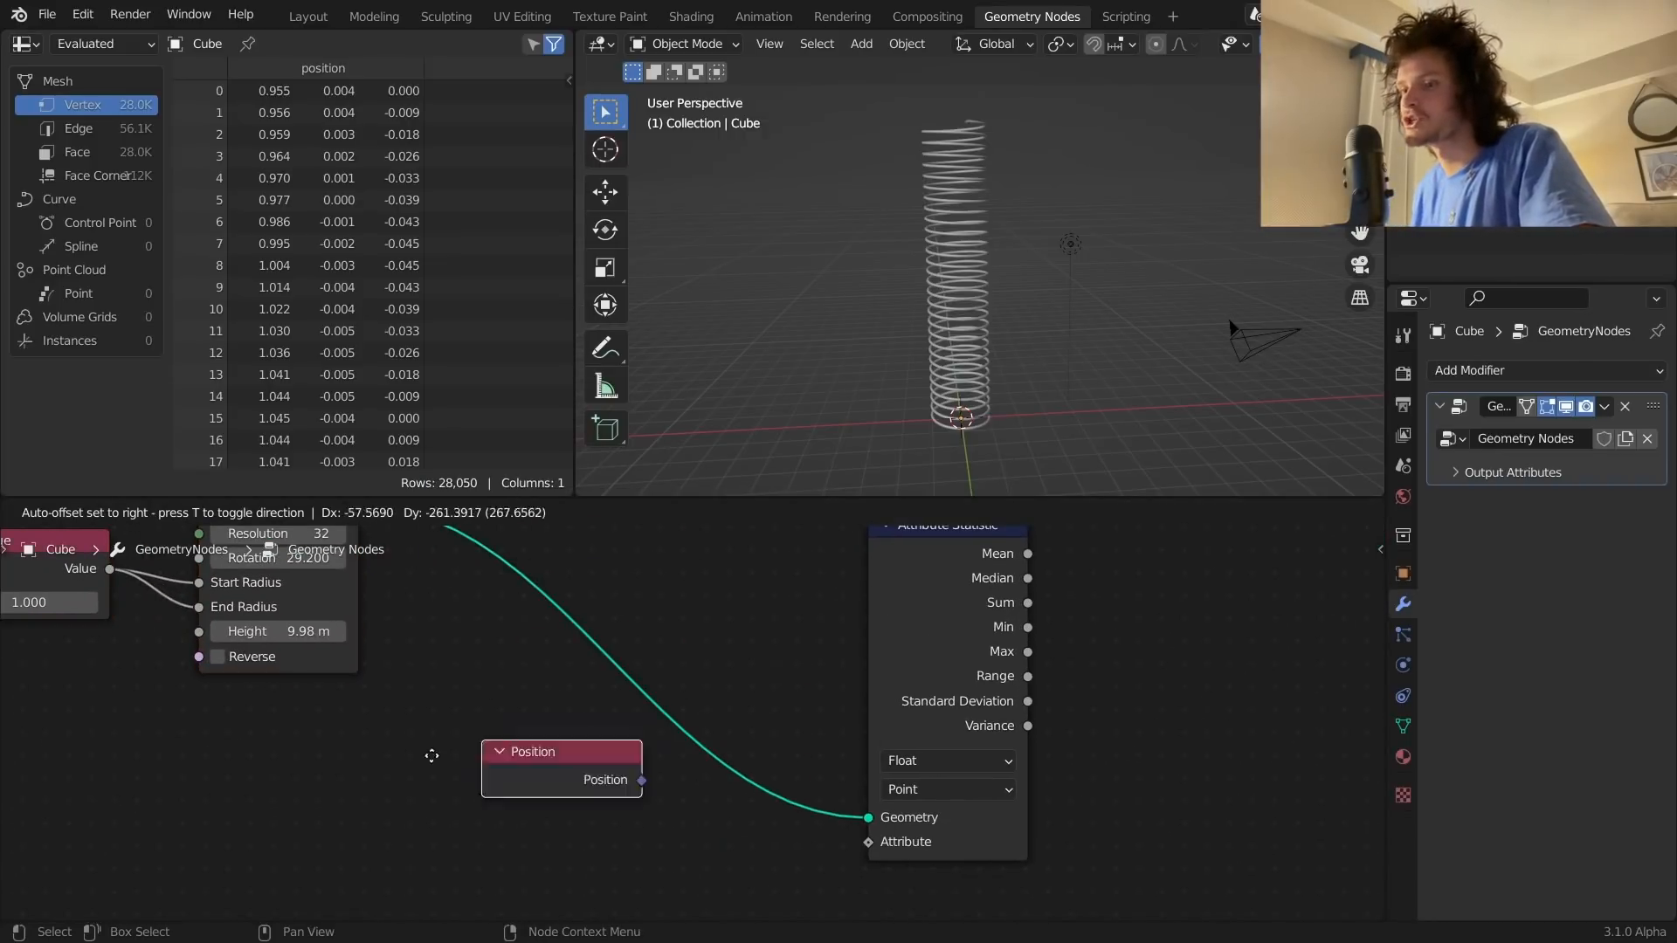
click(242, 776)
Step: Add a Separate XYZ node beside the Position node and link Position into its Vector input
key(shift+a)
click(412, 484)
text(se)
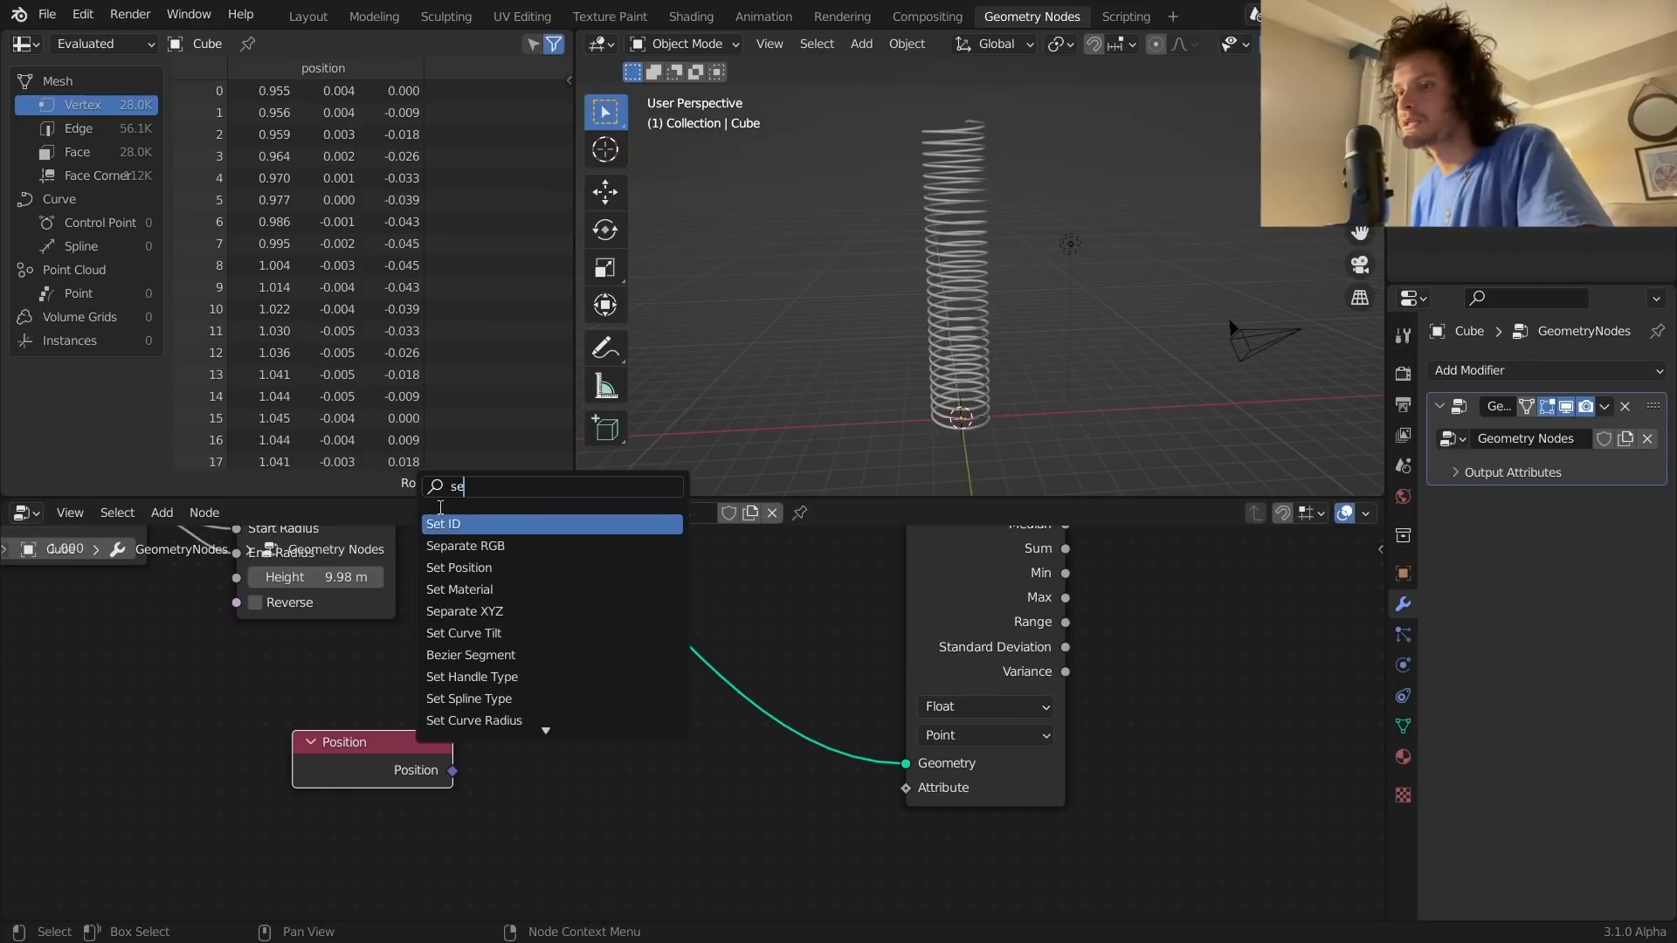
click(495, 607)
click(579, 803)
shift+click(391, 772)
key(f)
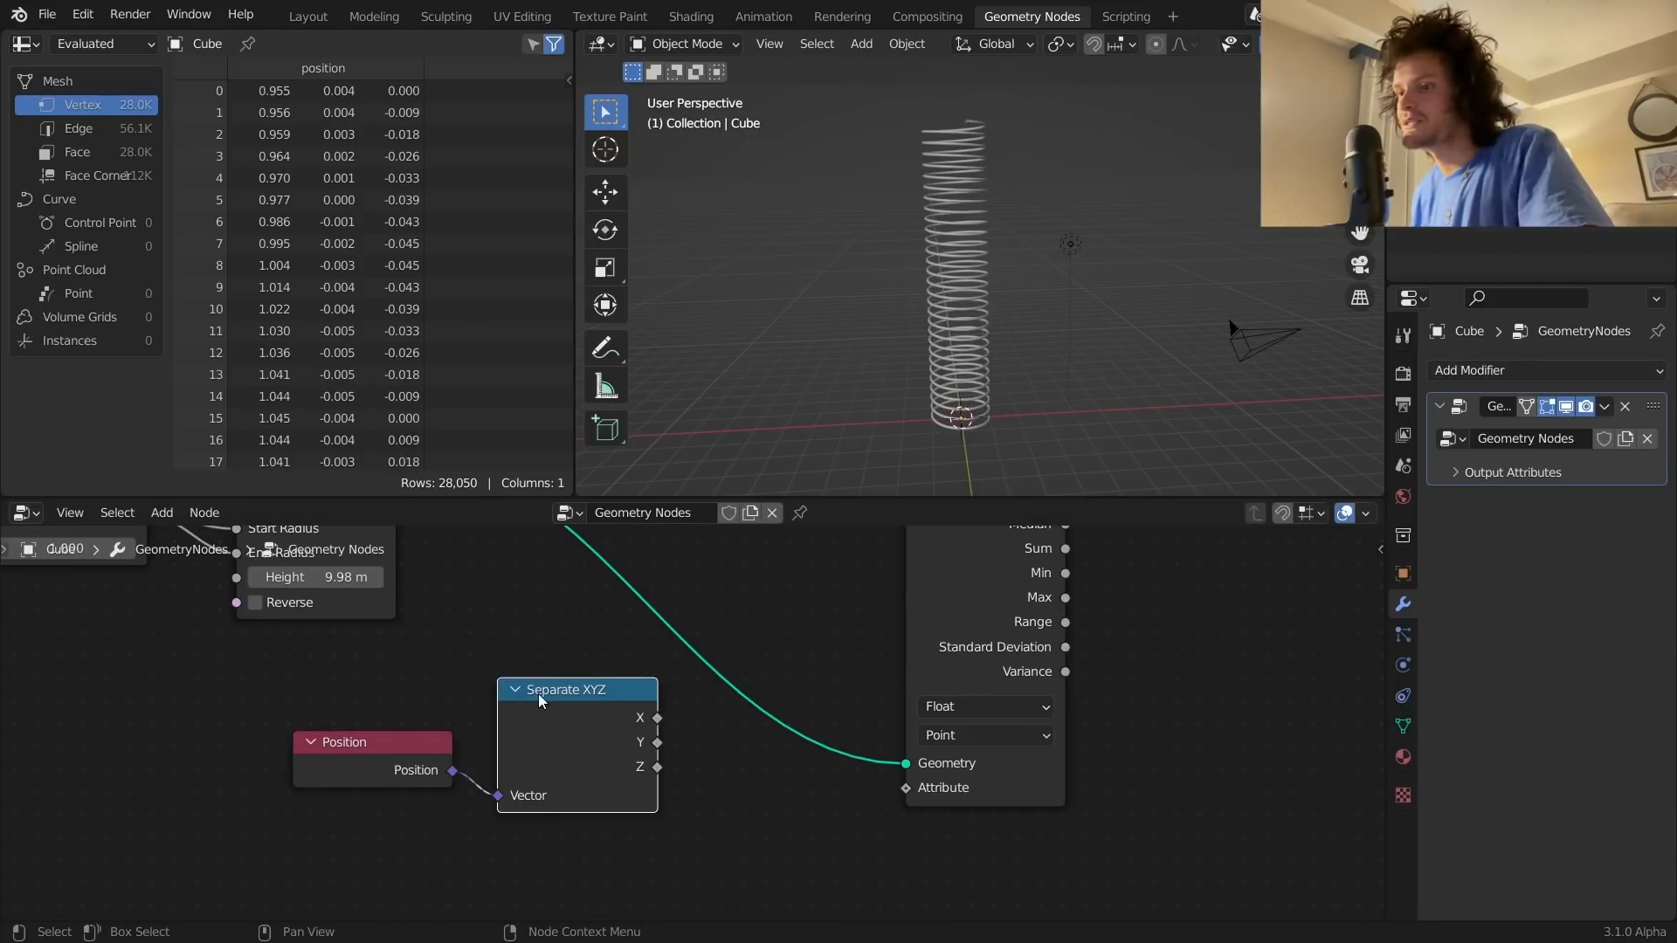
Step: Space out the Position and Separate XYZ nodes and connect the Z output to Attribute Statistic's Attribute input
drag(543, 693, 518, 700)
click(390, 756)
drag(390, 753, 297, 752)
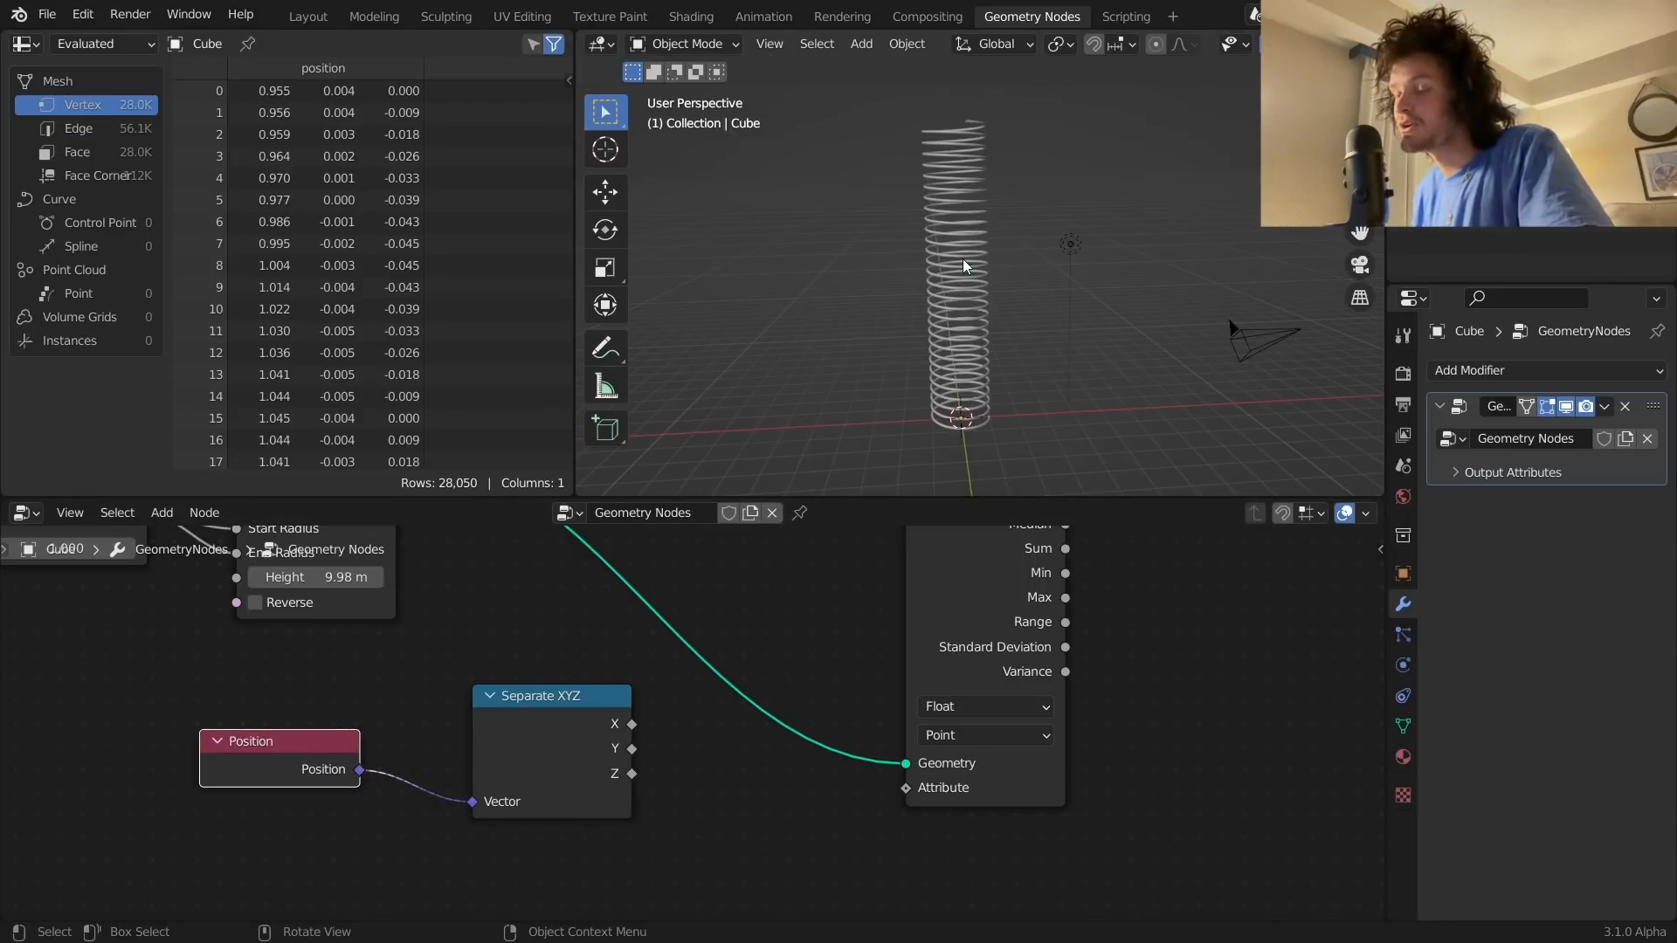
drag(634, 775, 899, 775)
middle_drag(959, 637, 827, 735)
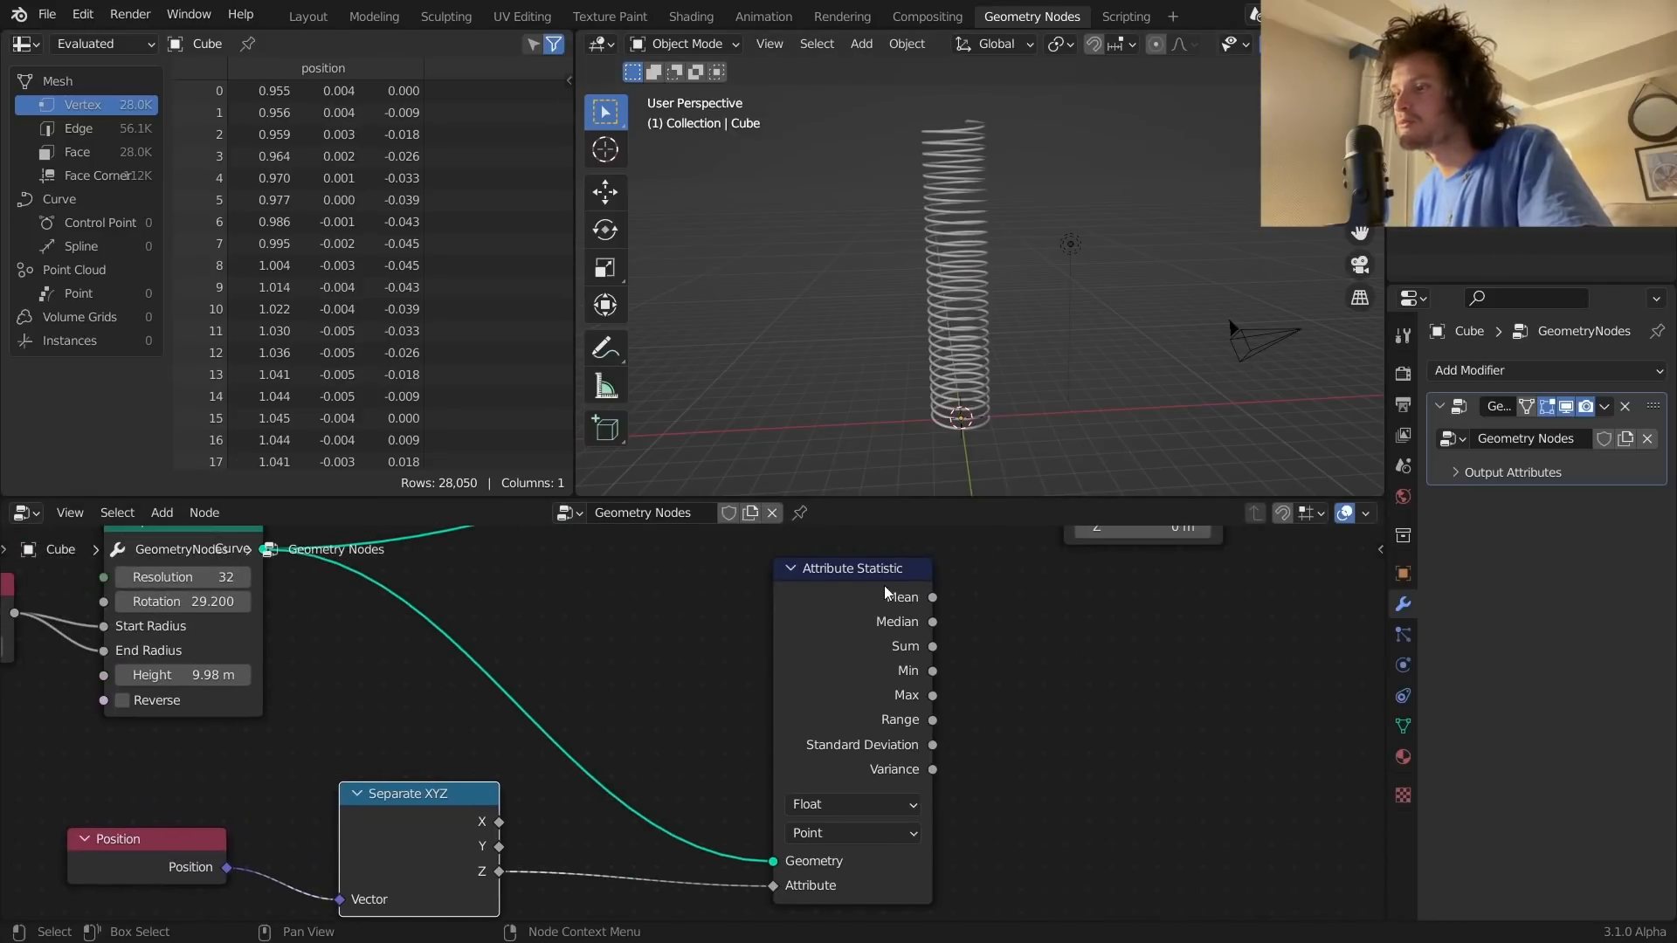
scroll(899, 599, down, 2)
middle_drag(765, 620, 870, 599)
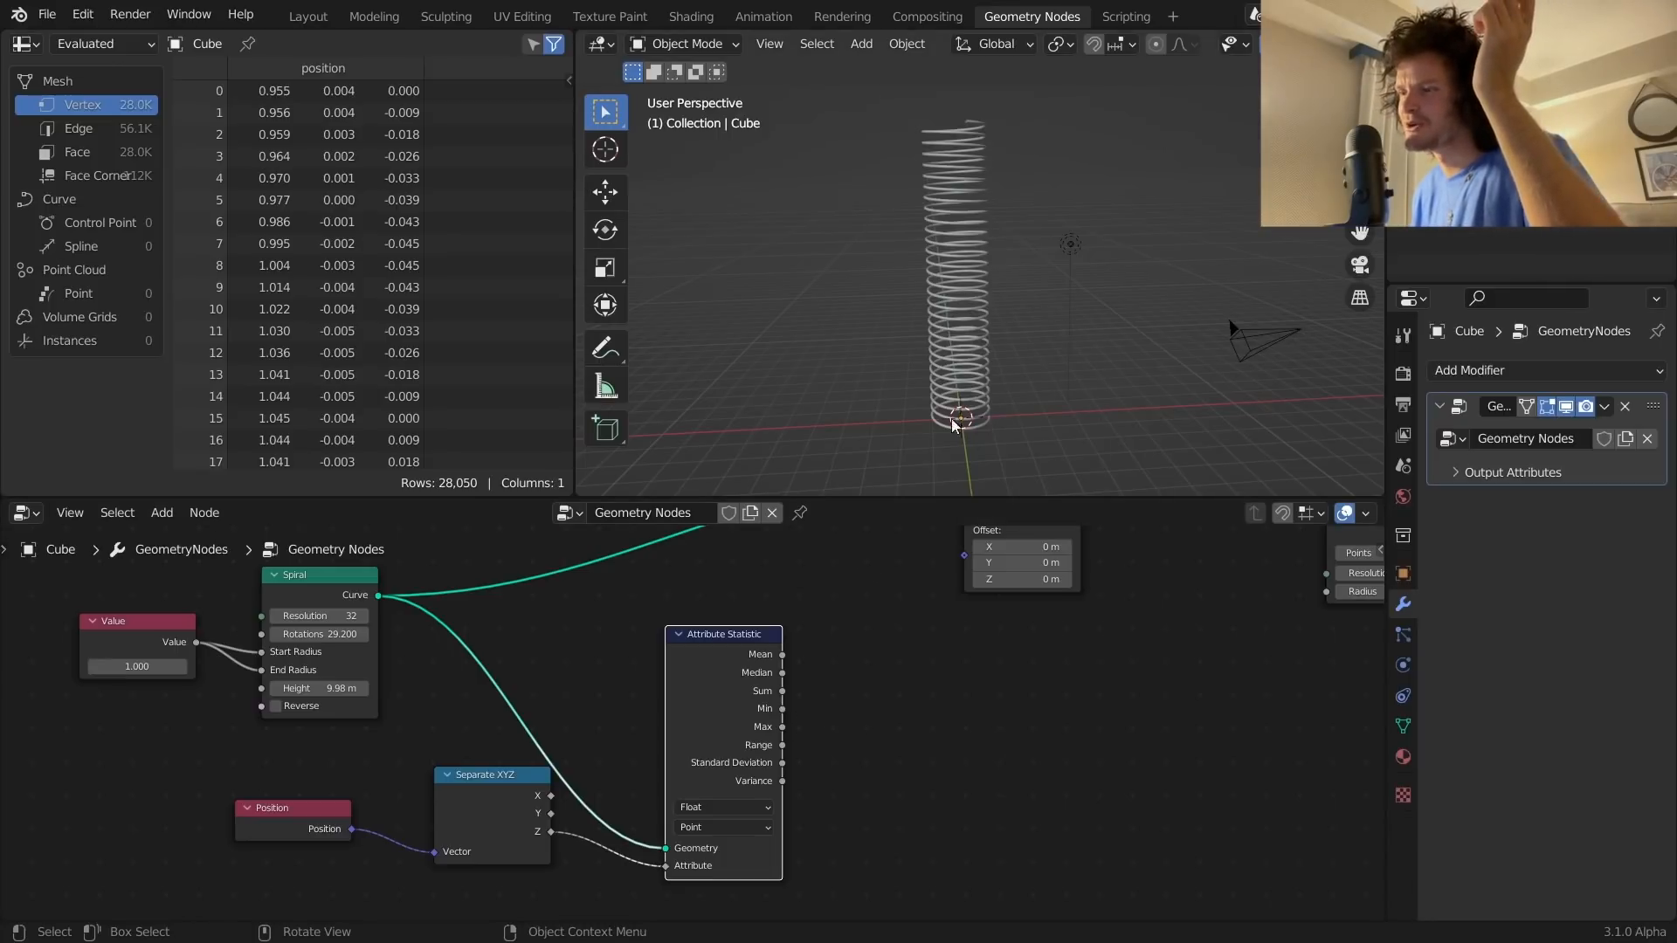
drag(323, 687, 355, 657)
key(ctrl+z)
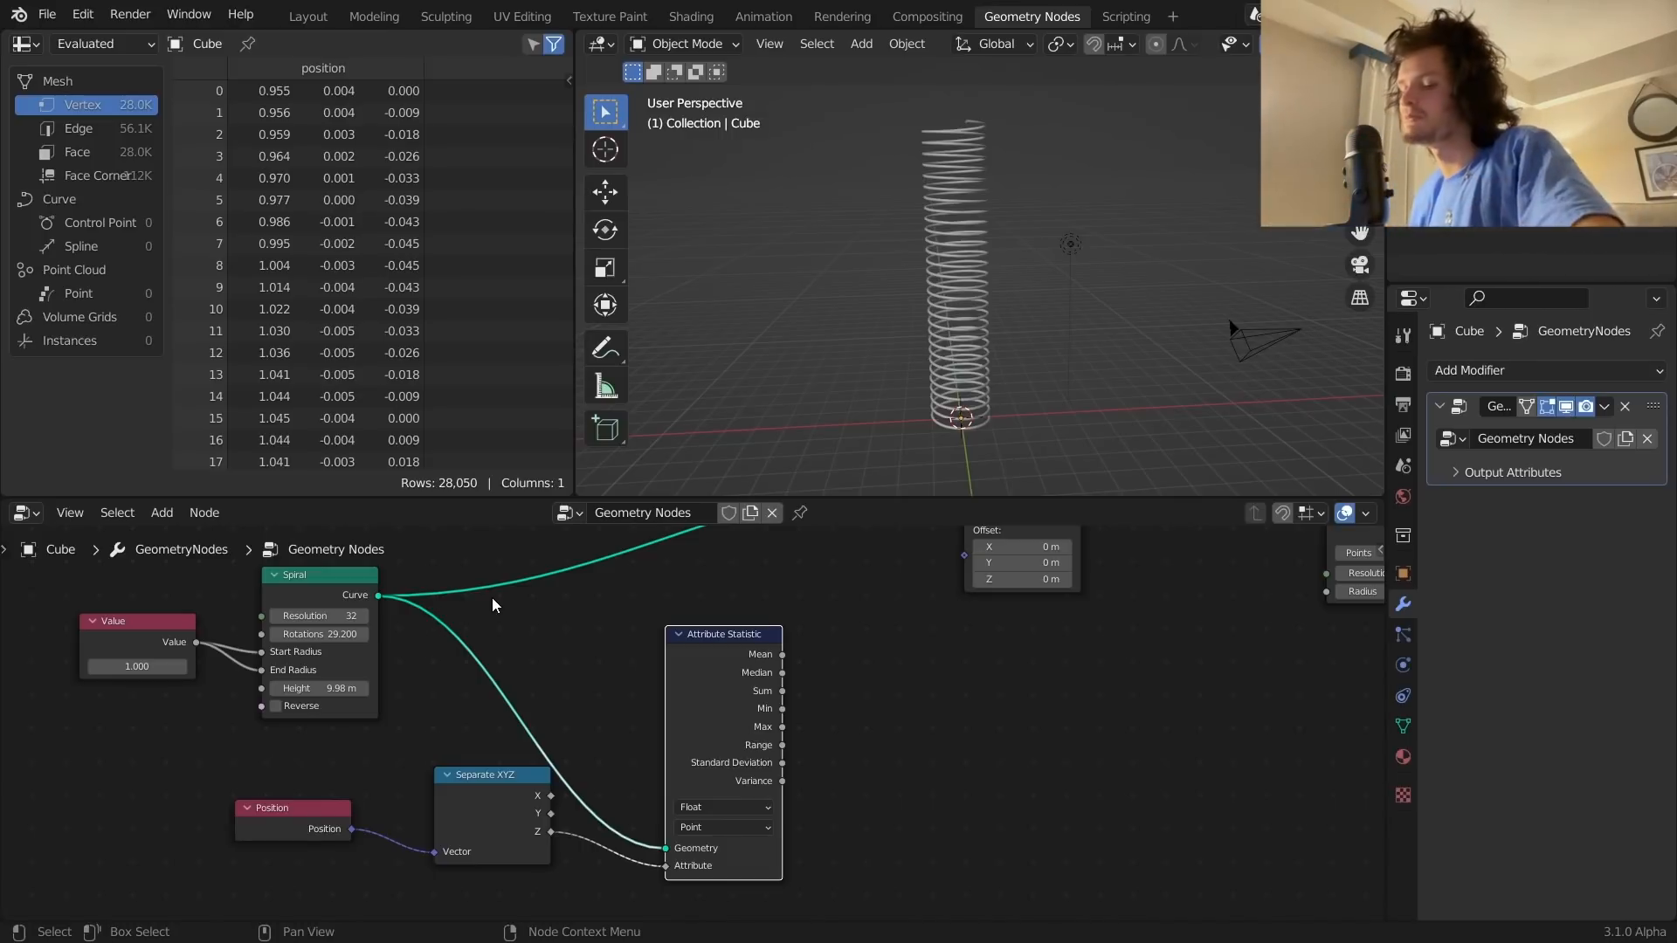
Step: Add a Map Range node next to the output side of Attribute Statistic
key(shift+a)
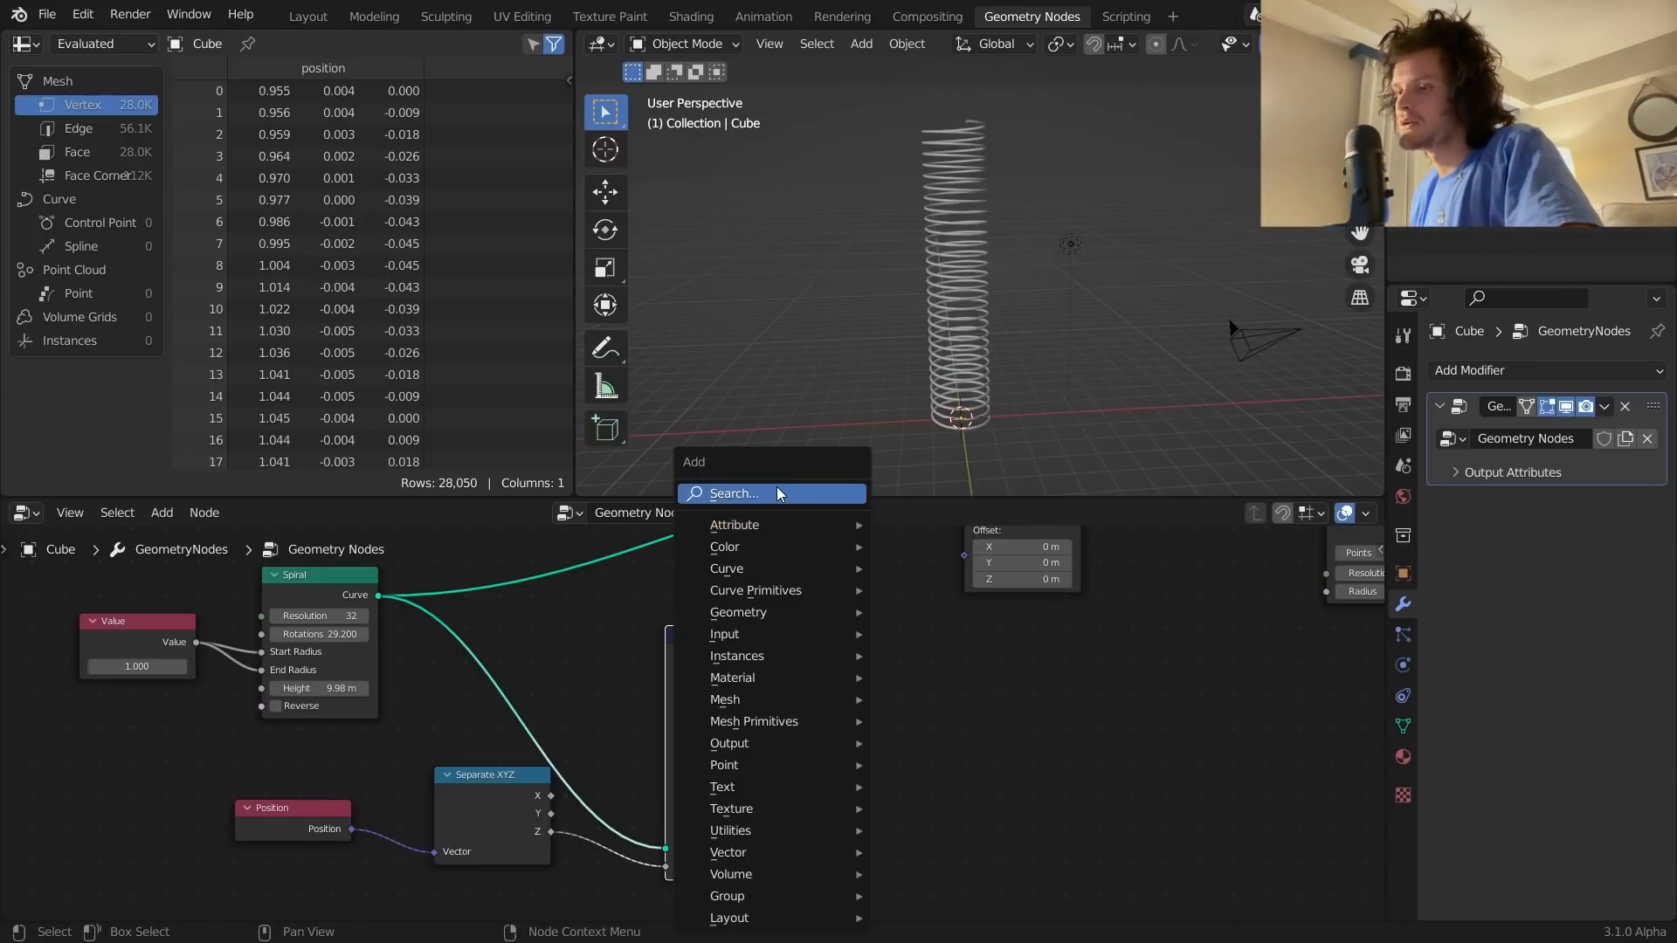
click(777, 492)
text(rang)
click(823, 523)
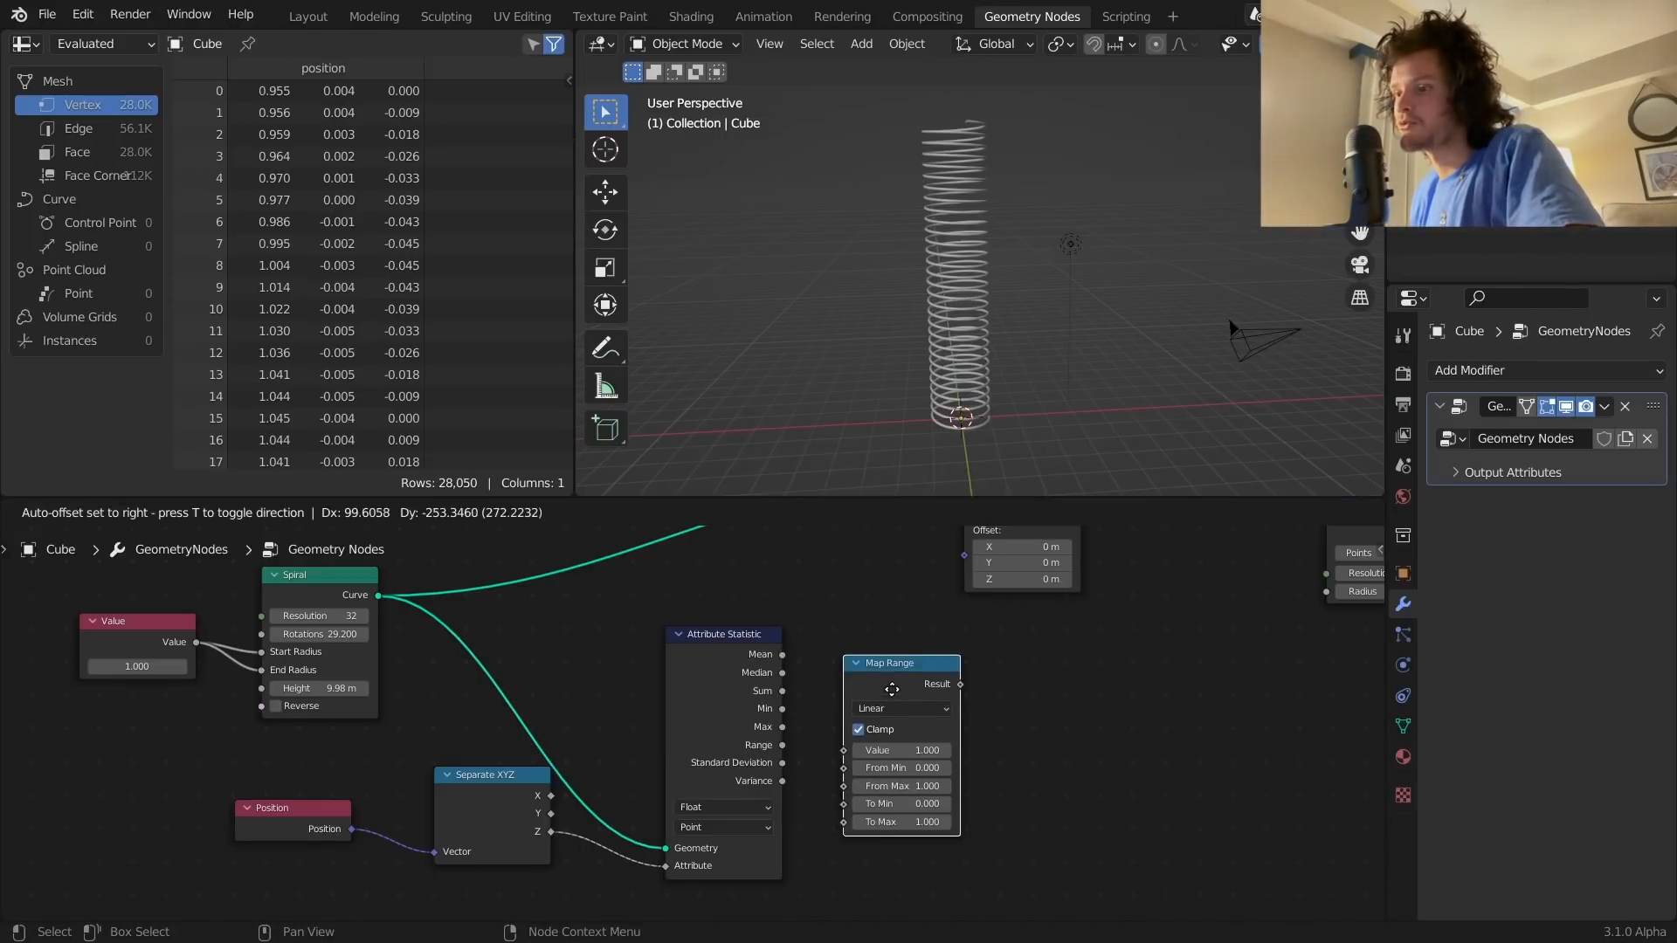
click(901, 676)
scroll(809, 699, up, 4)
middle_drag(807, 709, 772, 677)
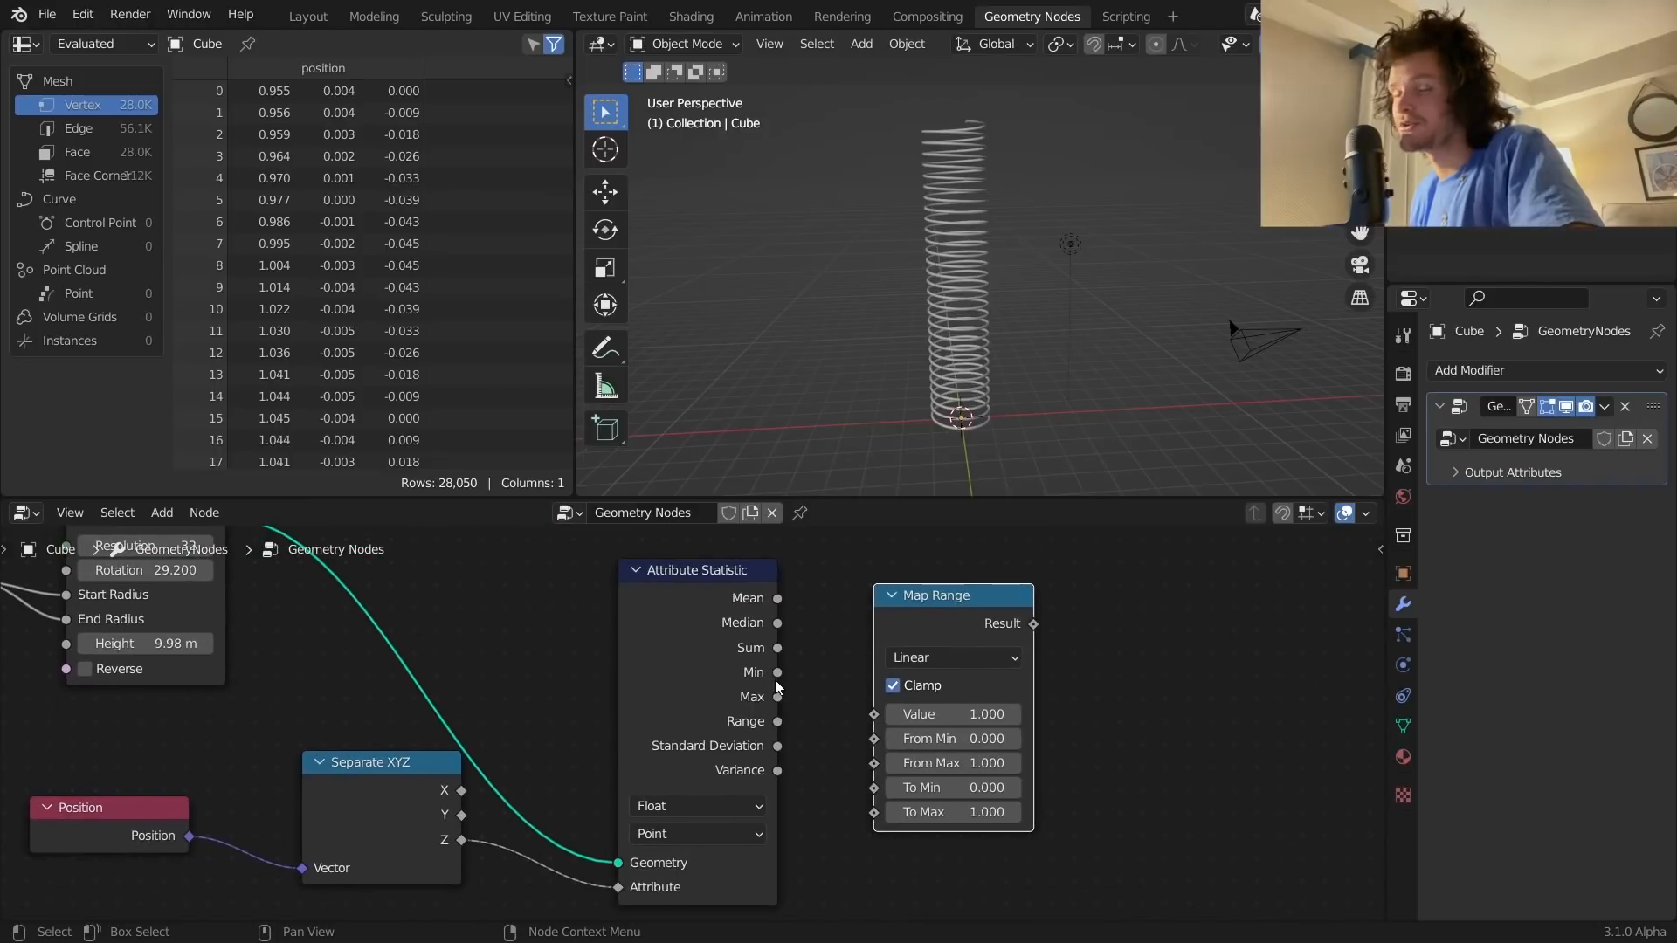
Step: Connect Separate XYZ's Z to Map Range's Value, and Attribute Statistic's Min and Max to From Min and From Max
click(460, 840)
drag(459, 840, 876, 714)
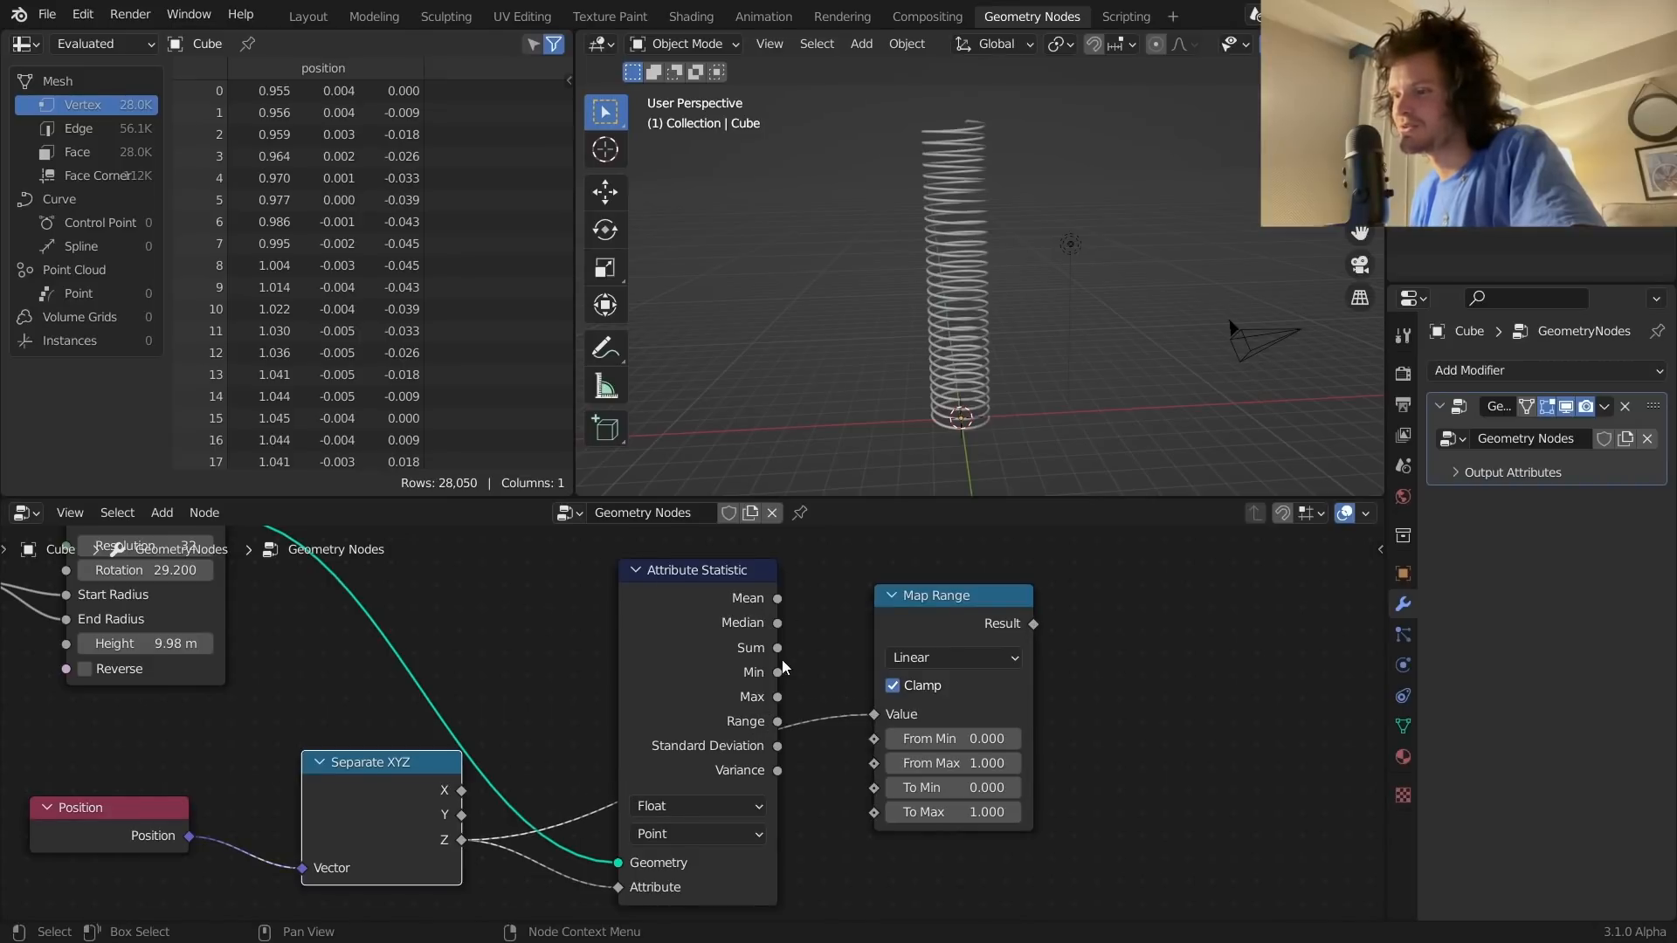
mouse_move(778, 671)
mouse_down()
mouse_move(874, 738)
mouse_move(776, 697)
mouse_up()
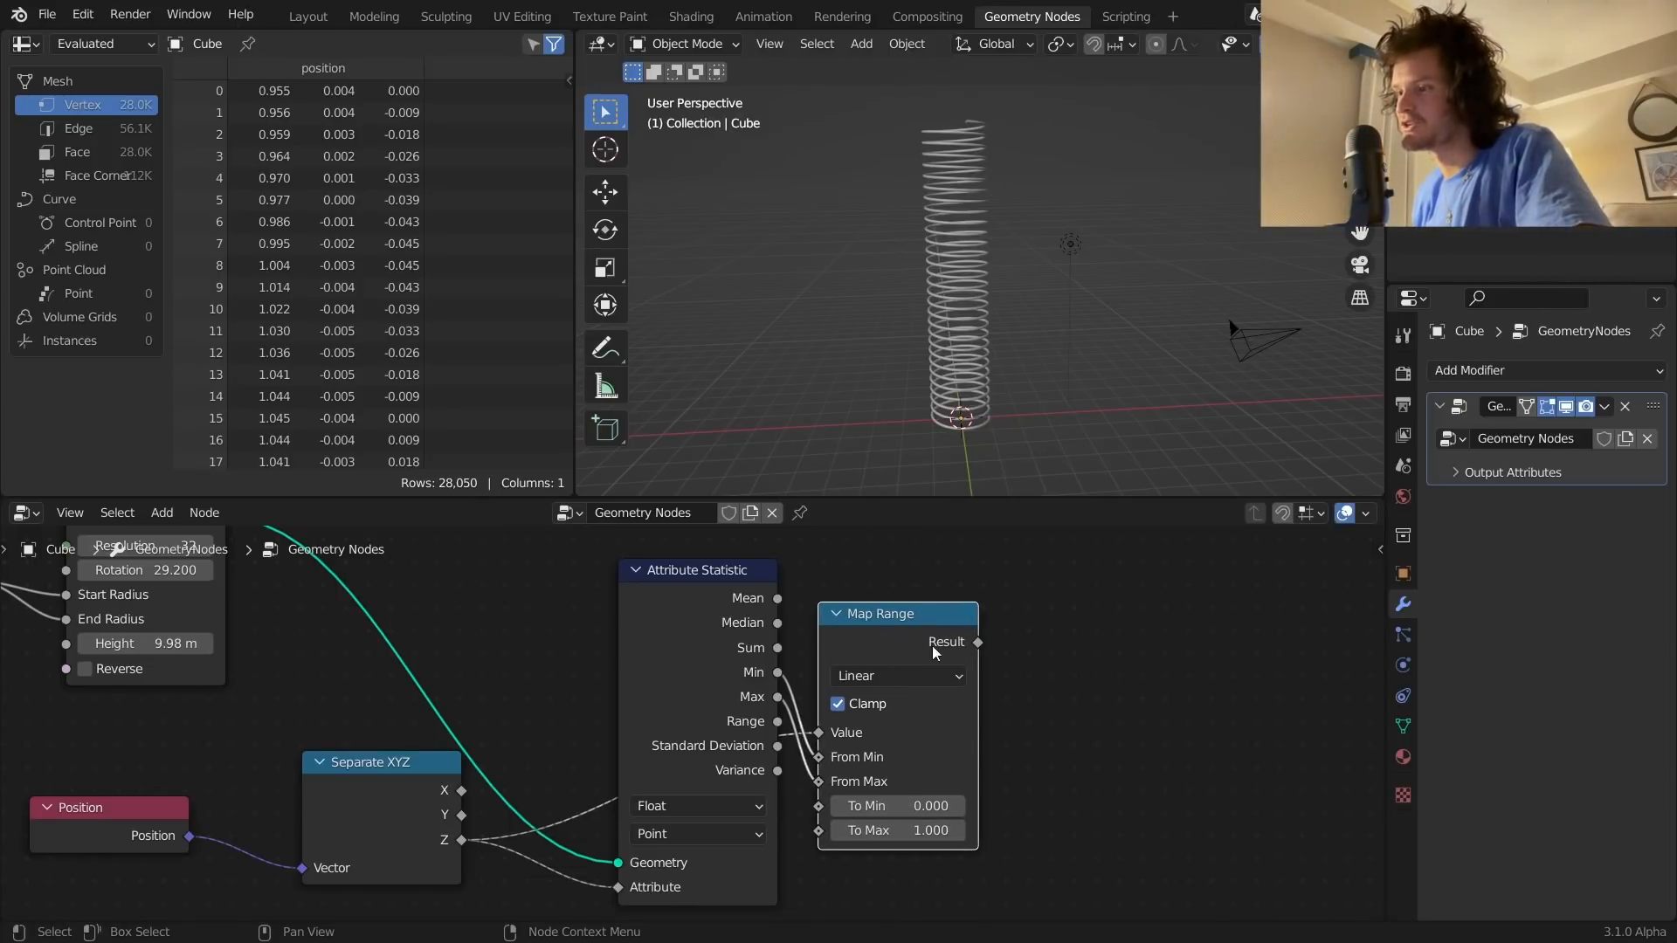
Step: Add a ColorRamp node after Map Range and connect the Map Range Result to its Fac input
middle_drag(961, 646, 797, 659)
key(shift+a)
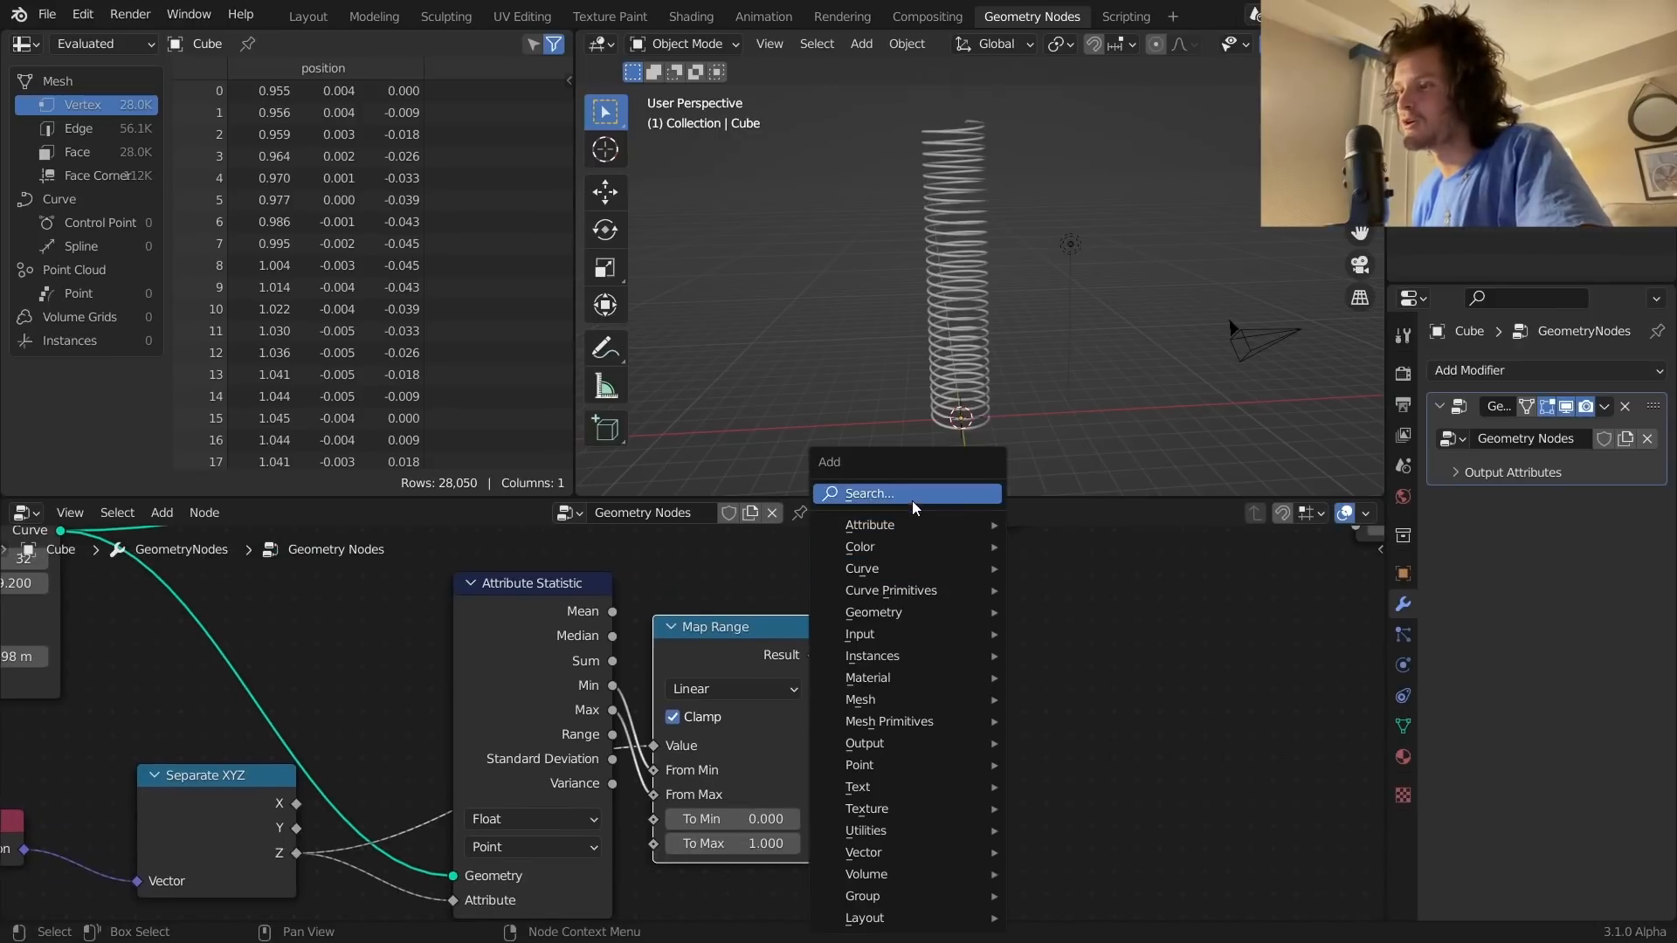
click(913, 496)
text(colo)
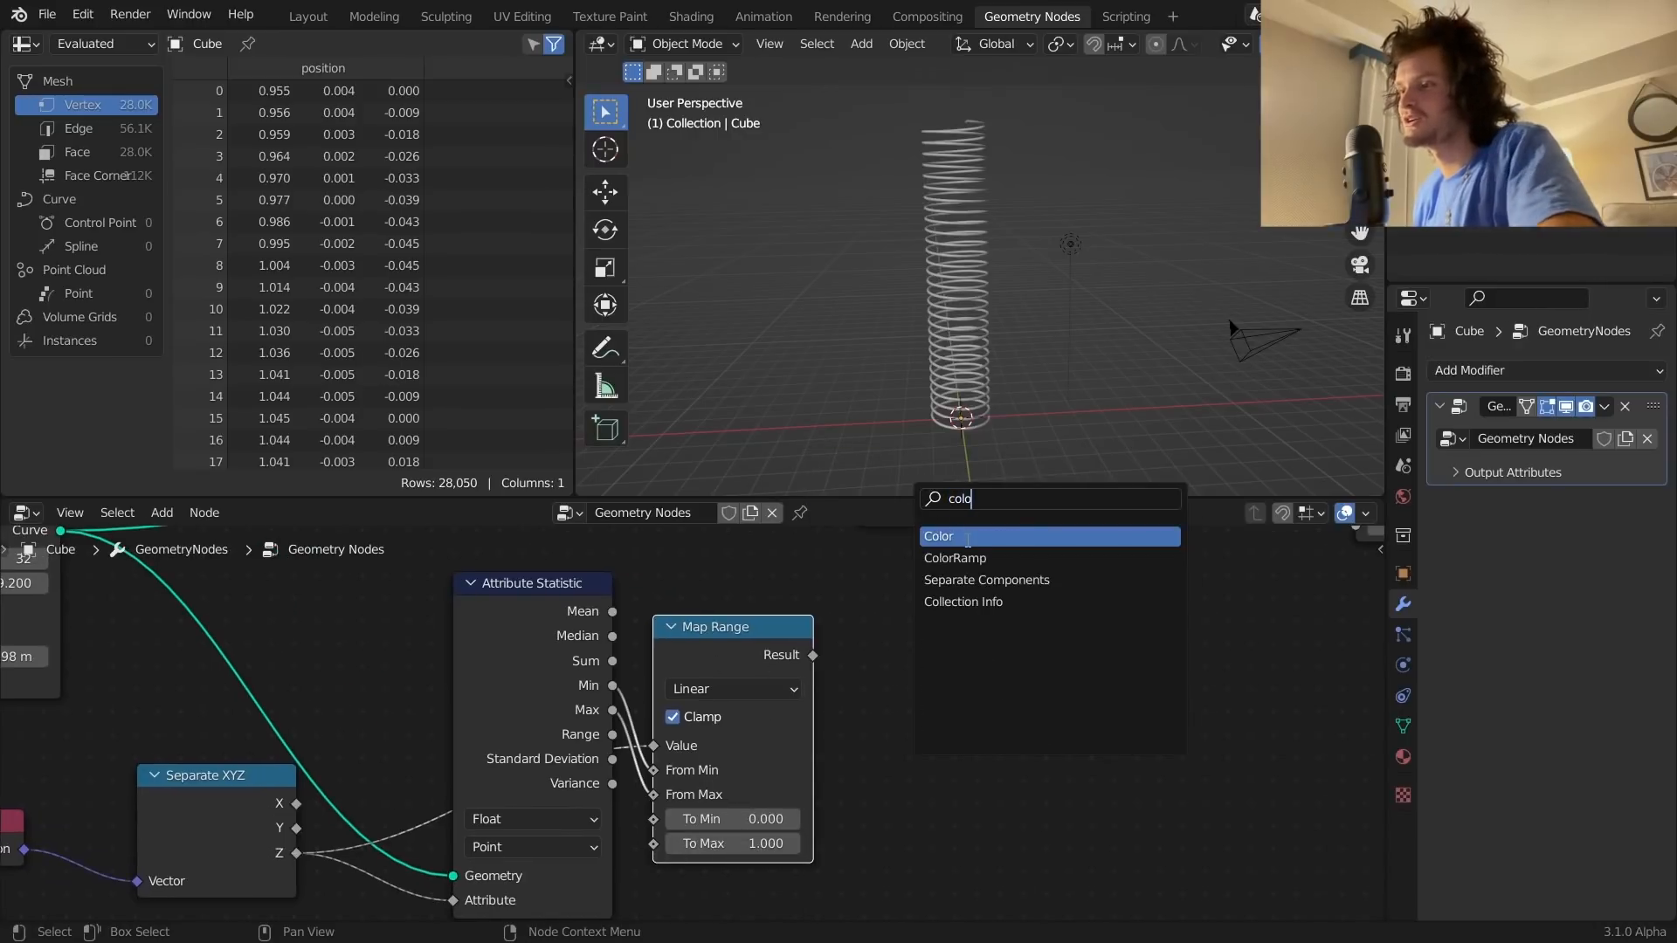
key(Down)
key(Return)
click(797, 665)
drag(812, 655, 857, 835)
Step: Duplicate the Map Range node, place the copy after the ColorRamp, and connect the ramp's Color to its Value
click(763, 630)
key(shift+d)
click(1063, 637)
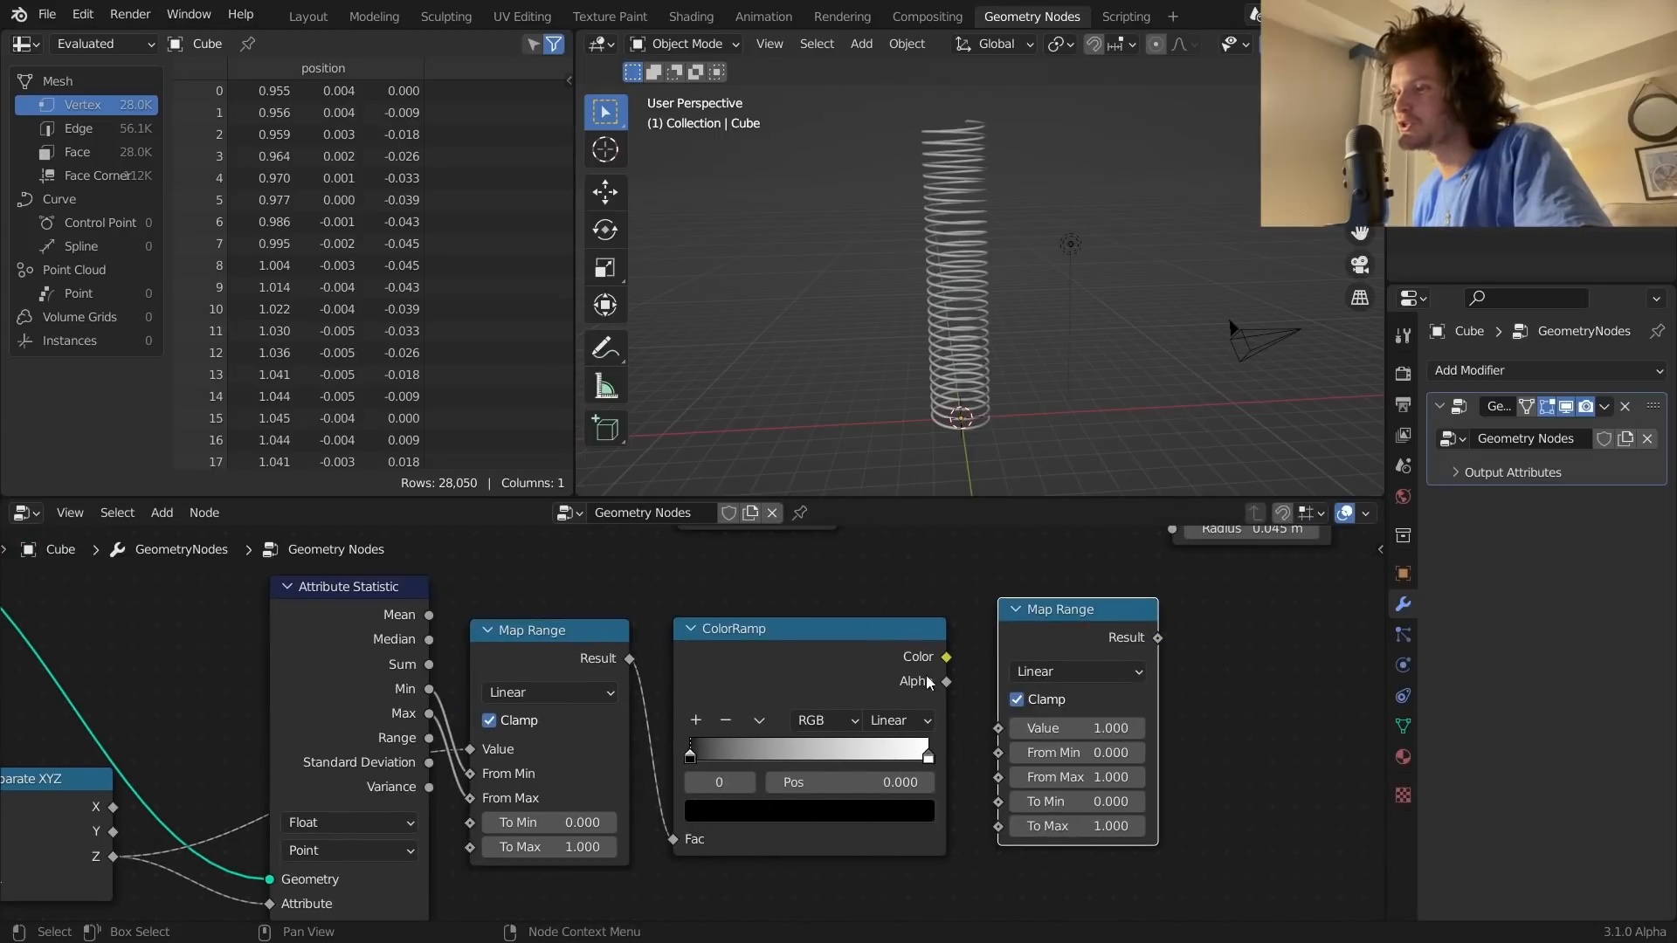
drag(946, 657, 998, 728)
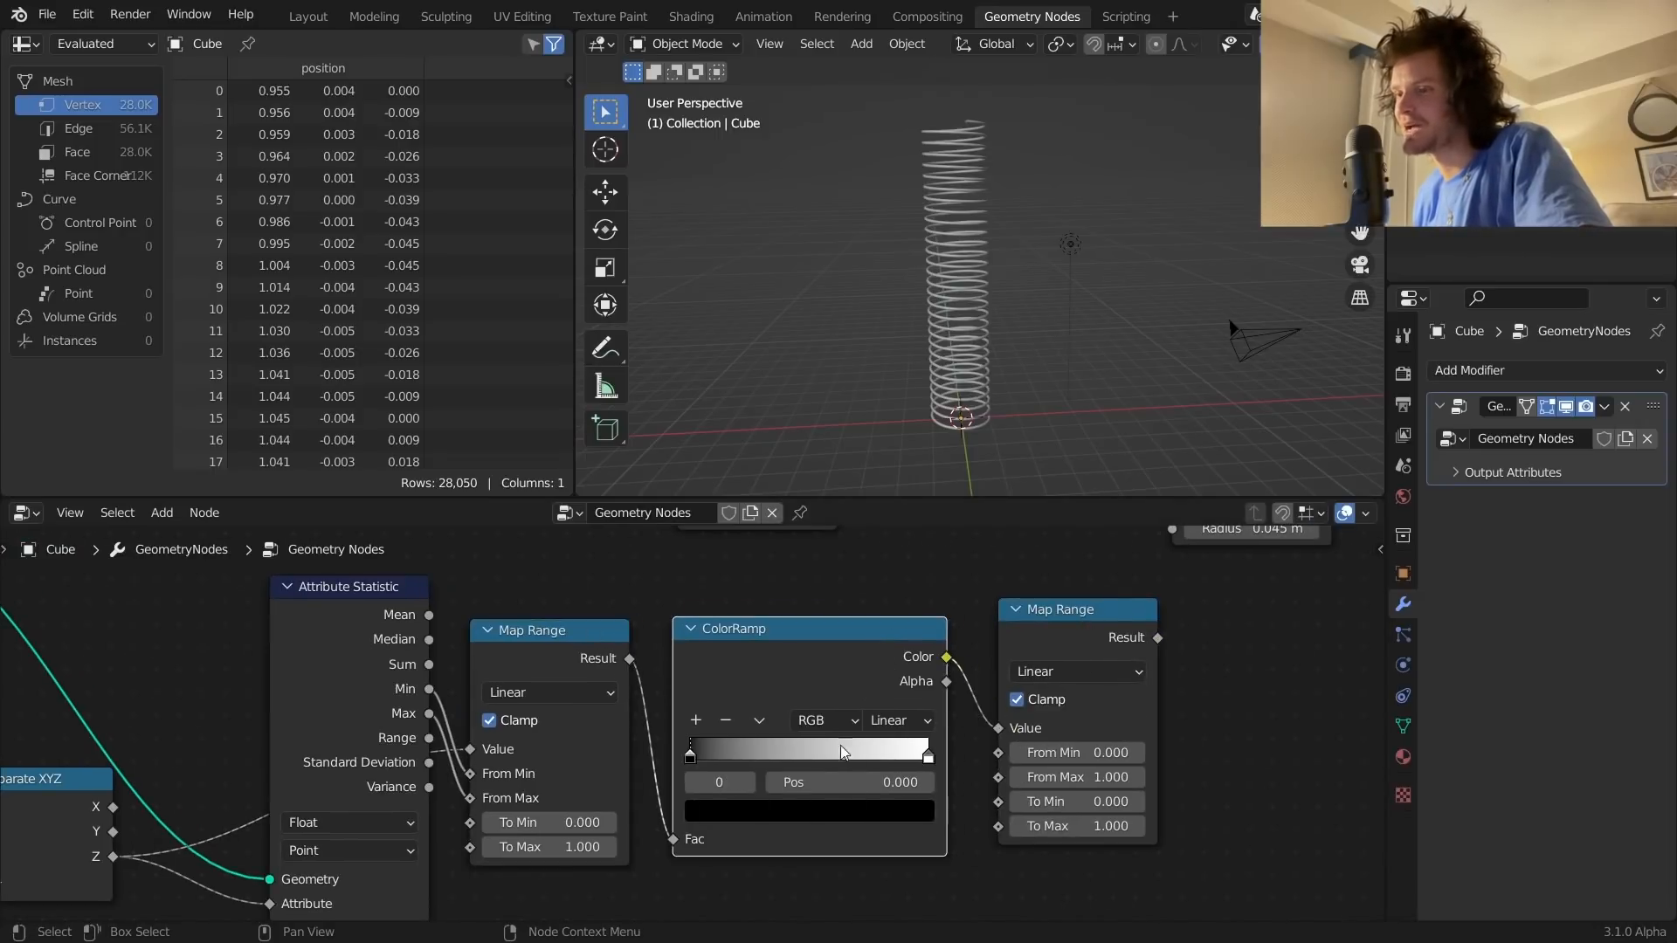
Step: Tidy the node spacing and connect Attribute Statistic's Min and Max to the second Map Range's To Min and To Max
drag(552, 644, 549, 634)
drag(797, 673, 805, 682)
click(1011, 612)
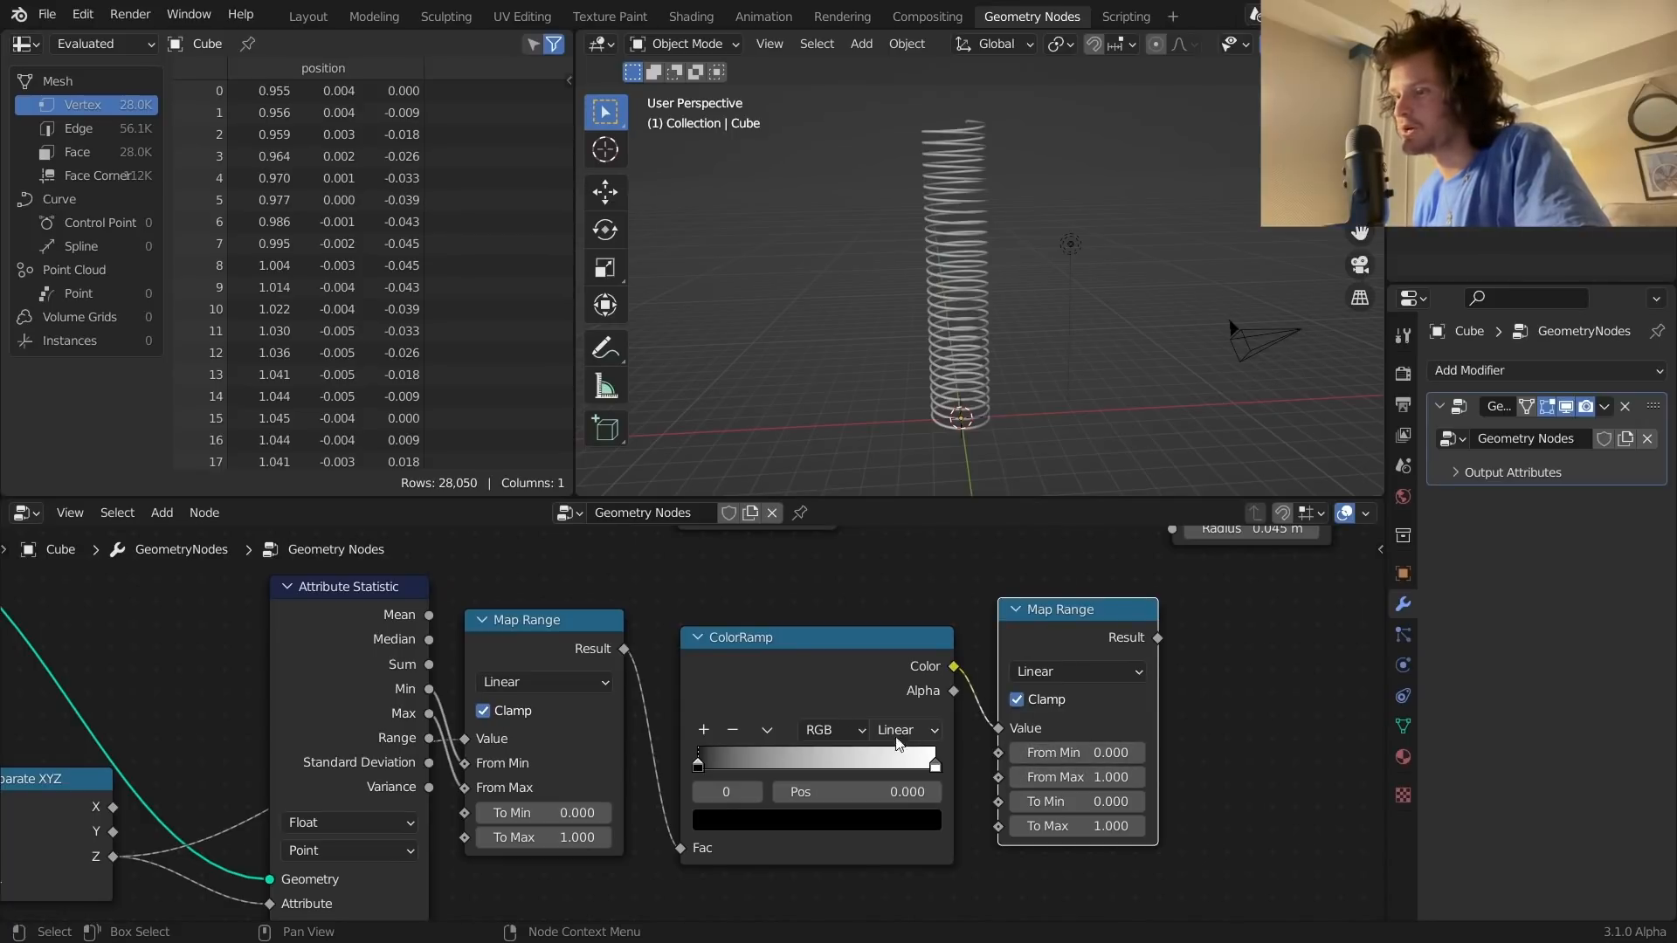
mouse_move(419, 697)
mouse_down()
mouse_move(725, 723)
mouse_move(996, 801)
mouse_move(412, 720)
mouse_move(428, 713)
mouse_up()
scroll(777, 748, down, 4)
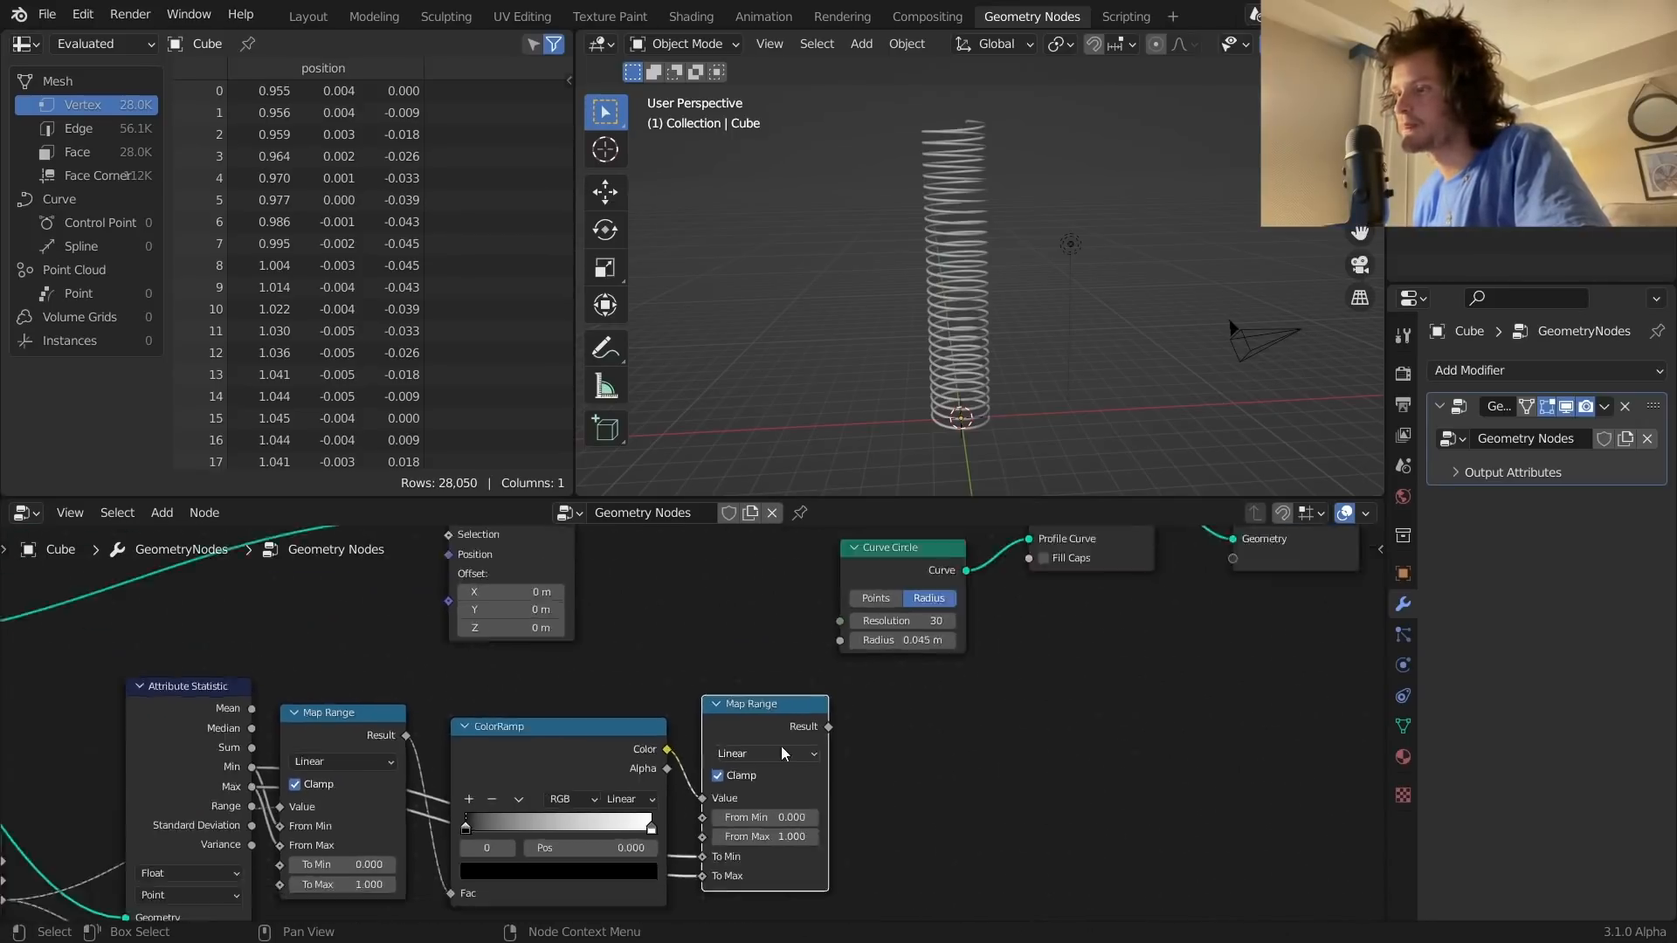
Step: Move the Set Position node and the nodes following it farther away from the second Map Range
drag(825, 620, 334, 576)
key(g)
click(1039, 605)
click(880, 725)
Step: Add a Combine XYZ node between the second Map Range and Set Position
scroll(699, 718, up, 3)
scroll(469, 741, down, 1)
key(shift+a)
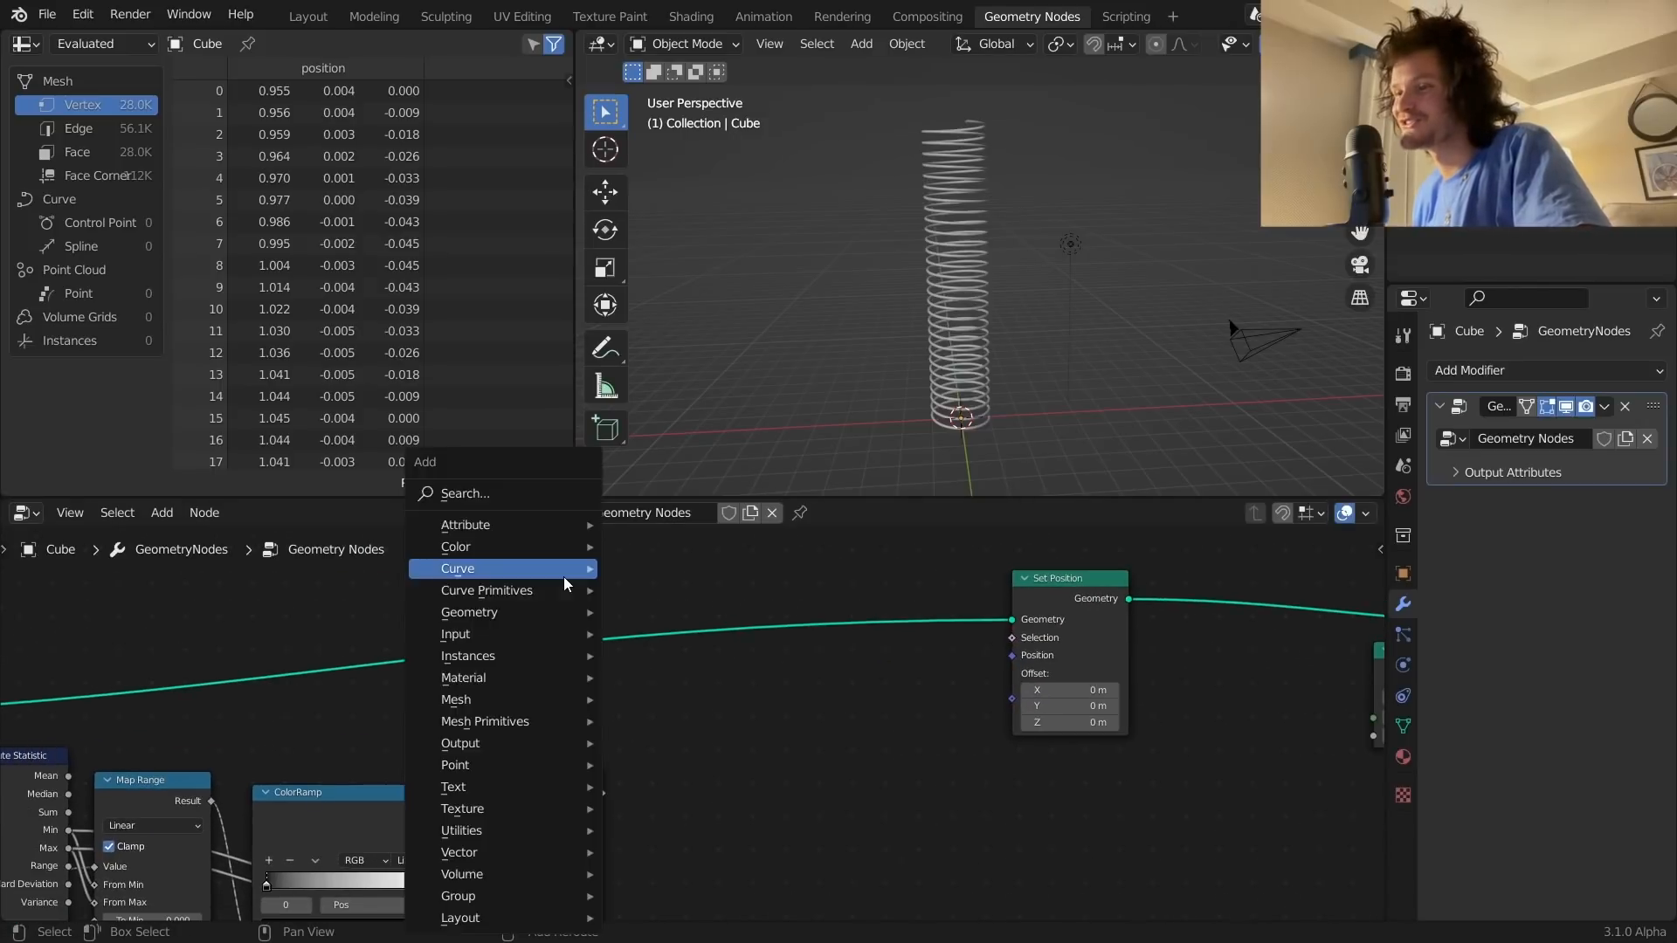
click(521, 501)
text(combin)
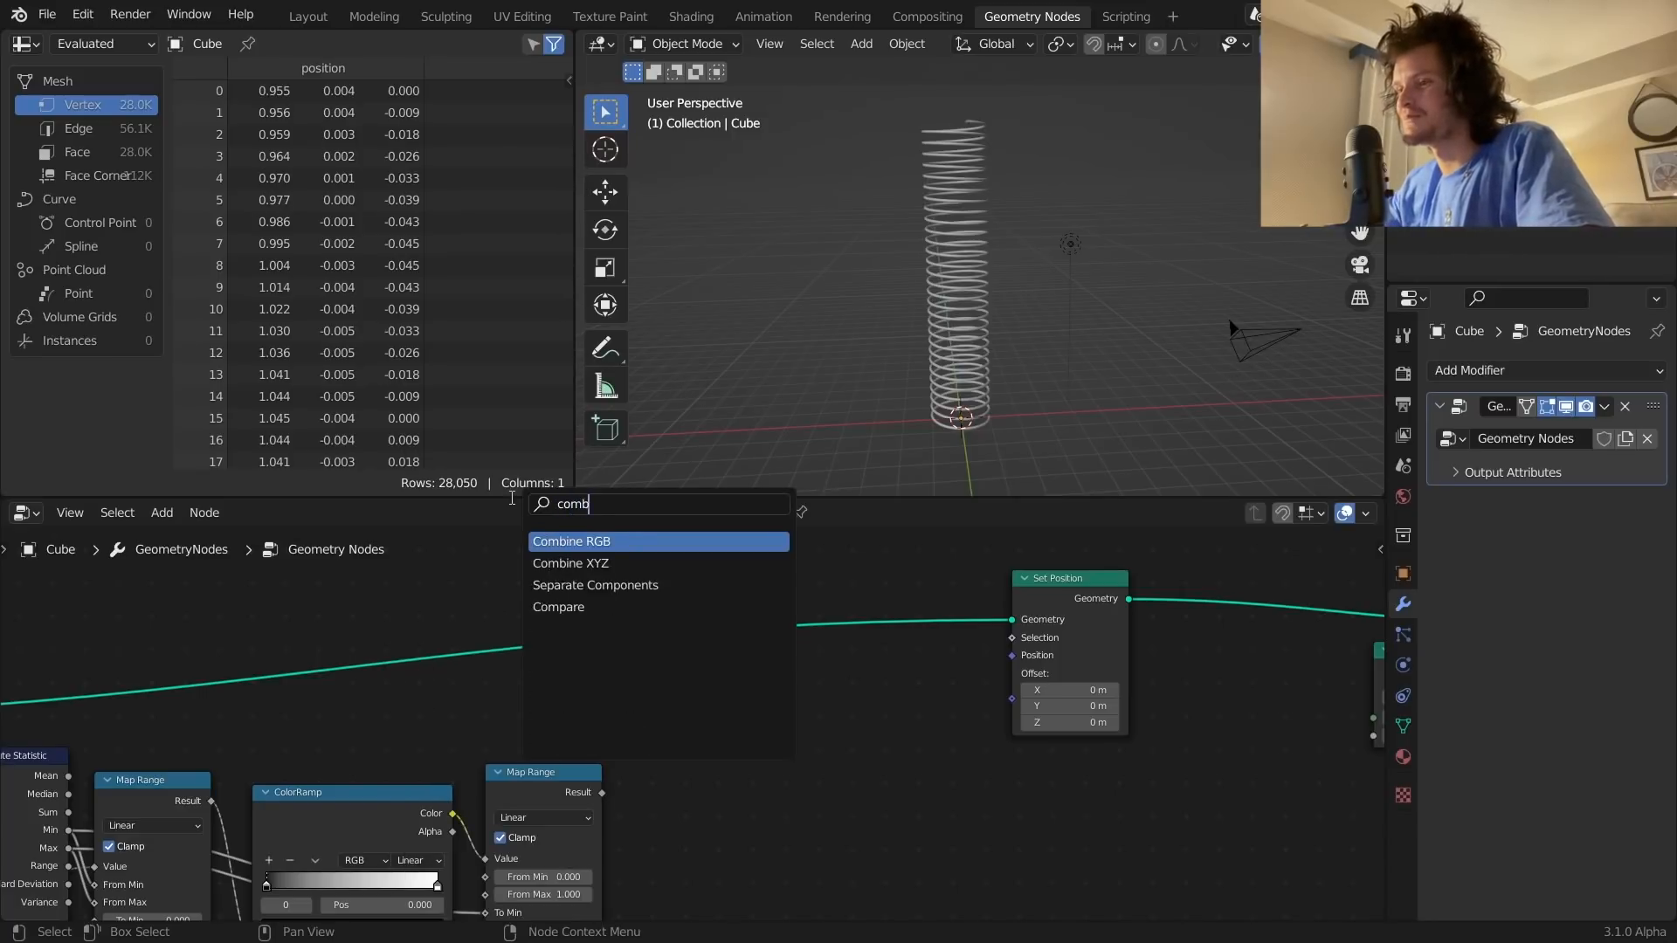
key(Return)
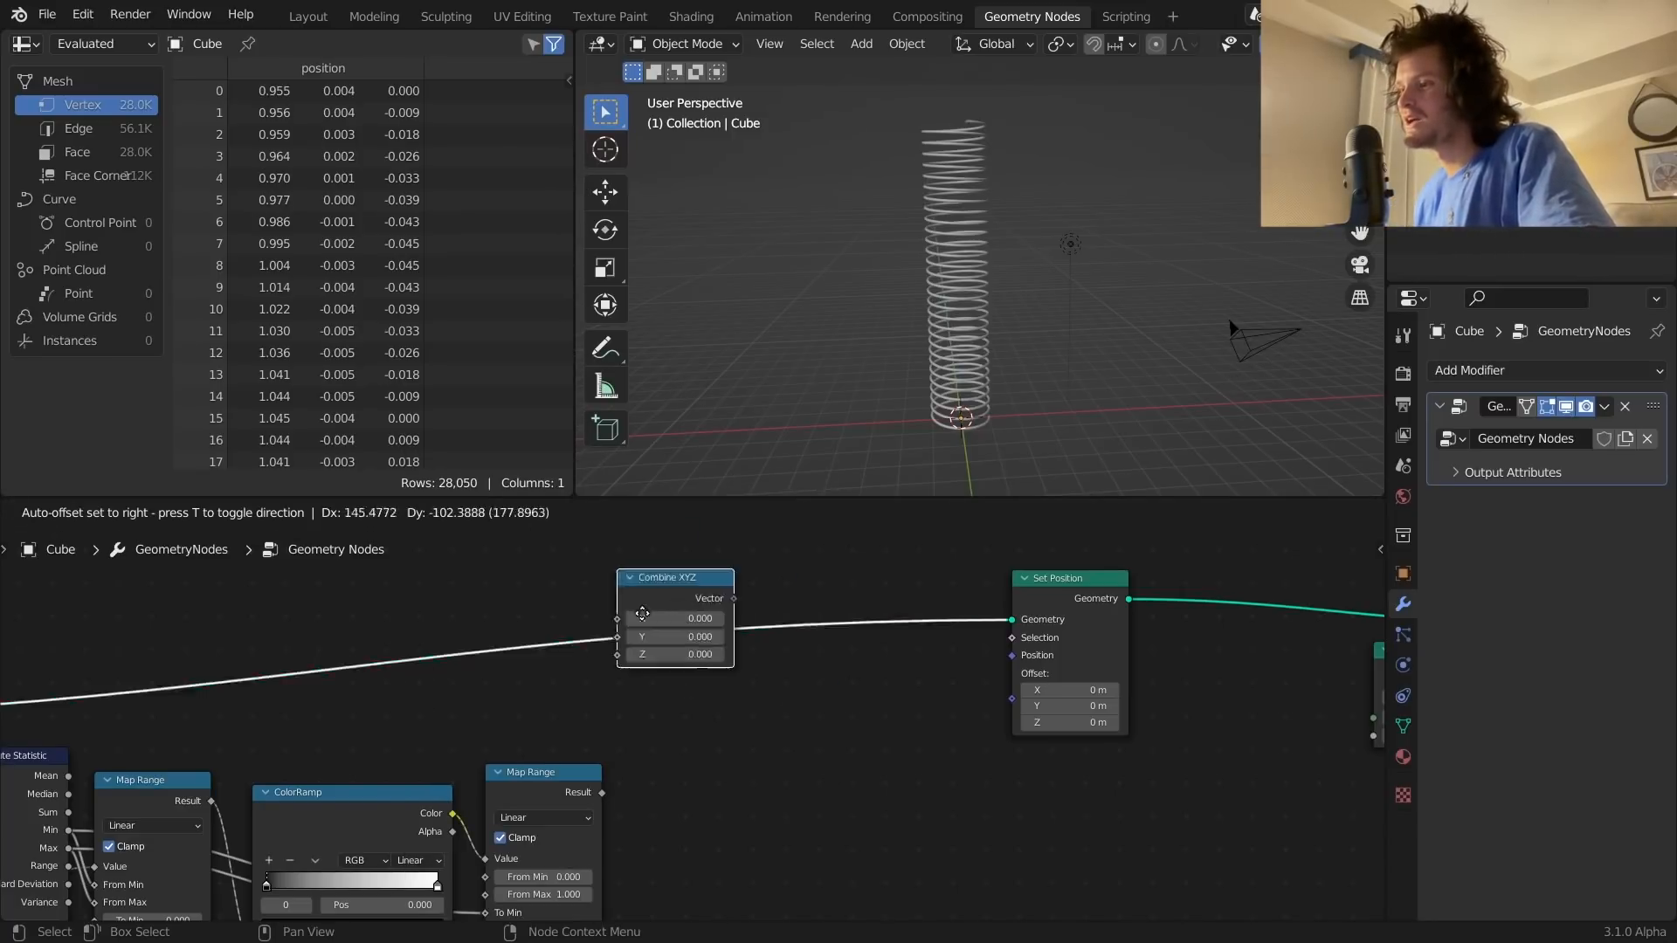
click(819, 684)
Step: Connect the second Map Range's Result to Combine XYZ's Z, and Separate XYZ's X and Y to its X and Y
drag(1009, 658, 908, 688)
middle_drag(631, 801, 755, 699)
drag(726, 690, 889, 658)
scroll(961, 673, down, 2)
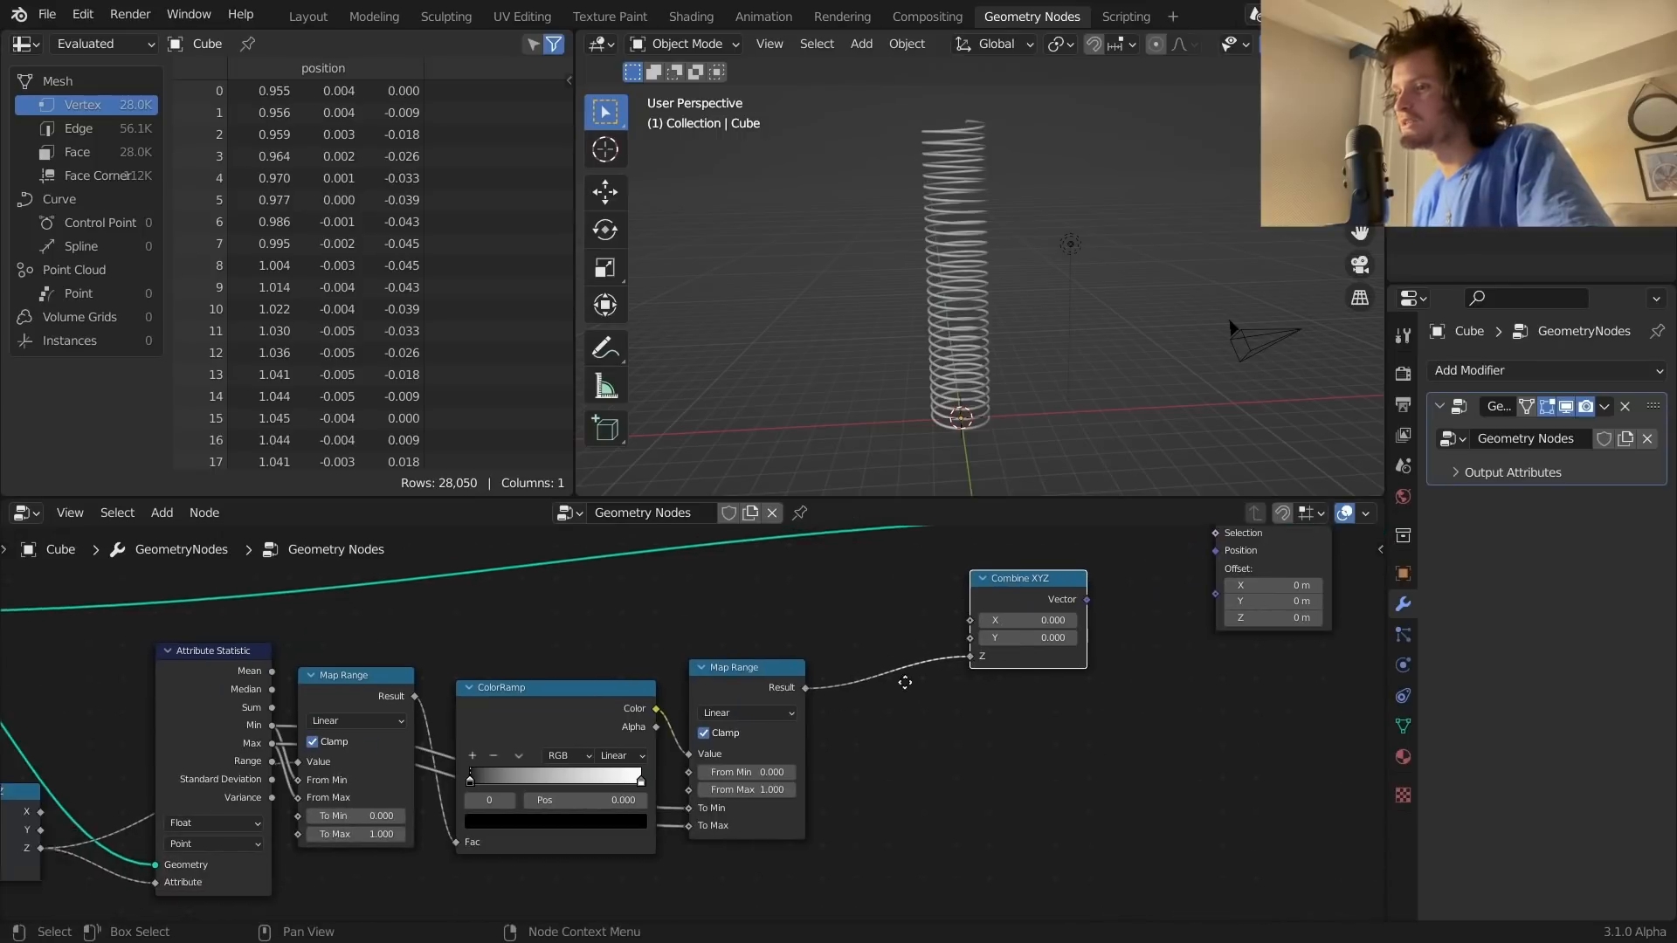
mouse_move(252, 778)
mouse_down()
mouse_move(934, 639)
mouse_move(600, 689)
mouse_move(264, 793)
mouse_up()
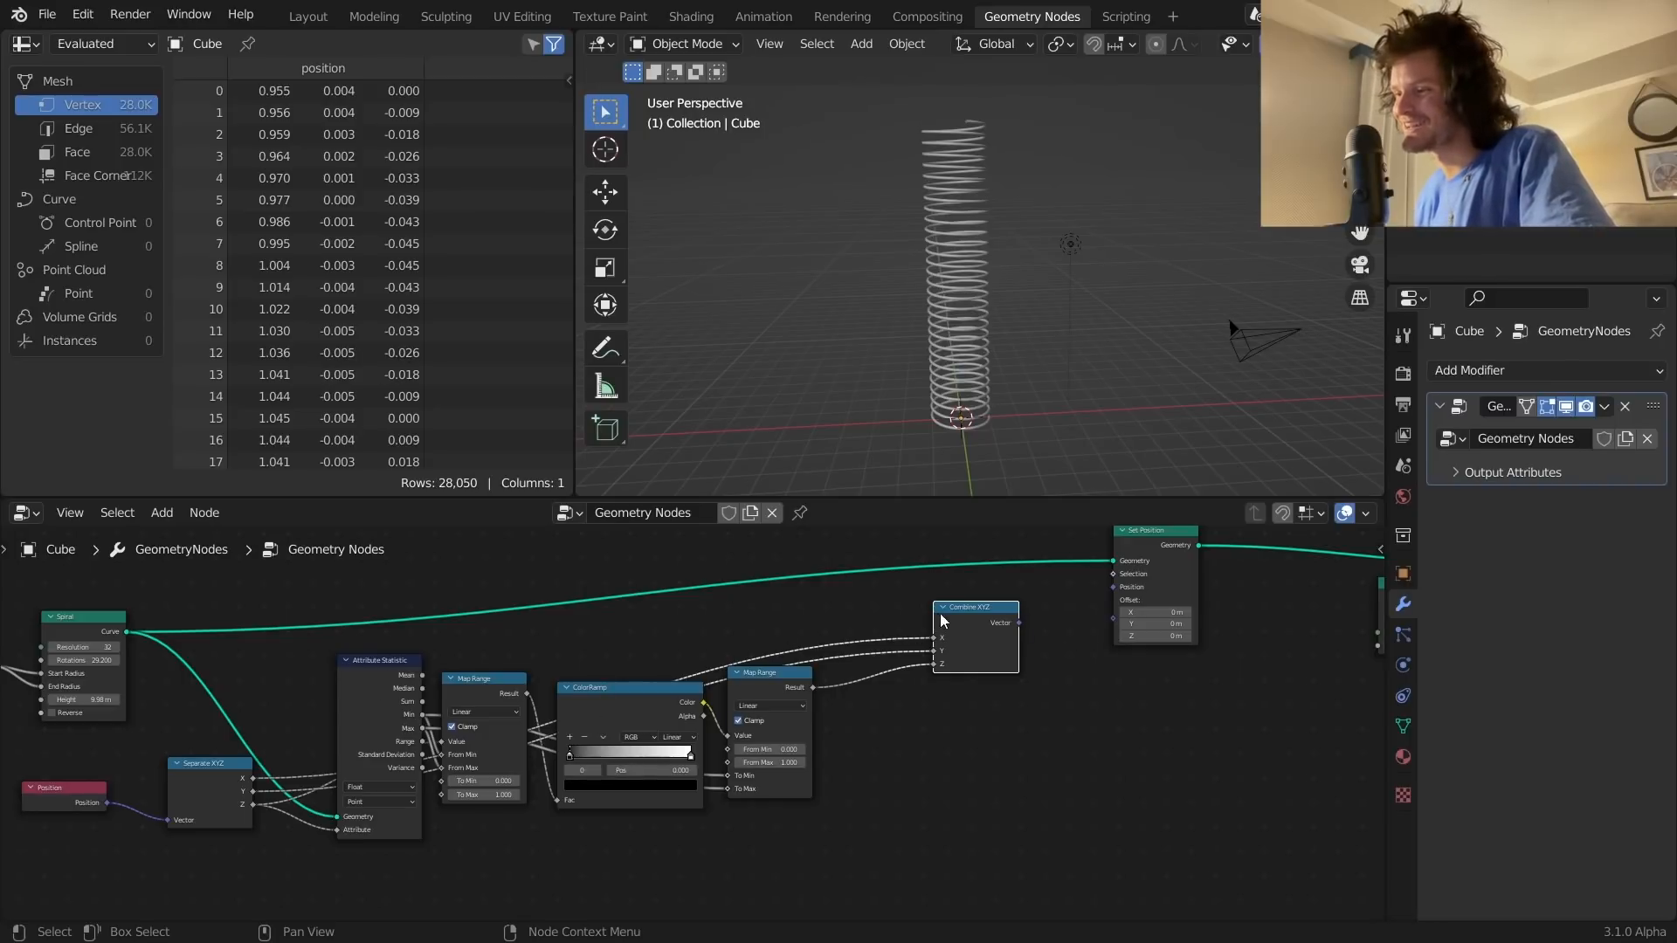
Step: Move Combine XYZ closer to the second Map Range and connect its Vector output to Set Position's Position
drag(961, 609, 900, 614)
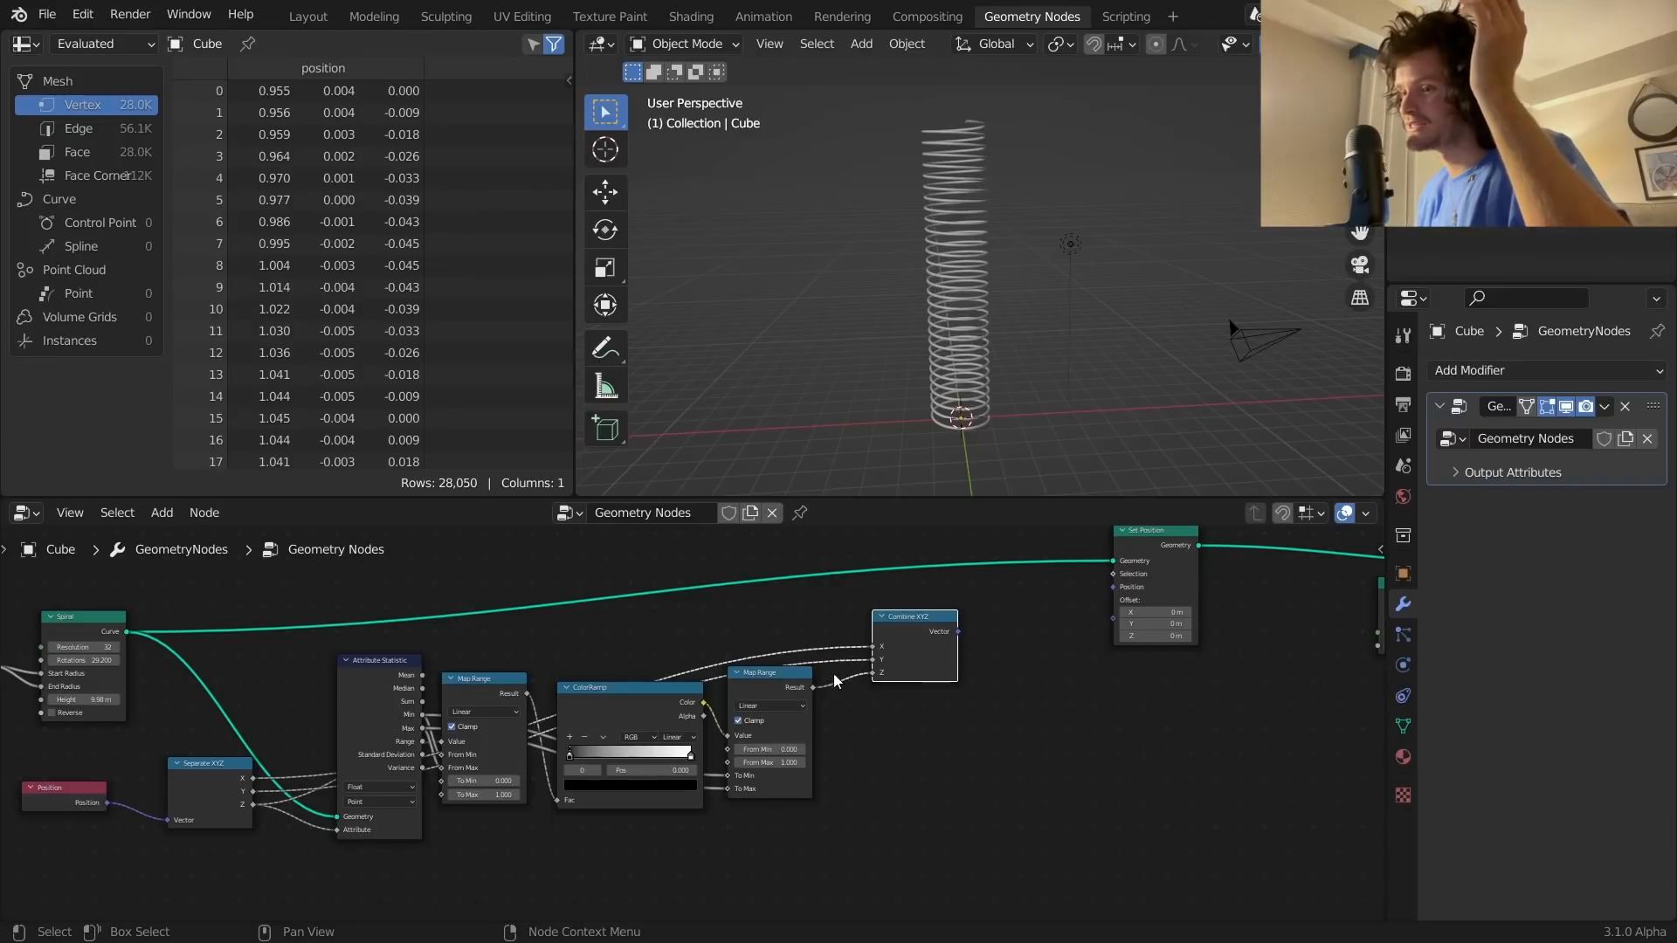
drag(959, 638, 1112, 585)
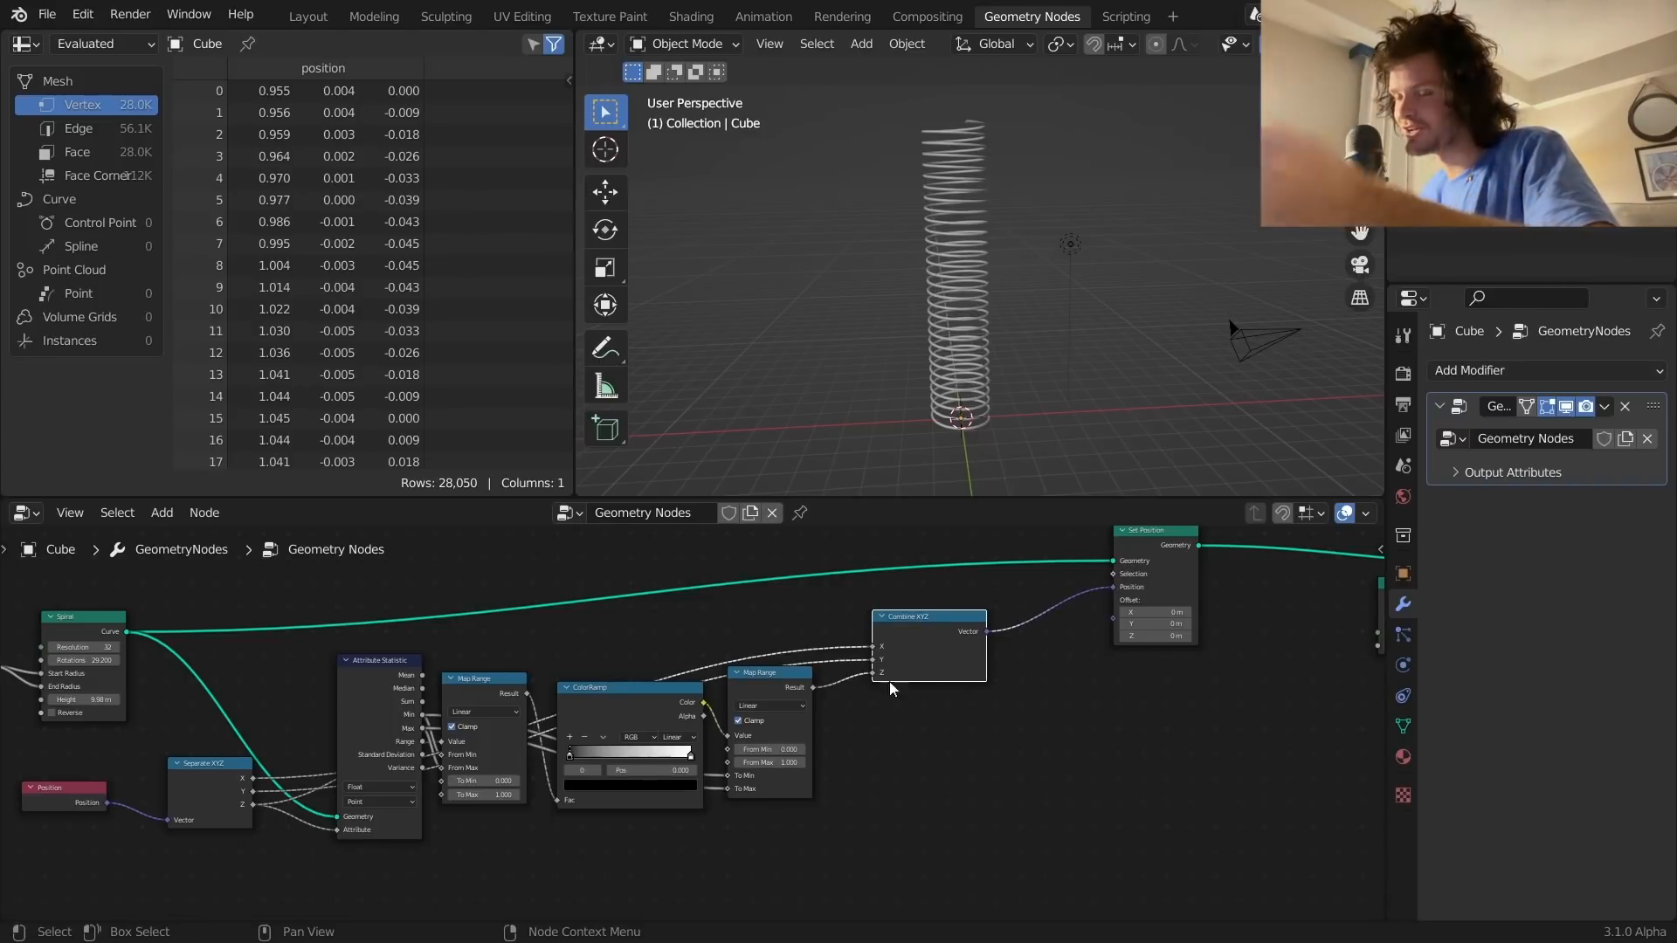
Step: Try brightening the ColorRamp's black stop to a light grey to shorten the spring from its lower end
scroll(573, 821, up, 3)
scroll(665, 779, up, 1)
mouse_move(664, 762)
mouse_down()
mouse_move(838, 762)
mouse_move(648, 767)
mouse_up()
key(ctrl+z)
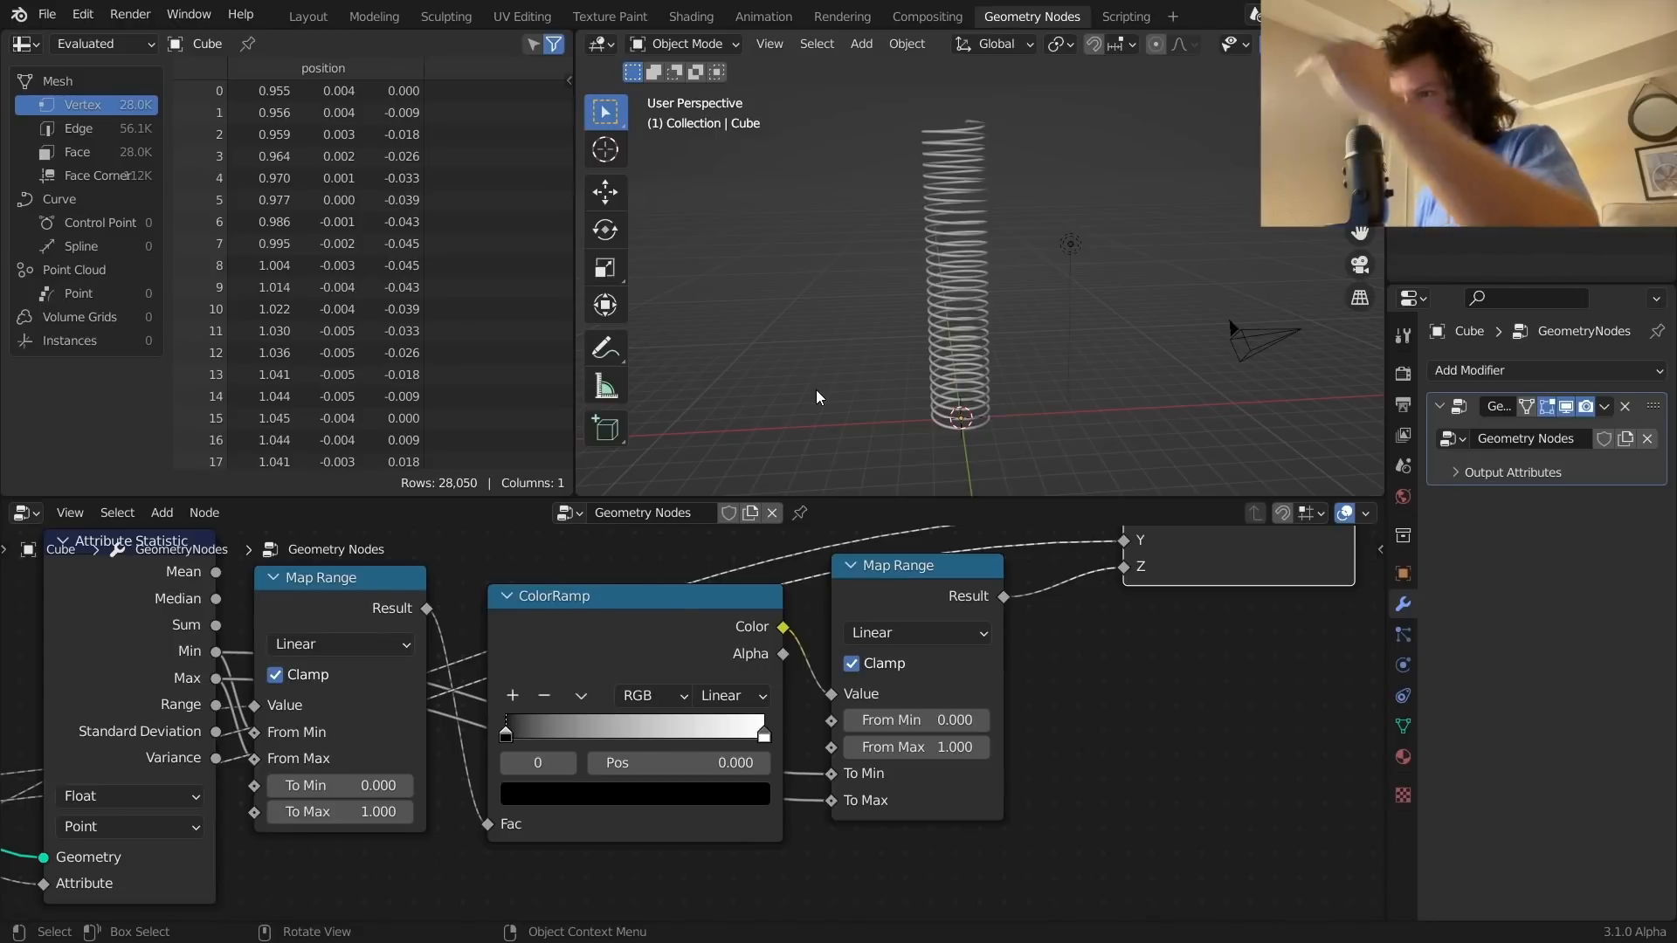
click(595, 795)
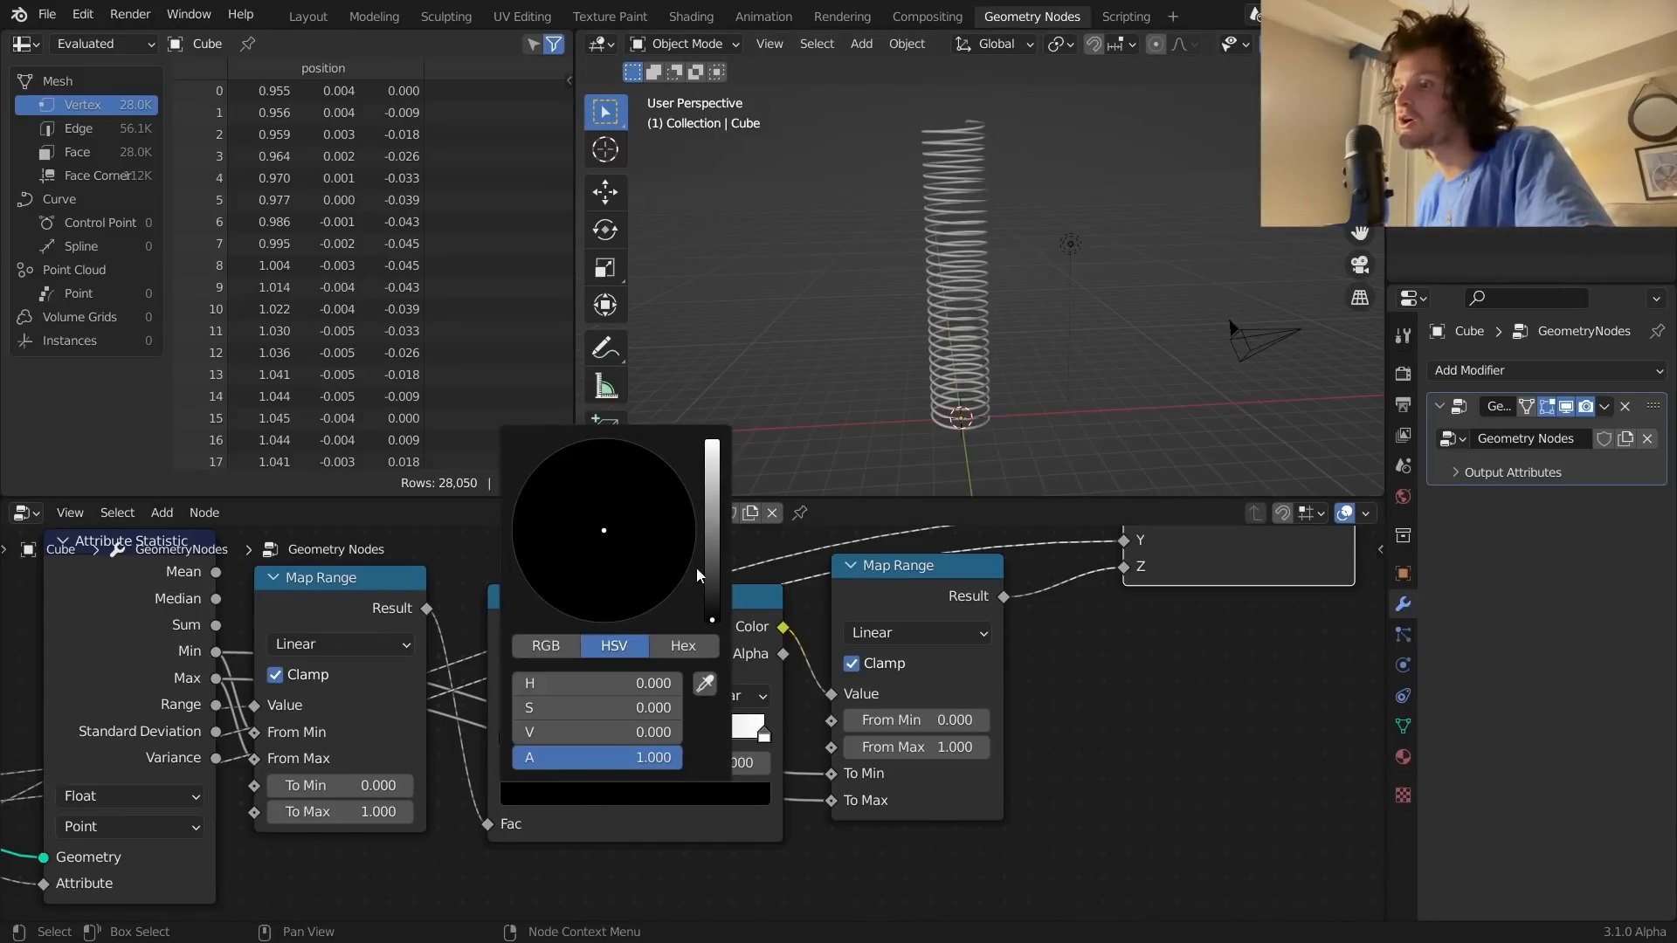
mouse_move(712, 563)
mouse_down()
mouse_move(713, 450)
mouse_move(712, 530)
mouse_up()
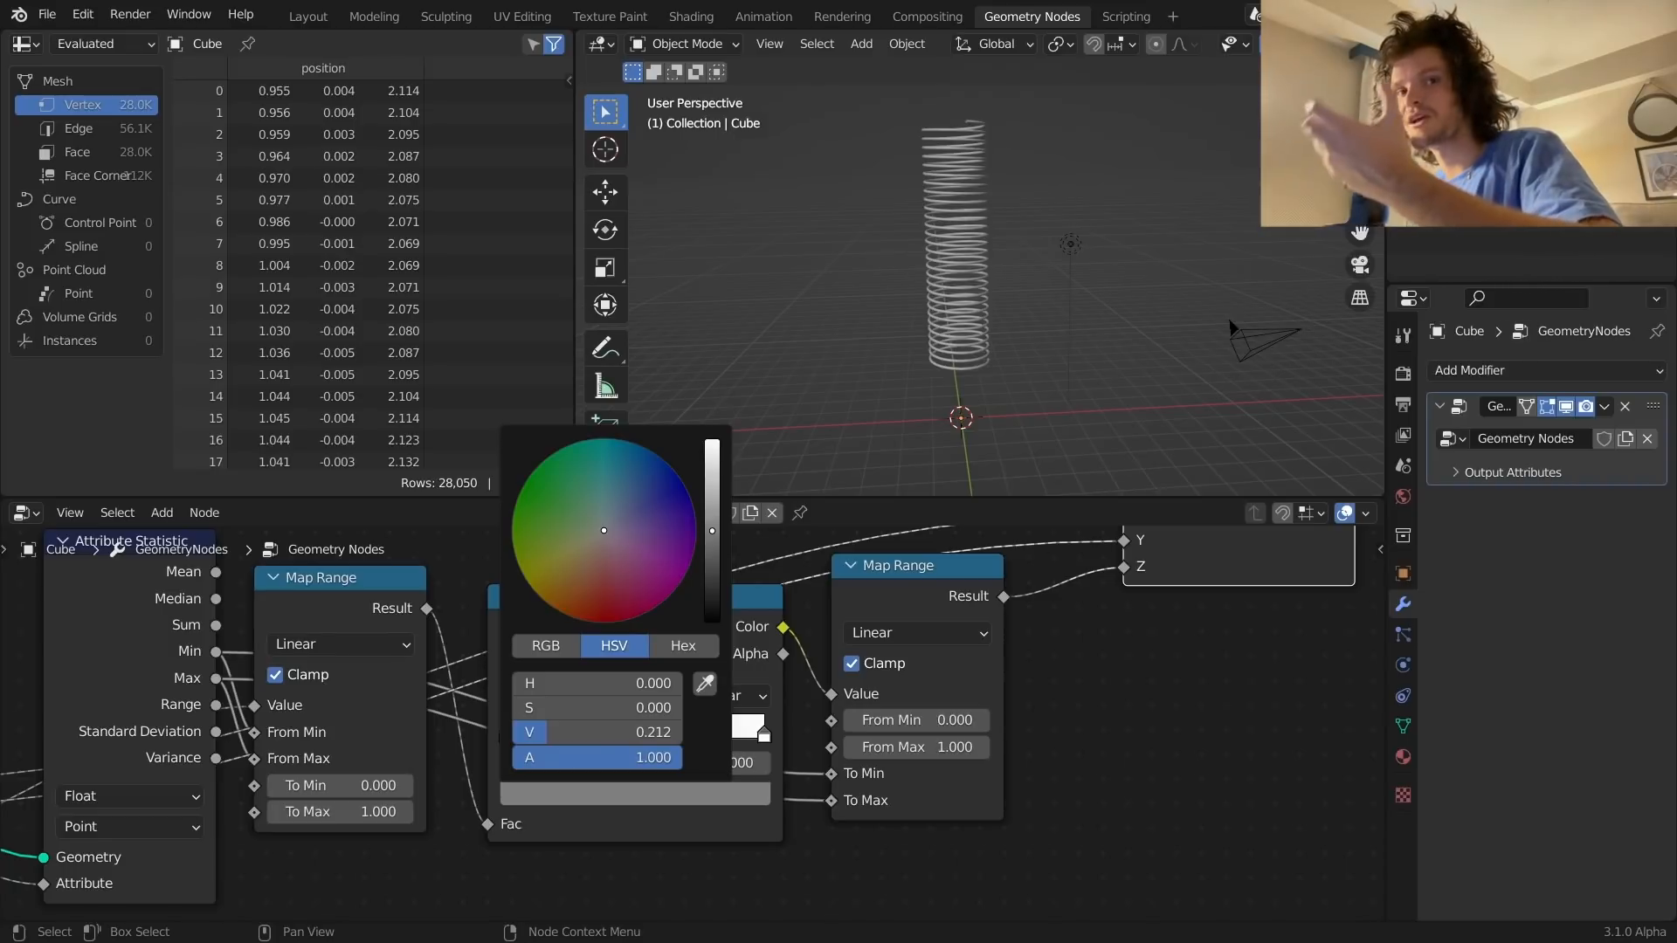
drag(713, 530, 712, 483)
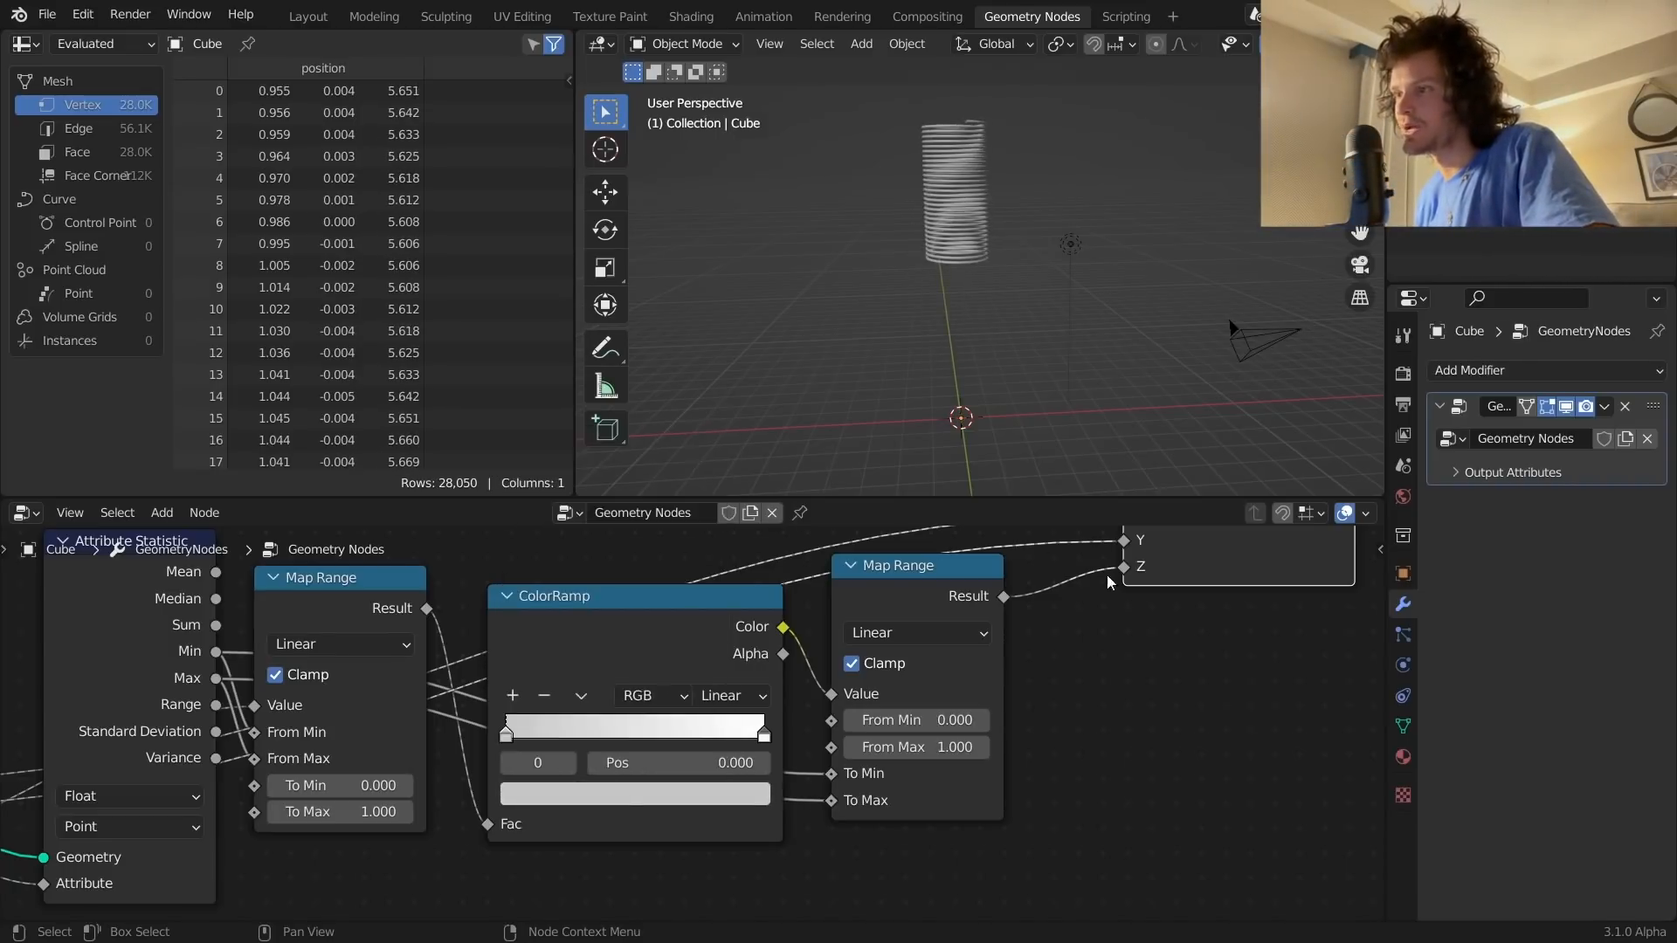
Step: Compare the coil spacing using Ease interpolation on the ColorRamp, and return the interpolation to Linear
click(765, 695)
click(751, 730)
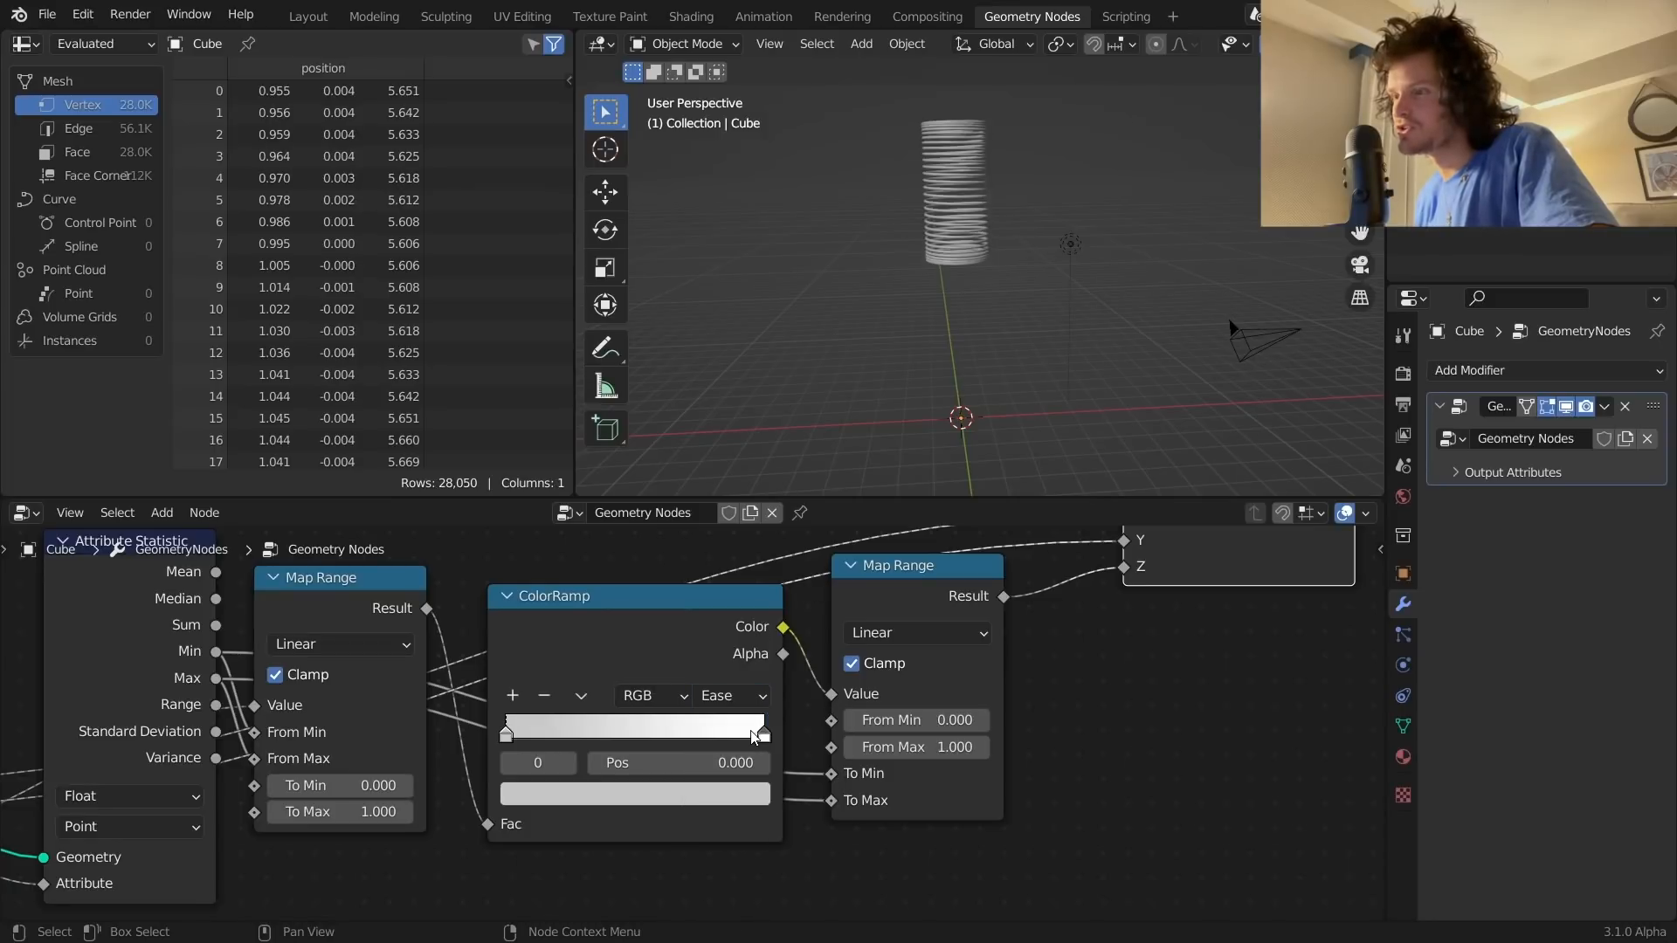
click(668, 793)
drag(713, 531, 713, 480)
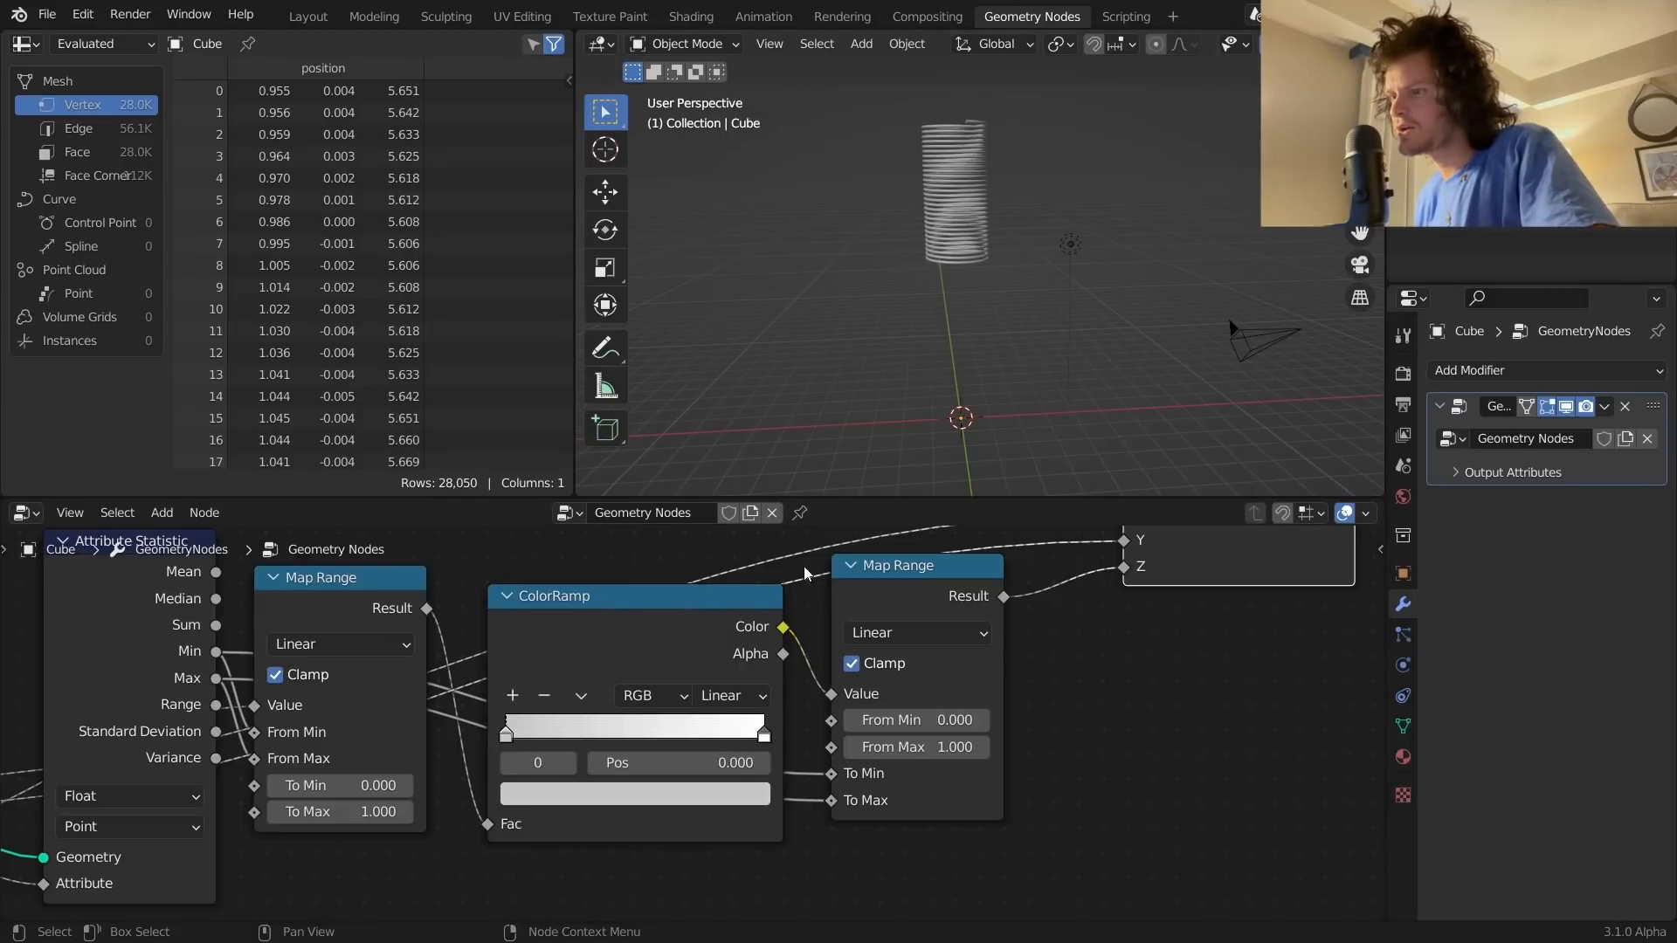
scroll(921, 230, up, 7)
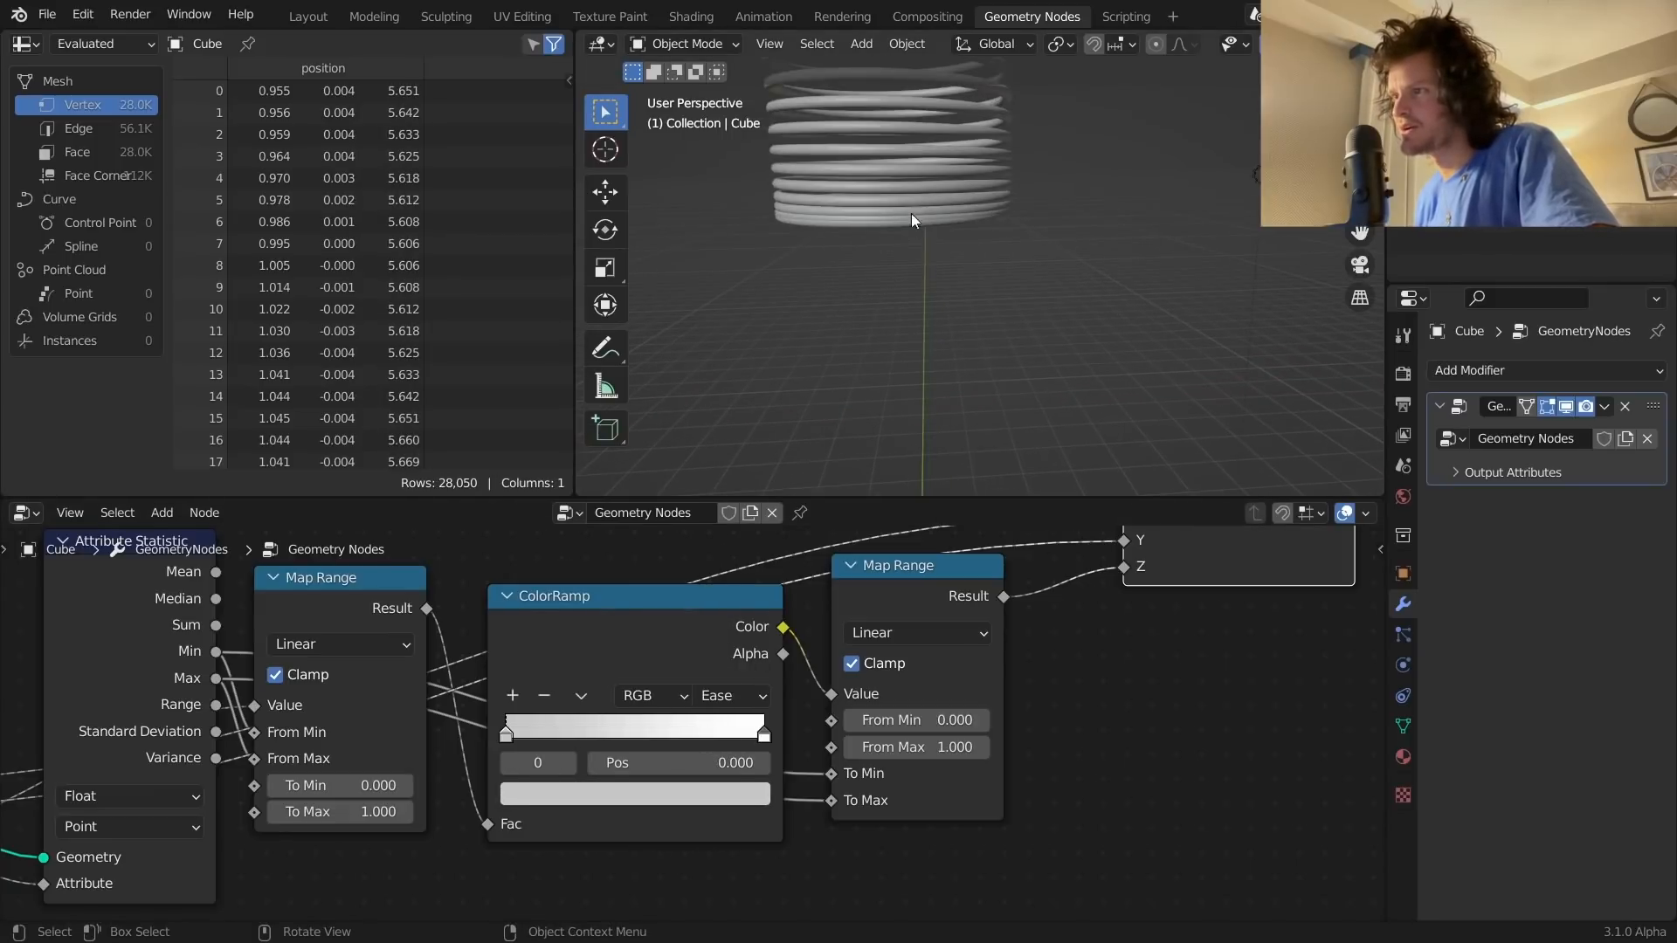
scroll(857, 207, down, 7)
click(732, 696)
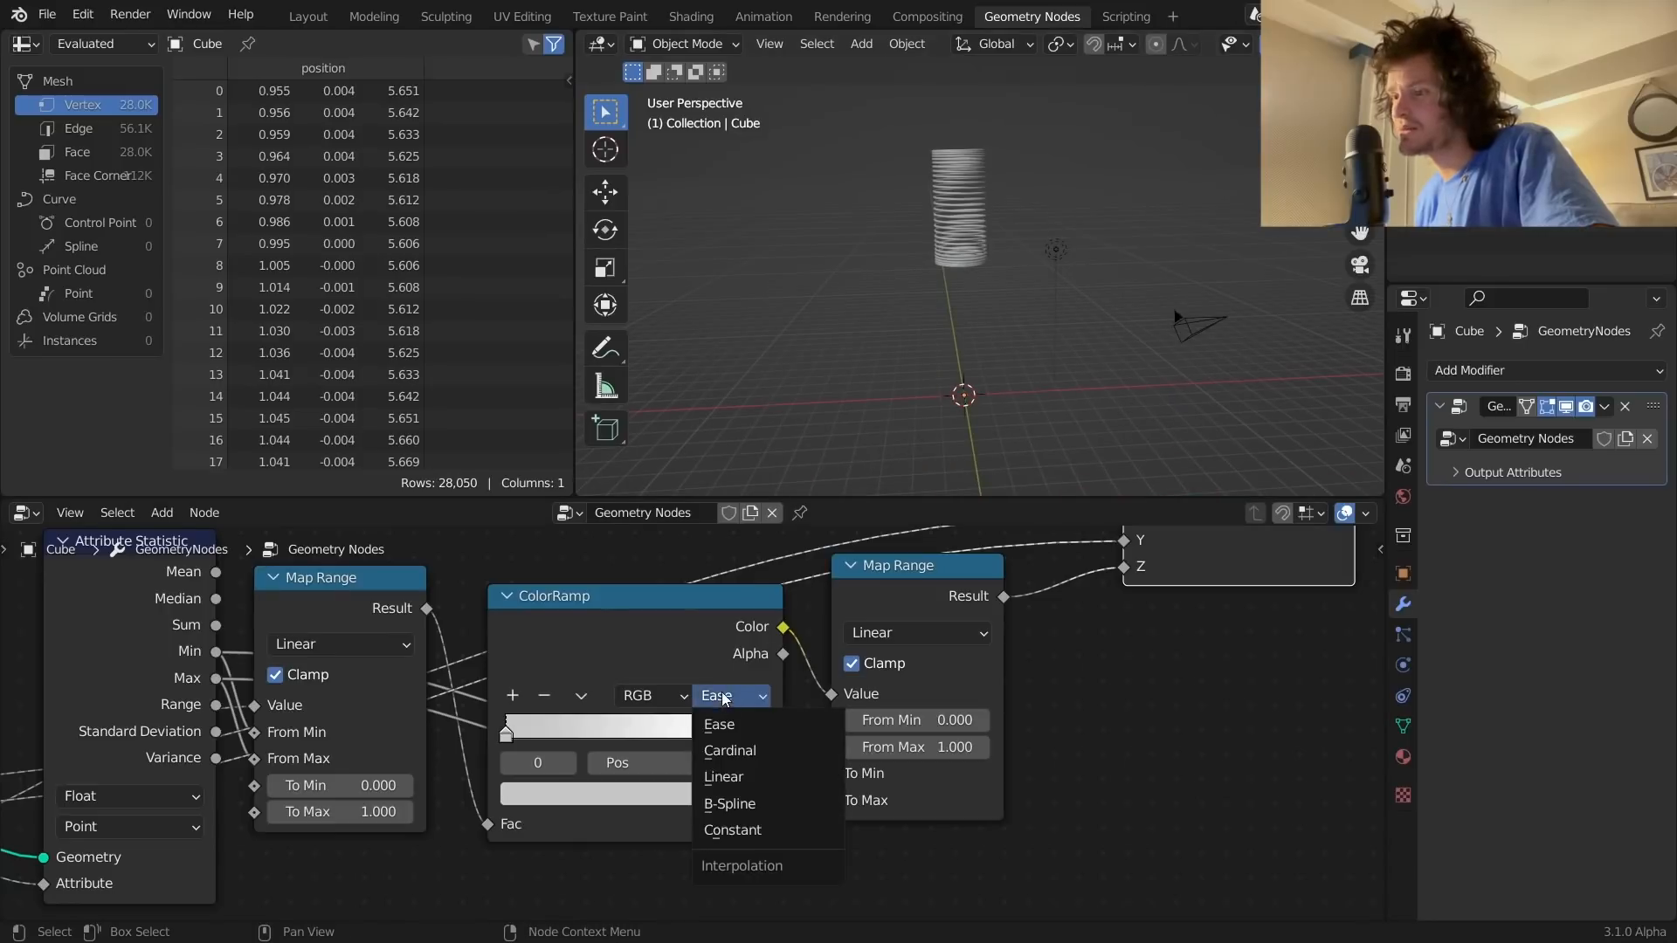
click(731, 776)
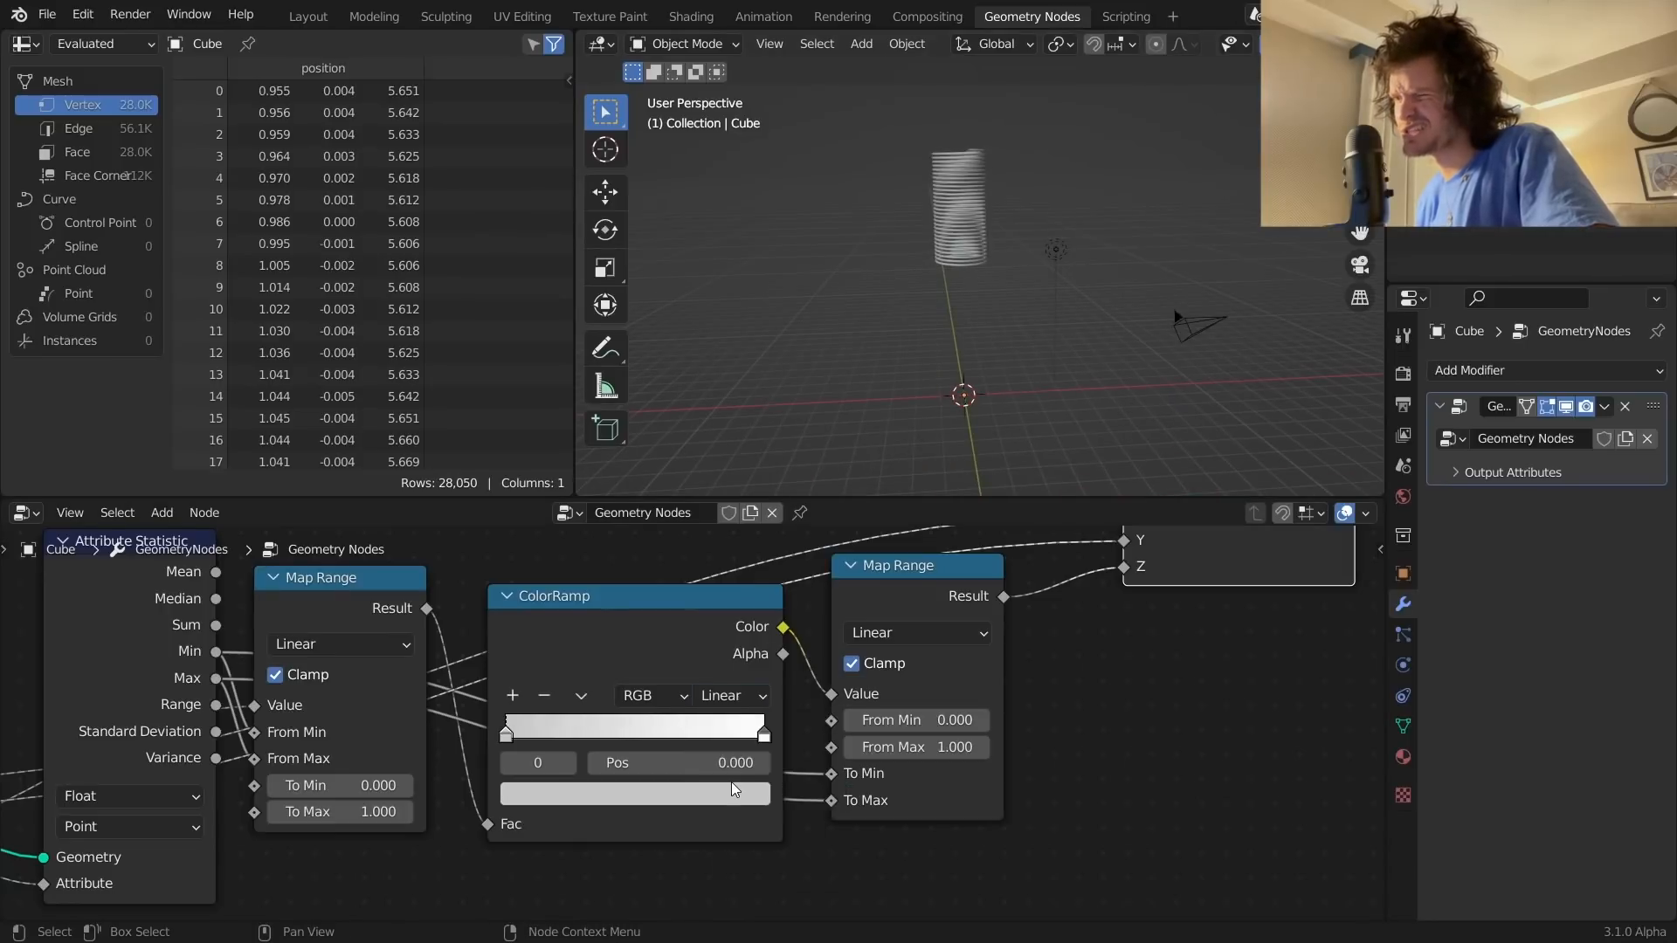
Step: Restore the ColorRamp's first stop to black and try varying the brightness of its white end stop
click(658, 796)
drag(714, 585, 709, 639)
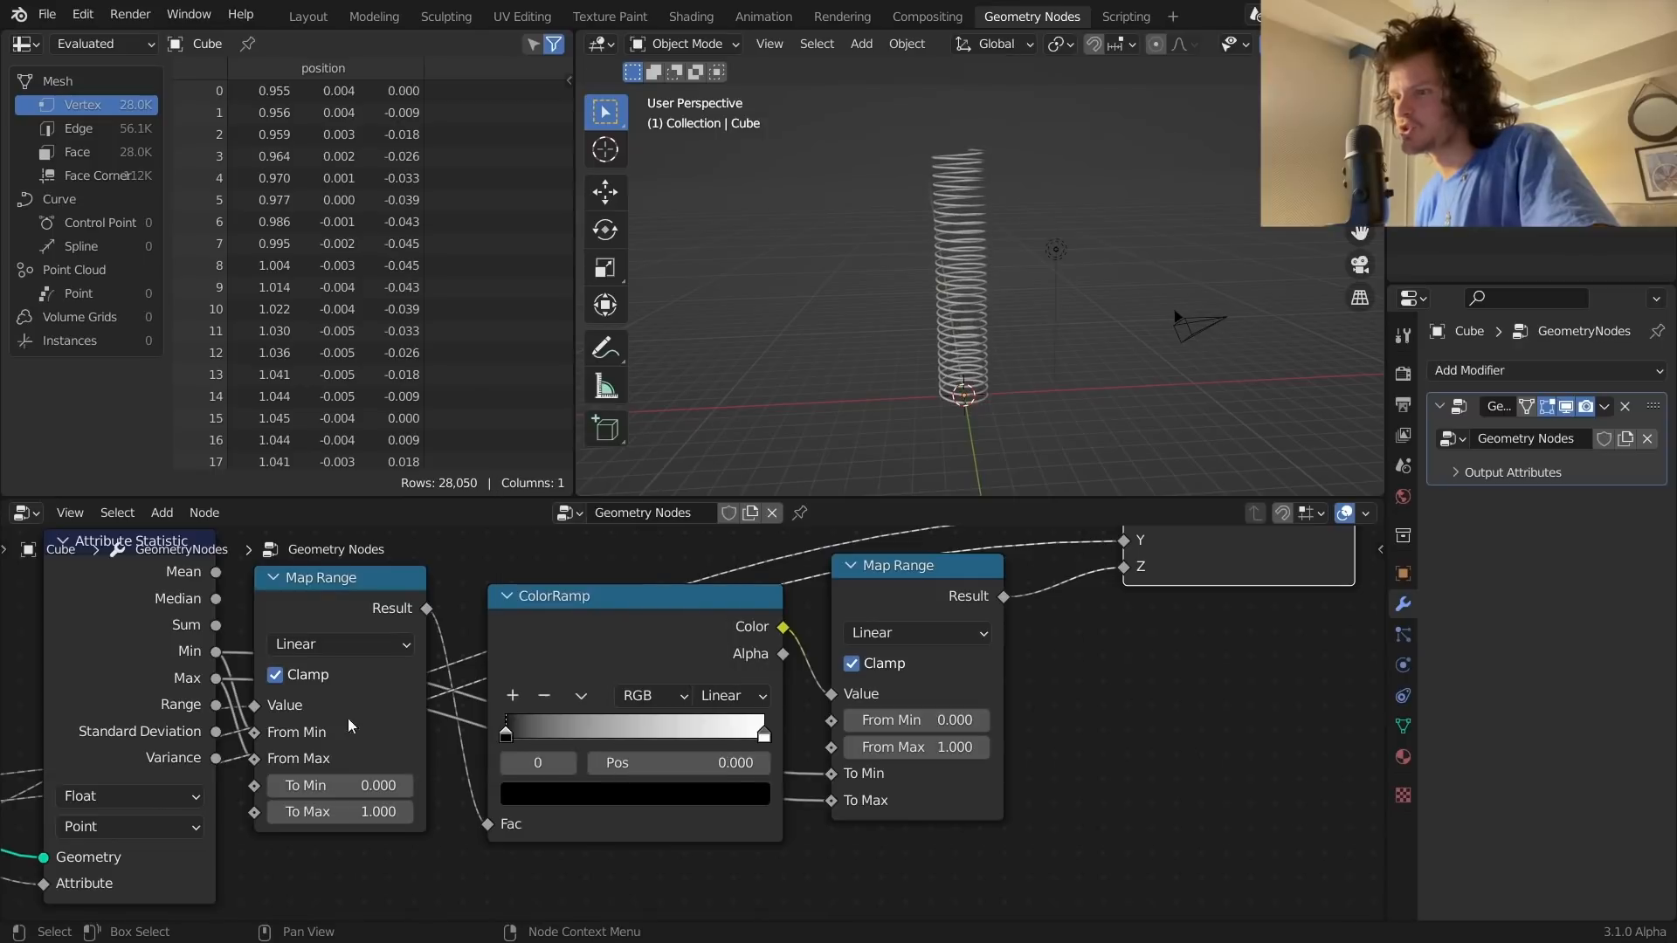
click(567, 766)
click(584, 805)
drag(712, 447, 784, 468)
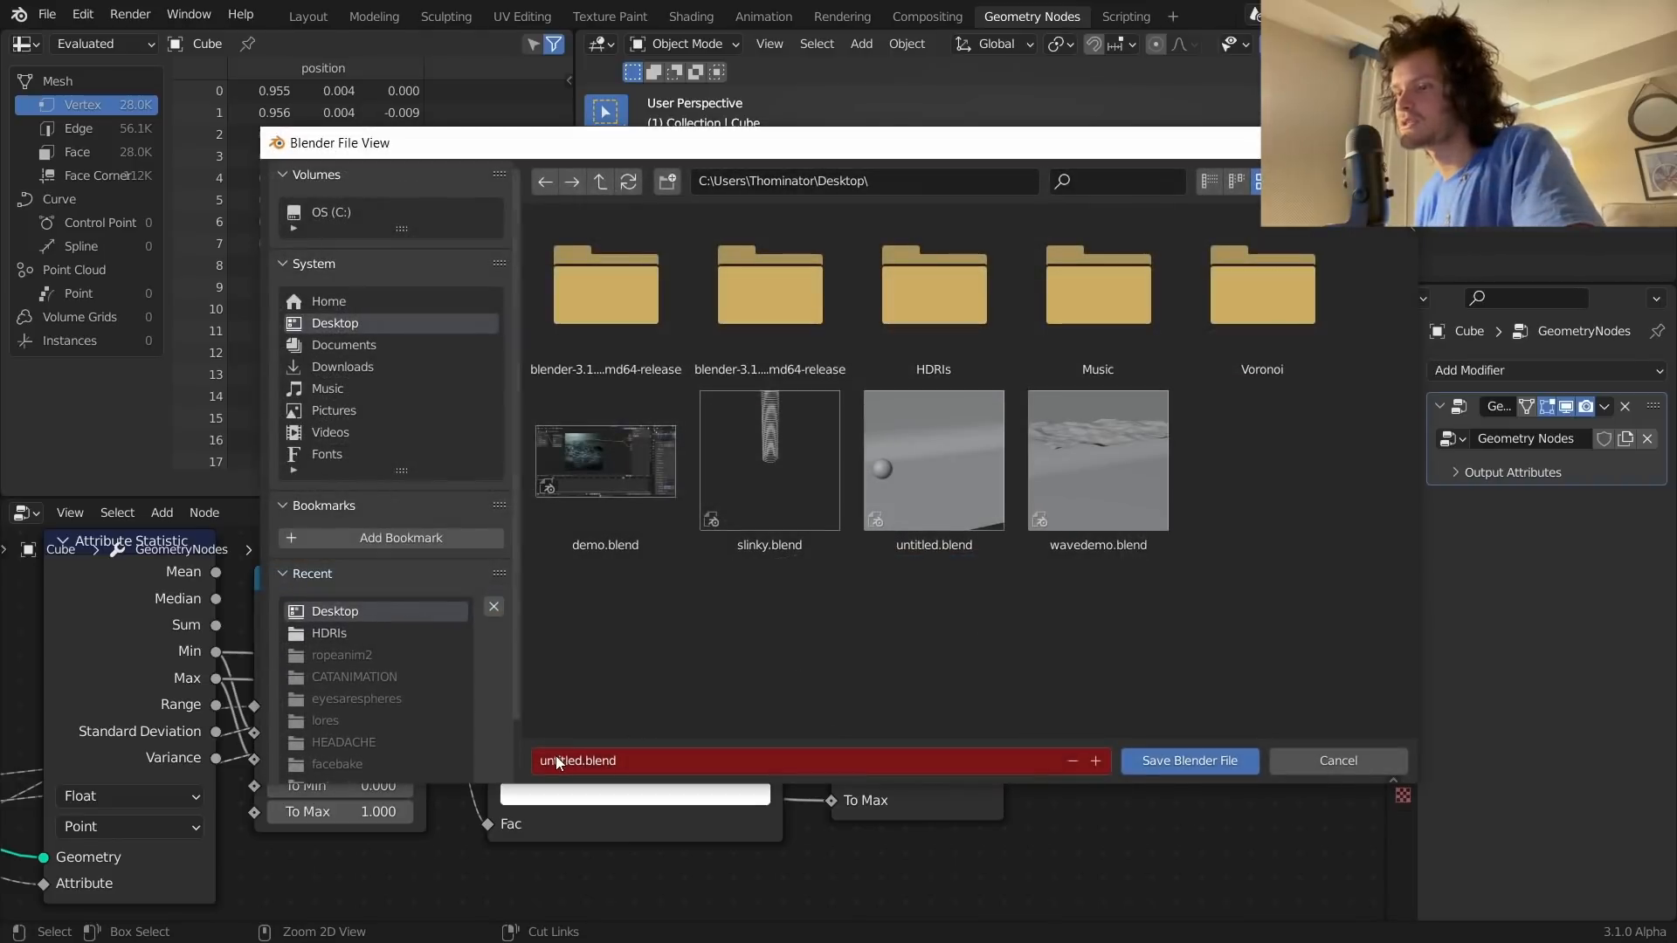
Step: Save the project on the Desktop as availableonpatreonfromthehotel.blend
double_click(555, 761)
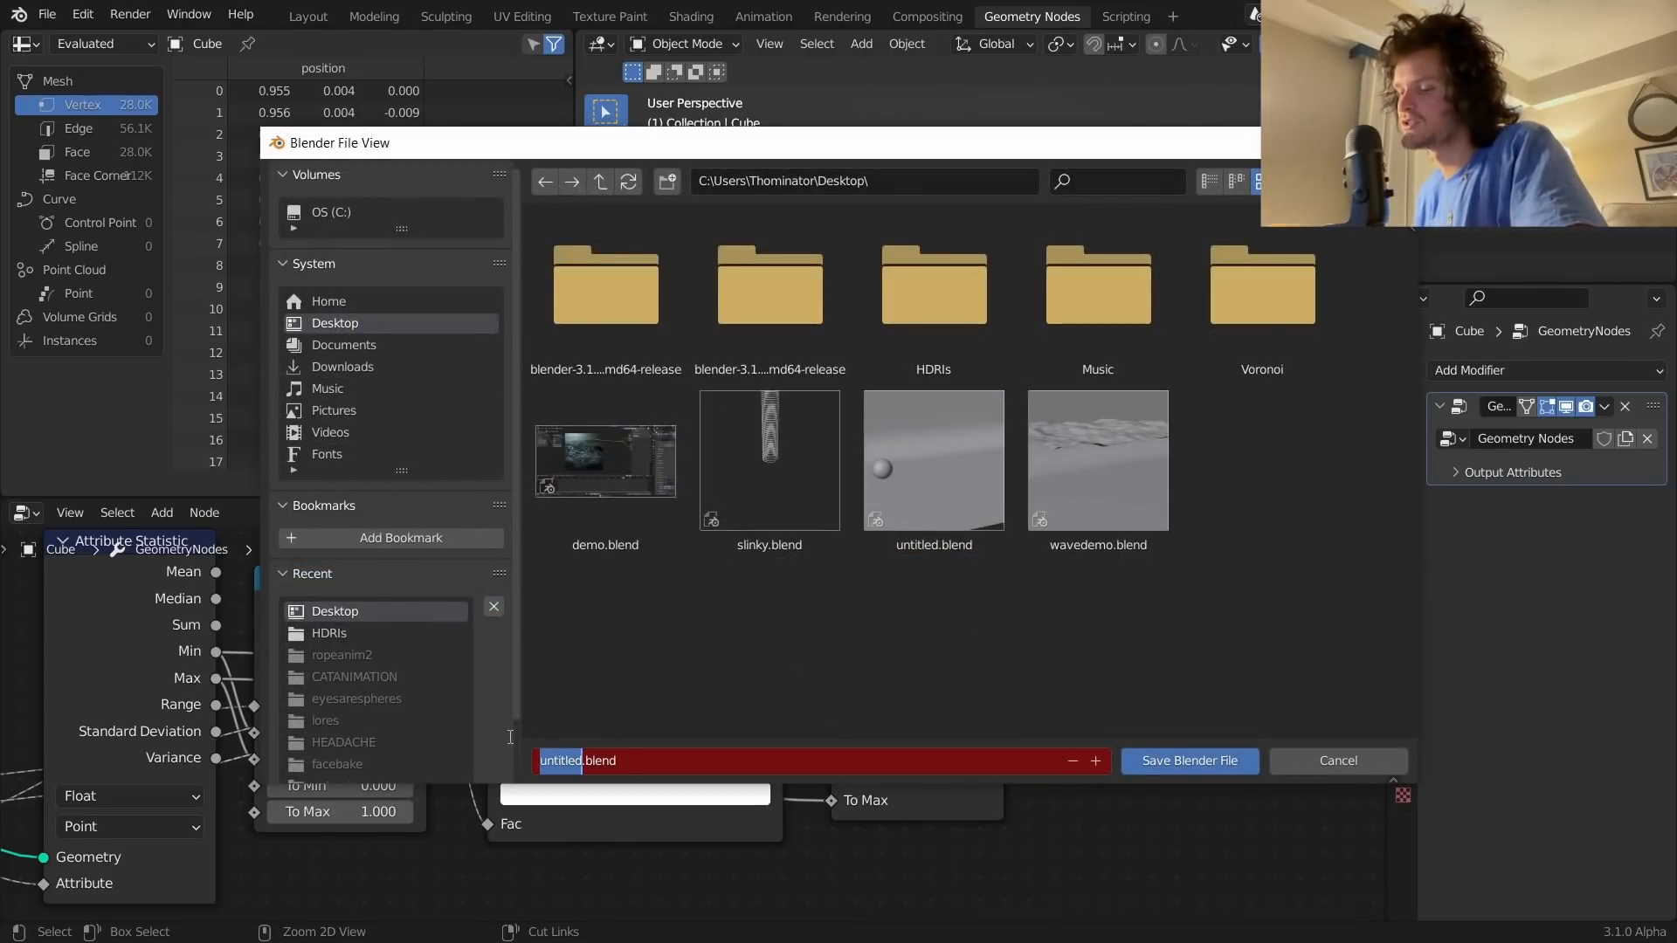
text(availableonpatreon)
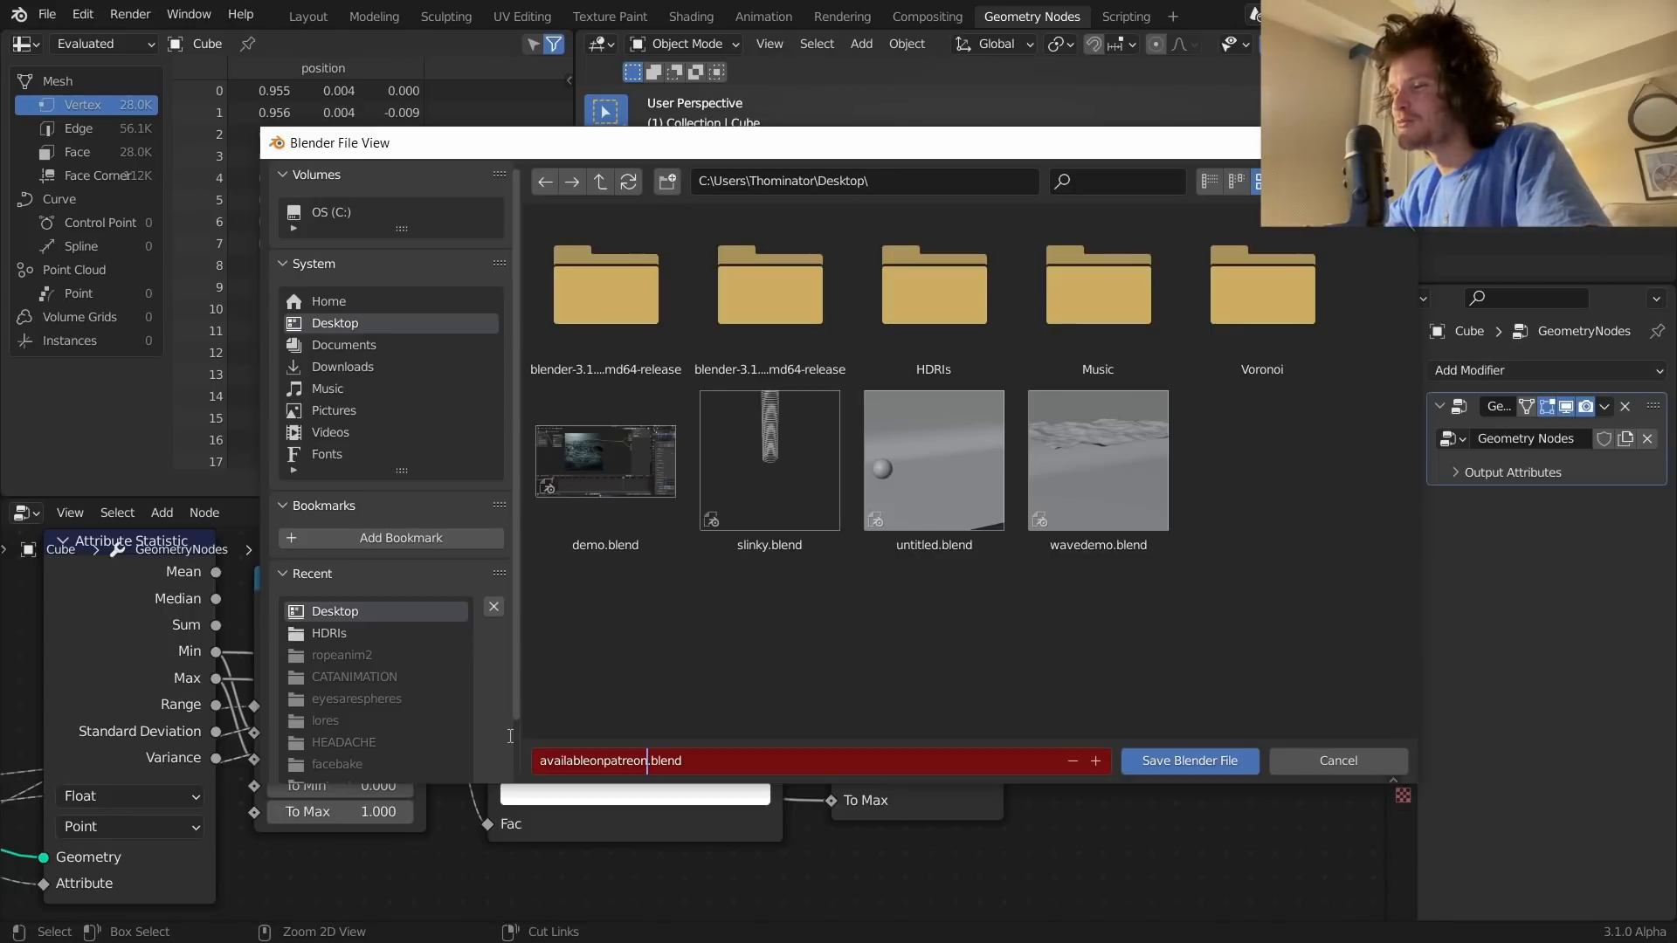
text(fromthehotel)
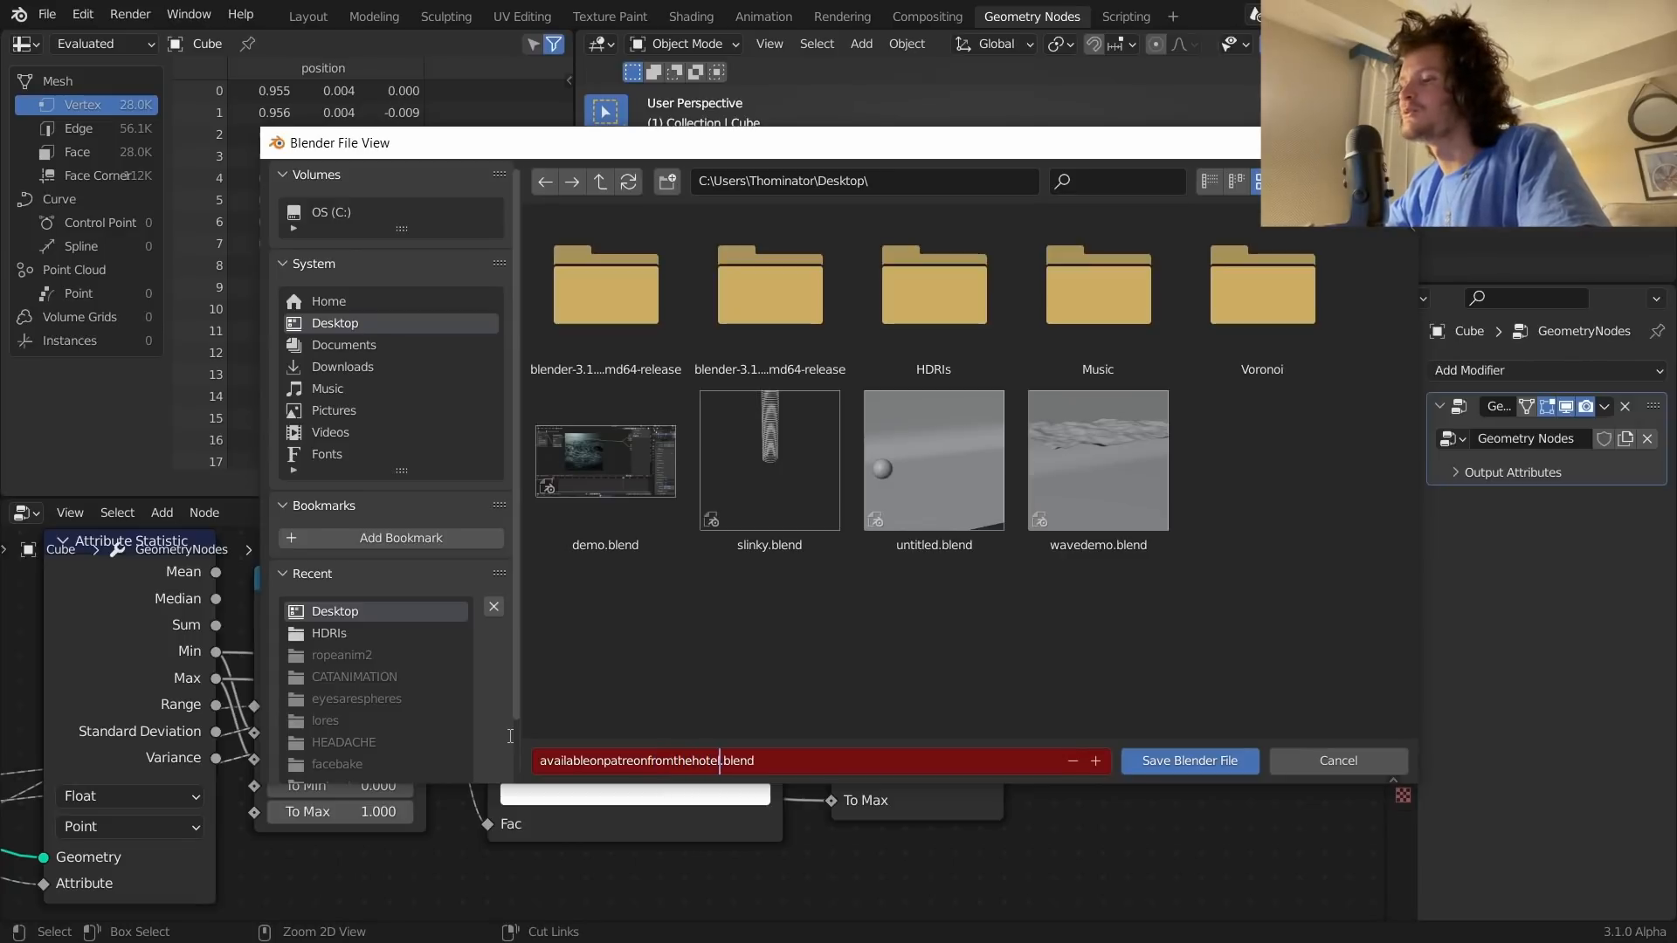
key(Return)
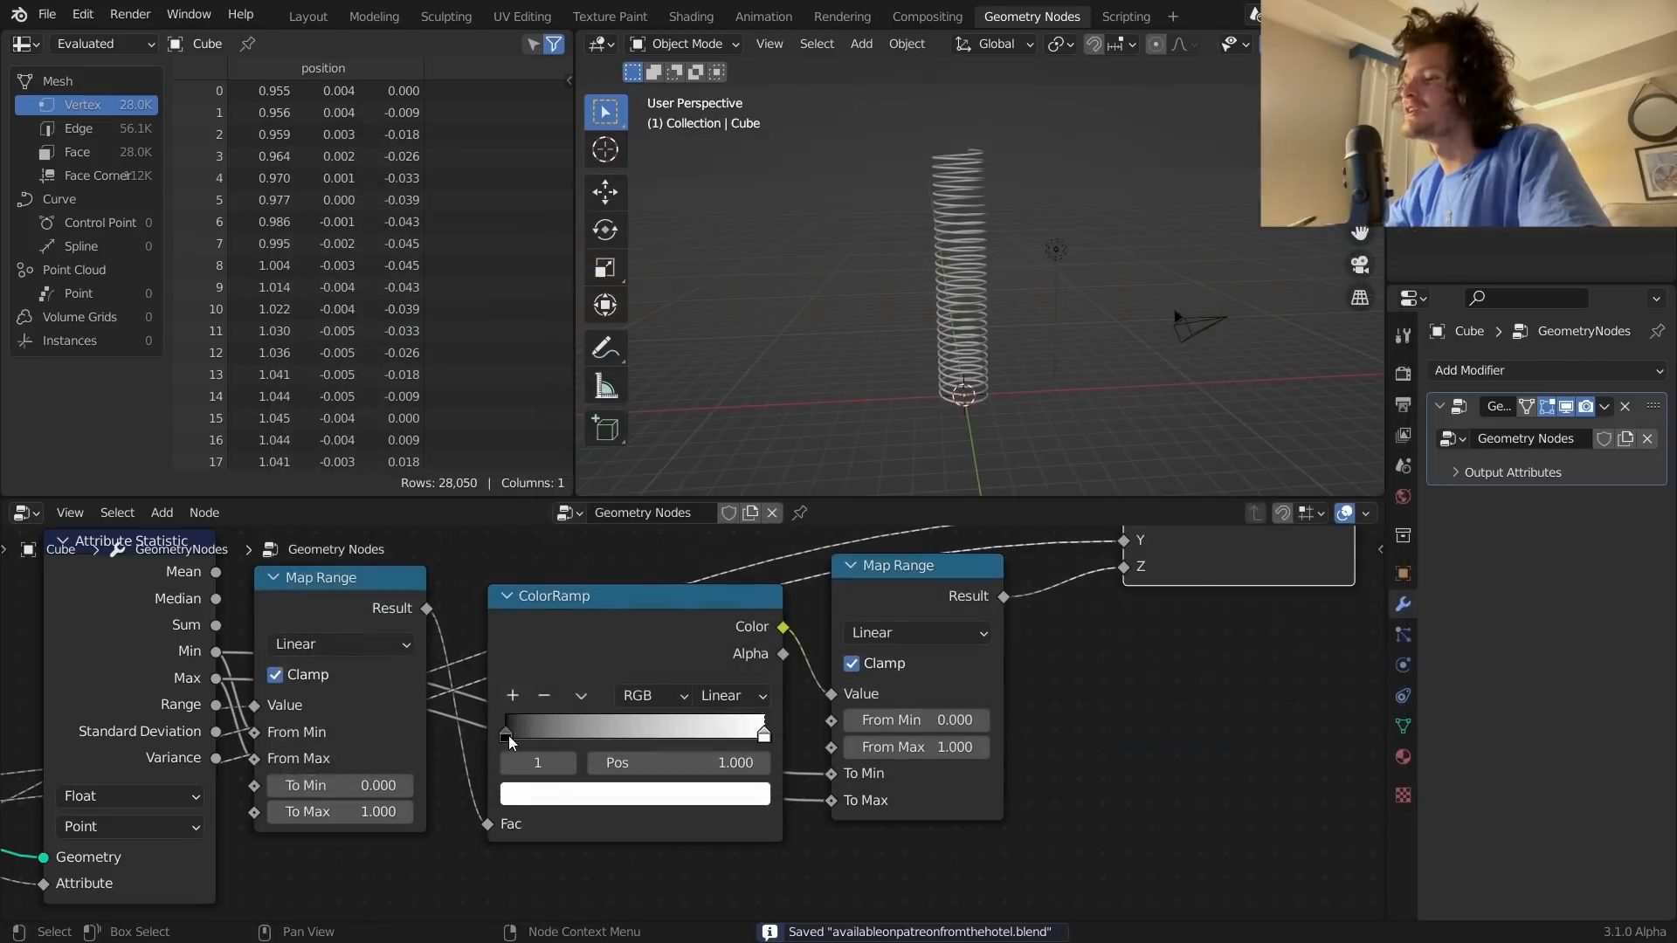
Step: Try varying the brightness of the ColorRamp's white end stop, leaving it at full white
scroll(988, 618, down, 1)
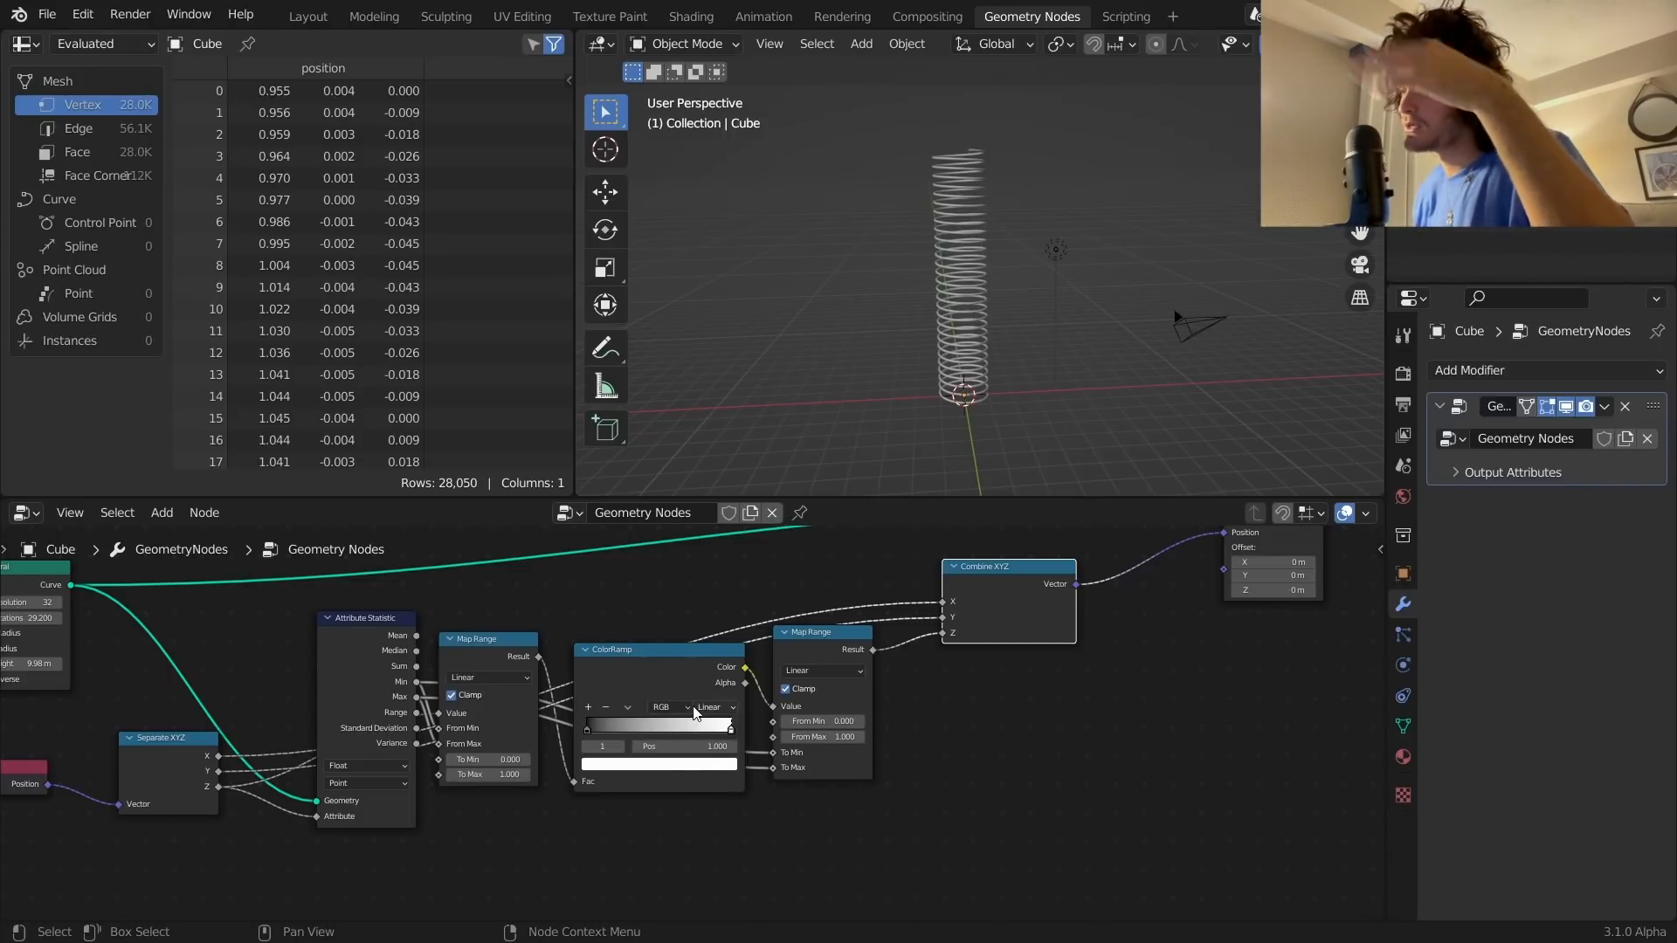
click(634, 765)
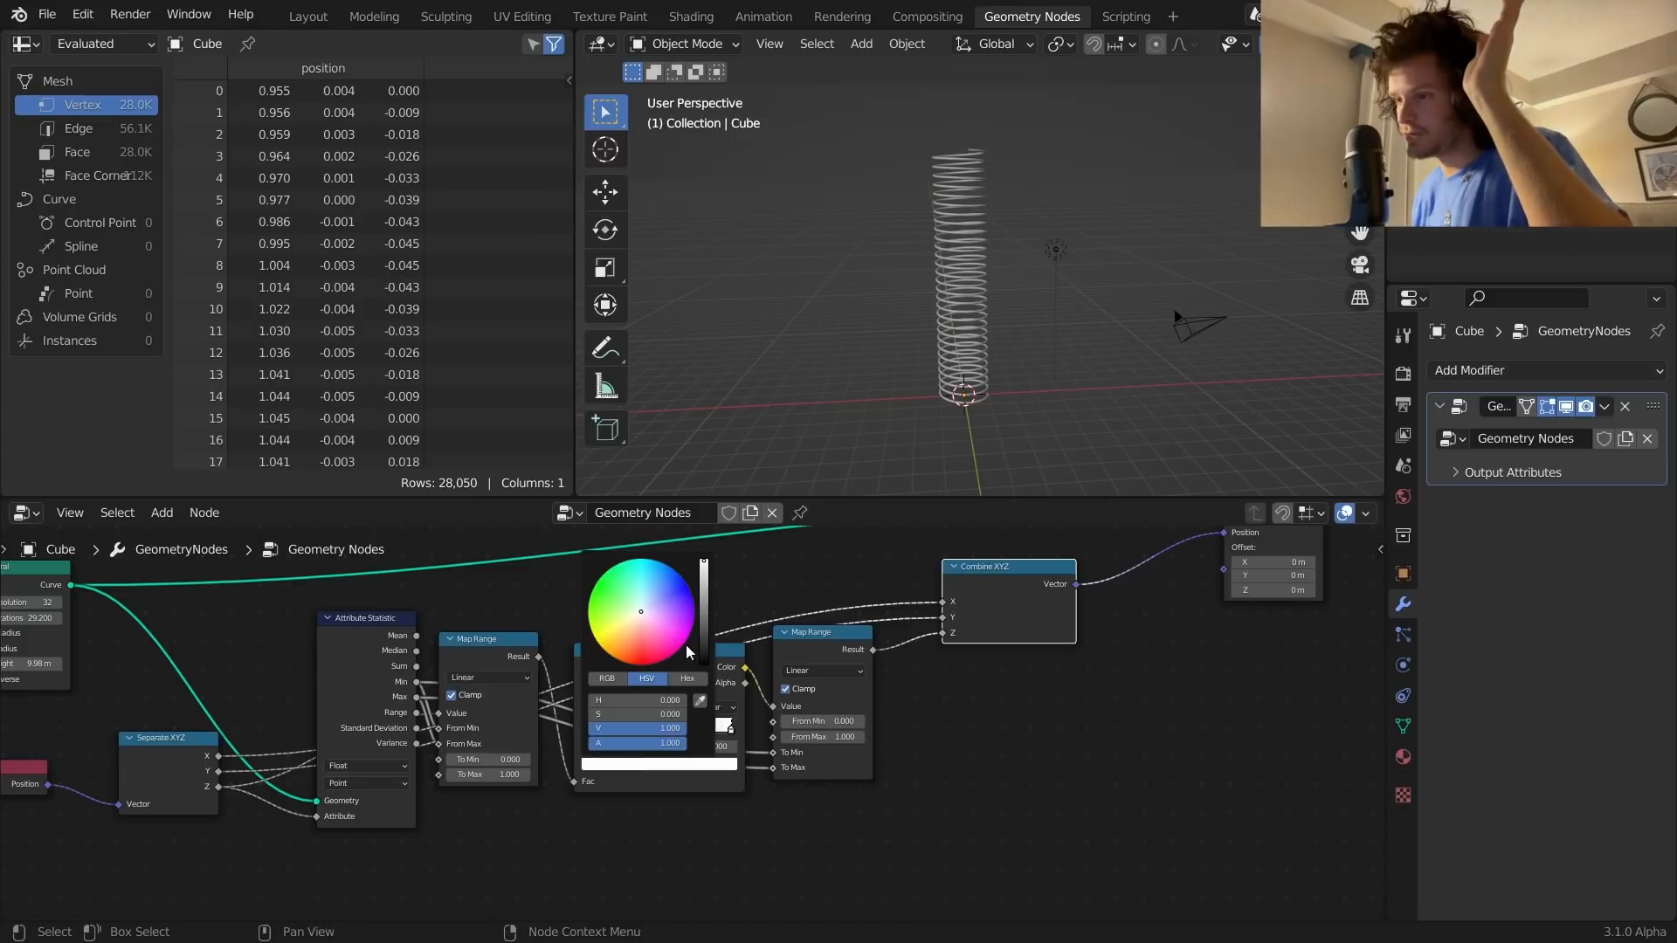
mouse_move(704, 564)
mouse_down()
mouse_move(704, 602)
mouse_move(709, 565)
mouse_up()
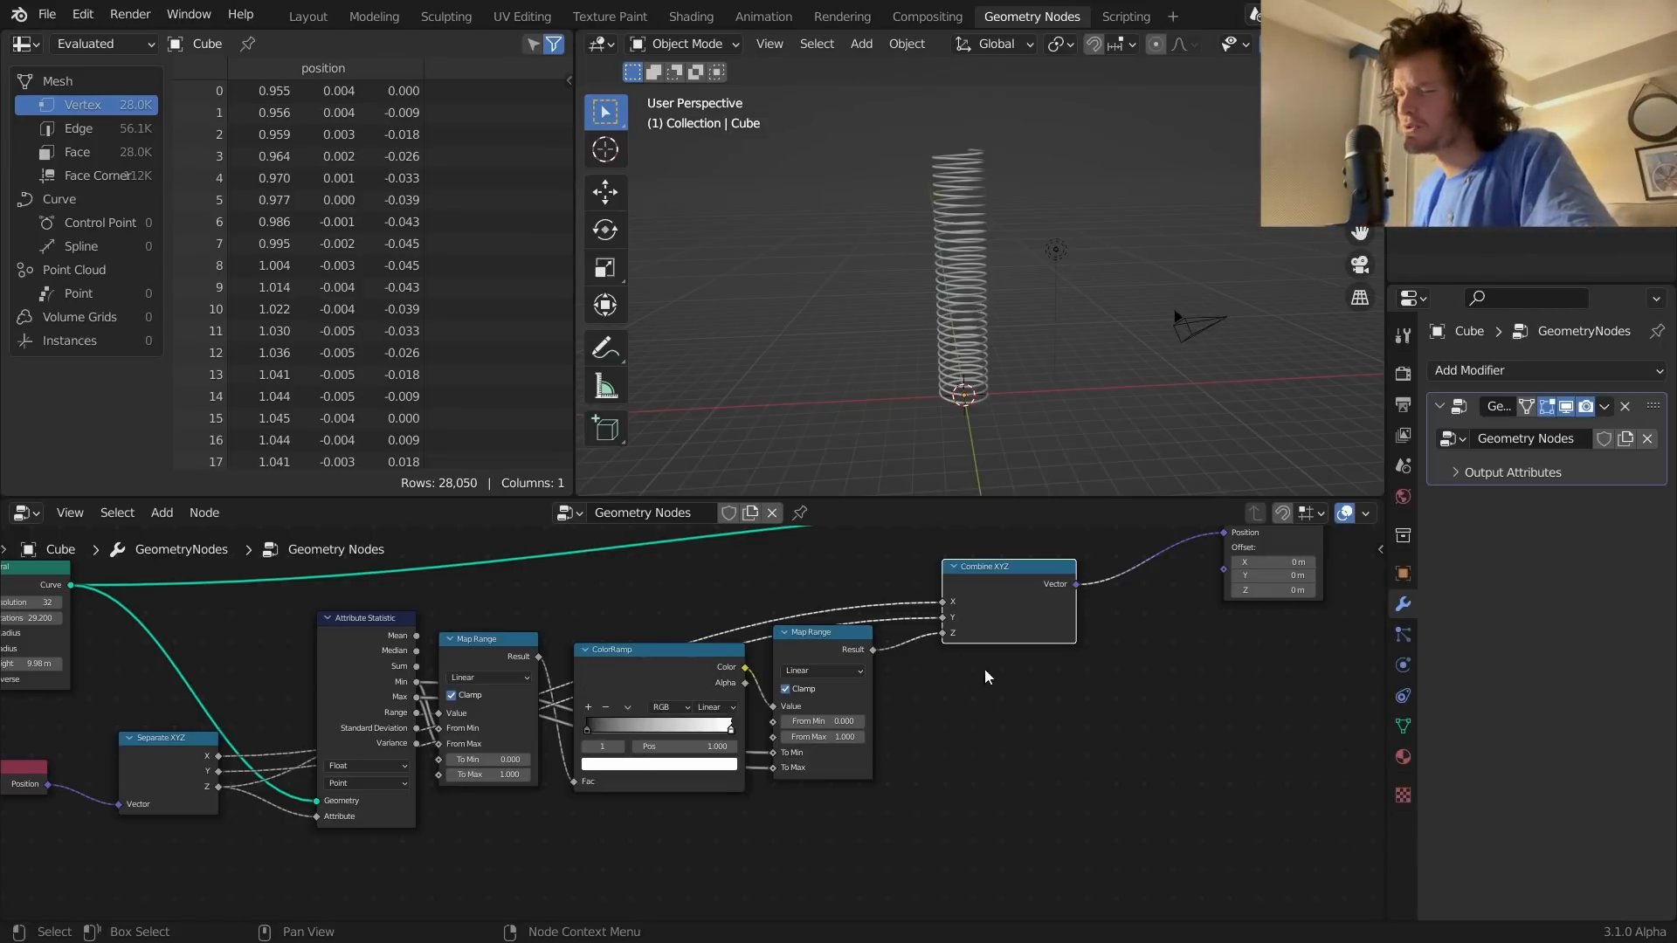
Step: Add a Curve modifier to the spring below its Geometry Nodes modifier
scroll(981, 662, down, 2)
click(1051, 569)
scroll(1043, 593, up, 2)
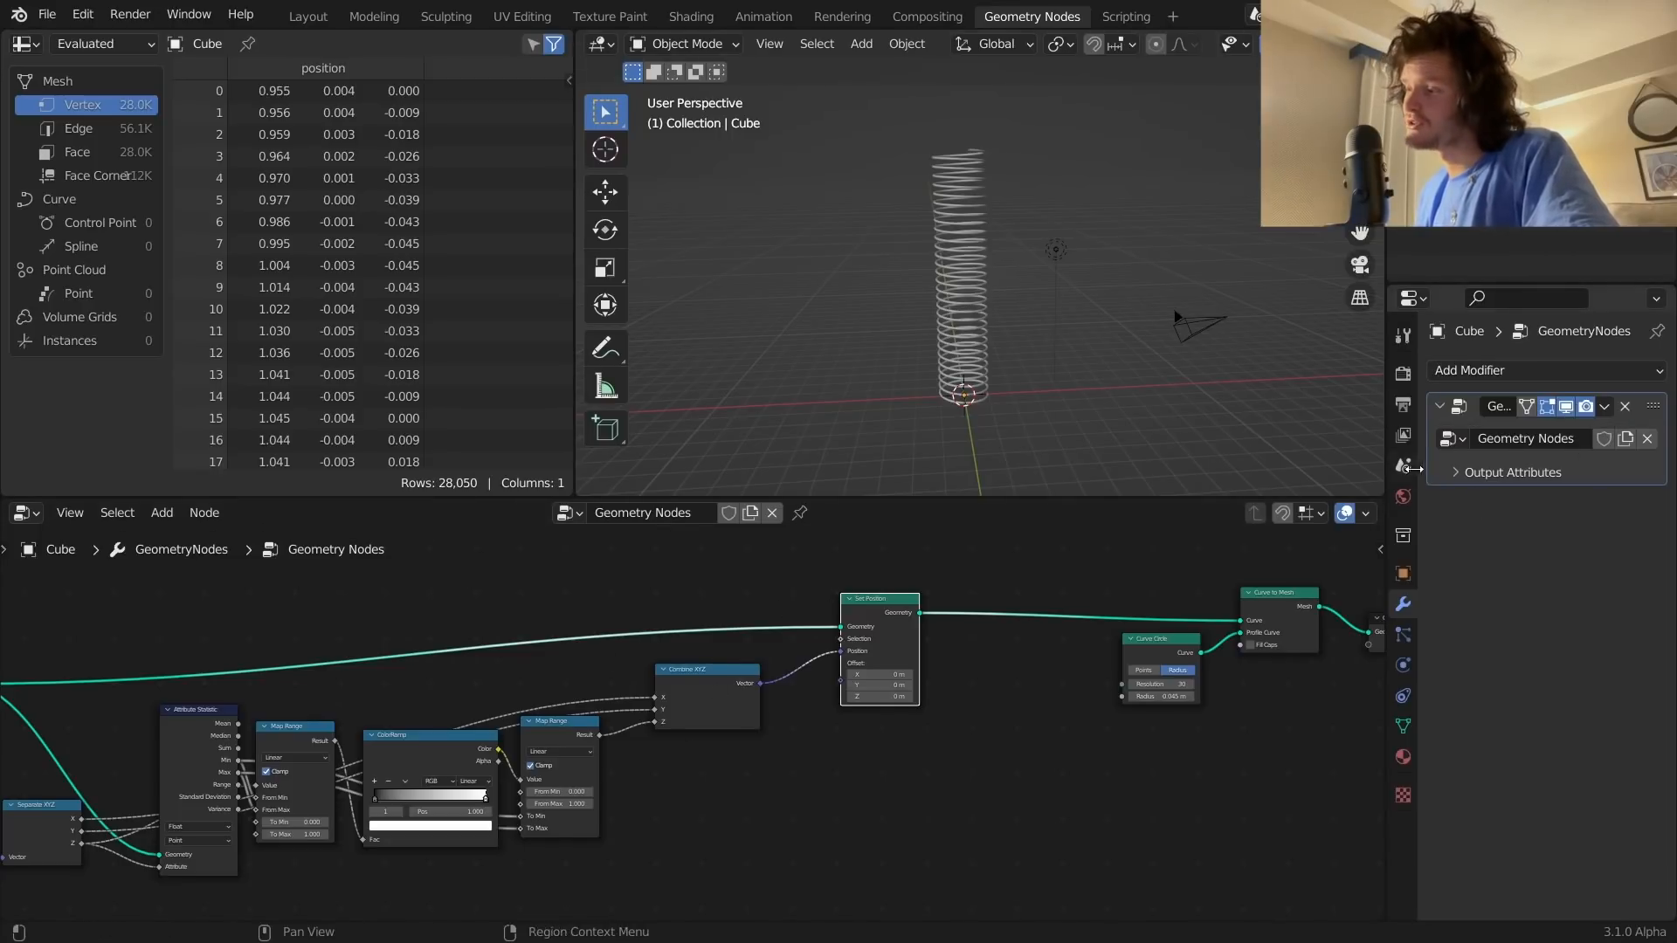
click(1487, 367)
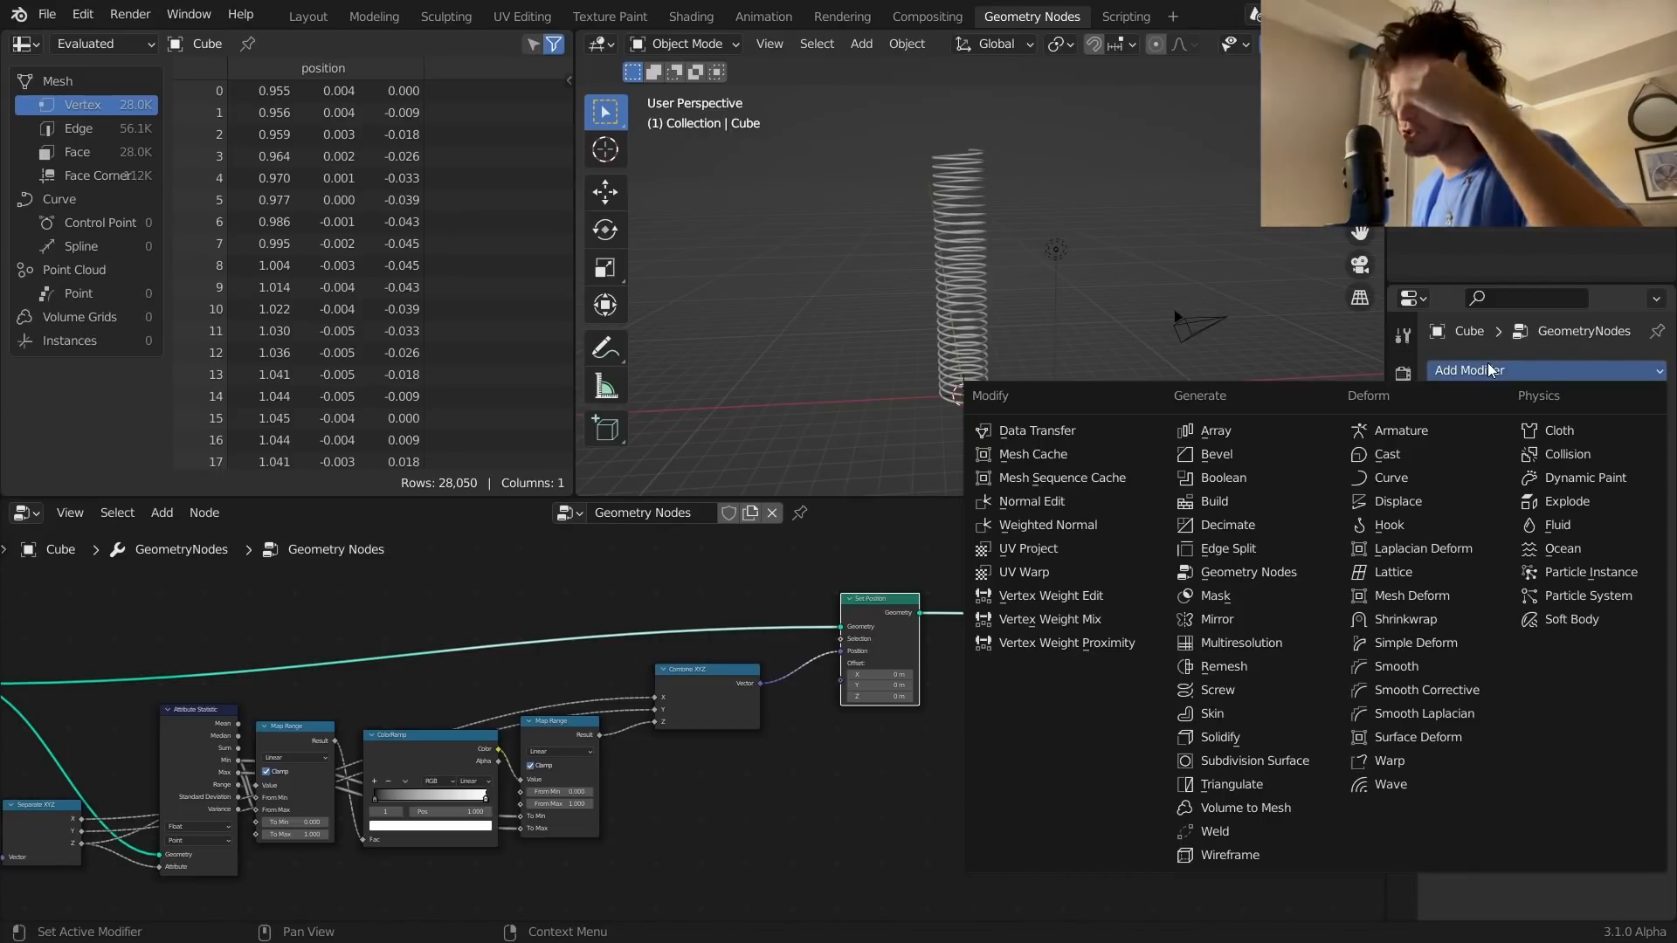
click(1419, 476)
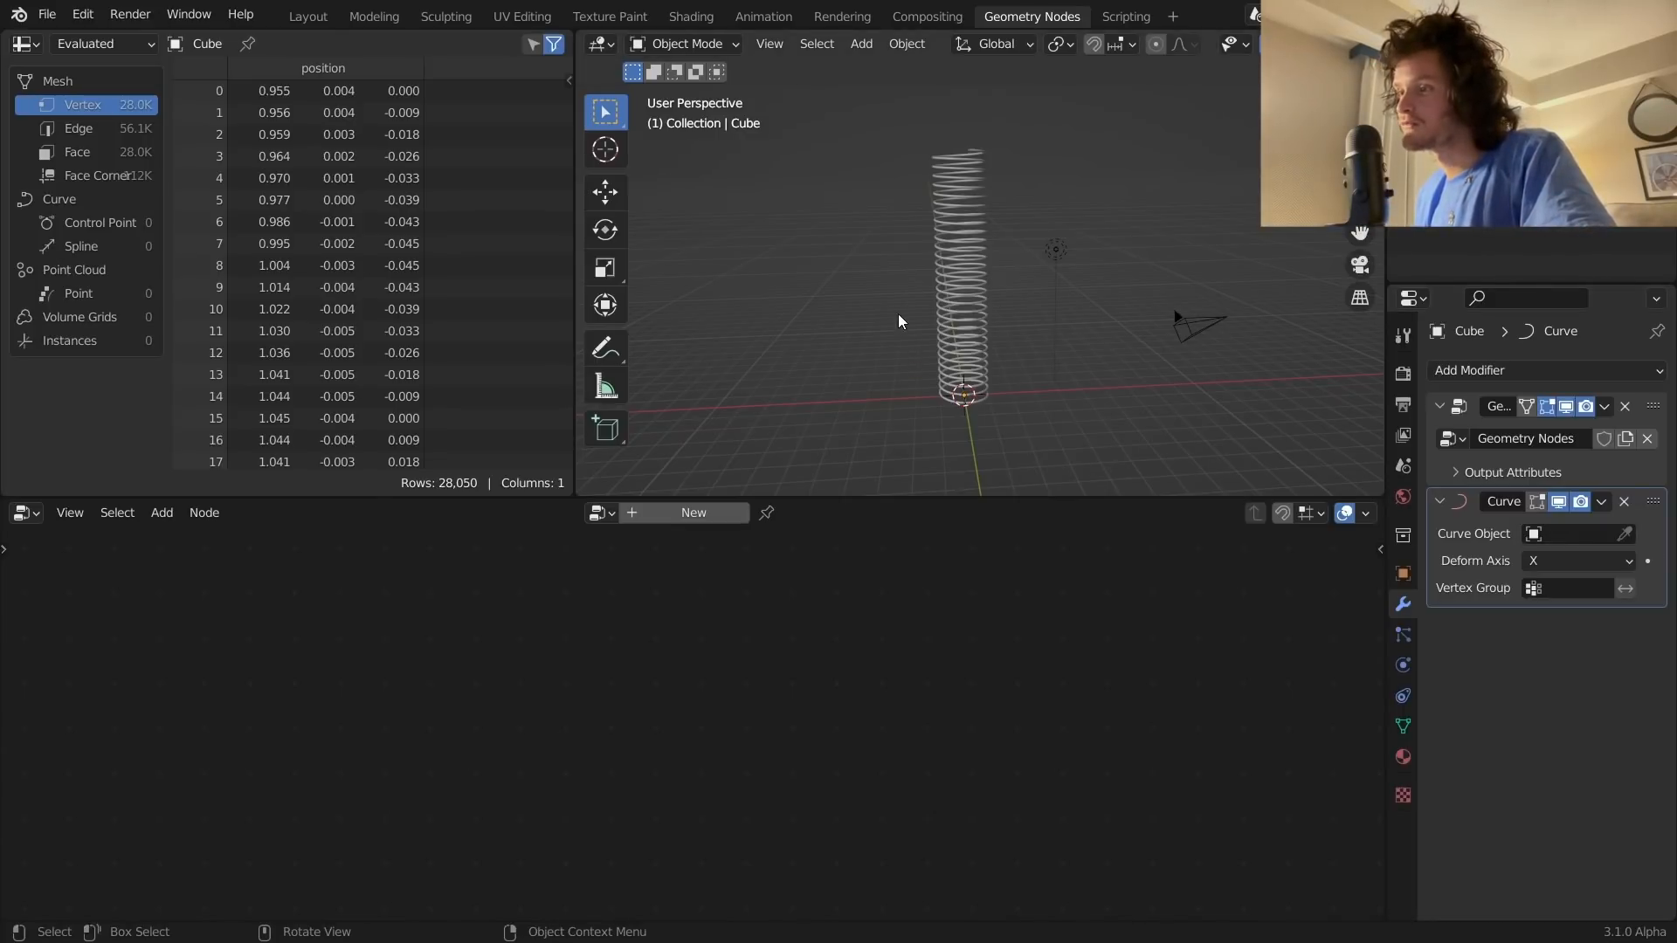
Step: Add a Bezier circle at the spring's base and scale its points in Edit Mode until it is much wider than the spring
key(shift+a)
mouse_move(898, 313)
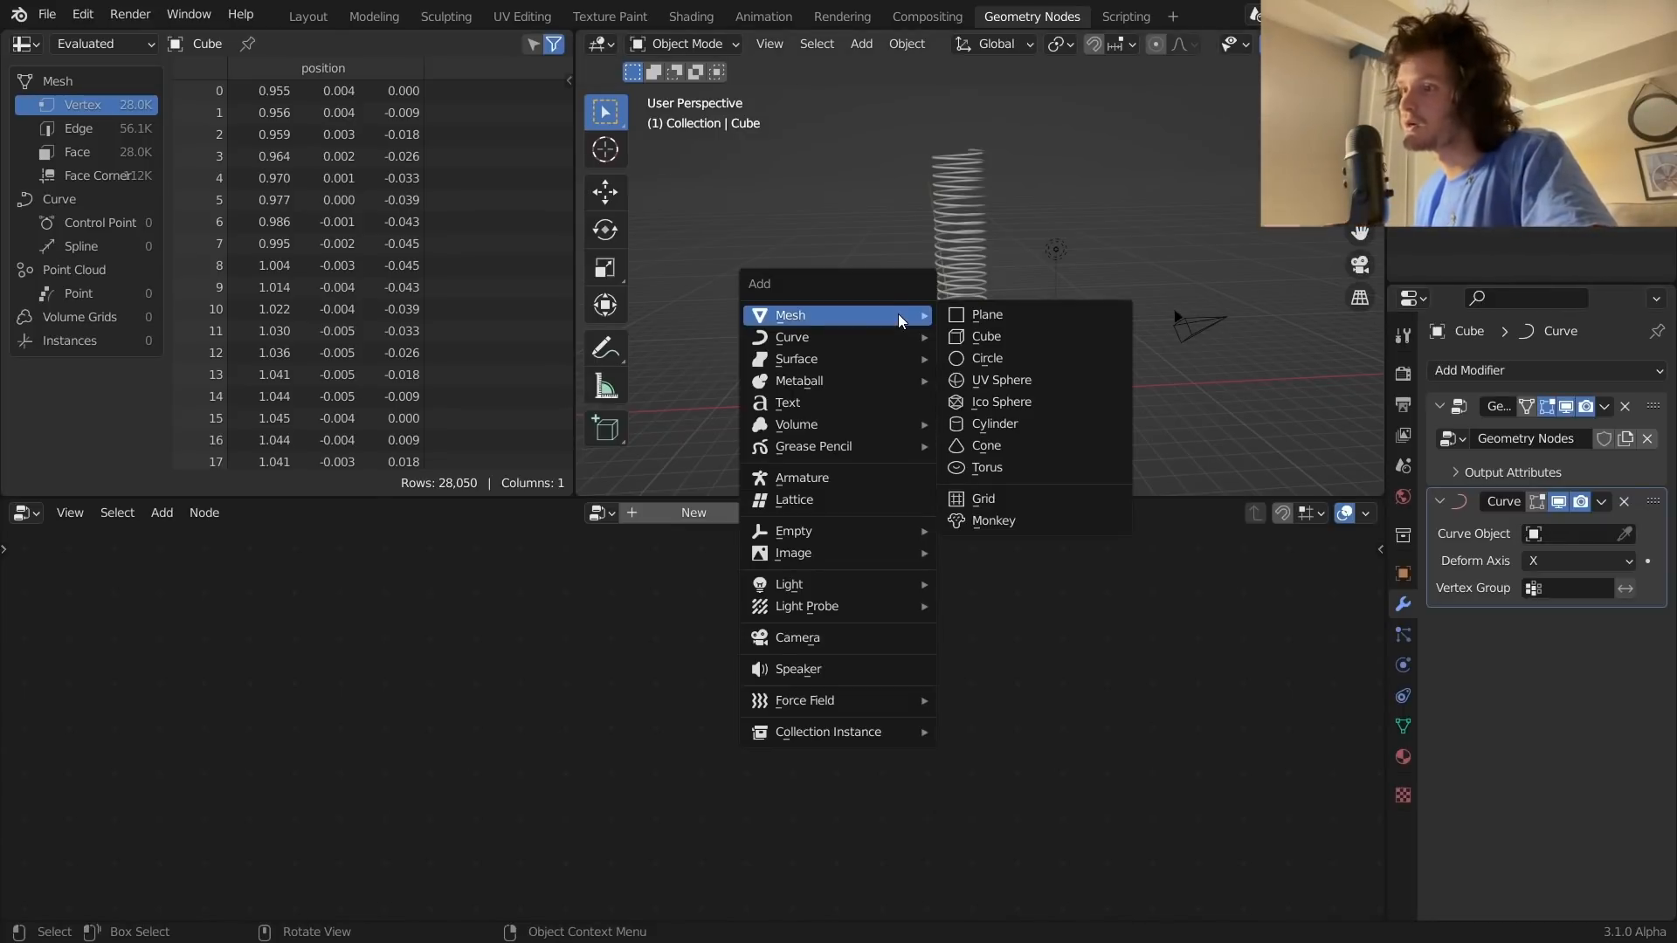
click(993, 349)
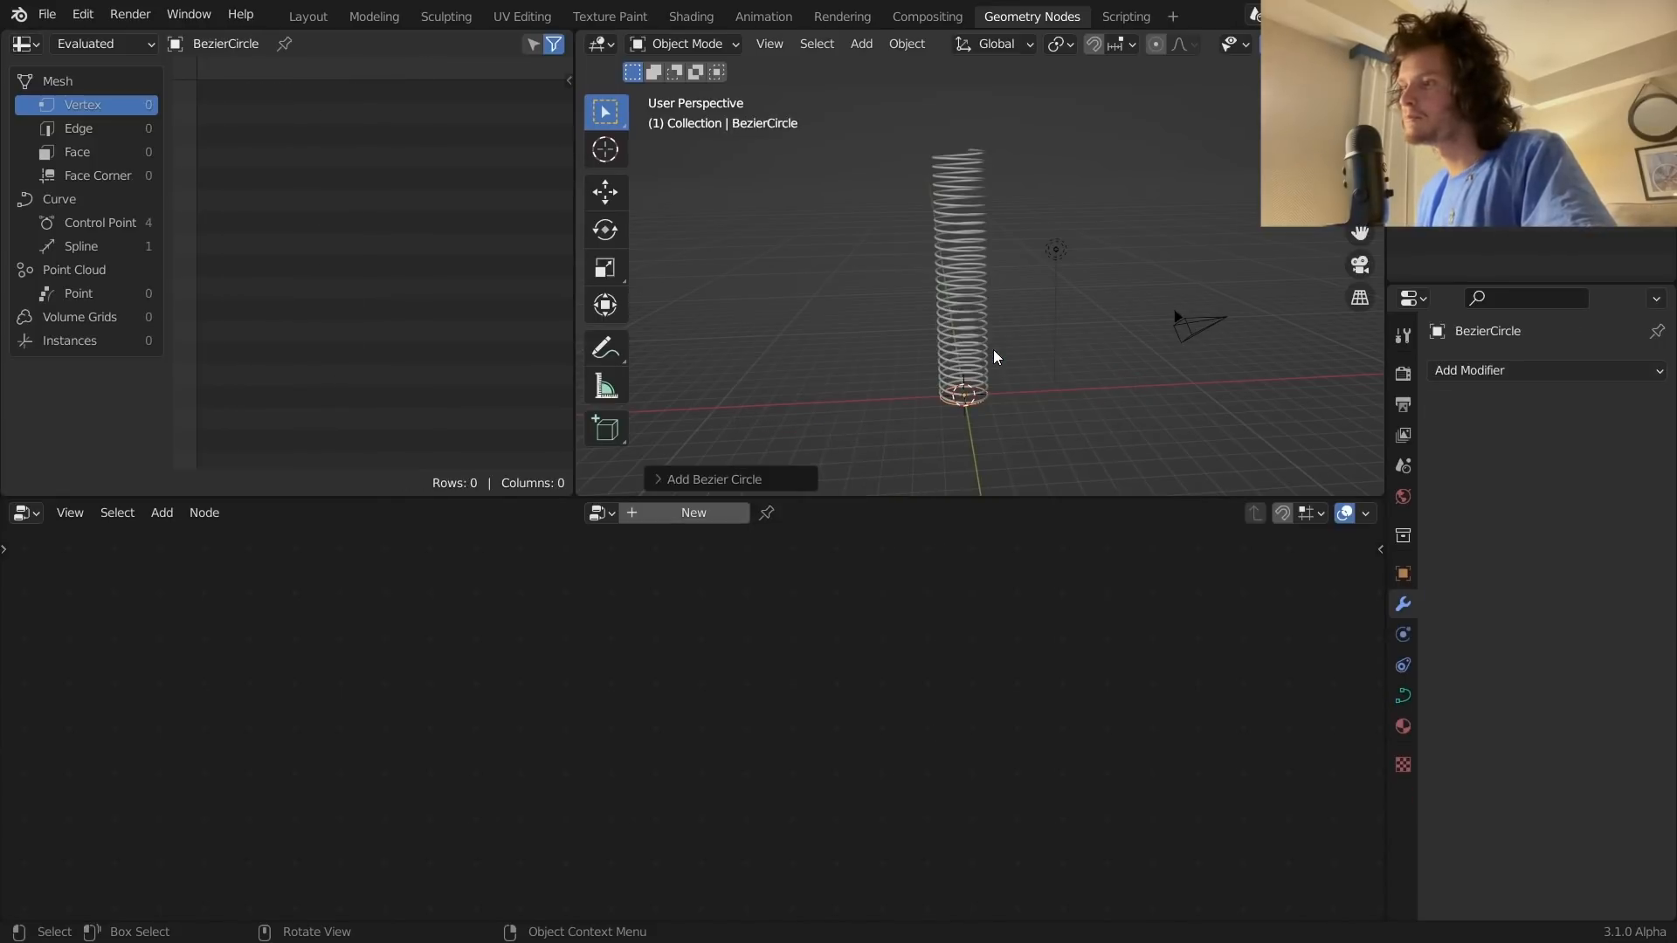
scroll(993, 350, up, 2)
key(Tab)
key(s)
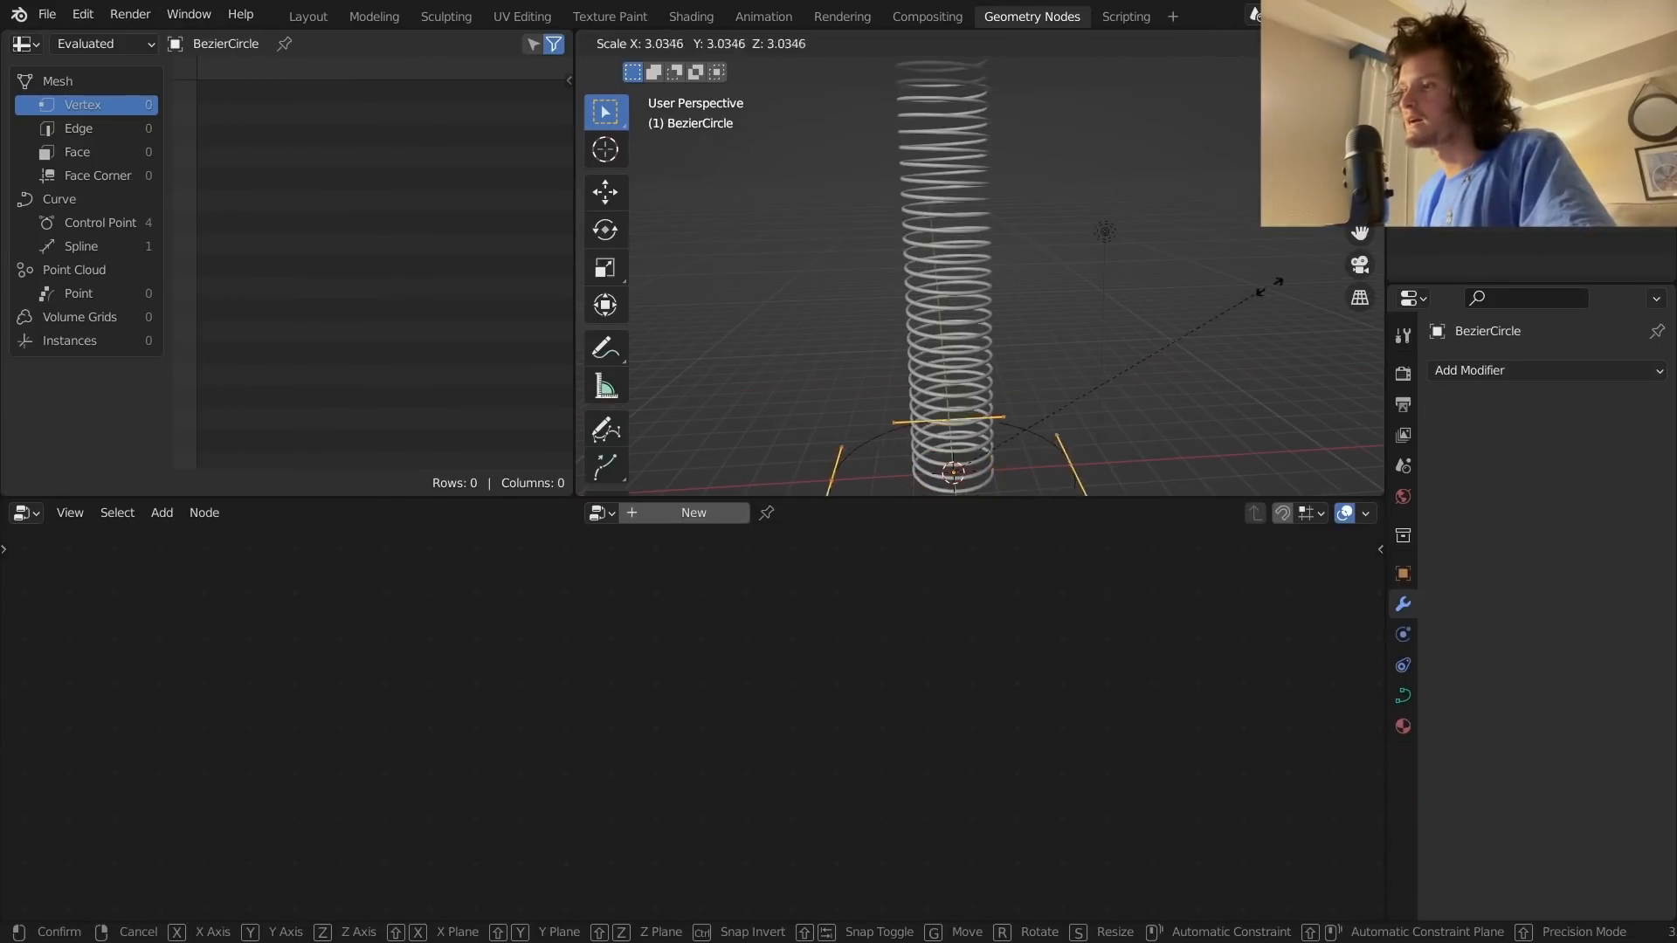
click(732, 243)
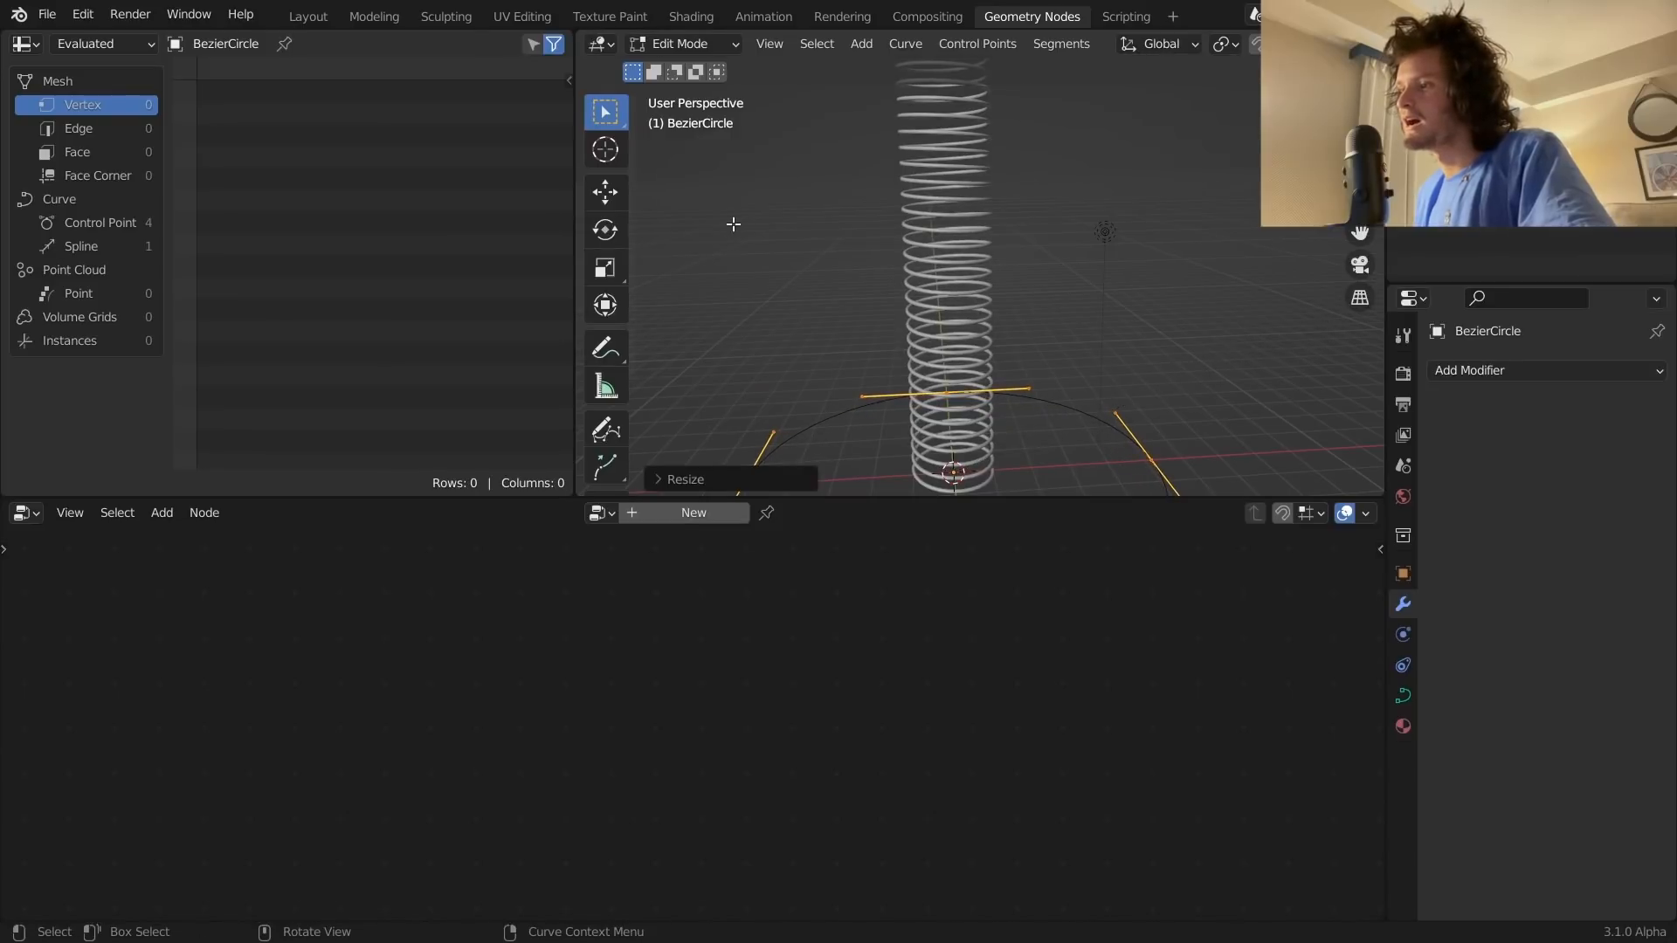
shift+middle_drag(898, 341, 957, 310)
key(Tab)
key(shift+a)
mouse_move(940, 304)
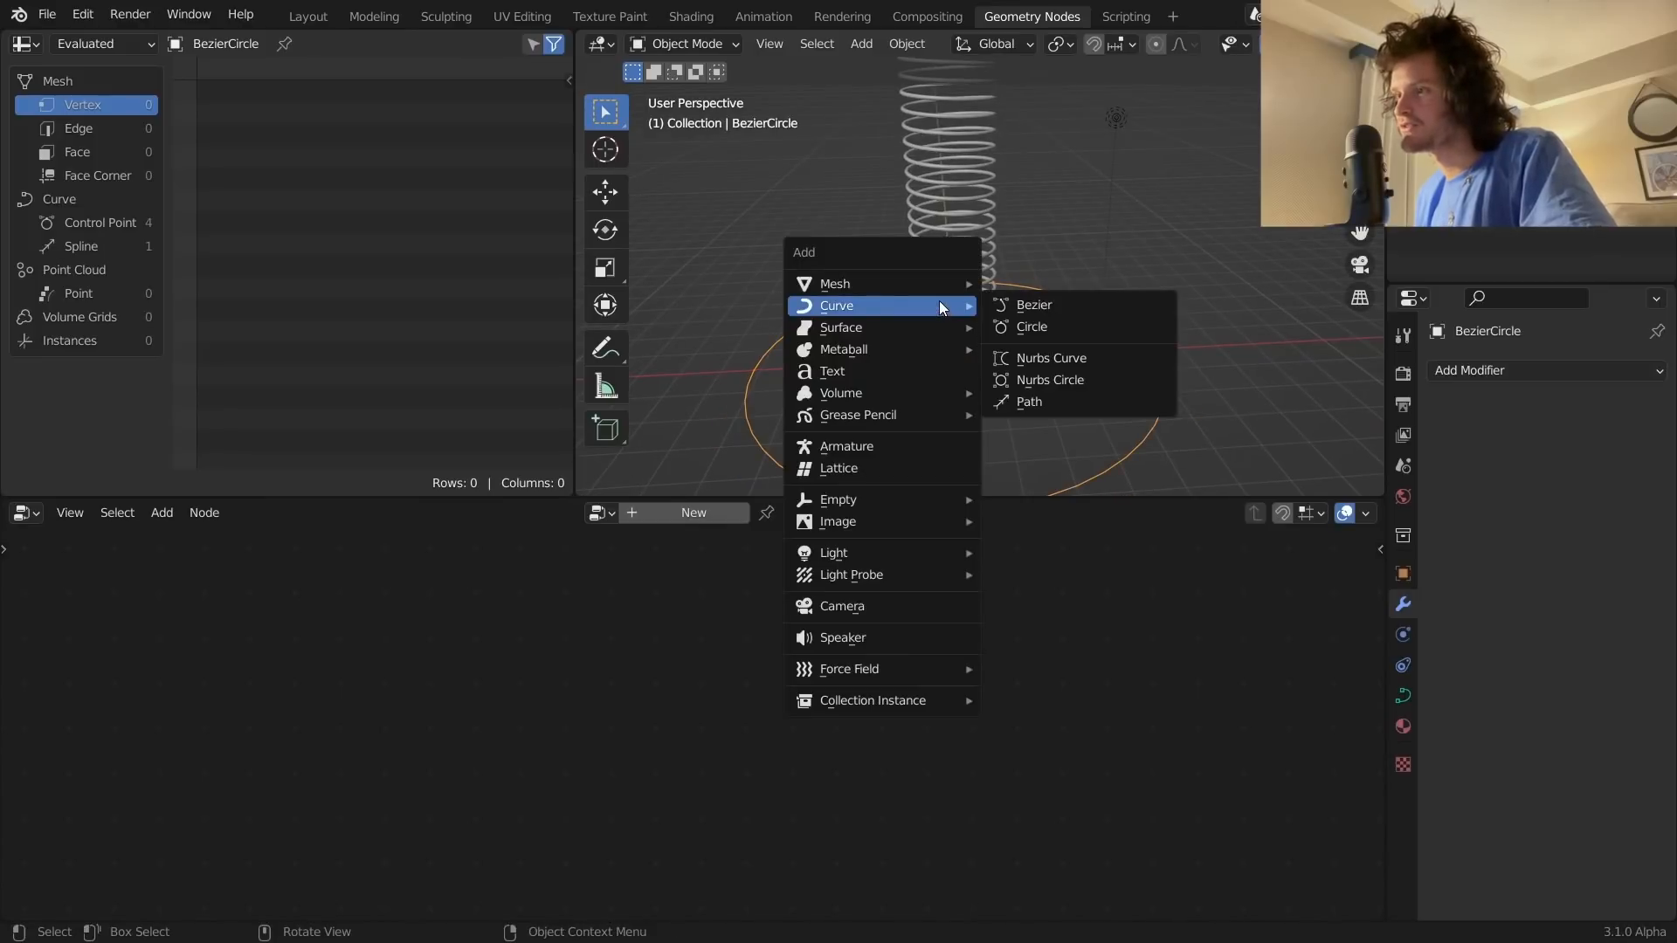
key(Escape)
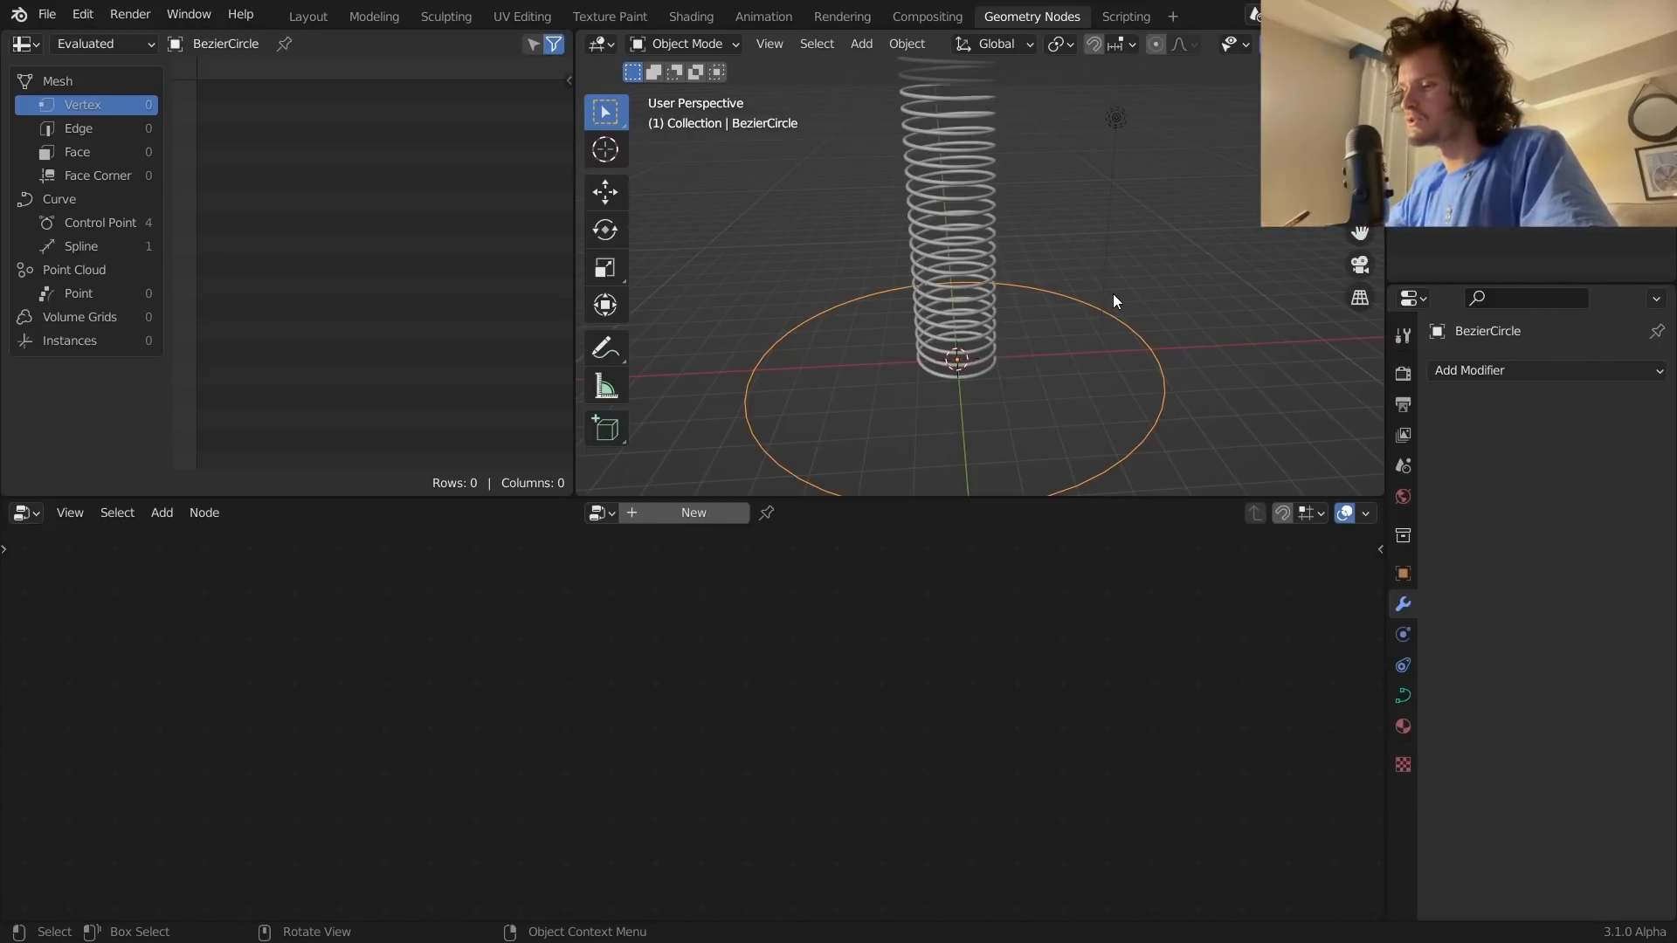
key(Tab)
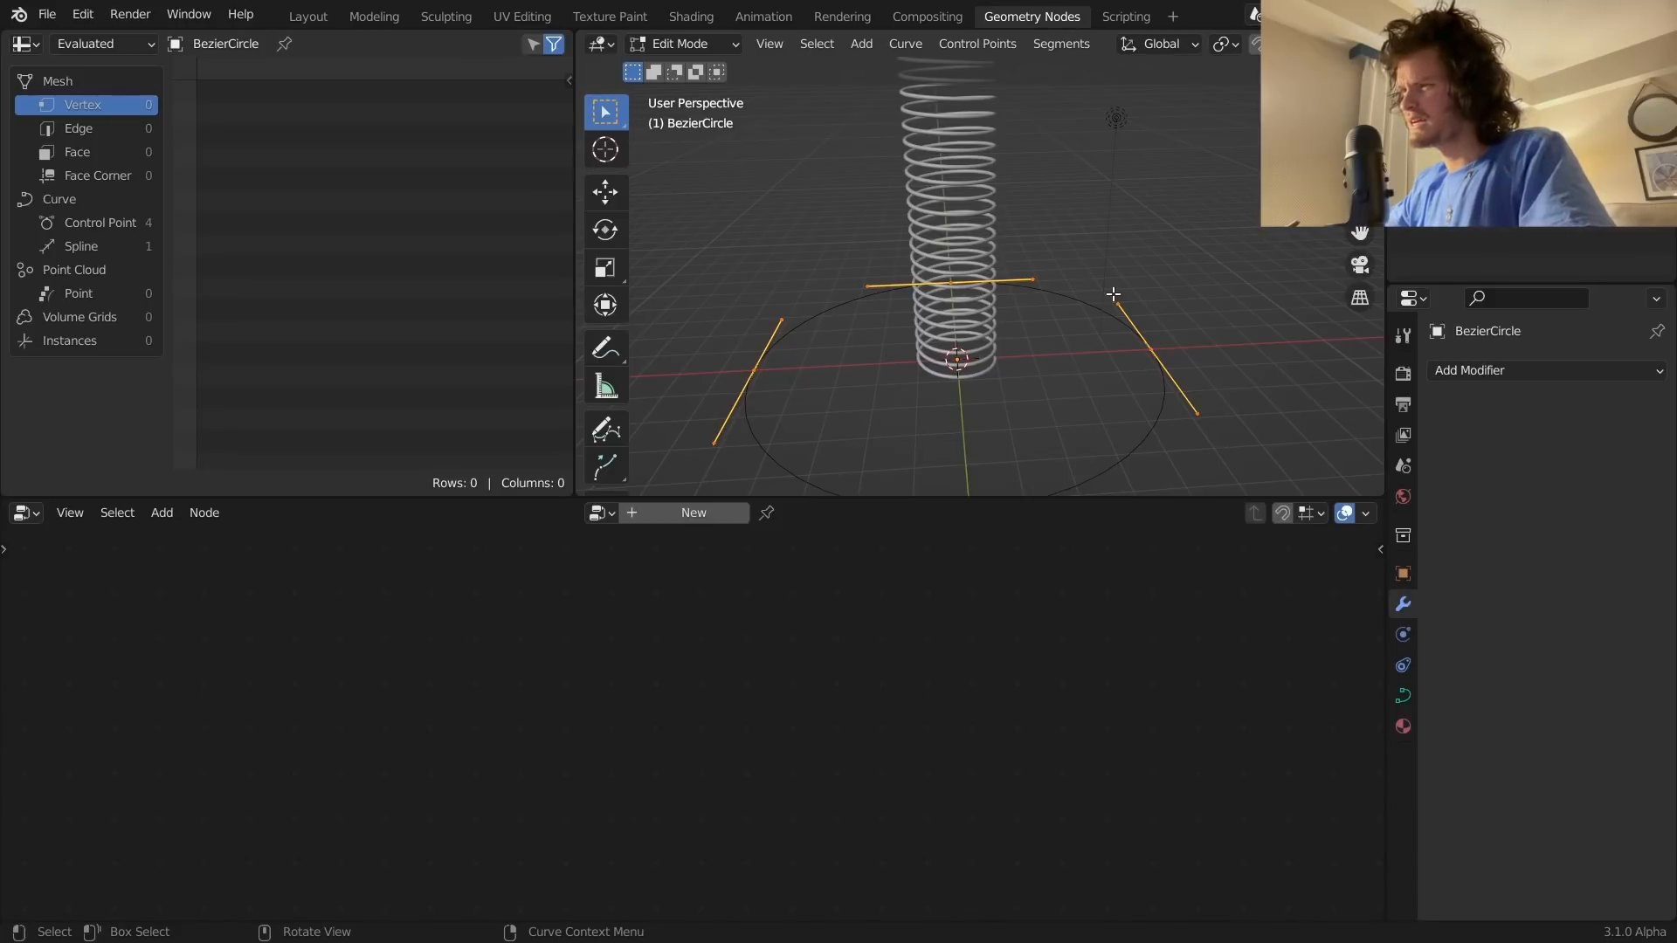
key(Tab)
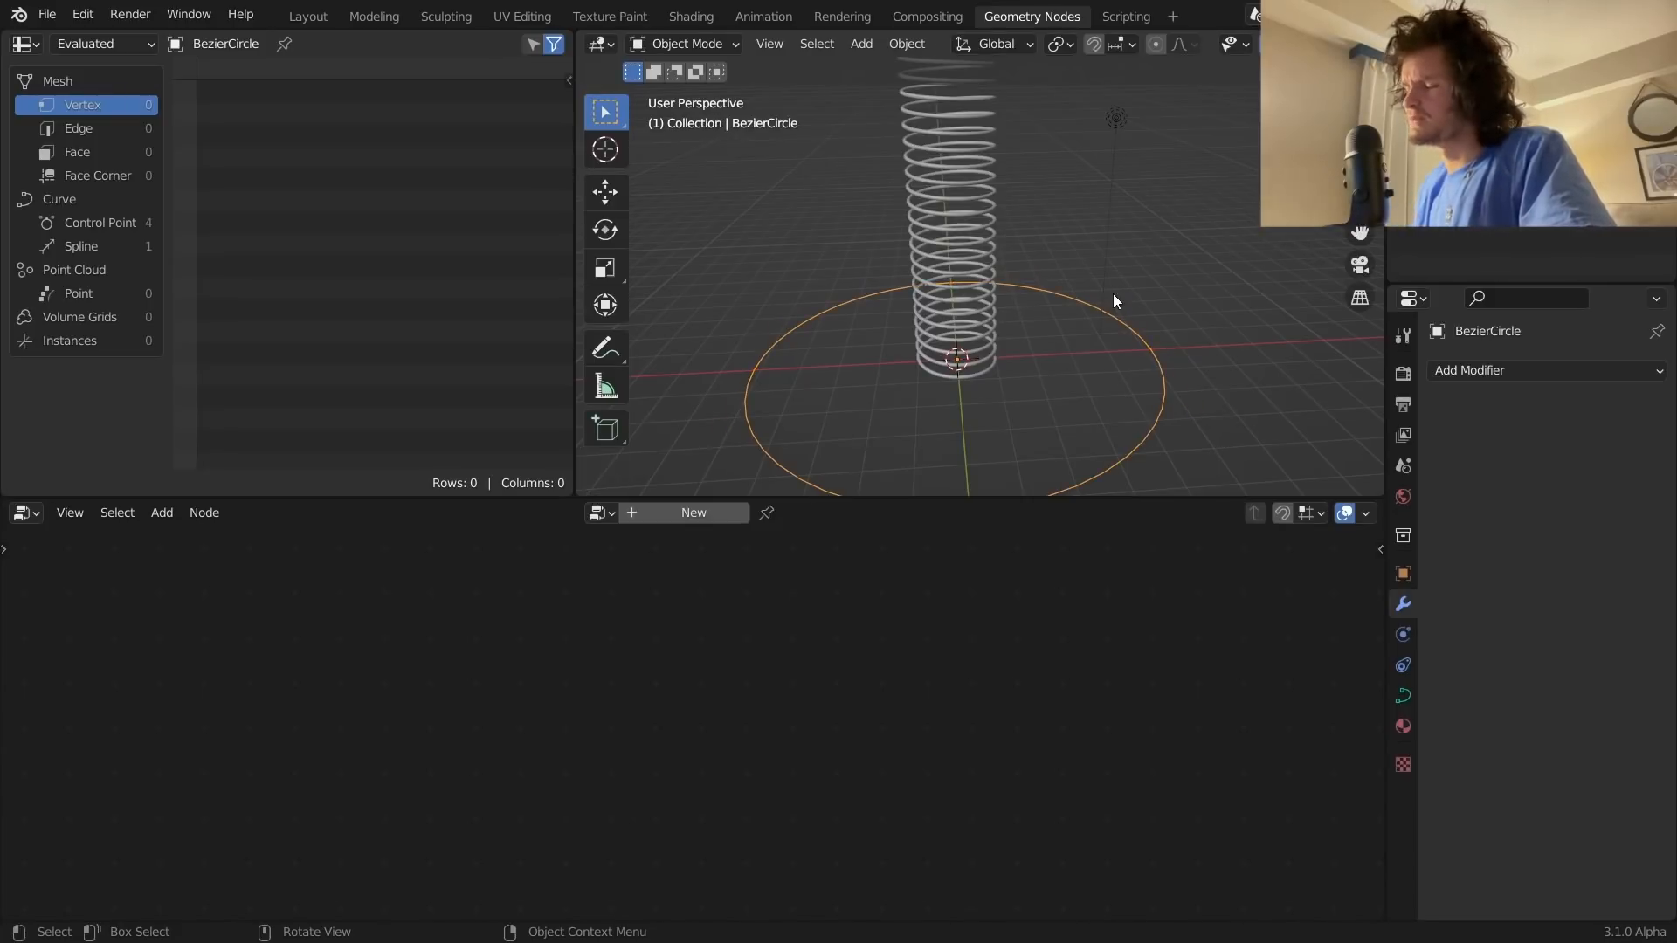
Step: Assign the Bezier circle as the Curve Object of the spring's Curve modifier
click(985, 216)
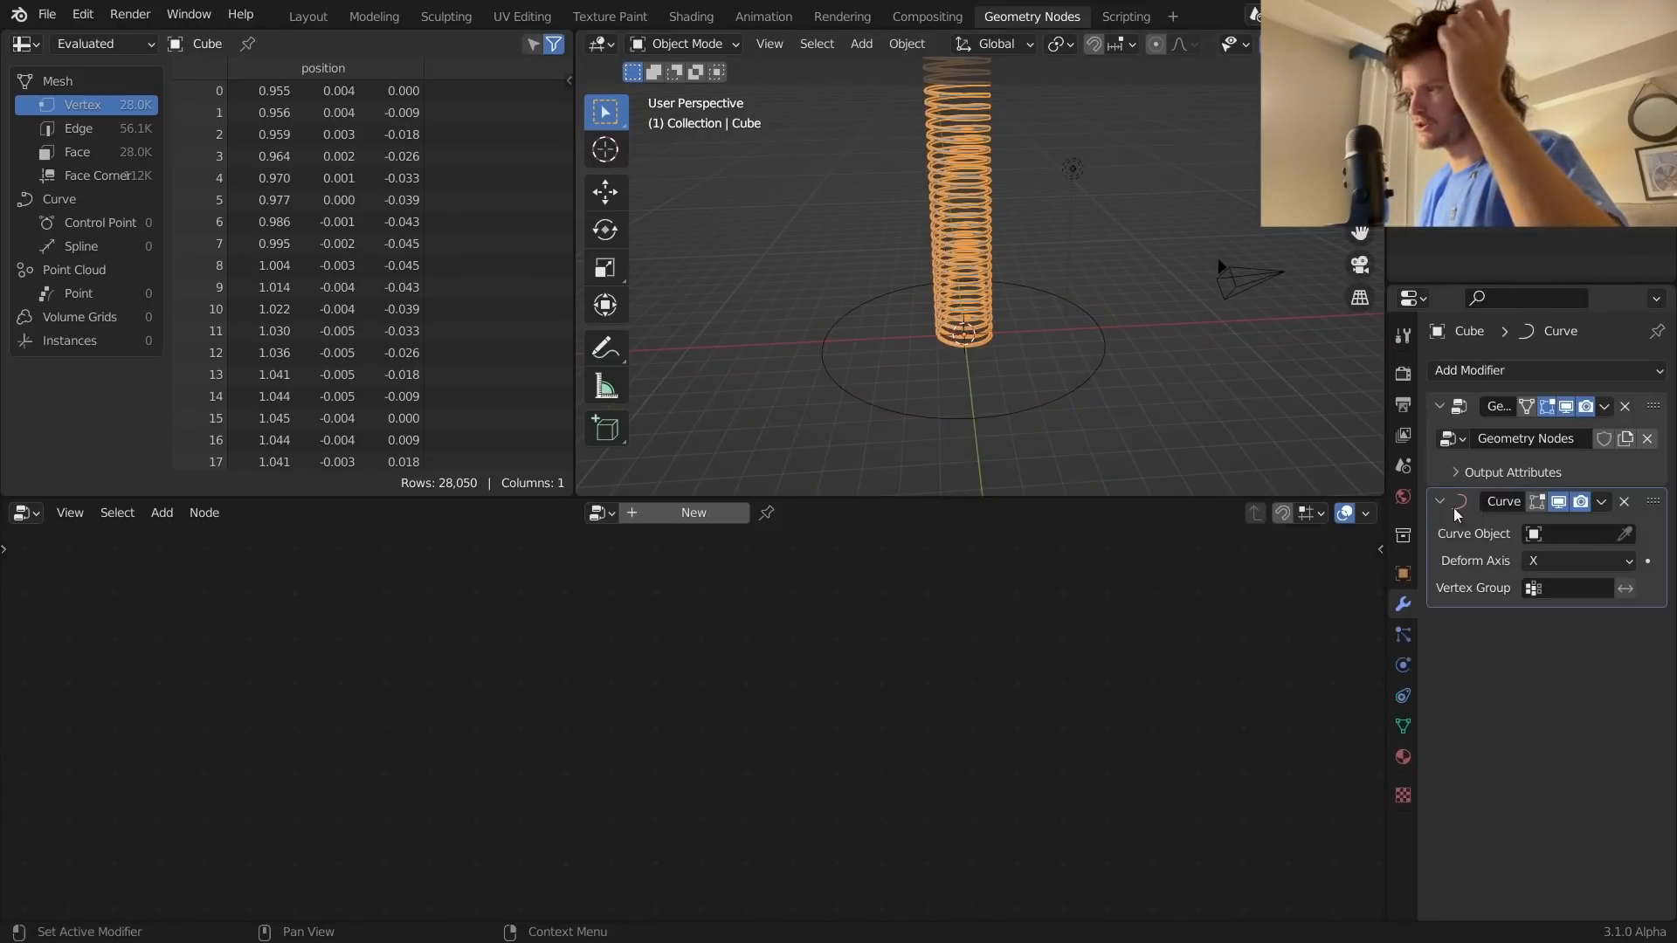
click(1566, 532)
click(1485, 567)
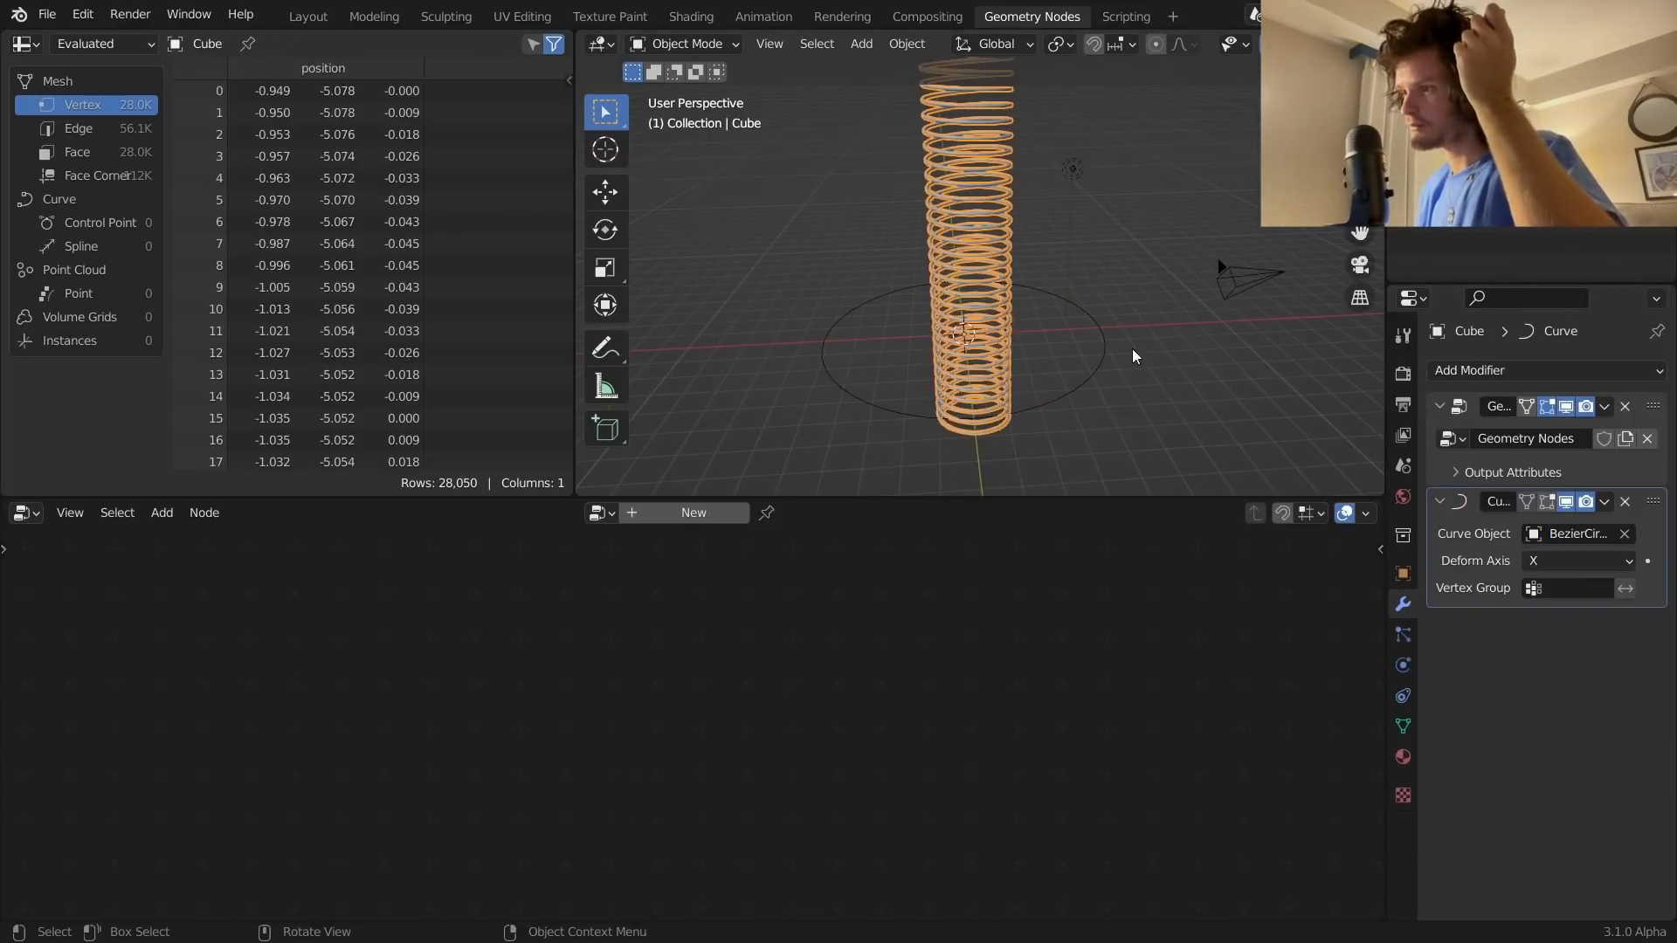
Step: Set the Deform Axis of the spring's Curve modifier to Z and select the Bezier circle
click(1572, 560)
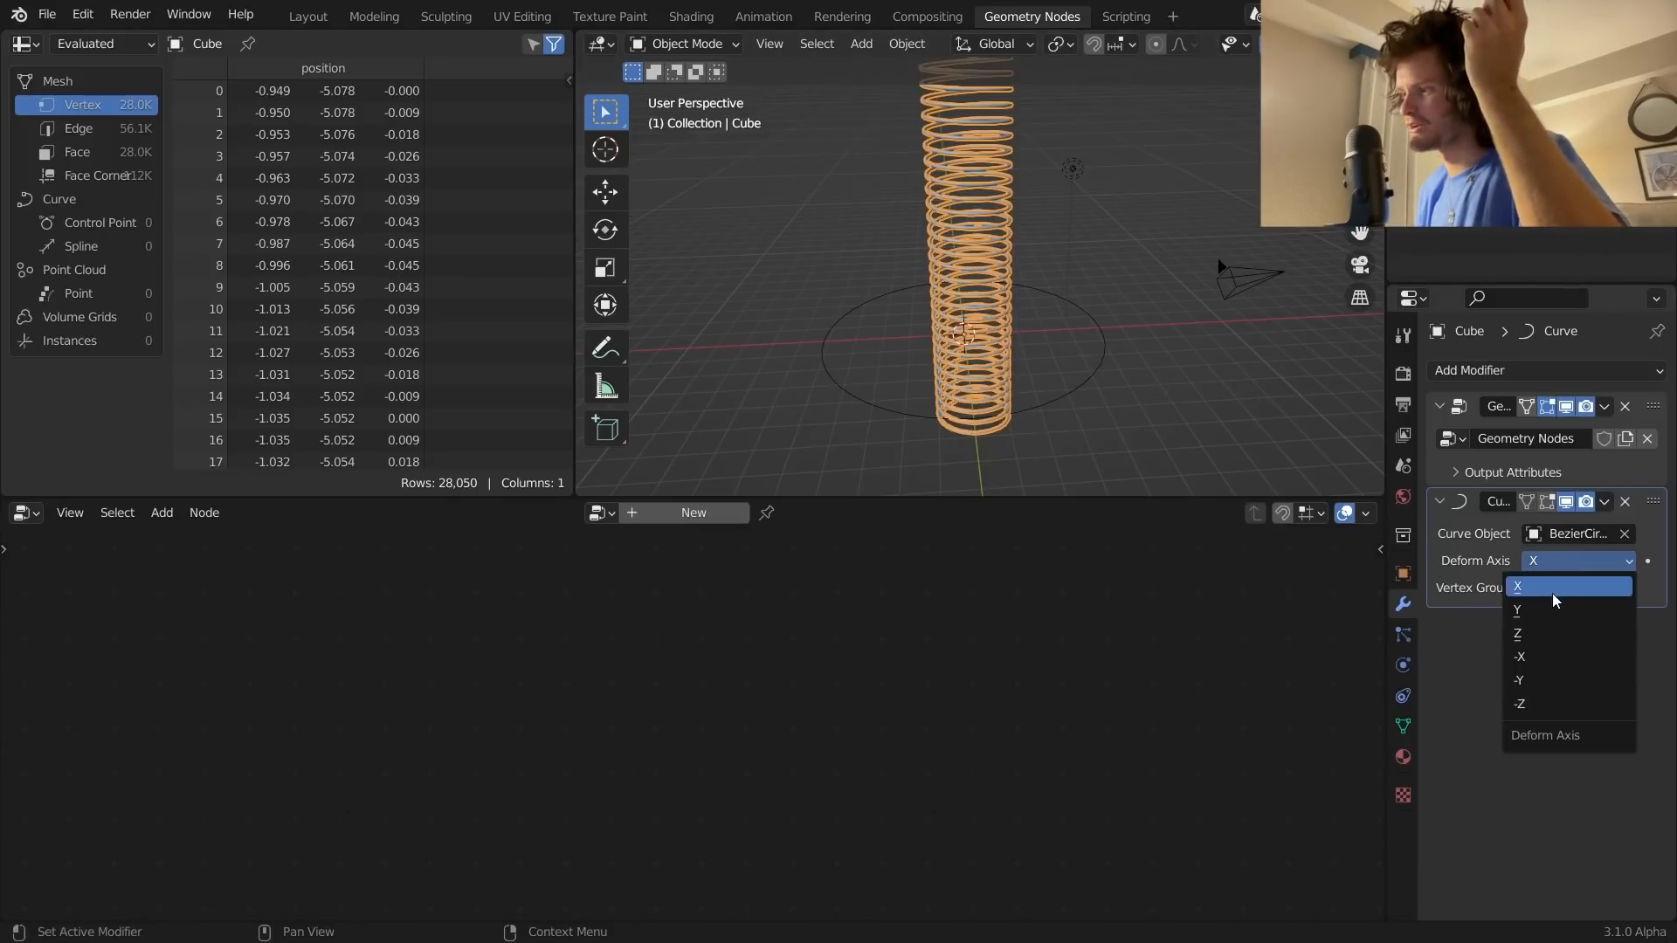
click(1550, 609)
click(1572, 560)
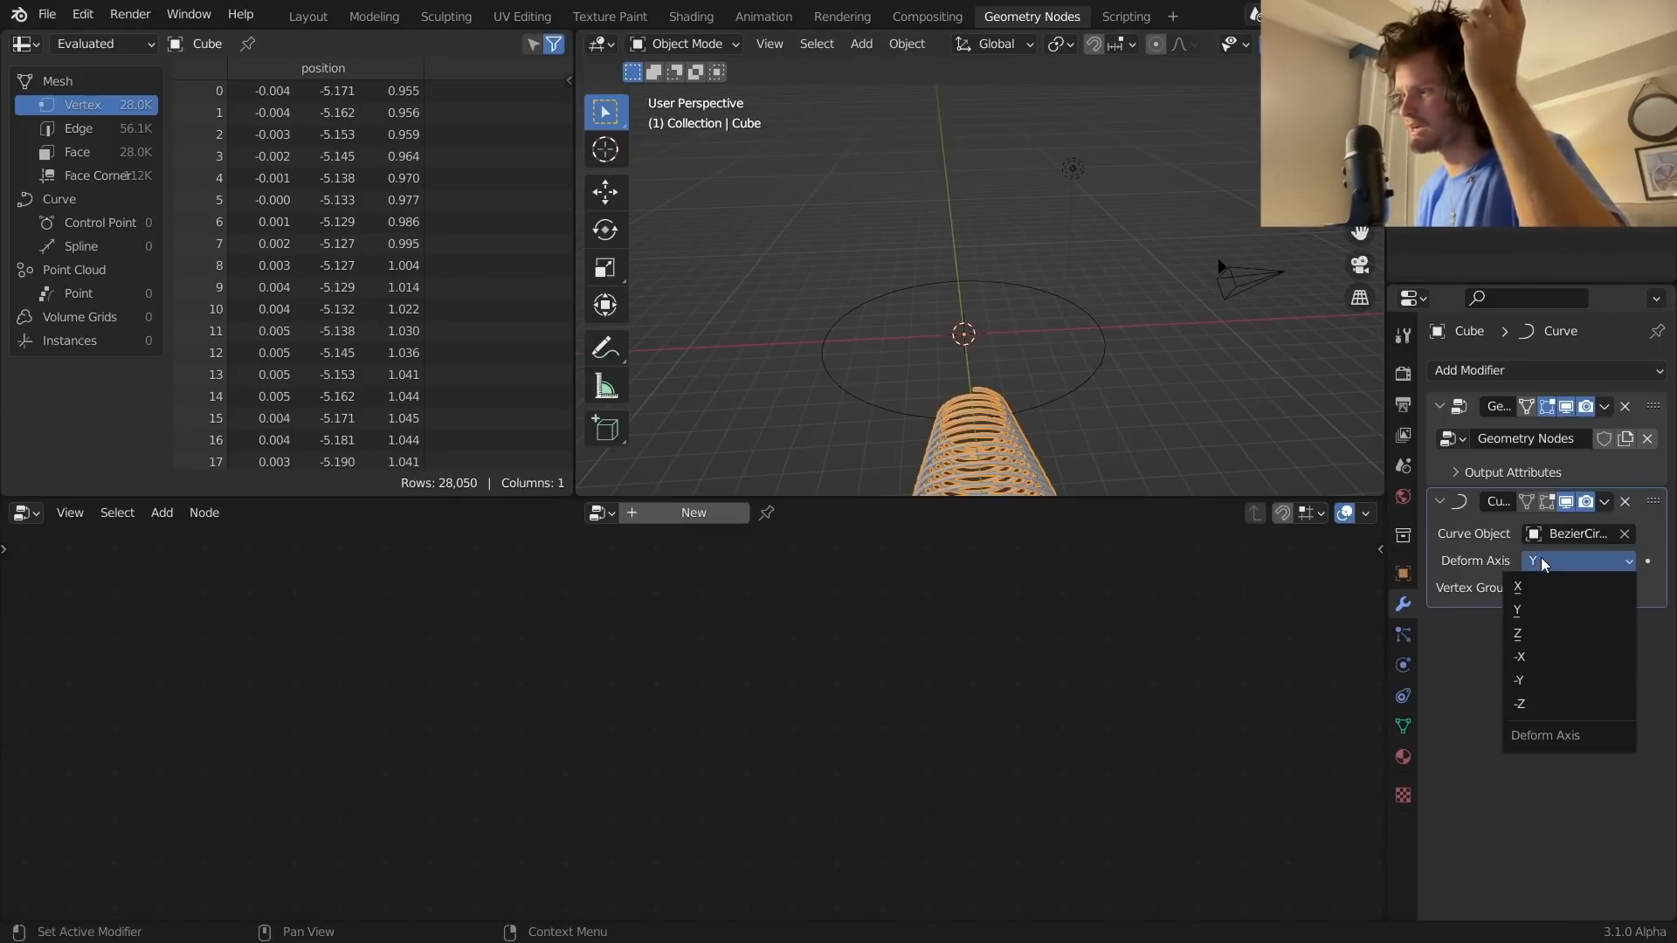
click(1541, 634)
click(960, 243)
middle_drag(960, 242, 941, 332)
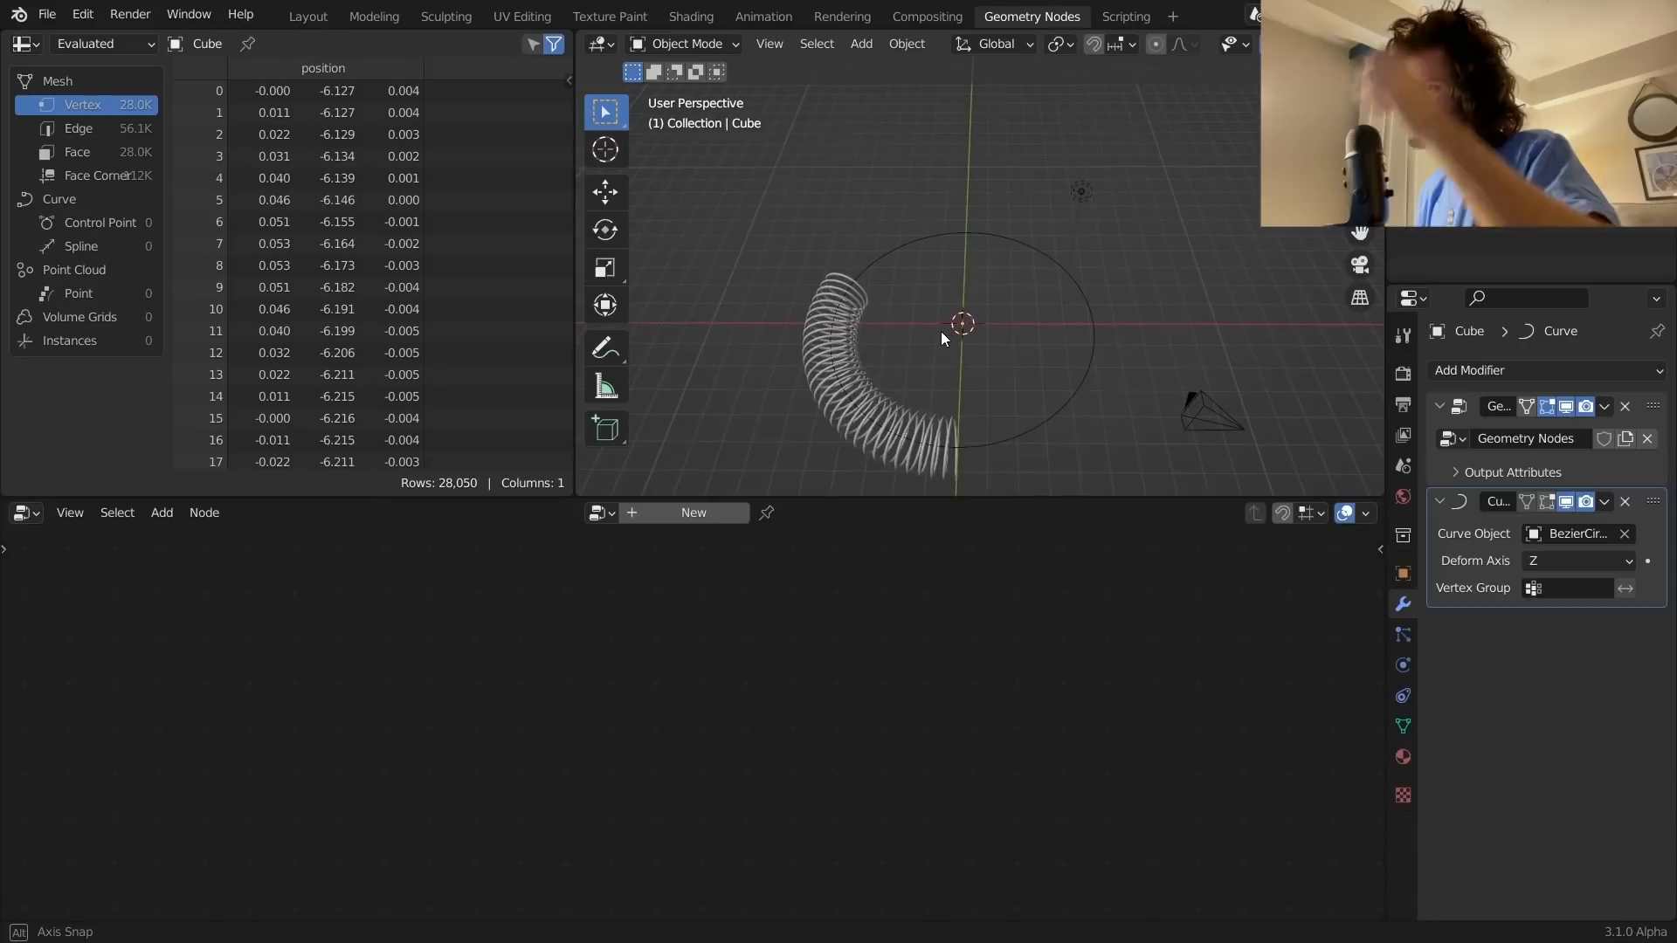
click(955, 237)
key(r)
key(x)
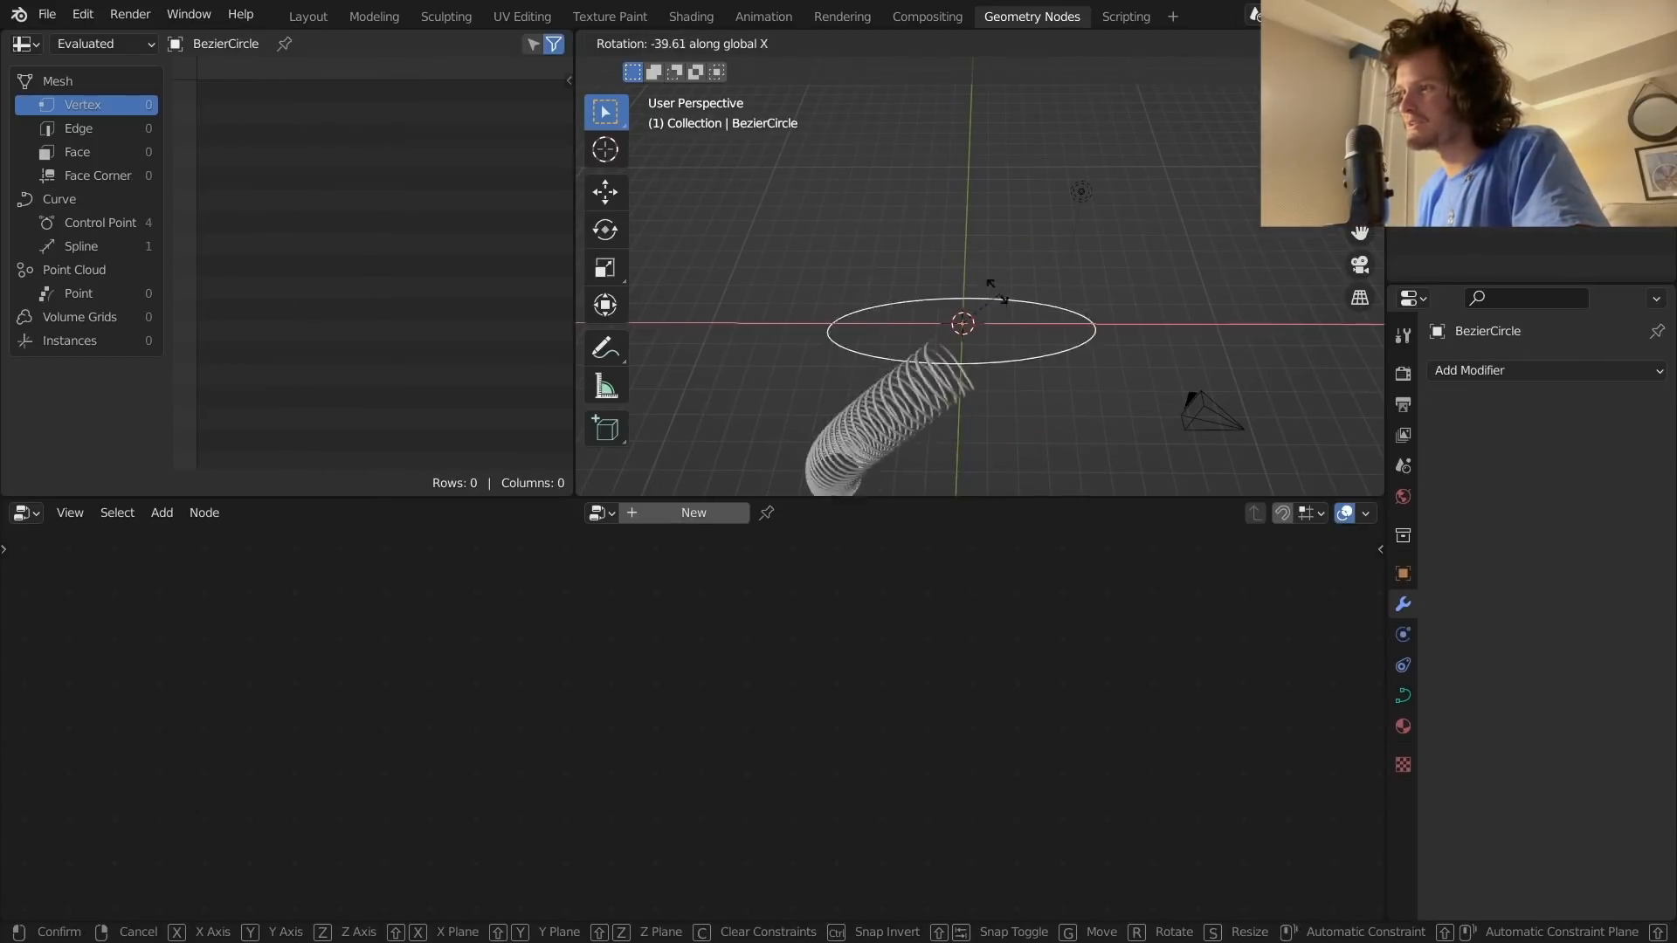
right_click(983, 307)
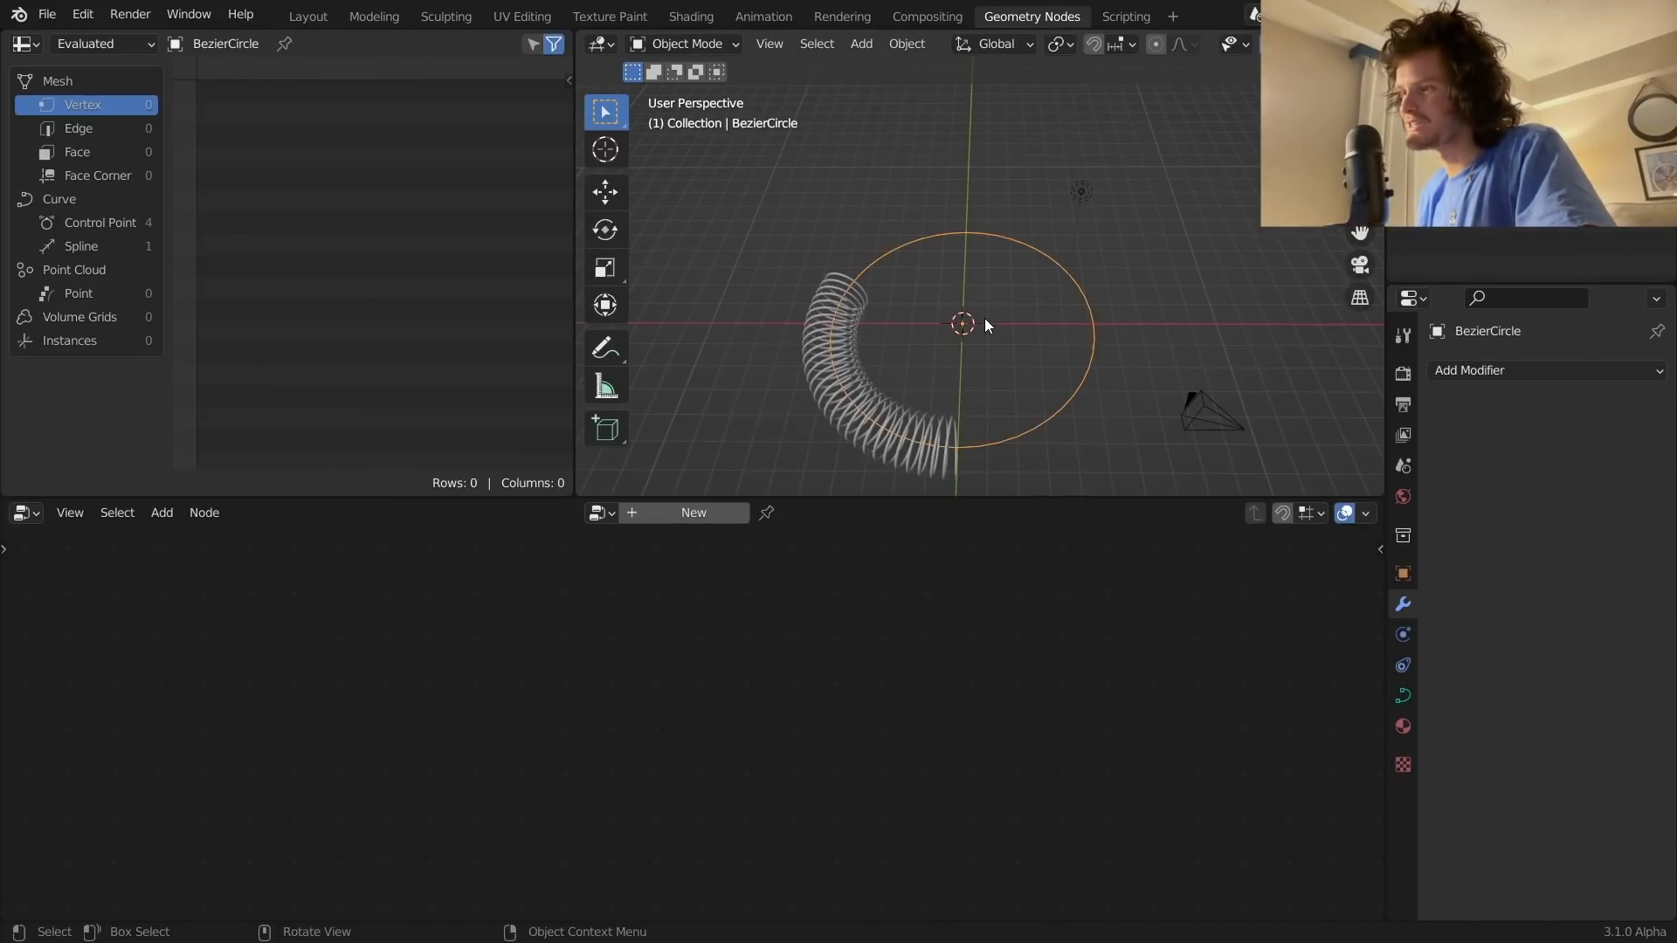
key(r)
key(x)
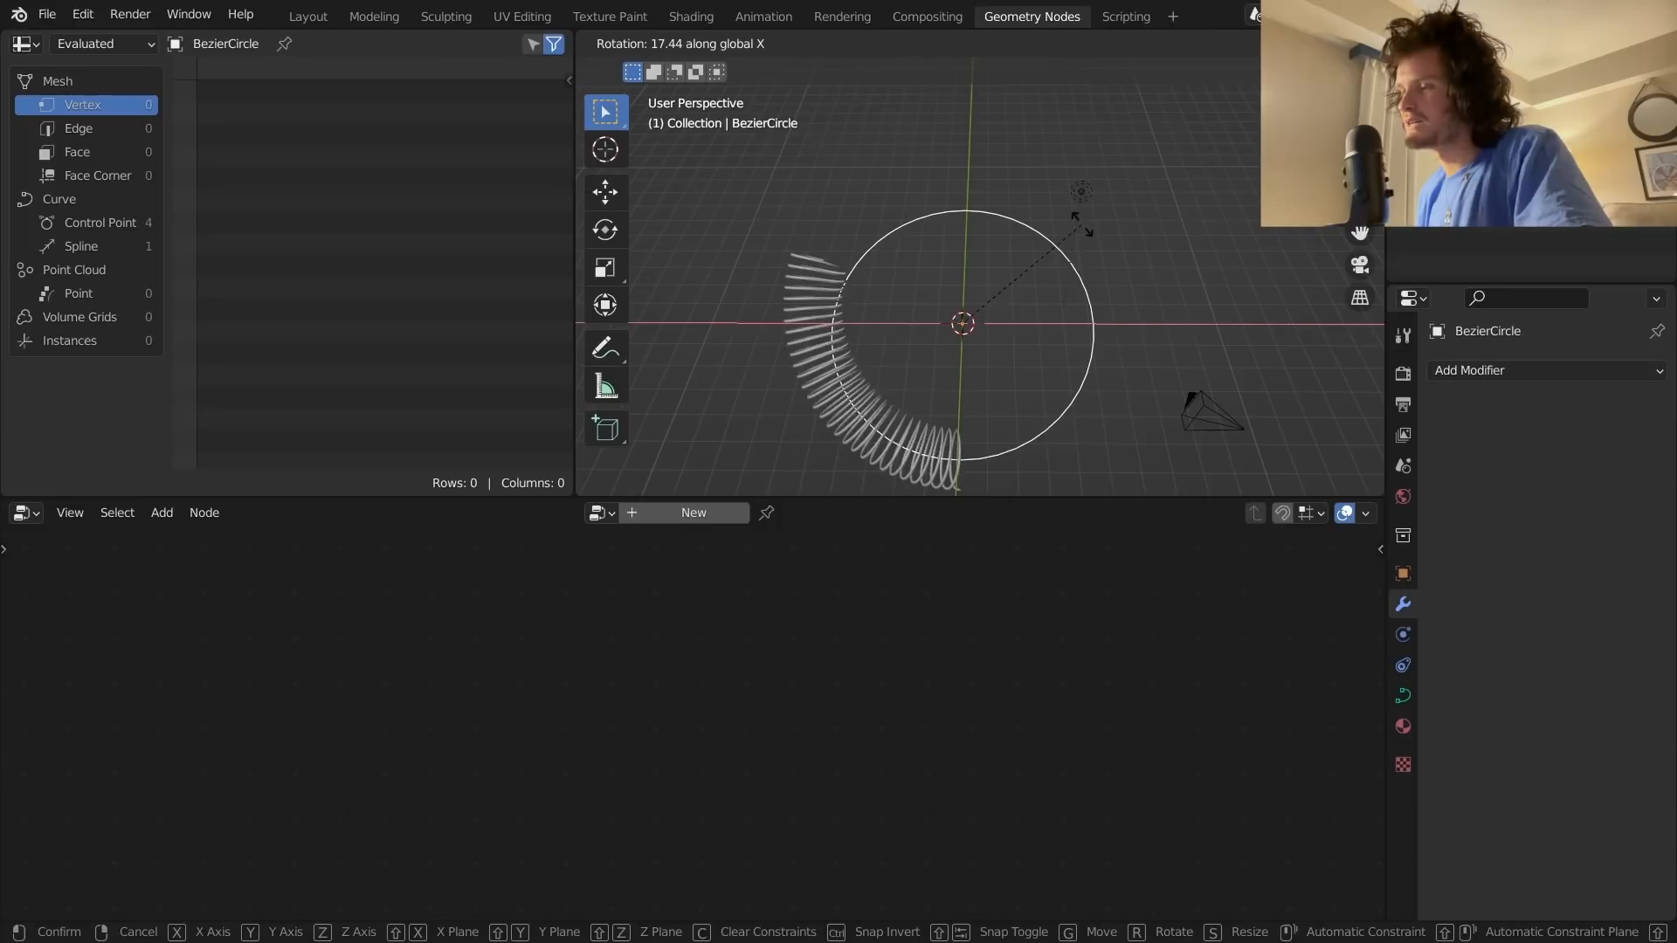
right_click(1081, 231)
Step: Rotate all of the Bezier circle's points 90° about the X axis in Edit Mode, and return to Object Mode
key(Tab)
key(r)
key(x)
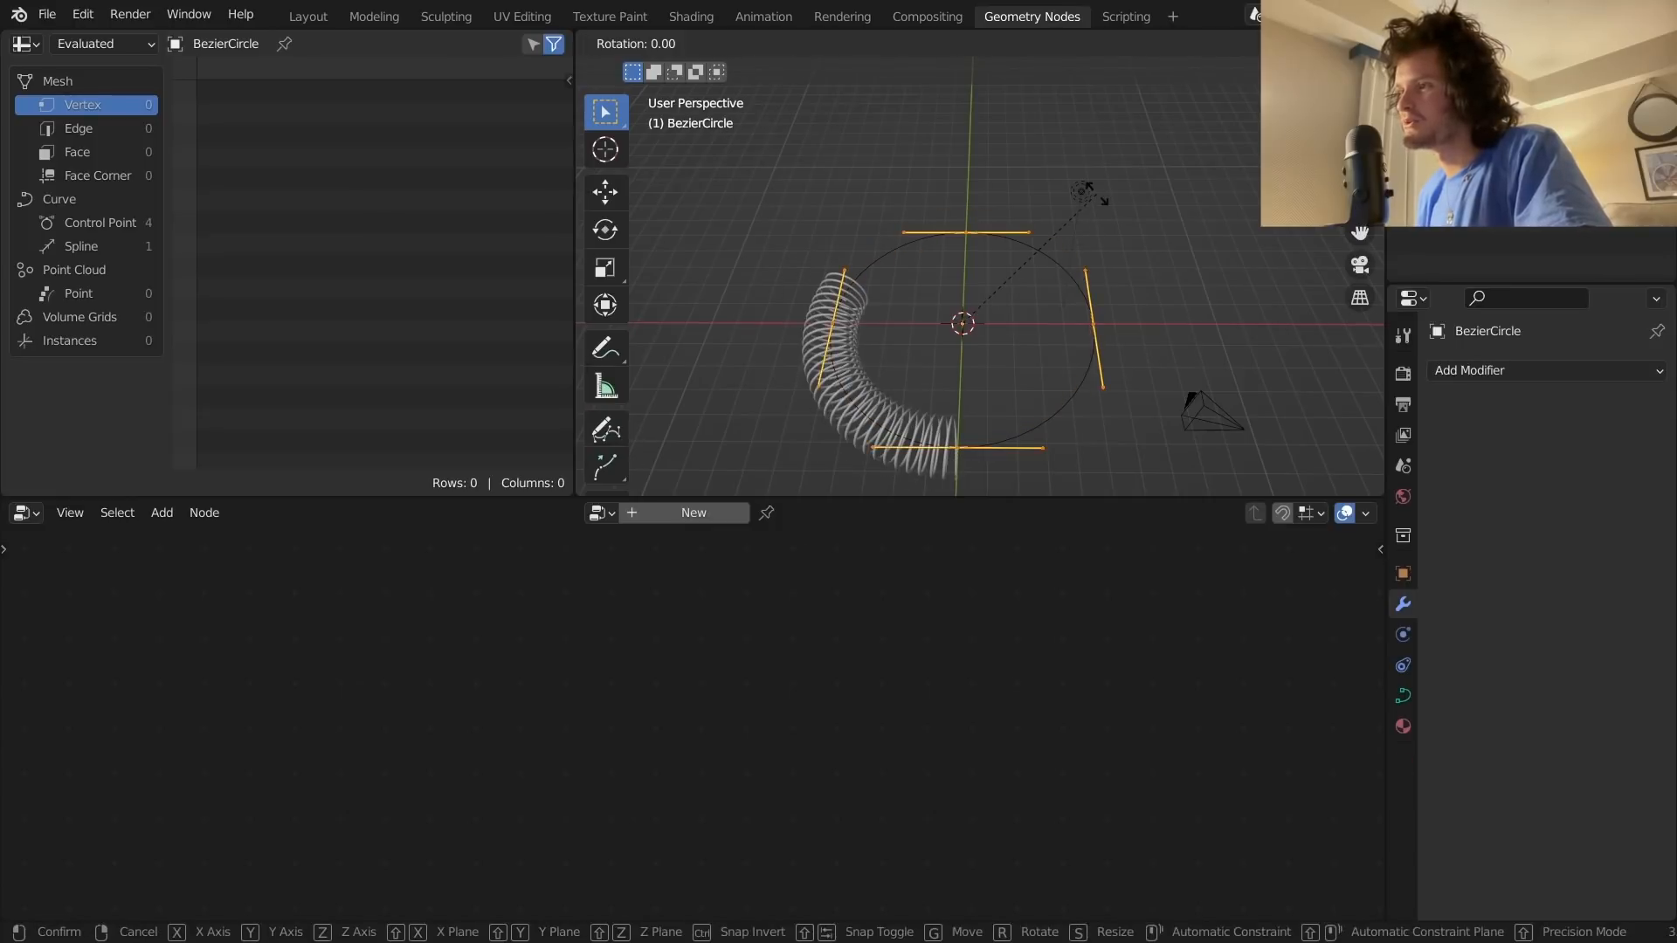
text(9)
key(Return)
middle_drag(985, 178, 960, 225)
key(Tab)
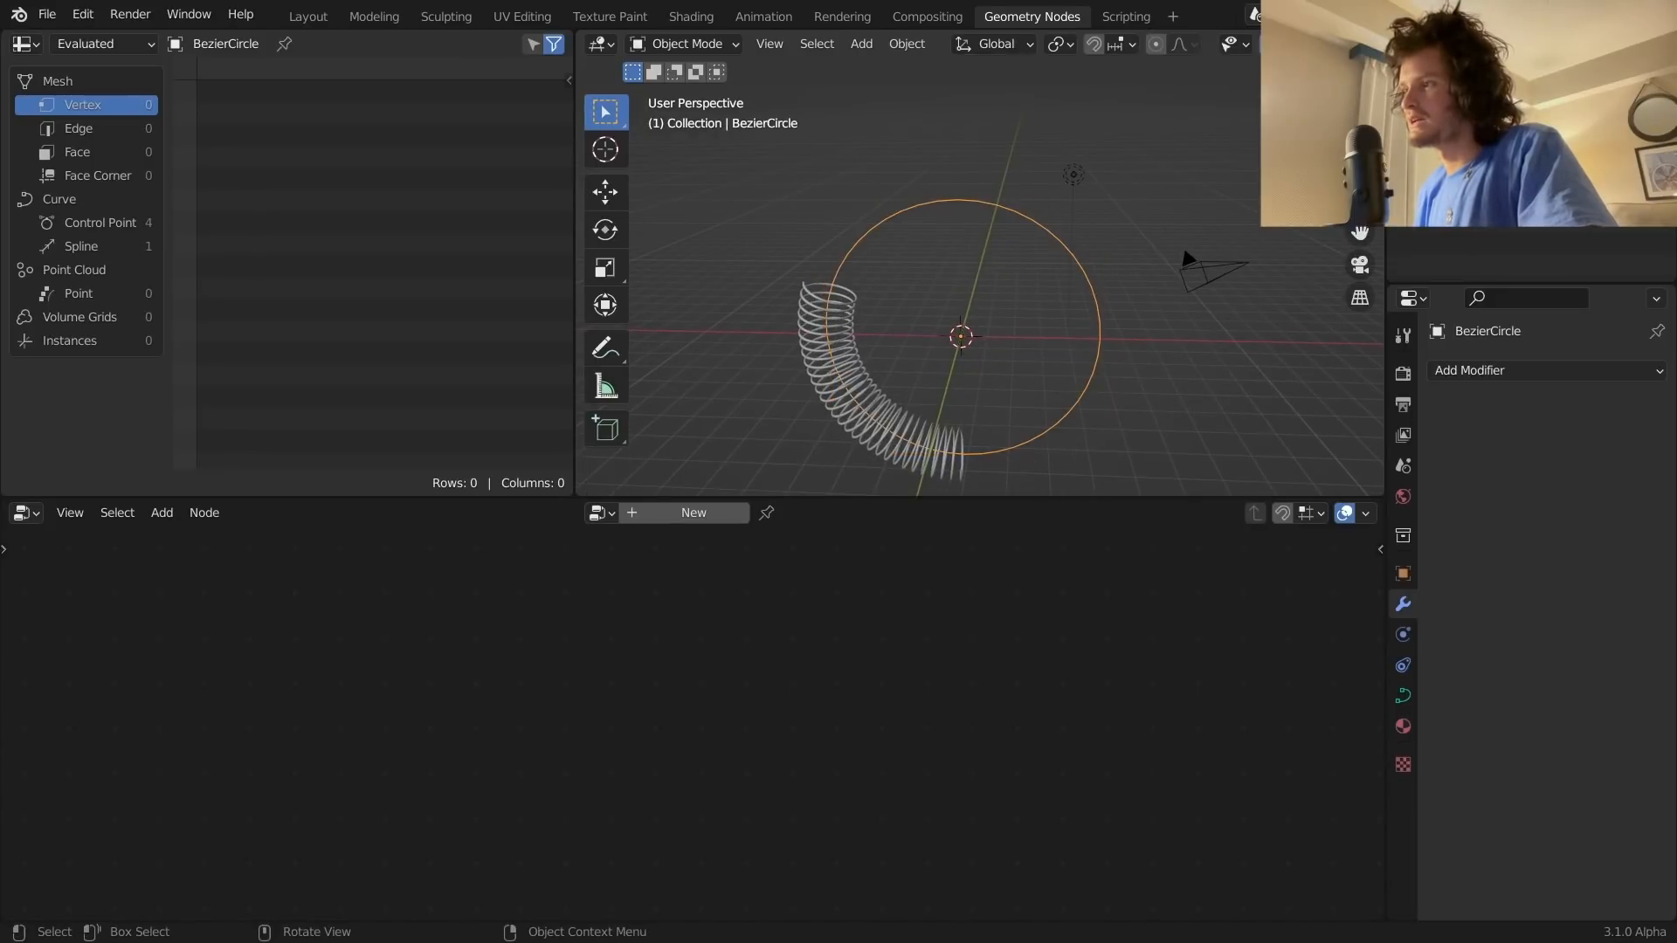
Step: Try rotating the Bezier circle from the front view, freely in Object Mode and Edit Mode and by 90° about Z
key(KP_1)
key(r)
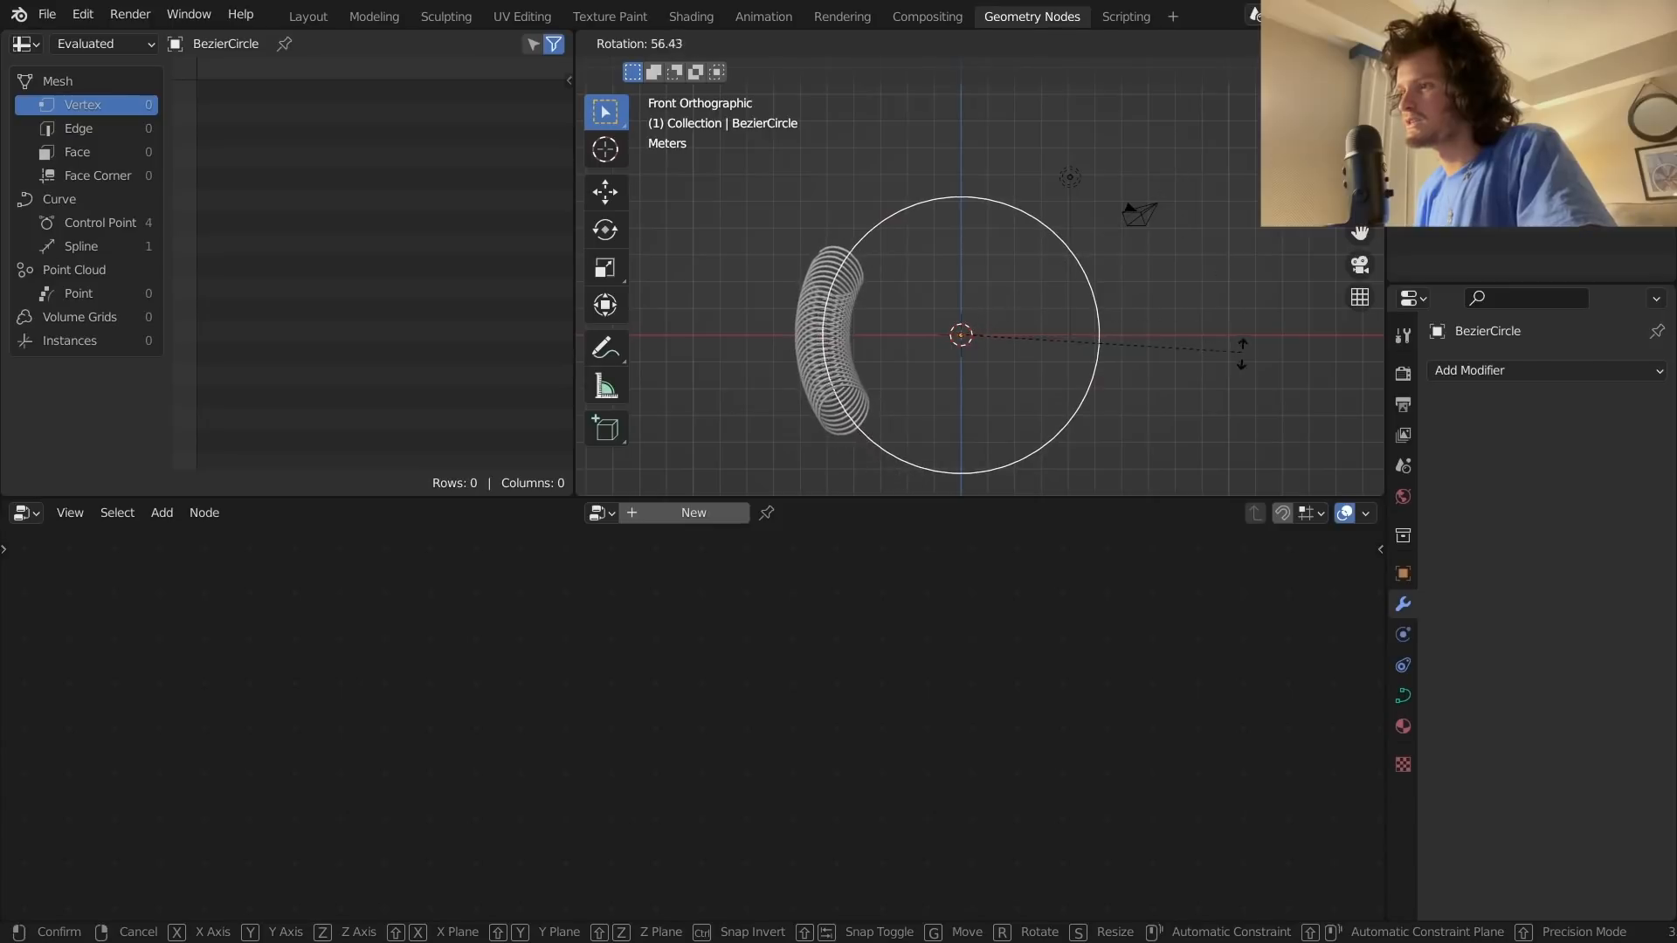
click(1237, 344)
key(ctrl+z)
key(Tab)
key(r)
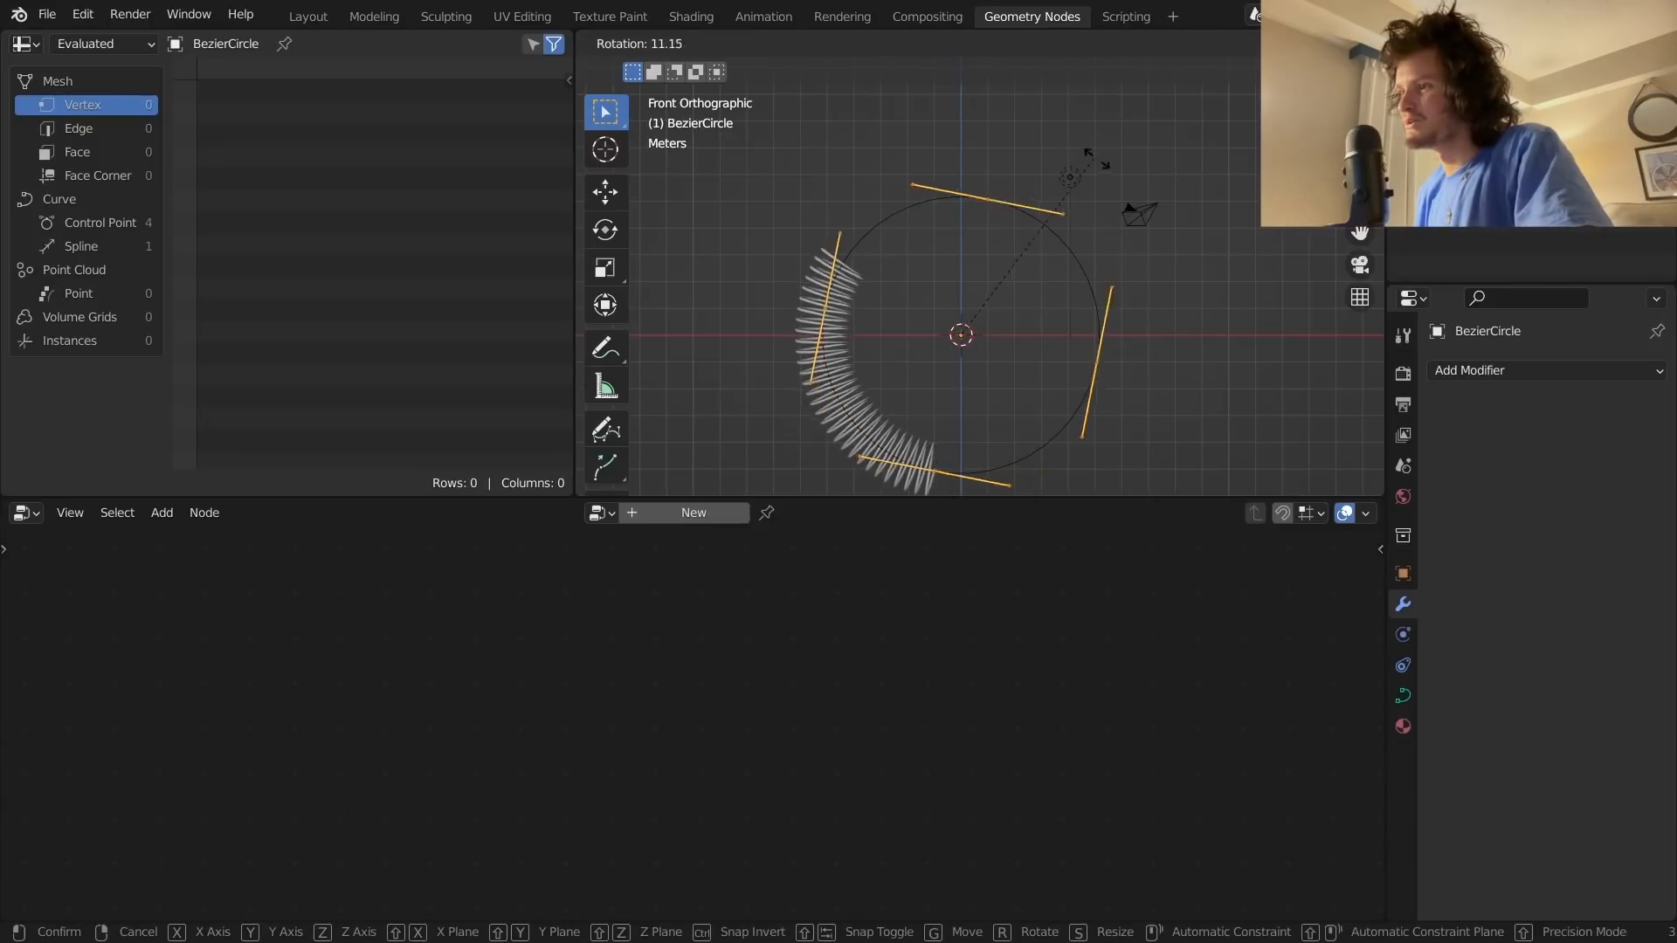
click(1296, 483)
key(ctrl+z)
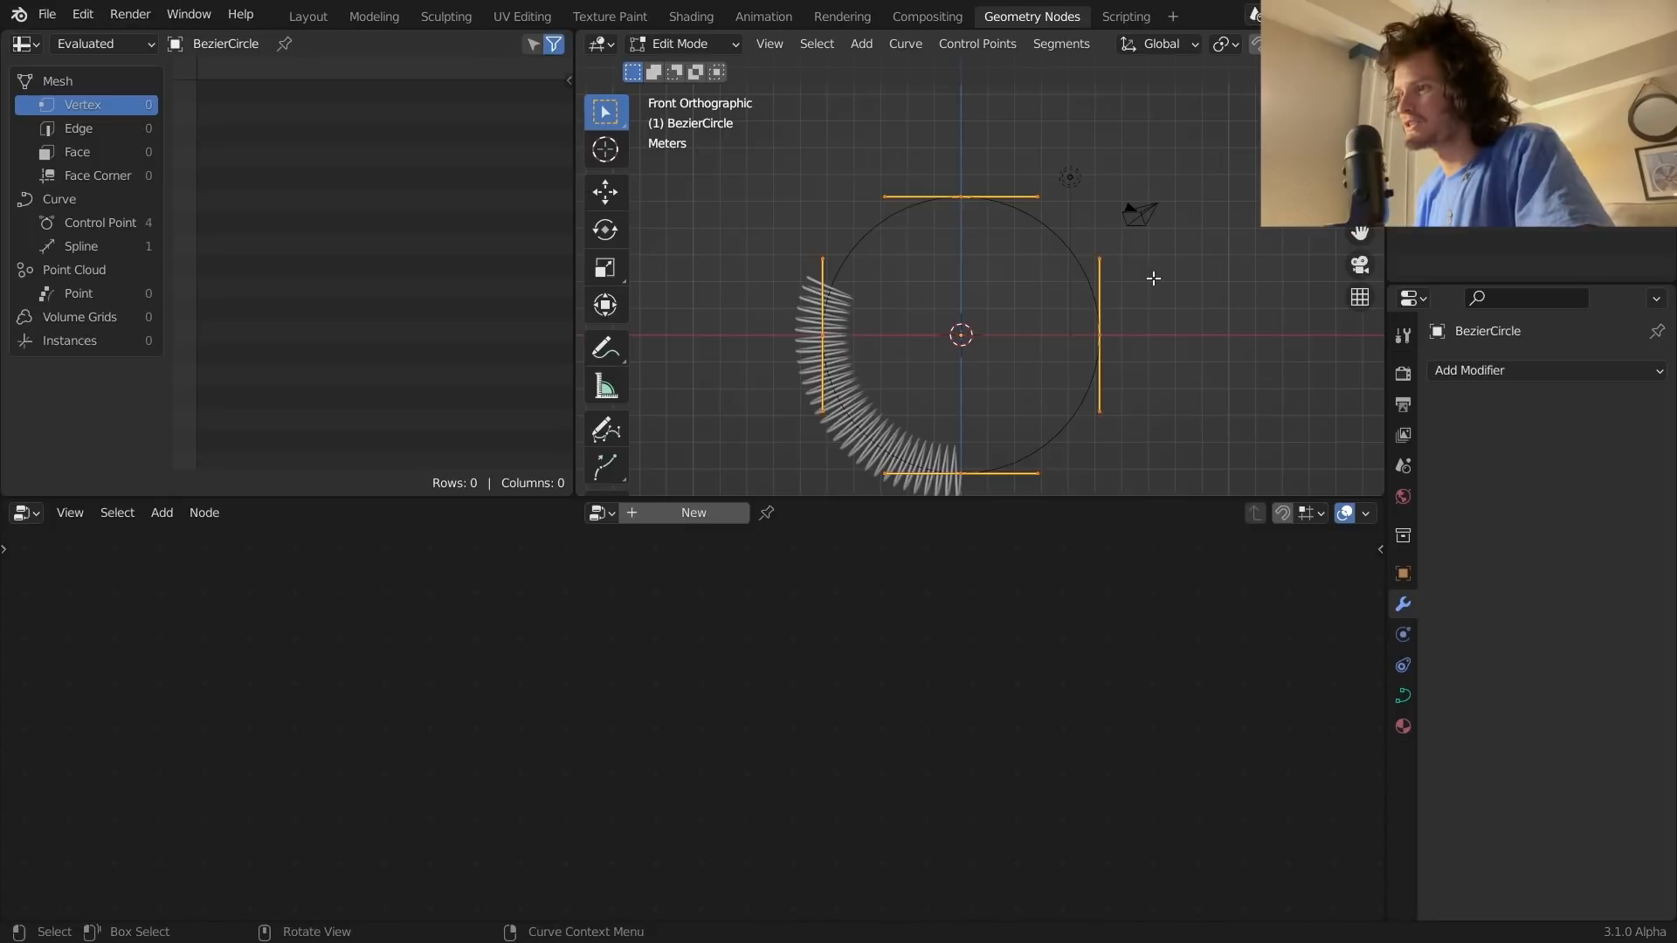
text(rz90)
key(Return)
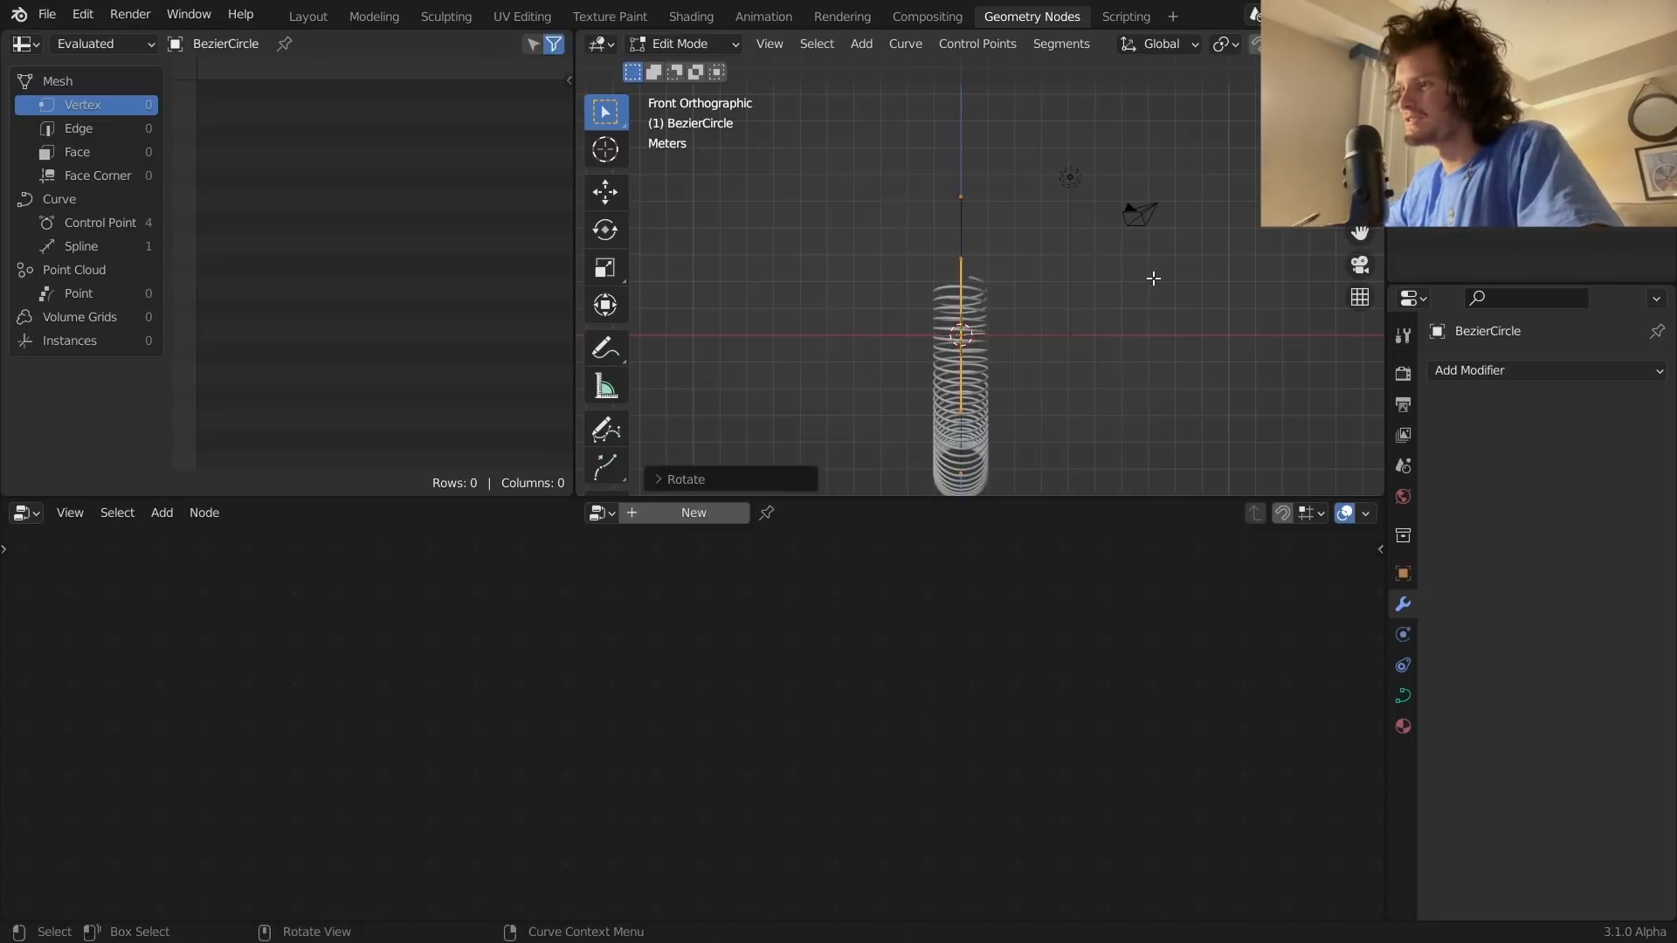
Step: Rotate the Bezier circle's points 90° about the global Y axis and leave Edit Mode
key(r)
key(y)
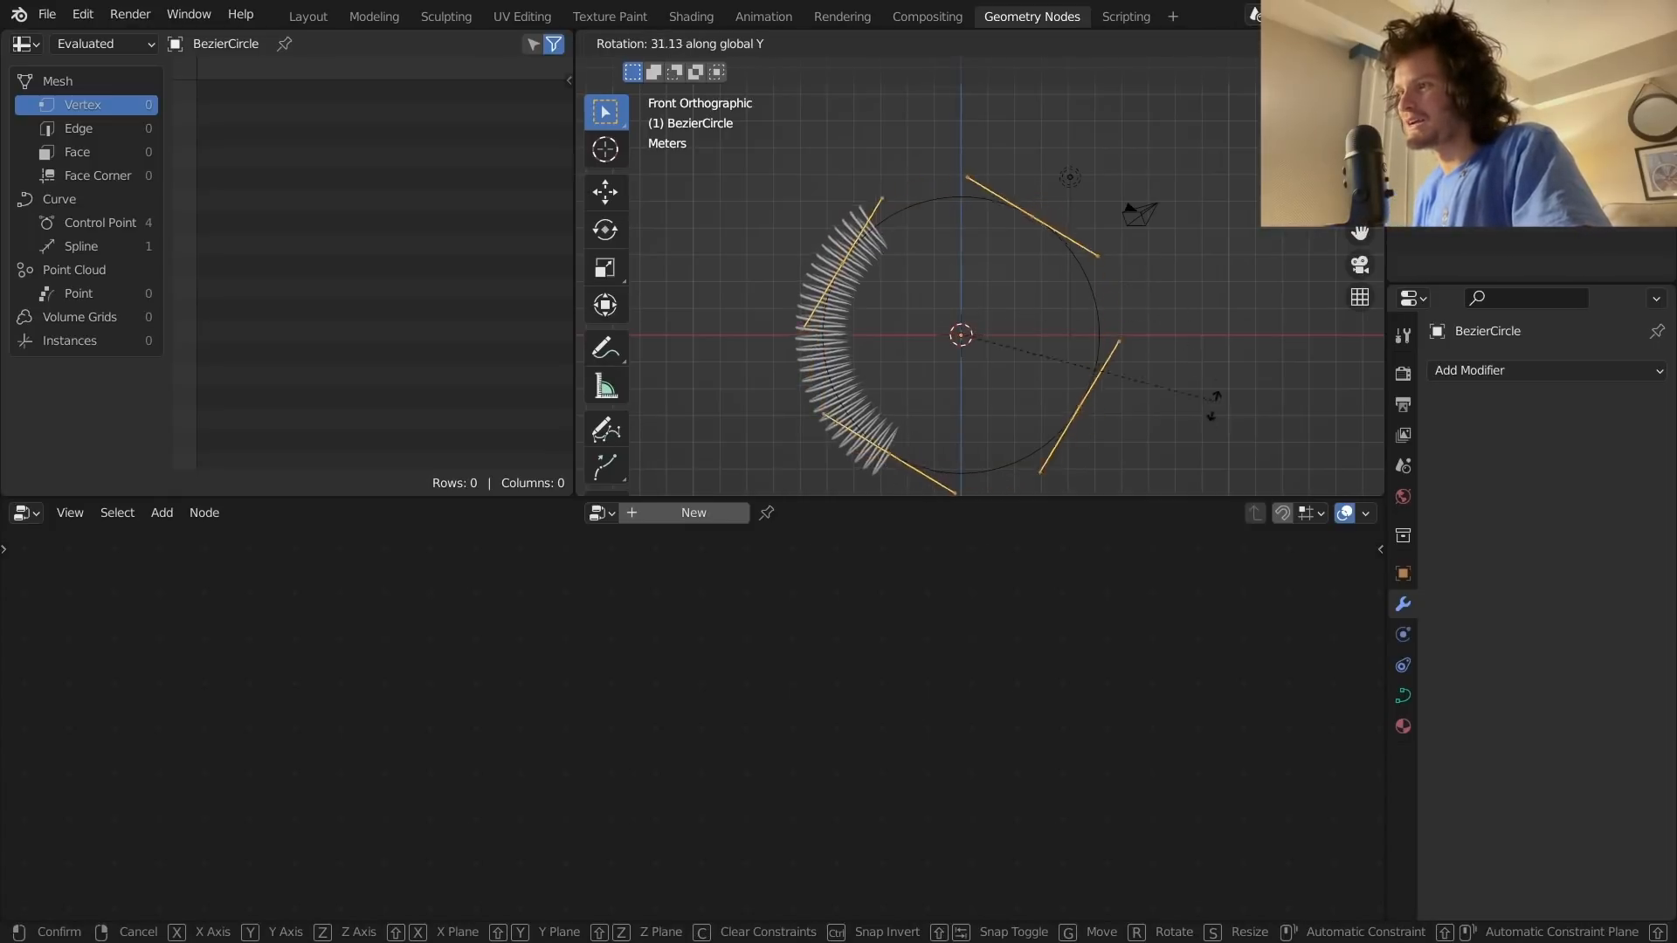
text(90)
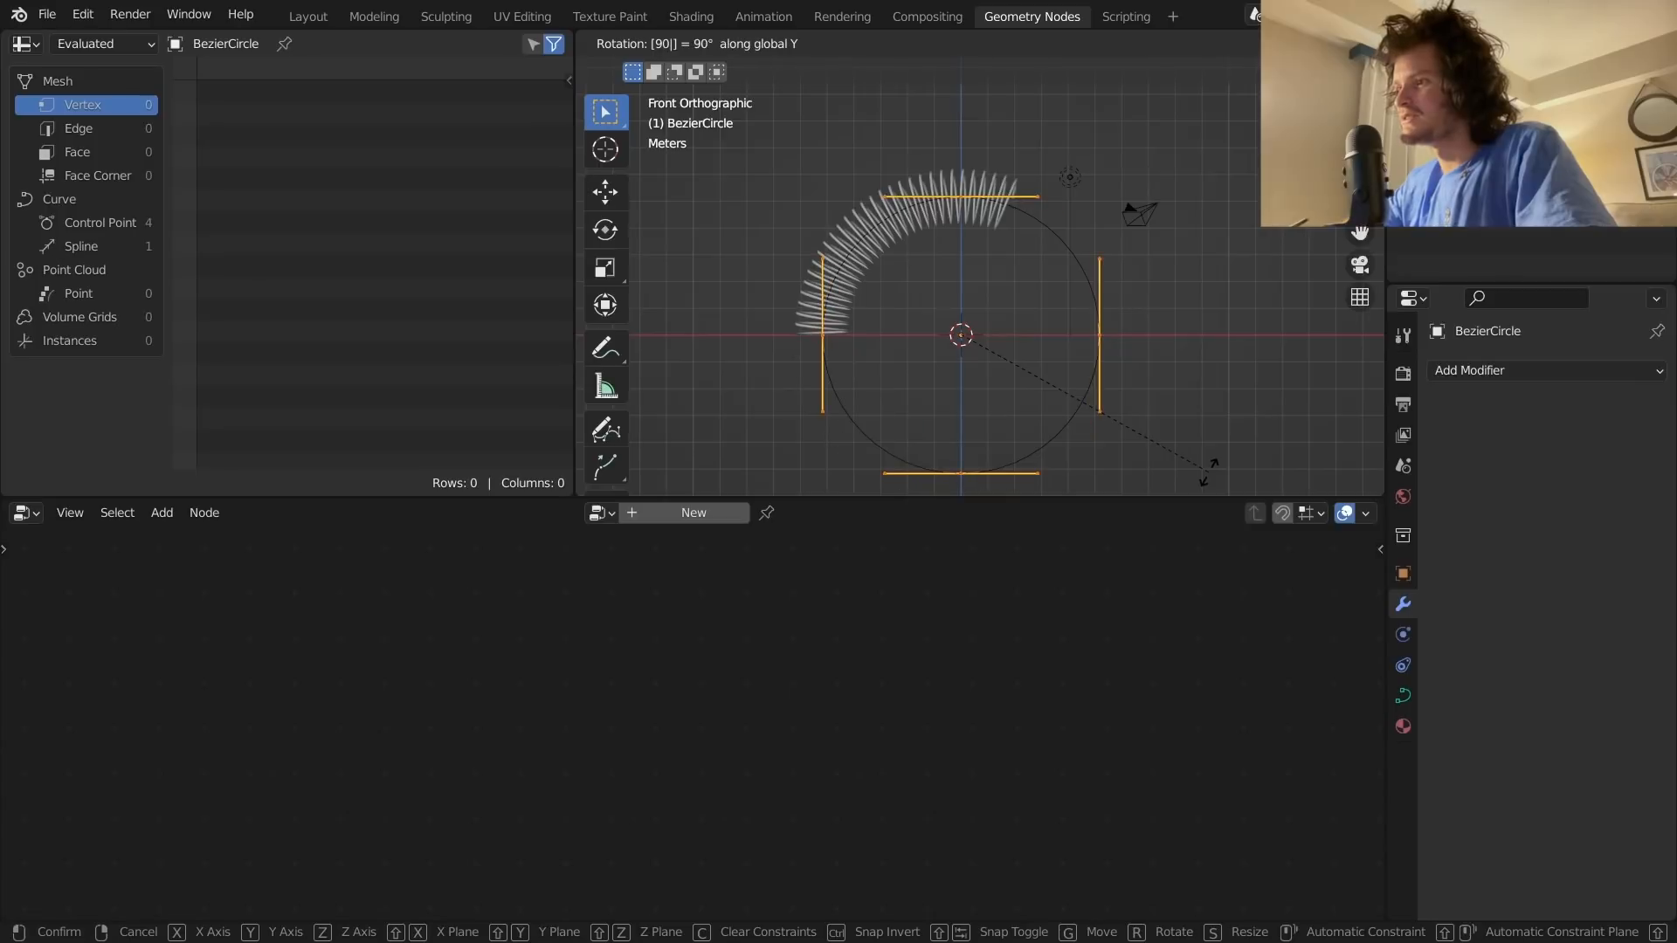
key(Return)
key(Tab)
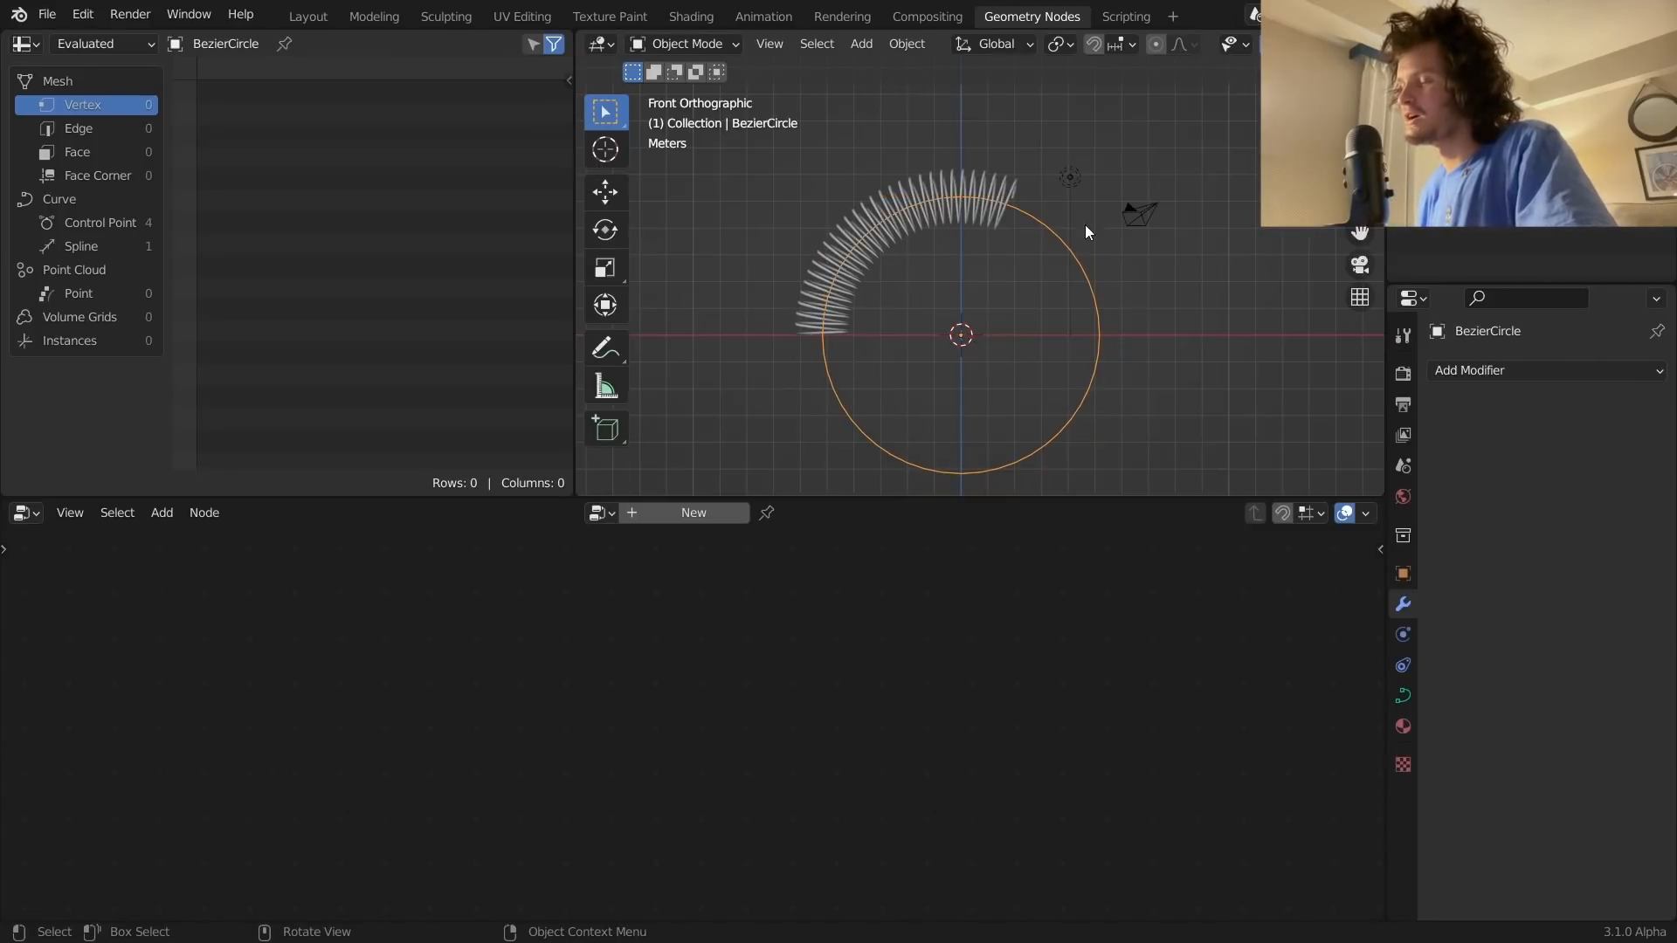
Step: Scale the Bezier circle's points down in Edit Mode to about 0.6 so the spring arches over its upper half
click(961, 193)
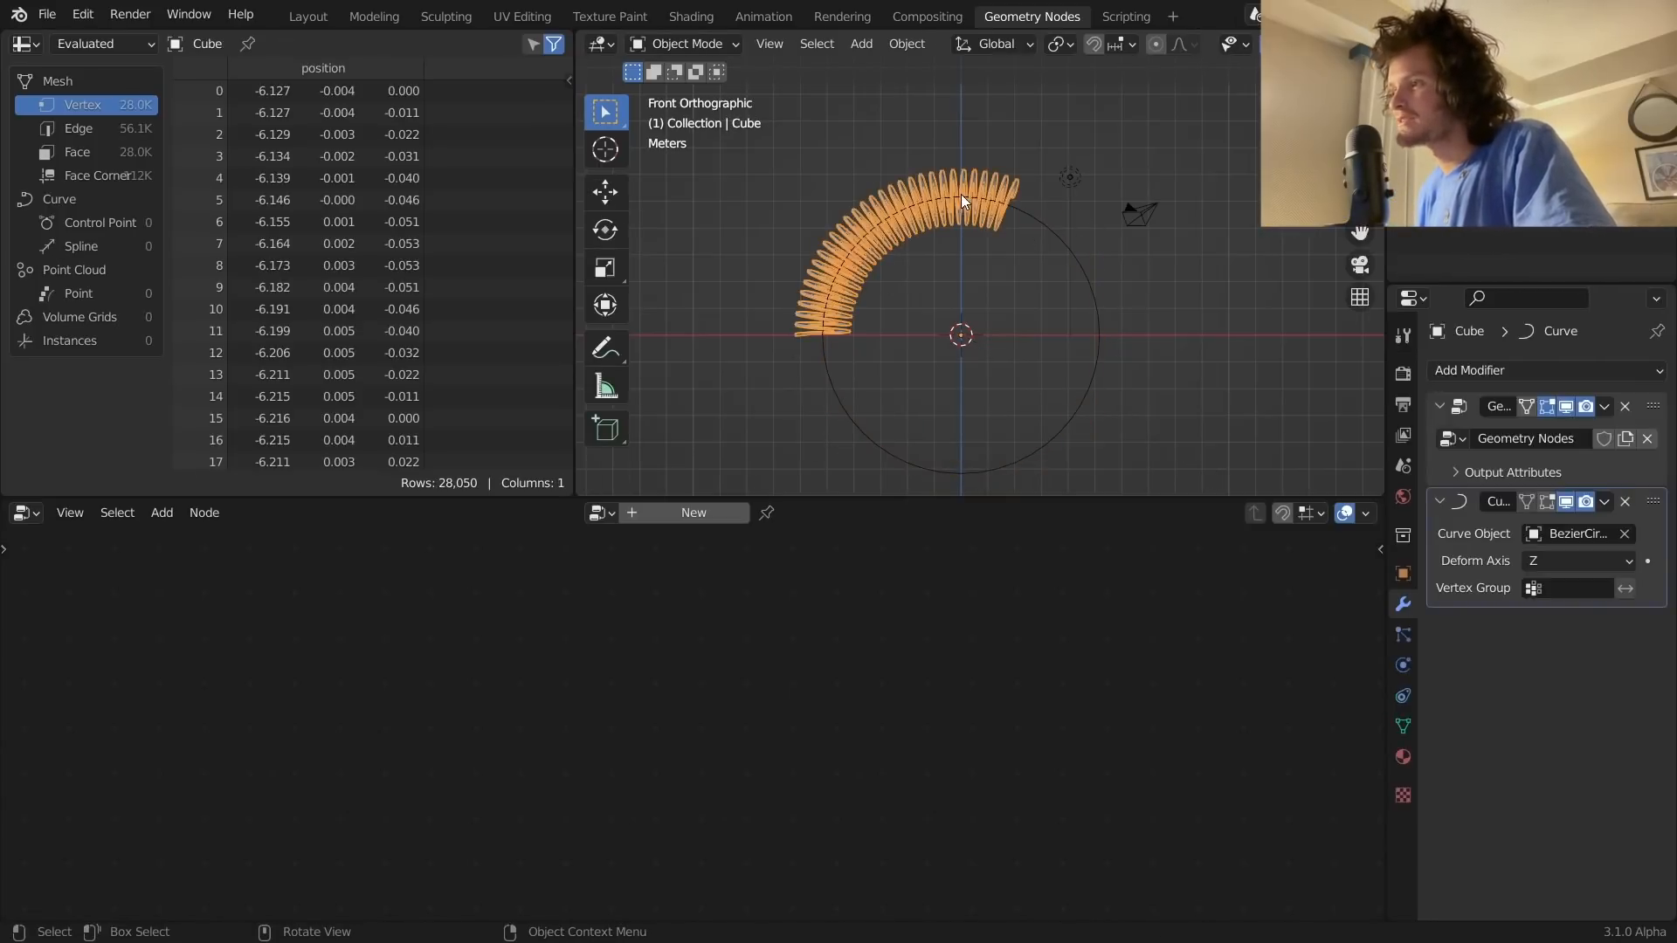
click(1085, 270)
scroll(1092, 275, up, 2)
key(Tab)
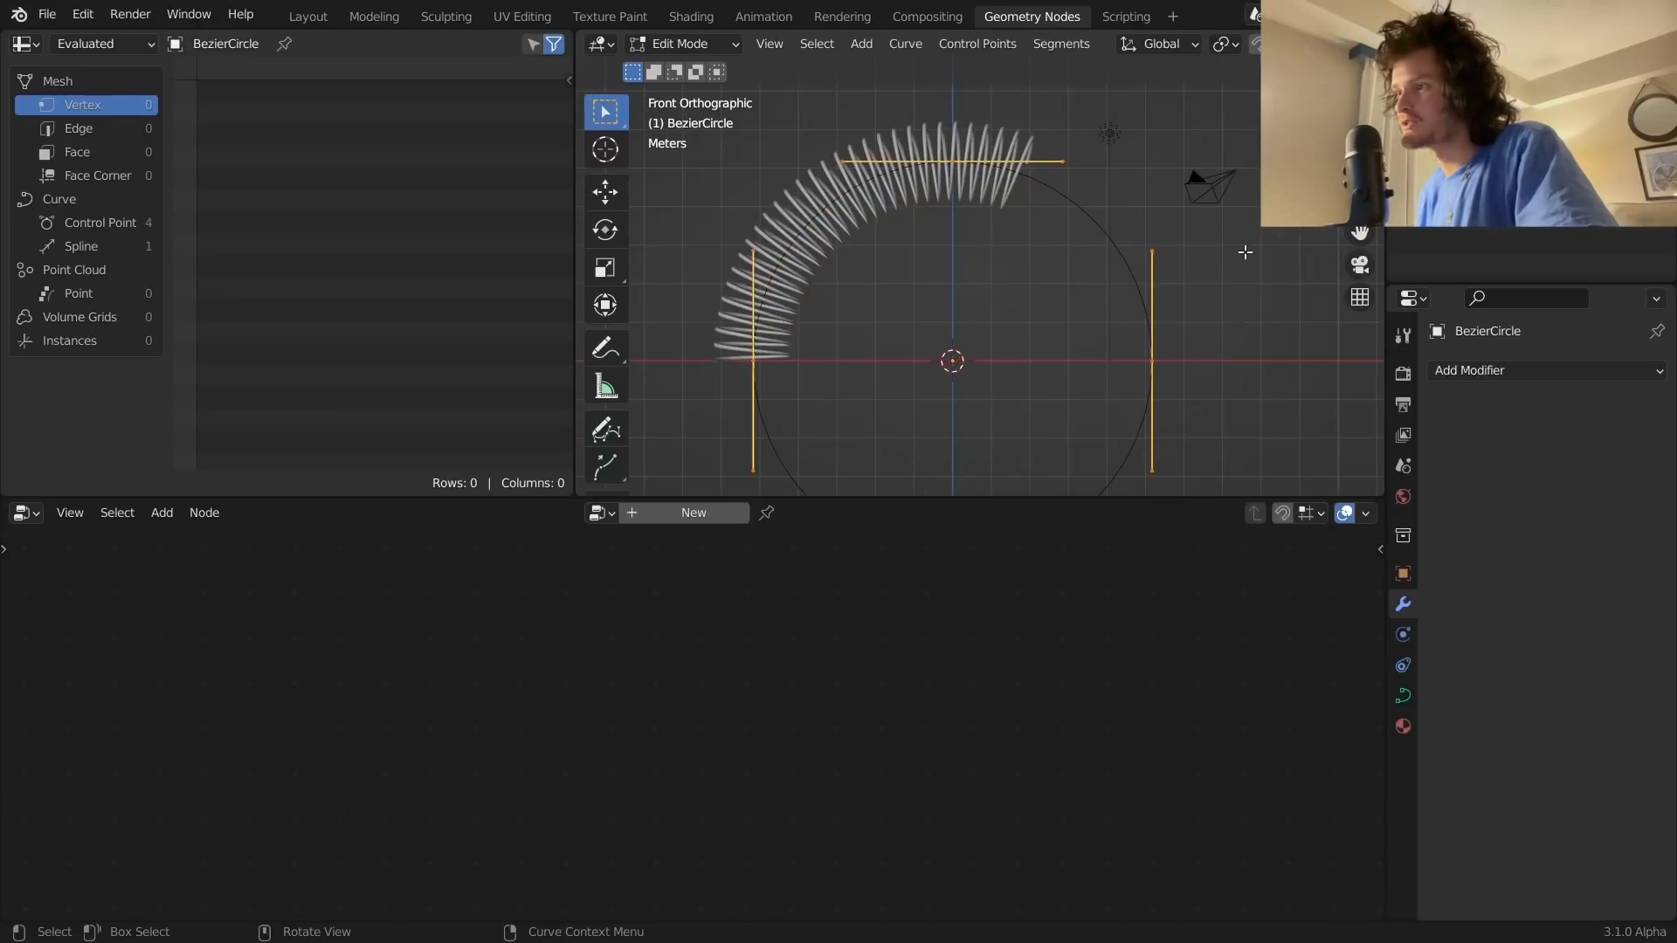
key(s)
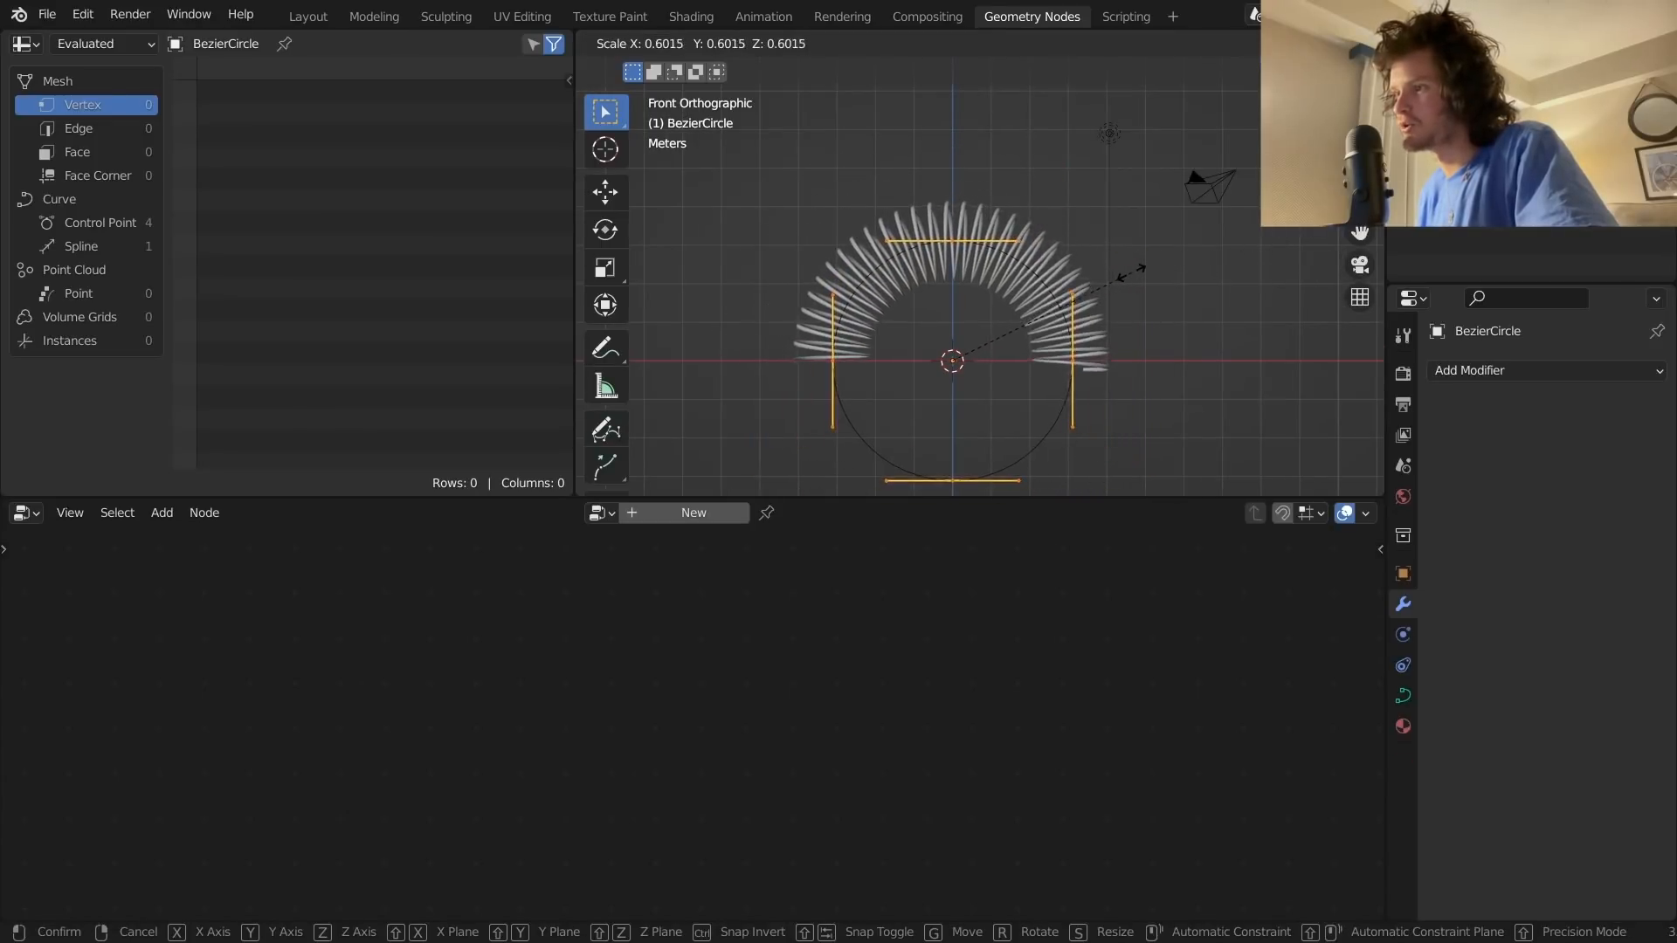
click(1137, 273)
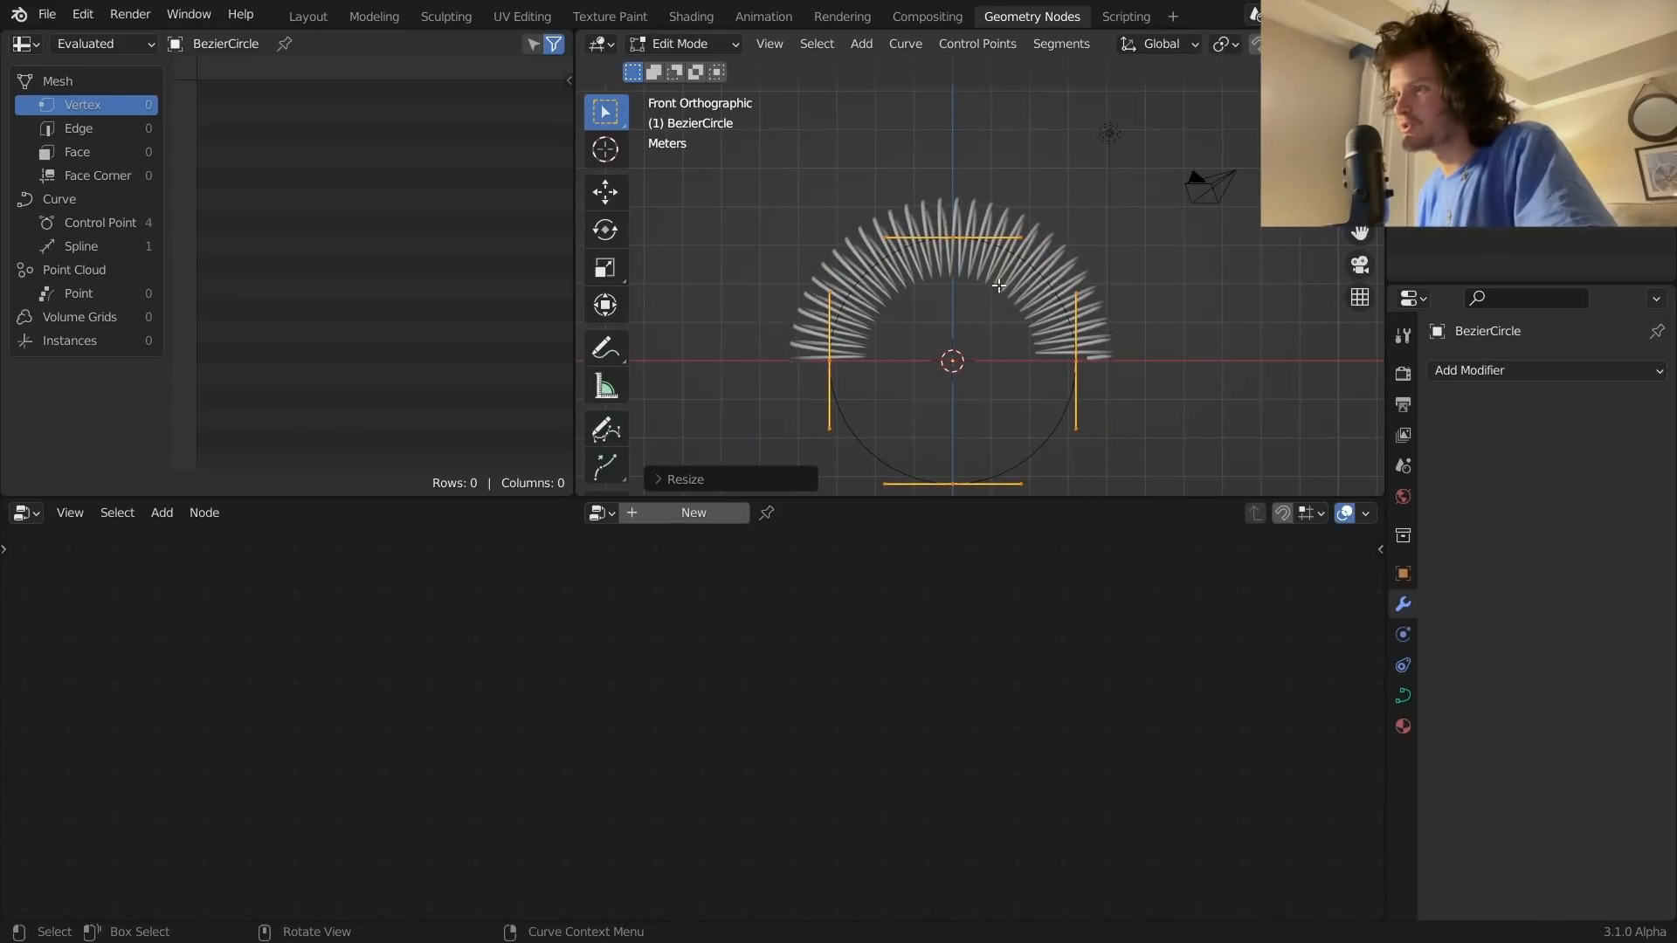
key(Tab)
Step: Show the node tree of the spring's Geometry Nodes modifier and save the file
click(1022, 325)
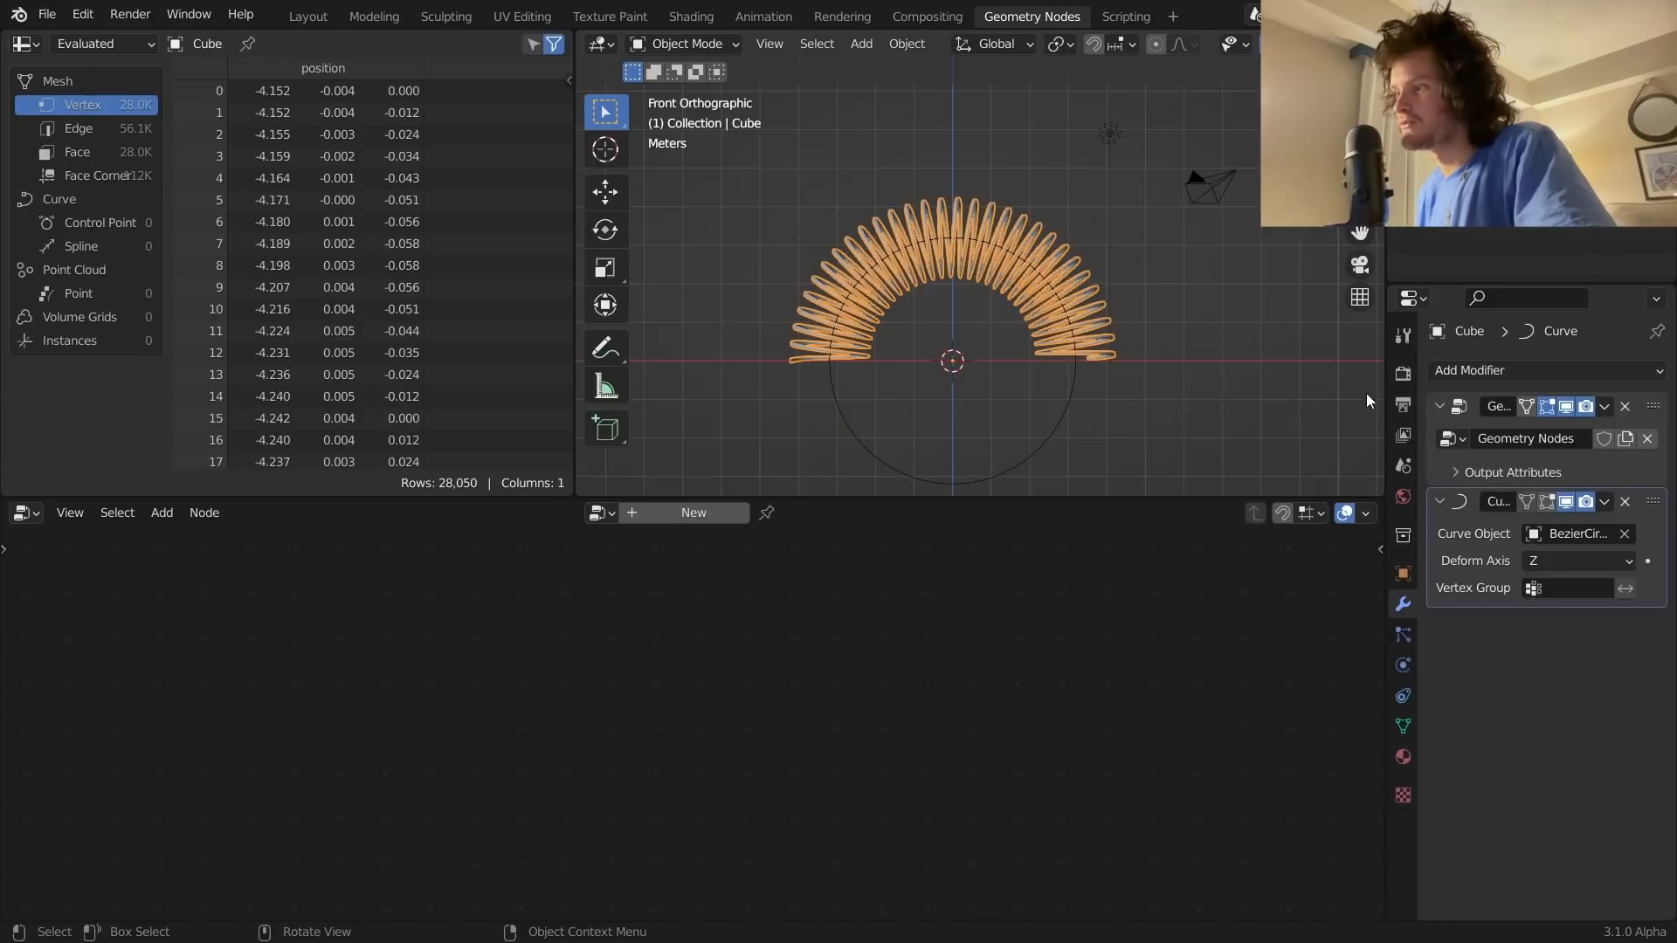
click(1453, 402)
scroll(621, 665, up, 4)
scroll(696, 691, up, 1)
key(ctrl+s)
Step: Try increasing the Spiral node's Height until the spring wraps around the whole circle, and undo the change
mouse_move(754, 691)
mouse_down()
mouse_move(816, 692)
mouse_move(744, 684)
mouse_up()
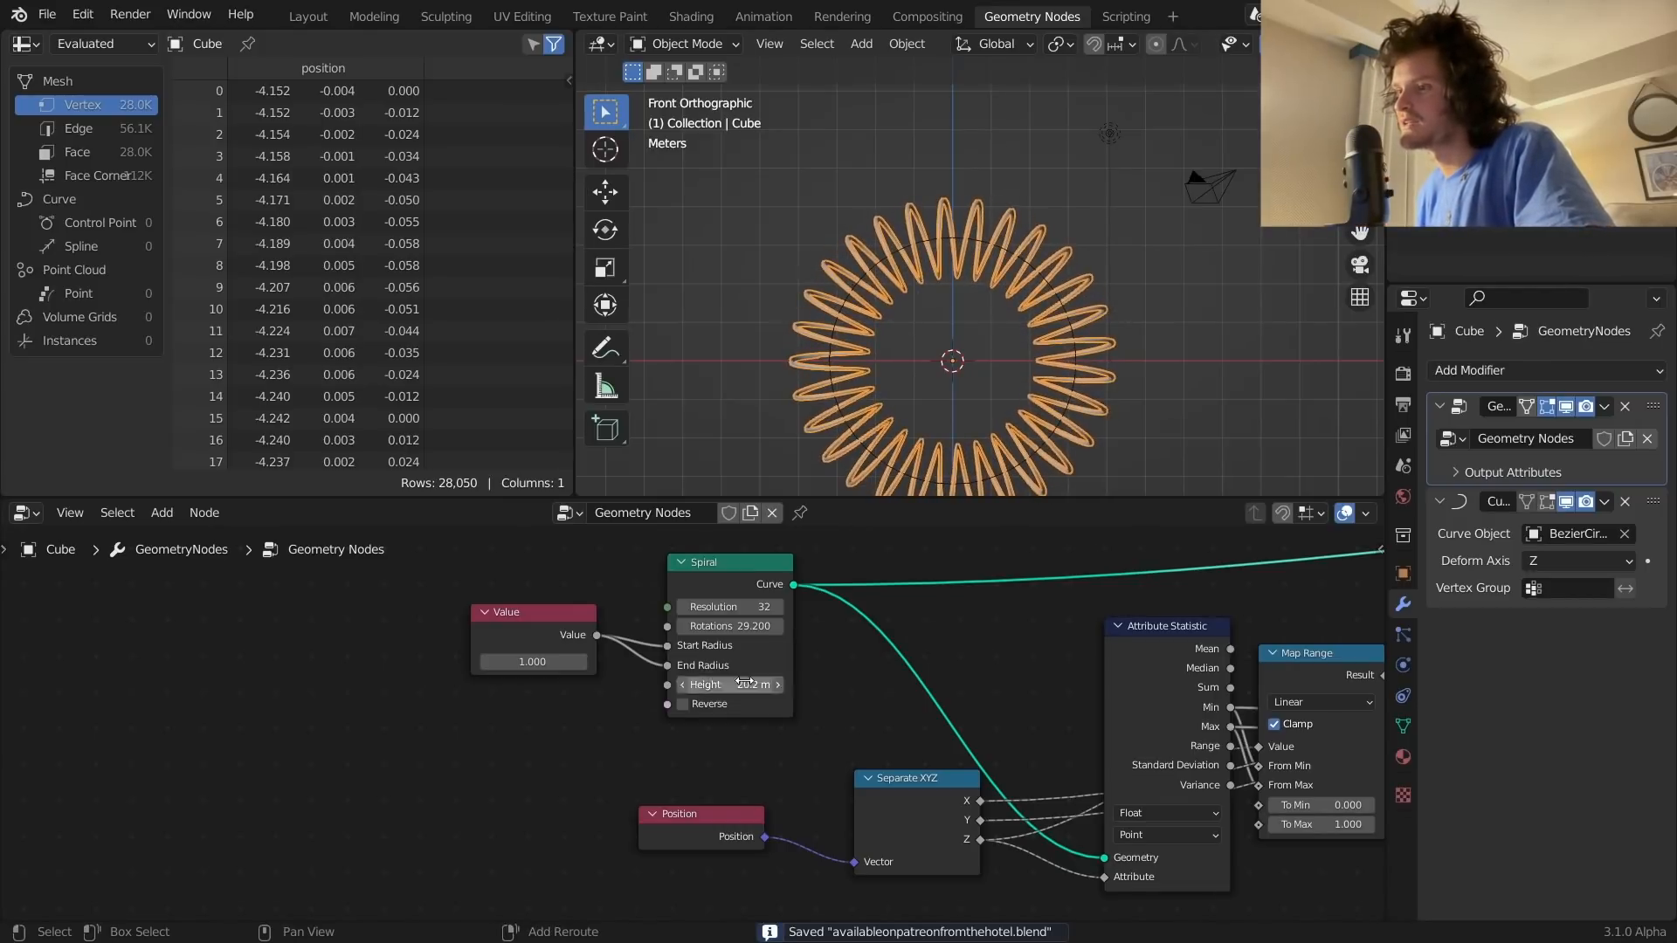
key(ctrl+z)
key(ctrl+z)
key(ctrl+z)
key(ctrl+z)
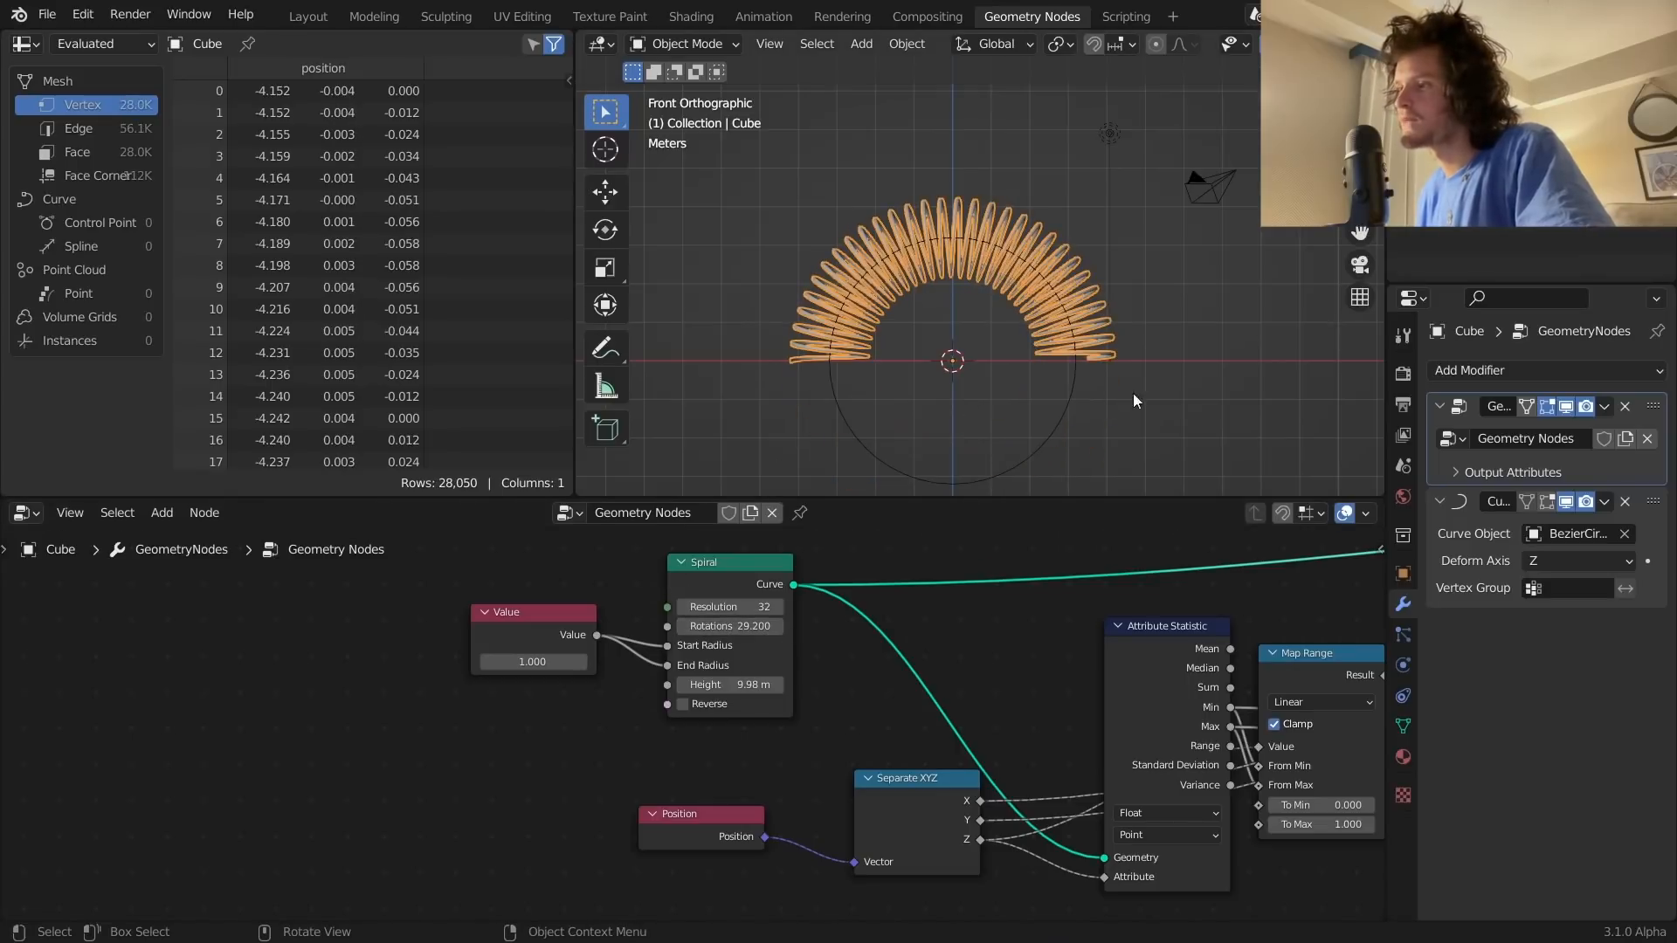
click(1176, 363)
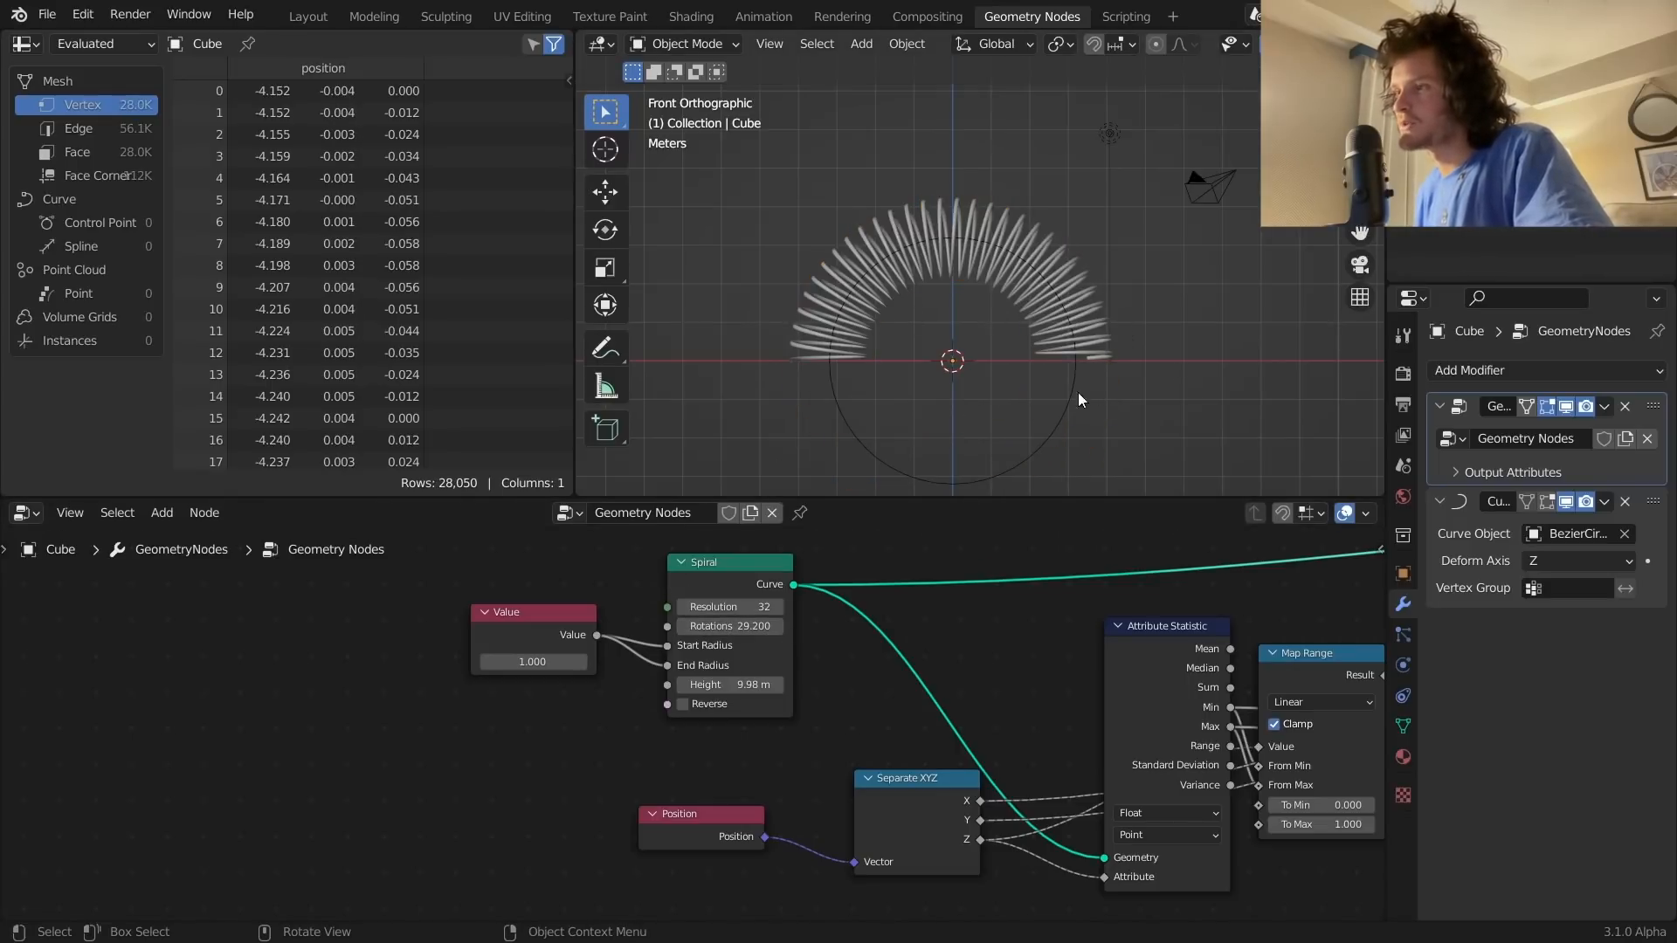
scroll(972, 319, up, 2)
middle_drag(864, 681, 947, 692)
scroll(926, 676, up, 2)
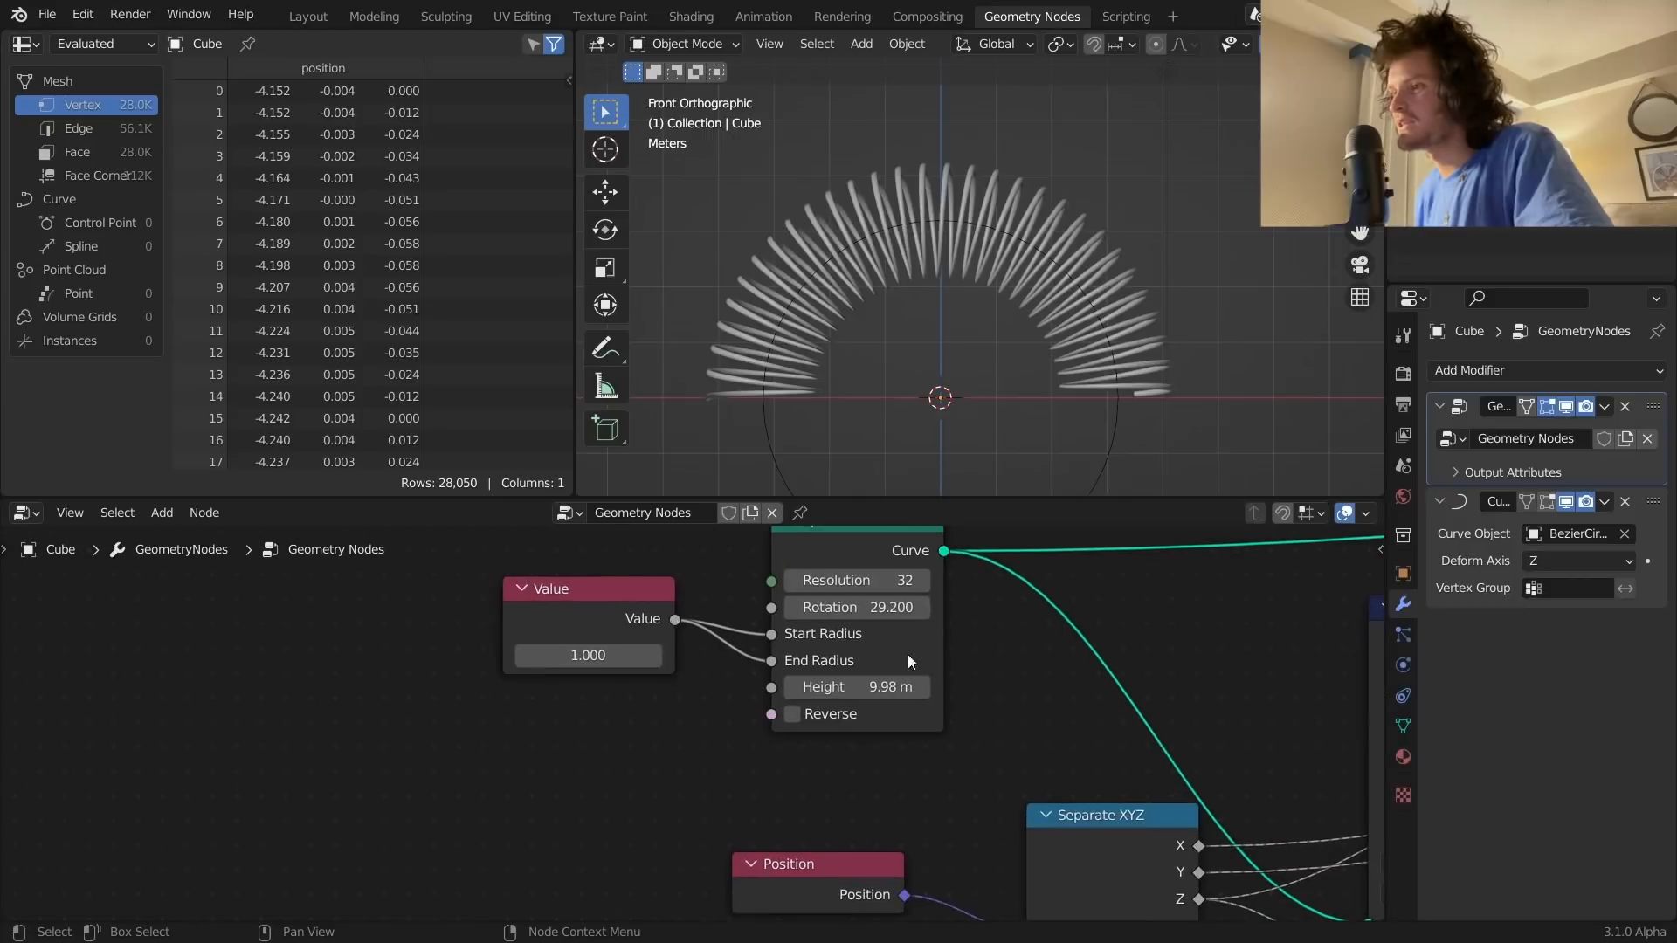
scroll(917, 362, up, 2)
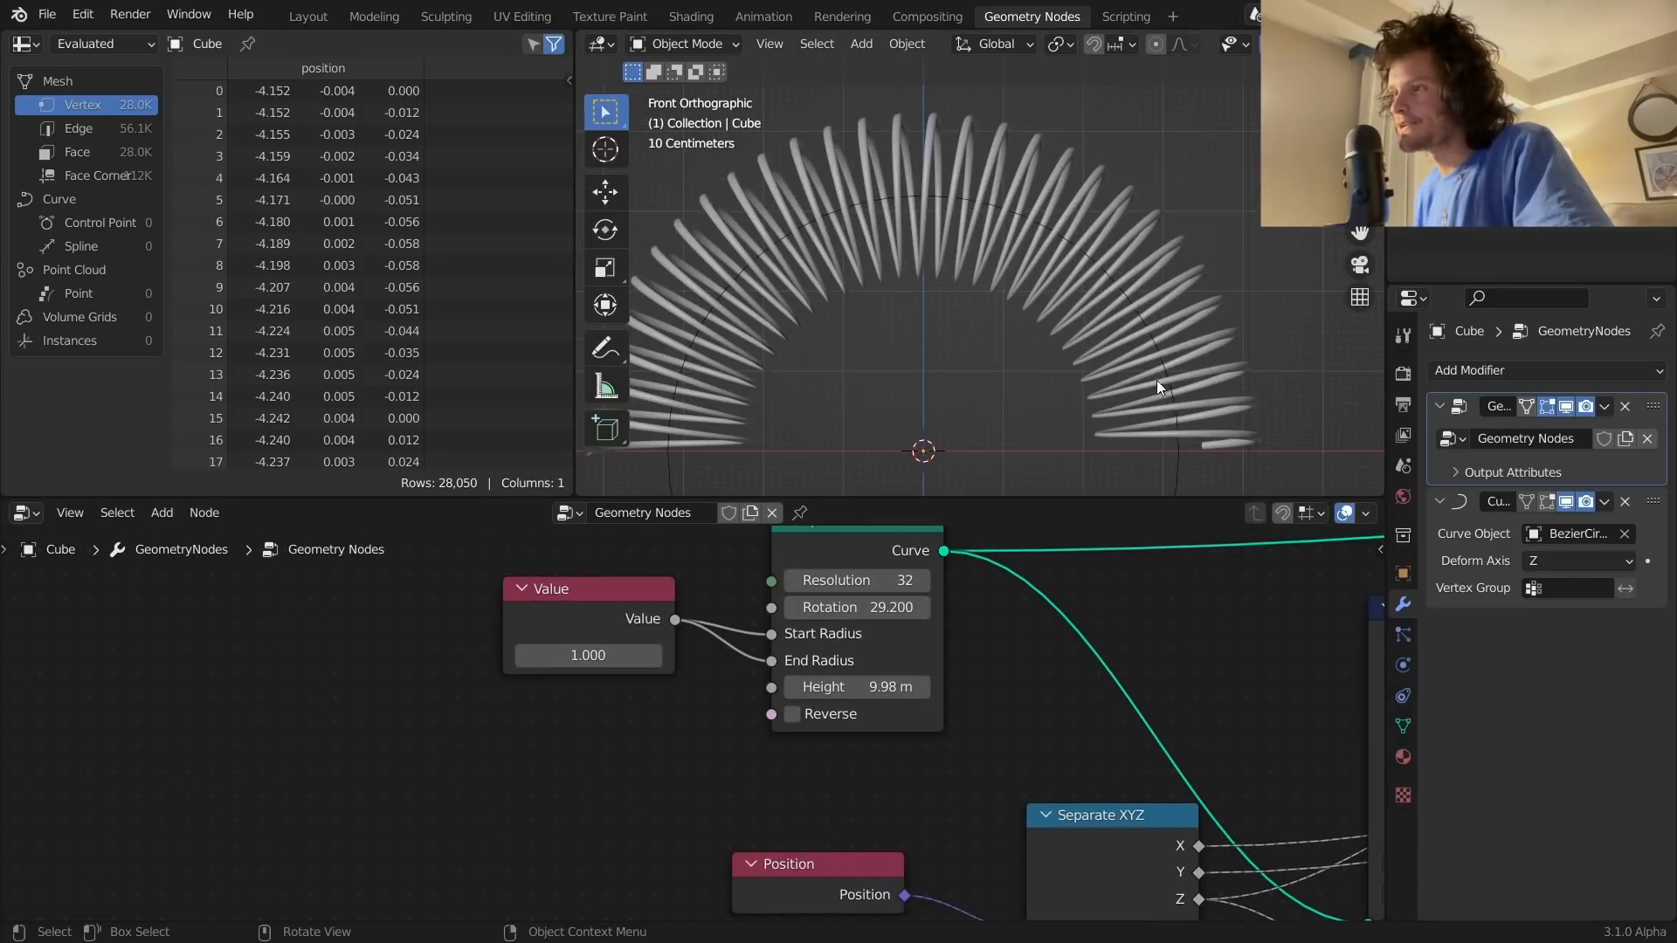
scroll(1027, 291, down, 2)
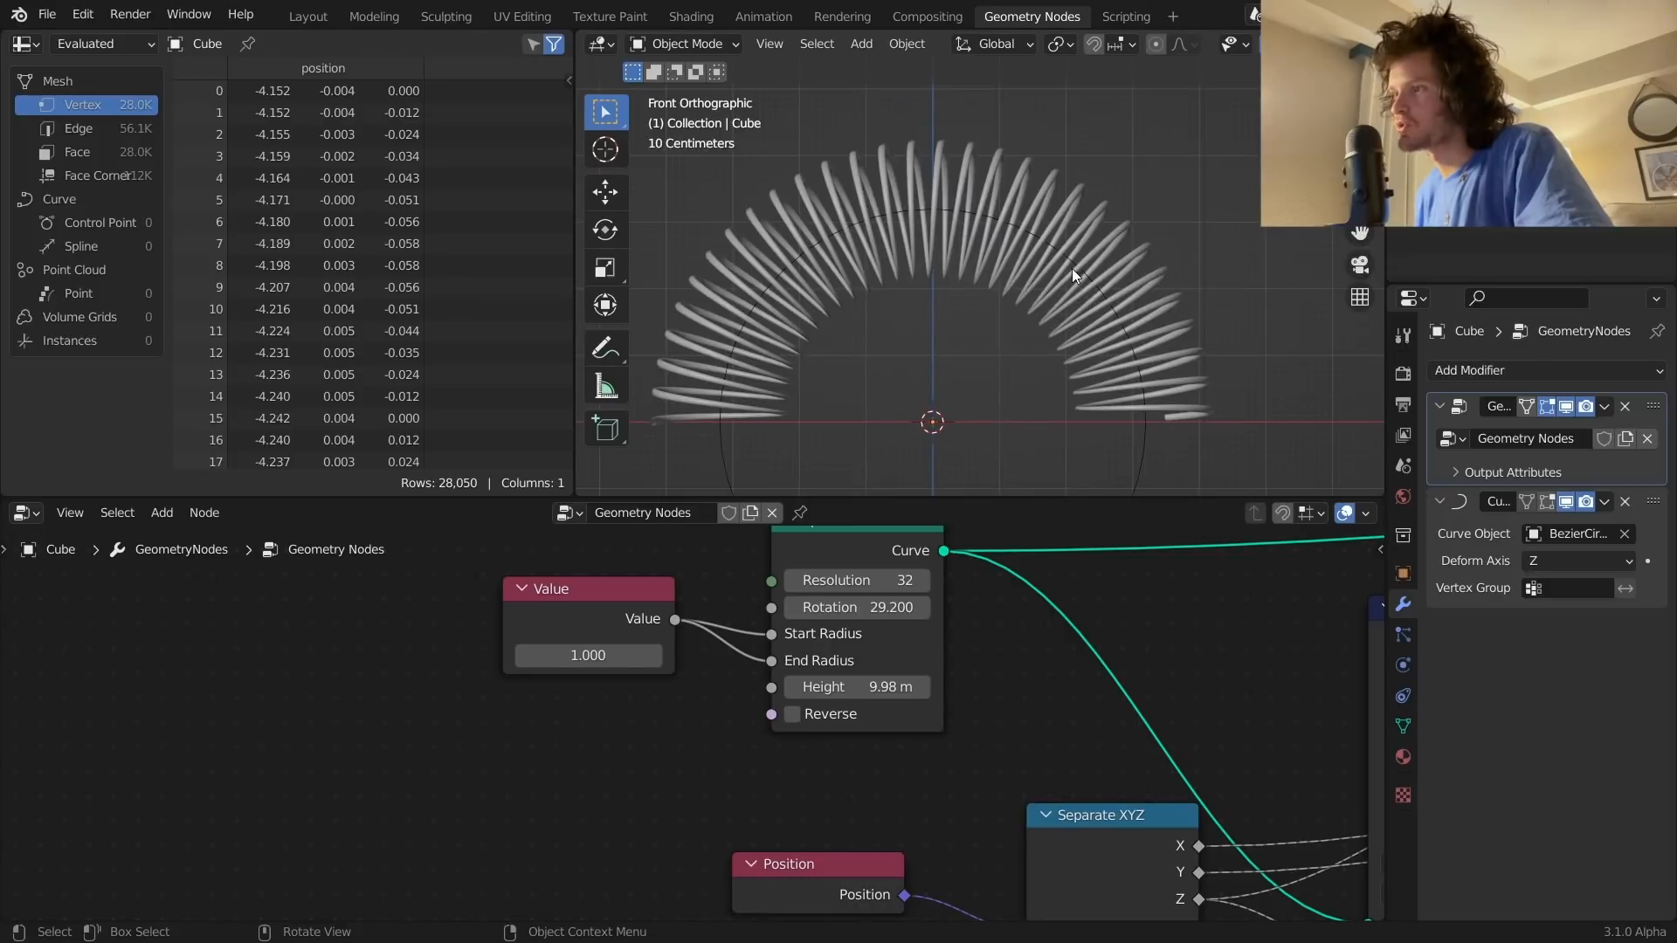
Step: Scale the Bezier circle's points up in Edit Mode until the spring covers only a little over a quarter of it
click(1079, 257)
click(1077, 258)
scroll(1075, 262, down, 2)
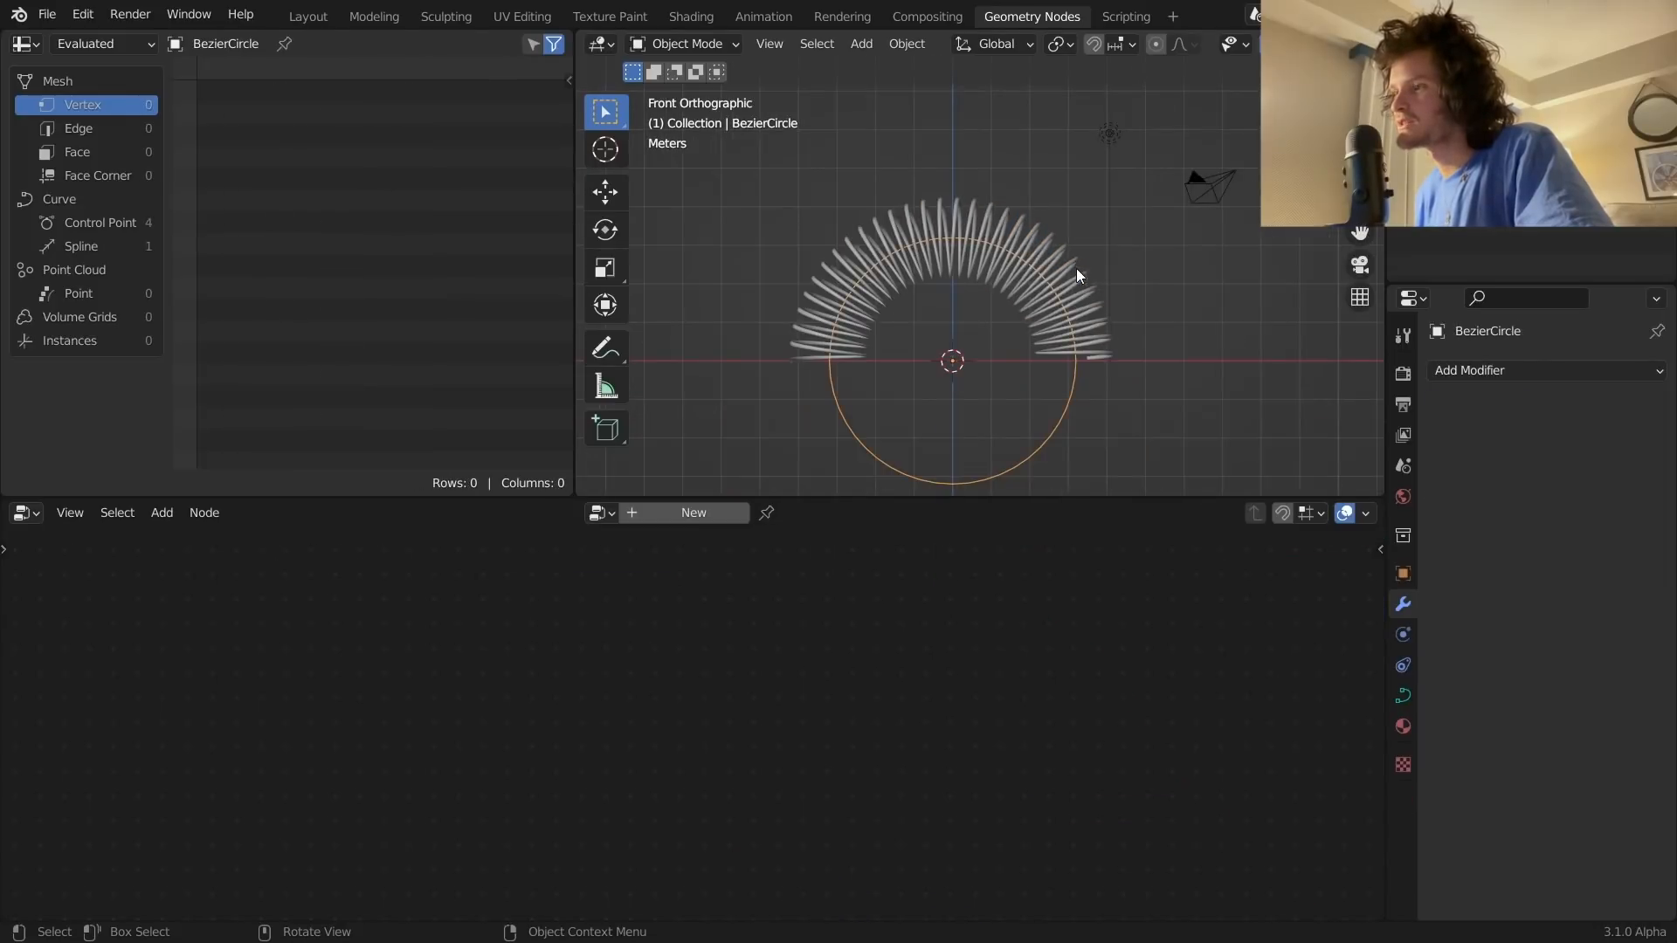
key(Tab)
key(s)
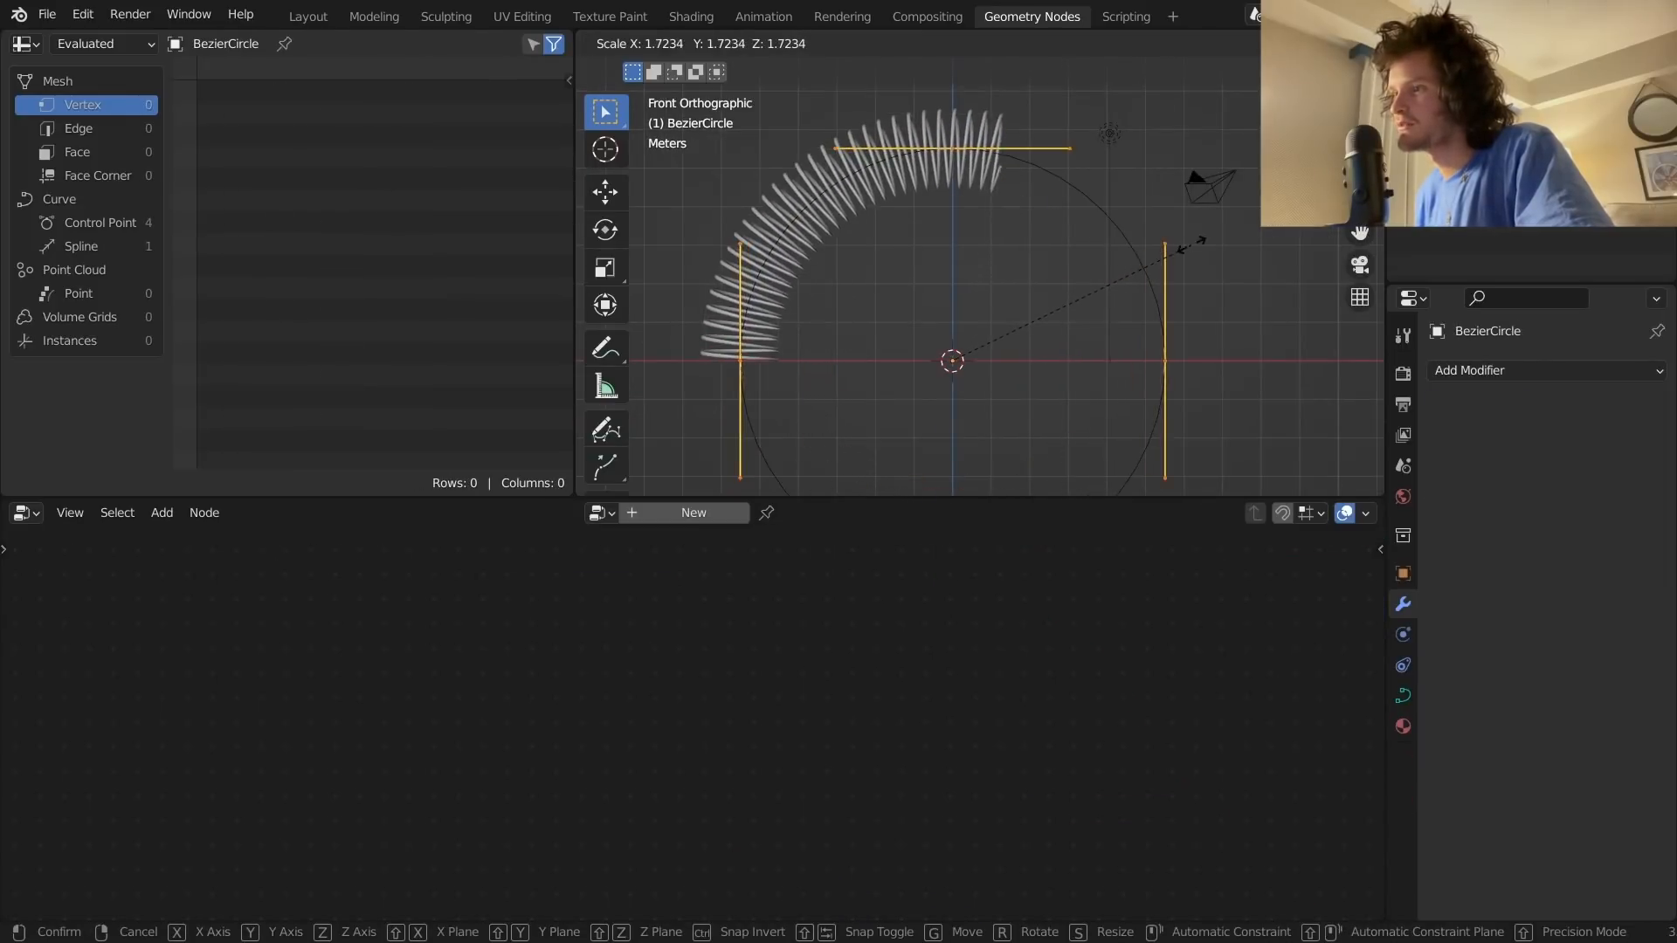
click(1197, 241)
key(Tab)
Step: Set the spring's Spiral node to a Height of 18.2 m and 54.320 Rotations
click(951, 175)
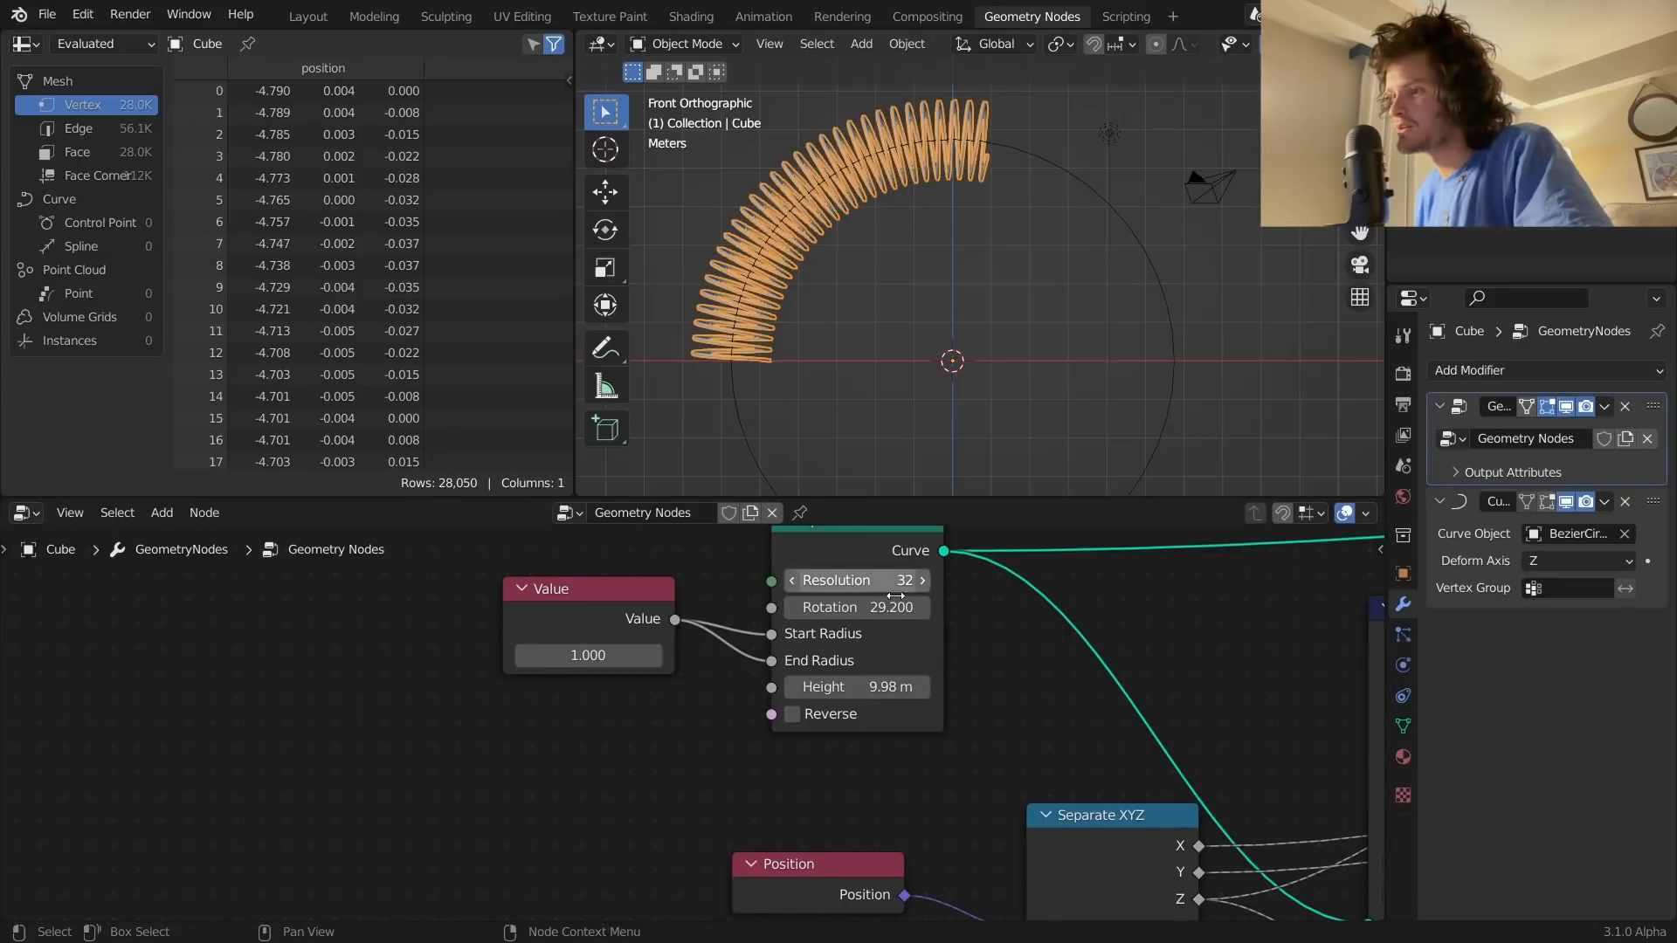
drag(903, 687, 1013, 687)
drag(873, 607, 1032, 607)
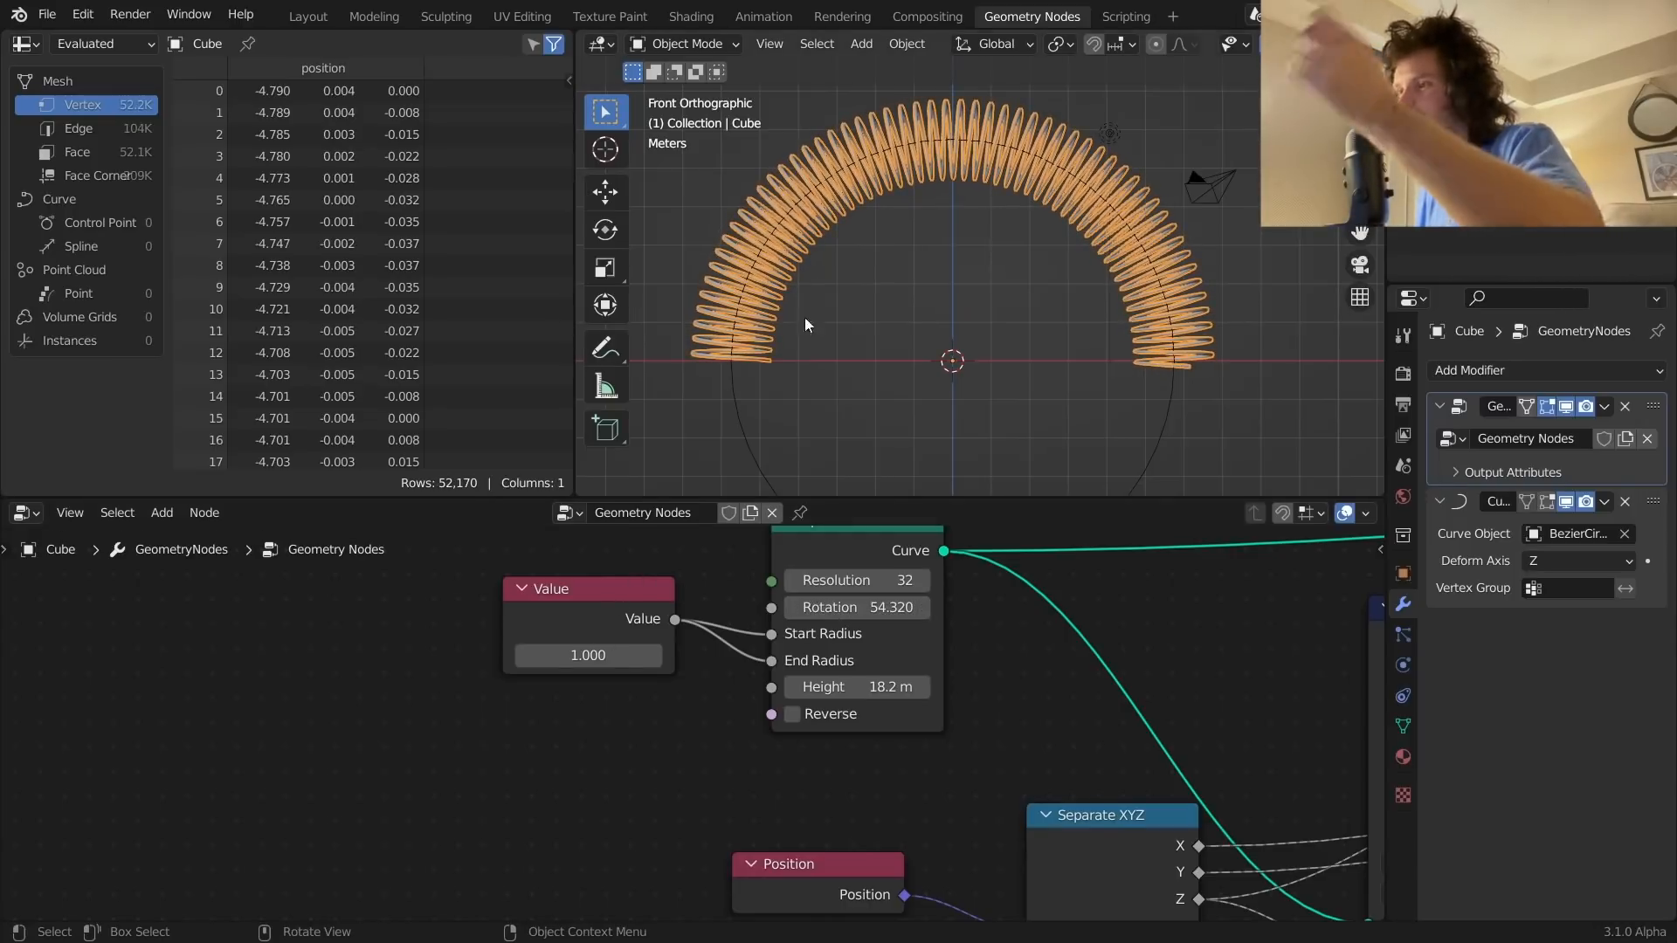
key(Tab)
key(Tab)
Step: Set the Bezier circle's Resolution Preview U to 30 in its curve shape settings
click(1173, 391)
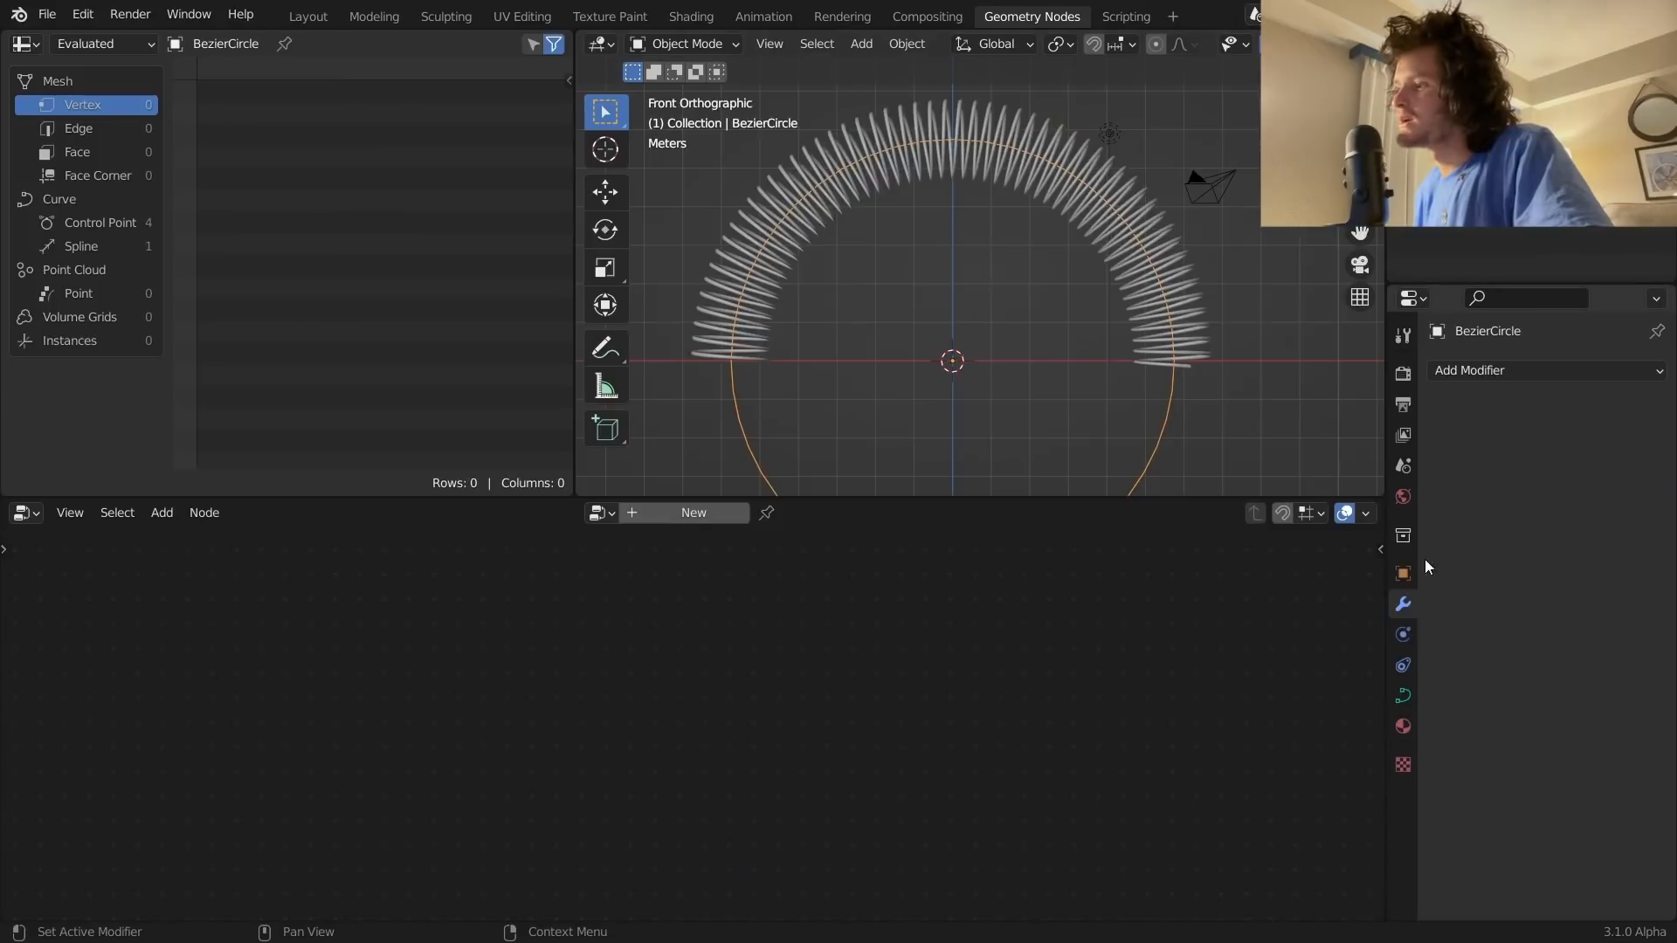
click(1403, 696)
click(1578, 466)
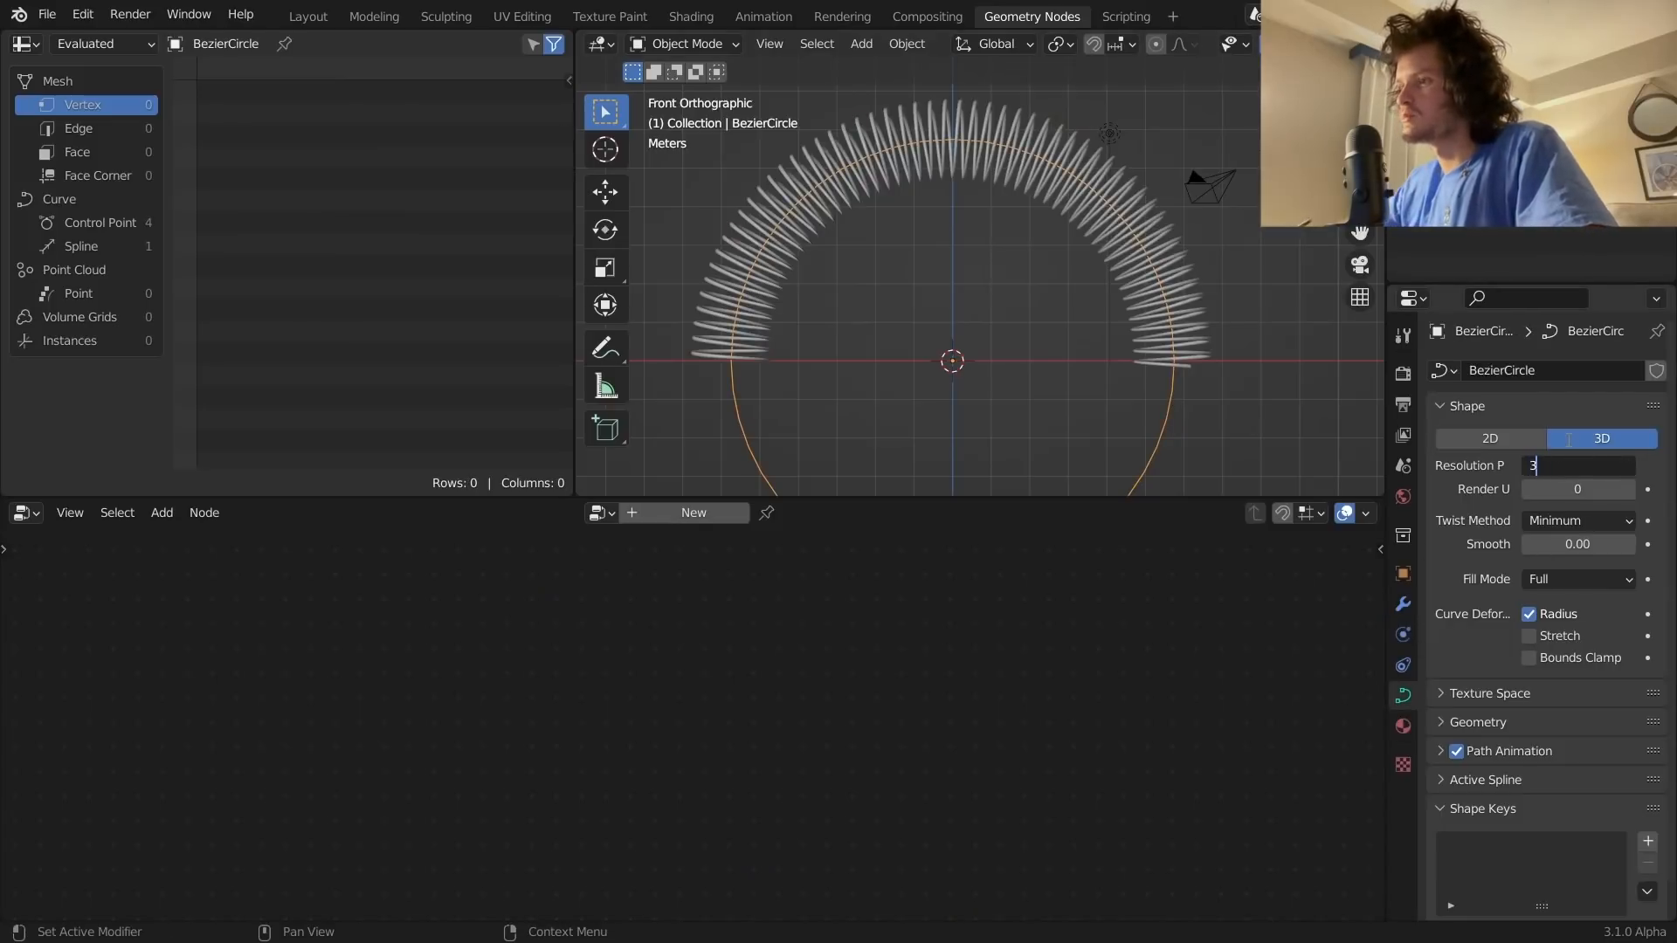
text(30)
key(Return)
scroll(1139, 281, up, 4)
scroll(1195, 379, down, 4)
Step: Select the coil spring and bring up the ColorRamp in its geometry node tree
click(1144, 236)
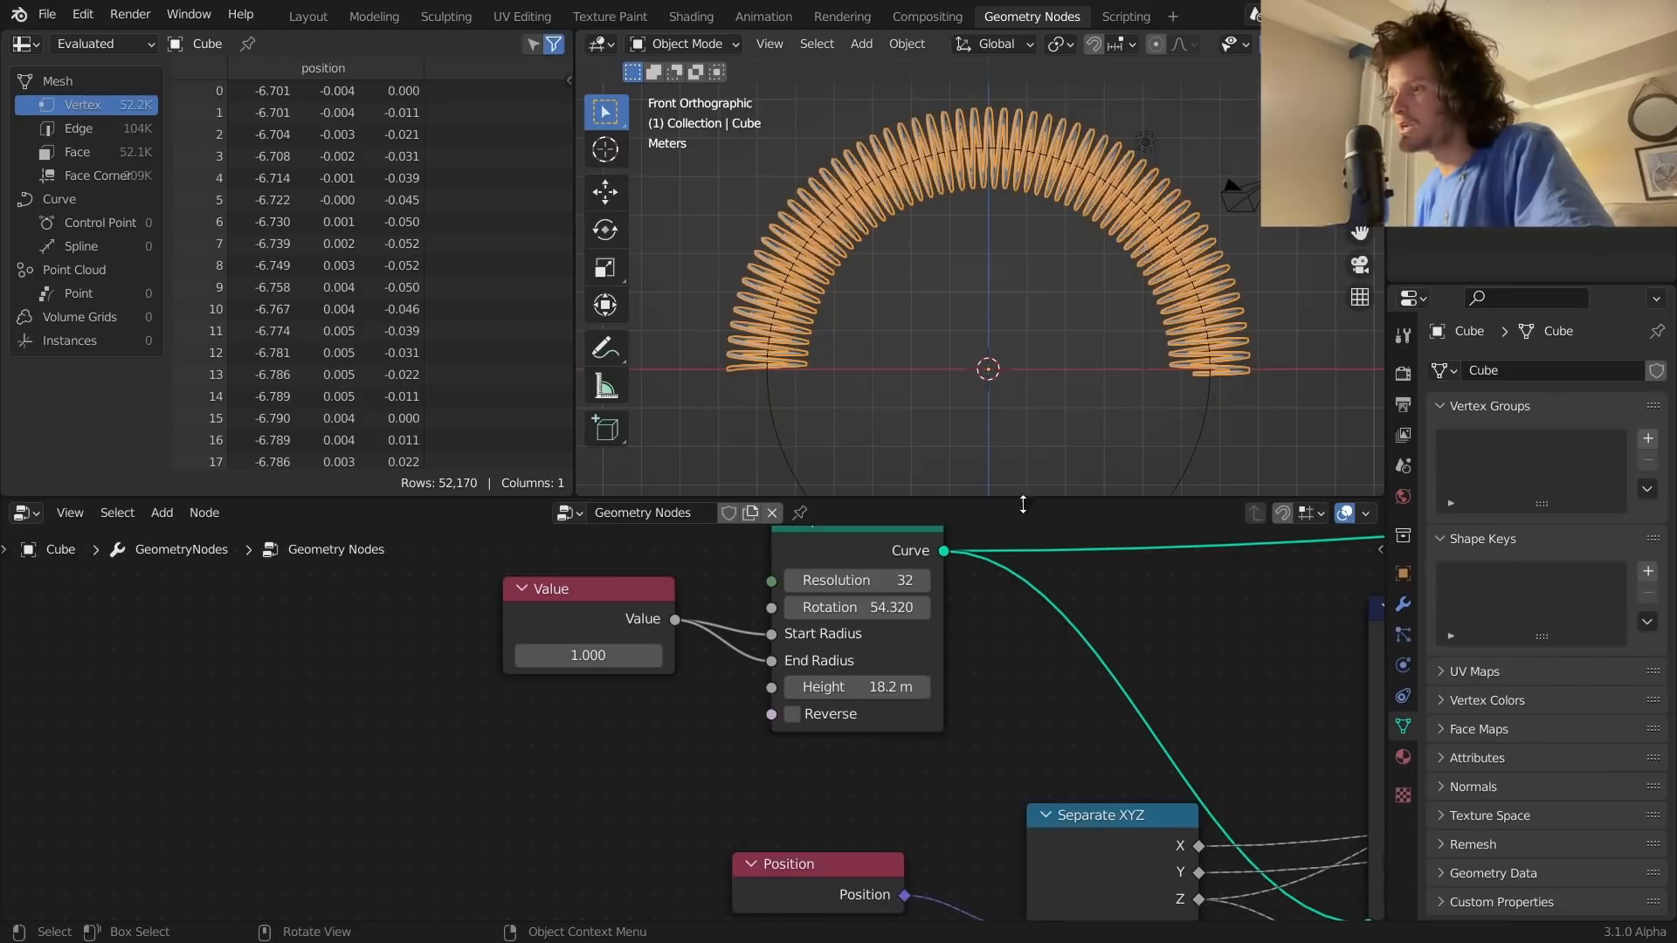
scroll(1005, 646, down, 3)
scroll(994, 668, up, 2)
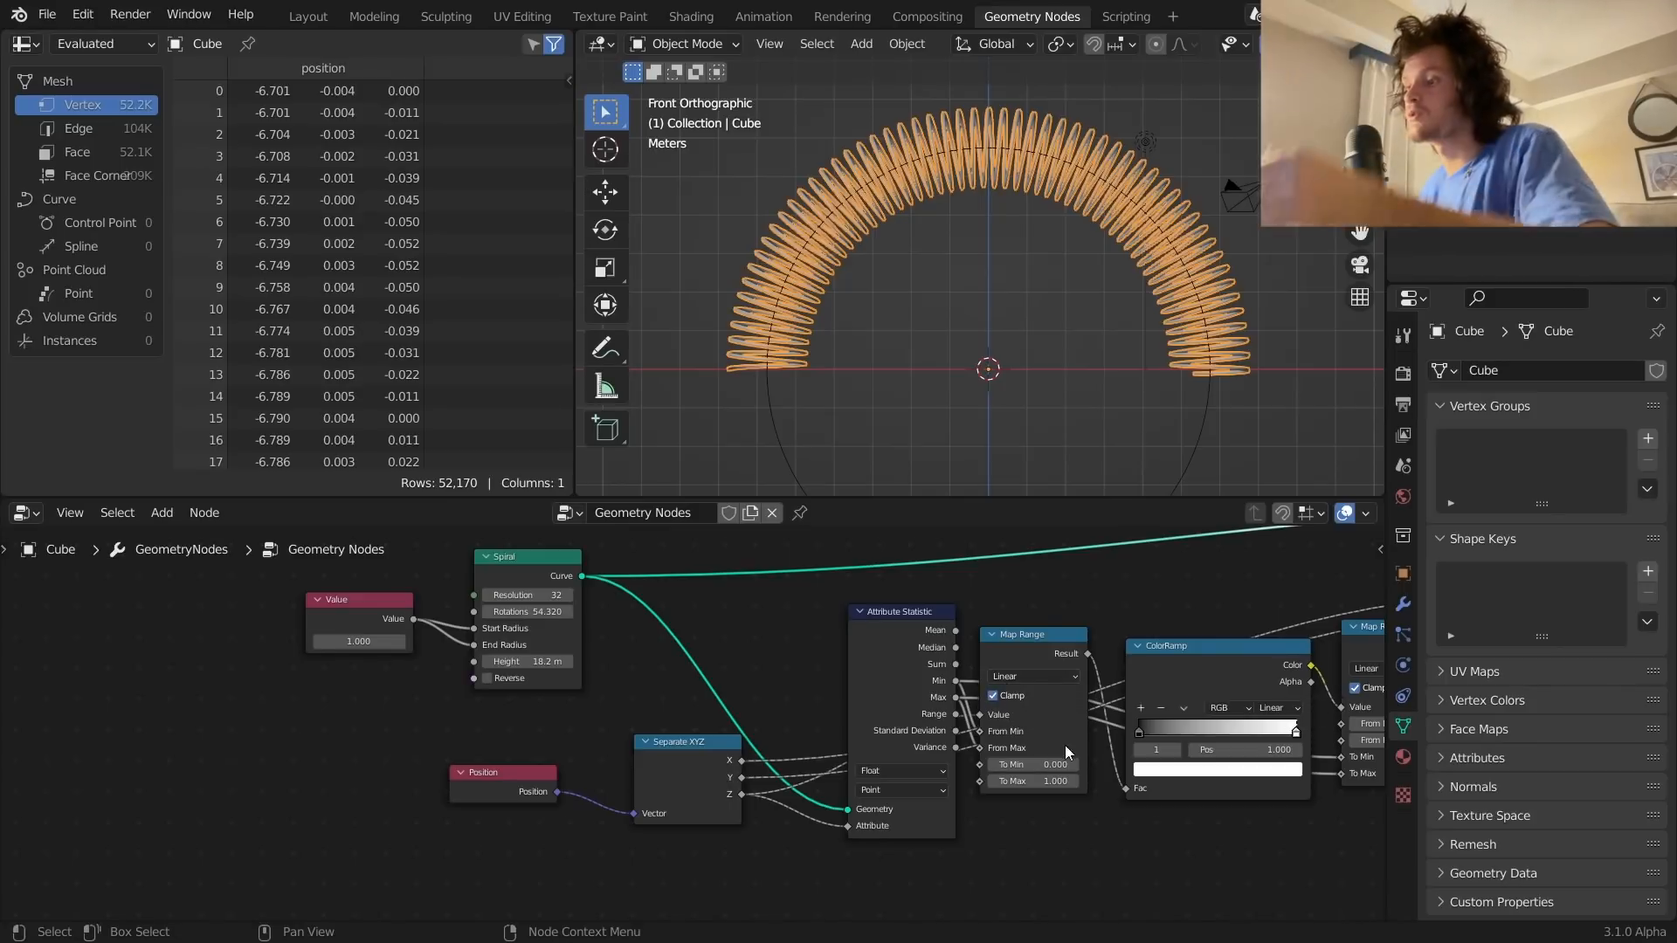
scroll(1054, 752, up, 3)
middle_drag(1091, 742, 754, 738)
Step: Try shifting the spring along the circle by varying the brightness of the ColorRamp's white and black stops
click(987, 777)
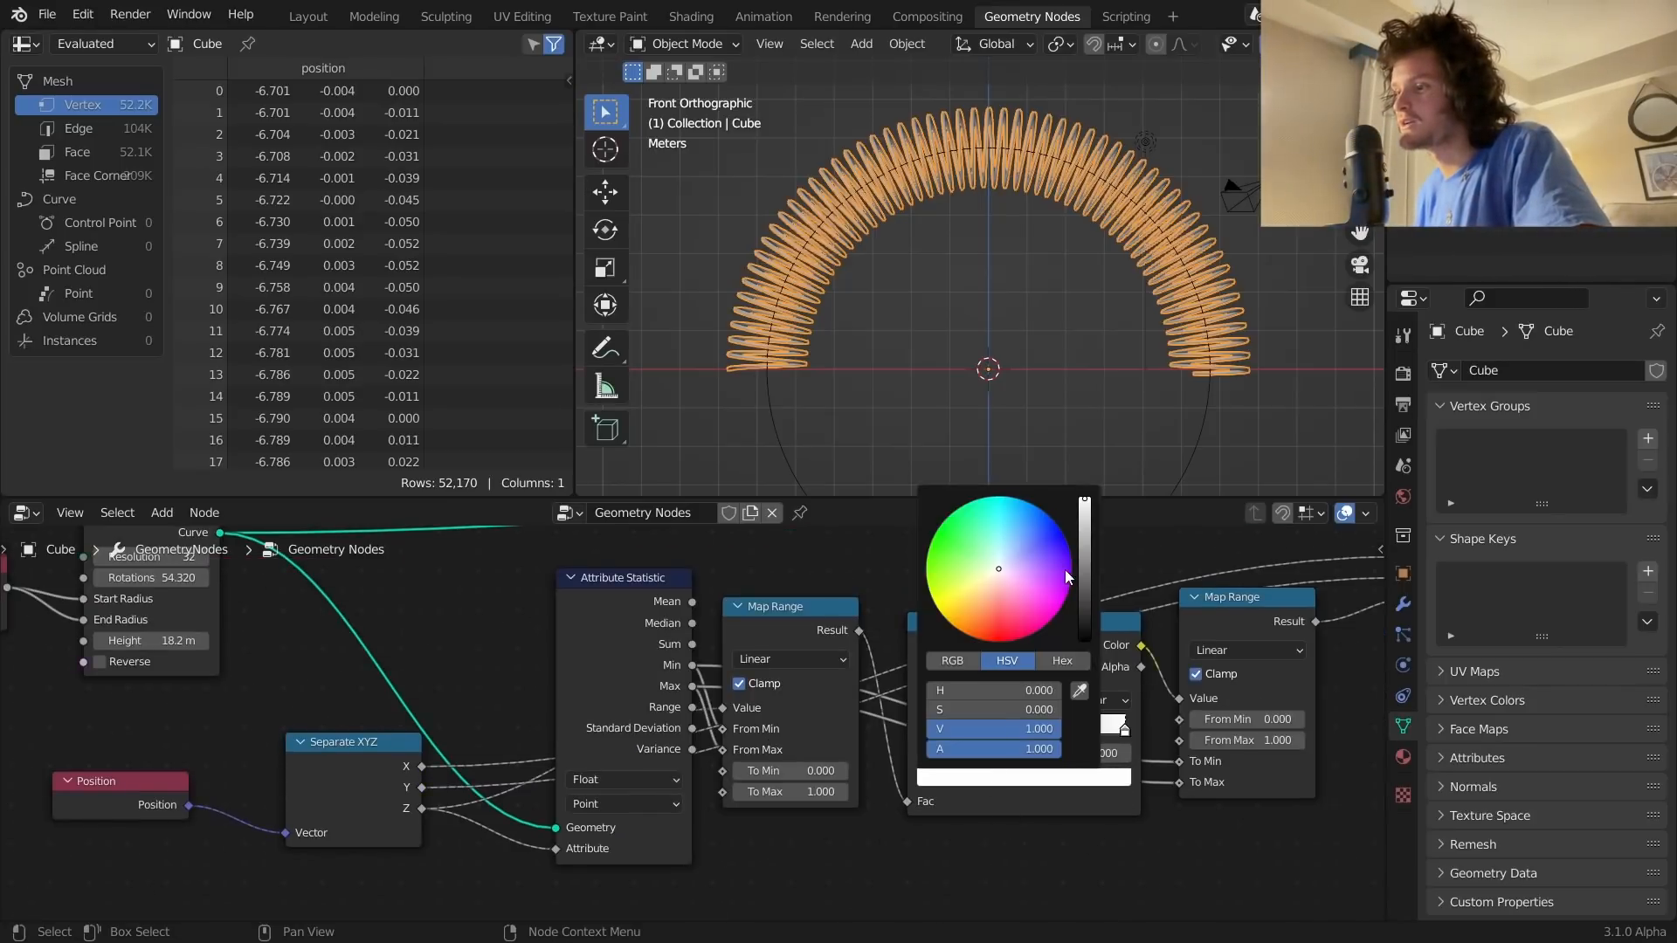
mouse_move(1085, 499)
mouse_down()
mouse_move(1085, 594)
mouse_move(1085, 500)
mouse_up()
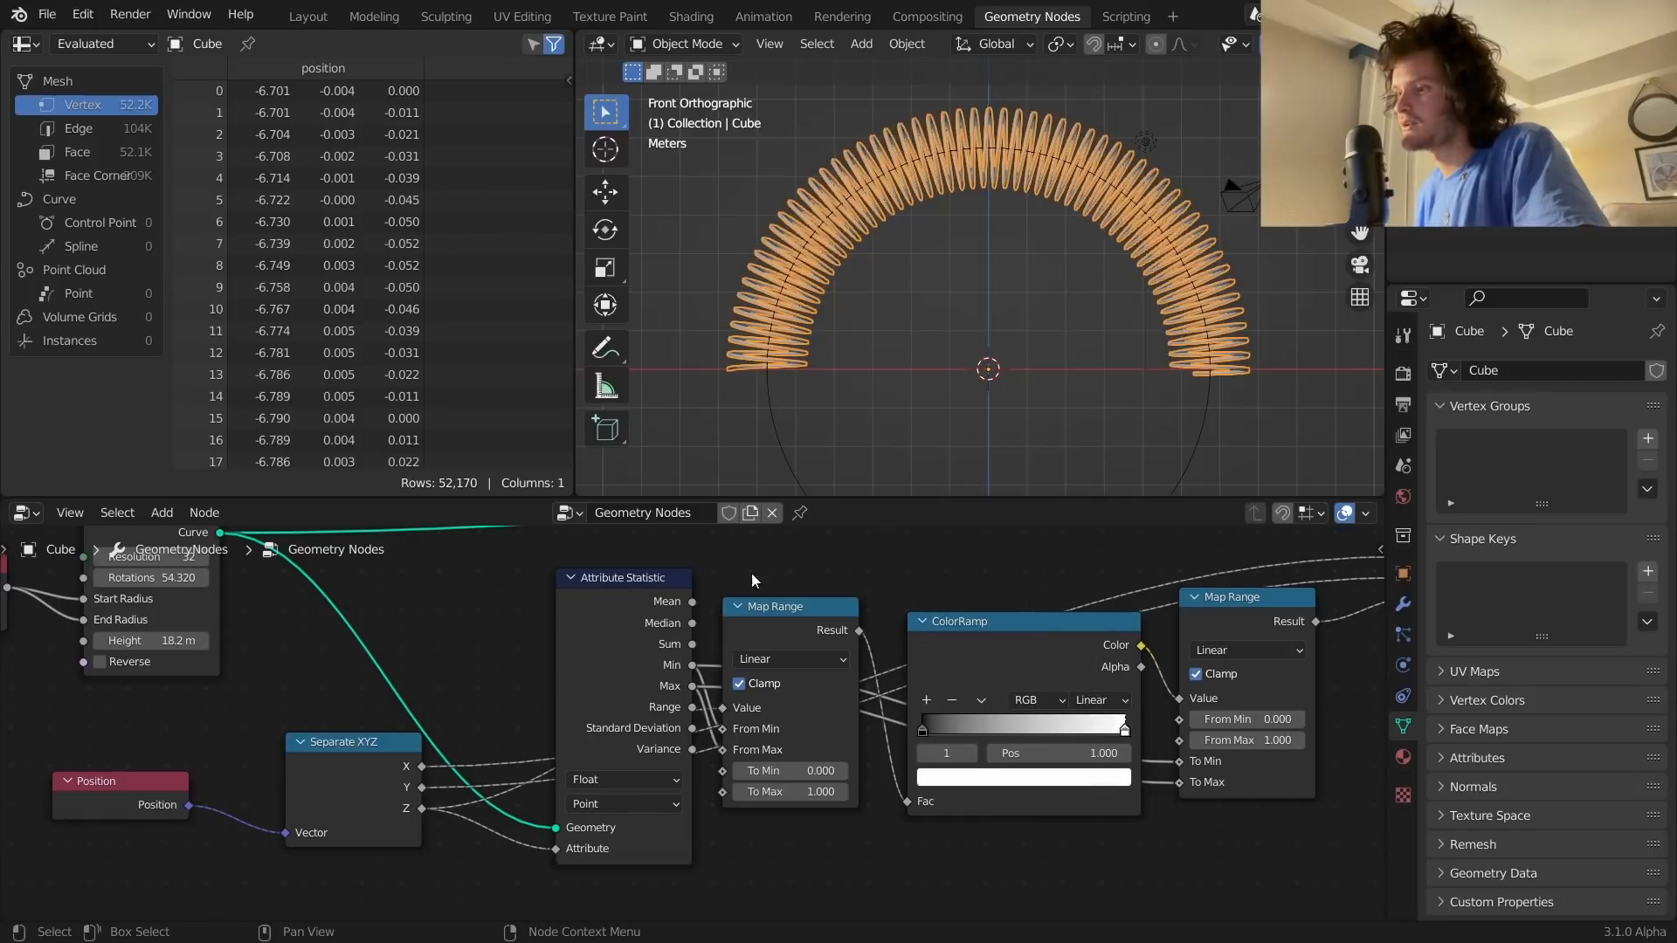
click(922, 753)
click(964, 777)
drag(1089, 570, 1085, 621)
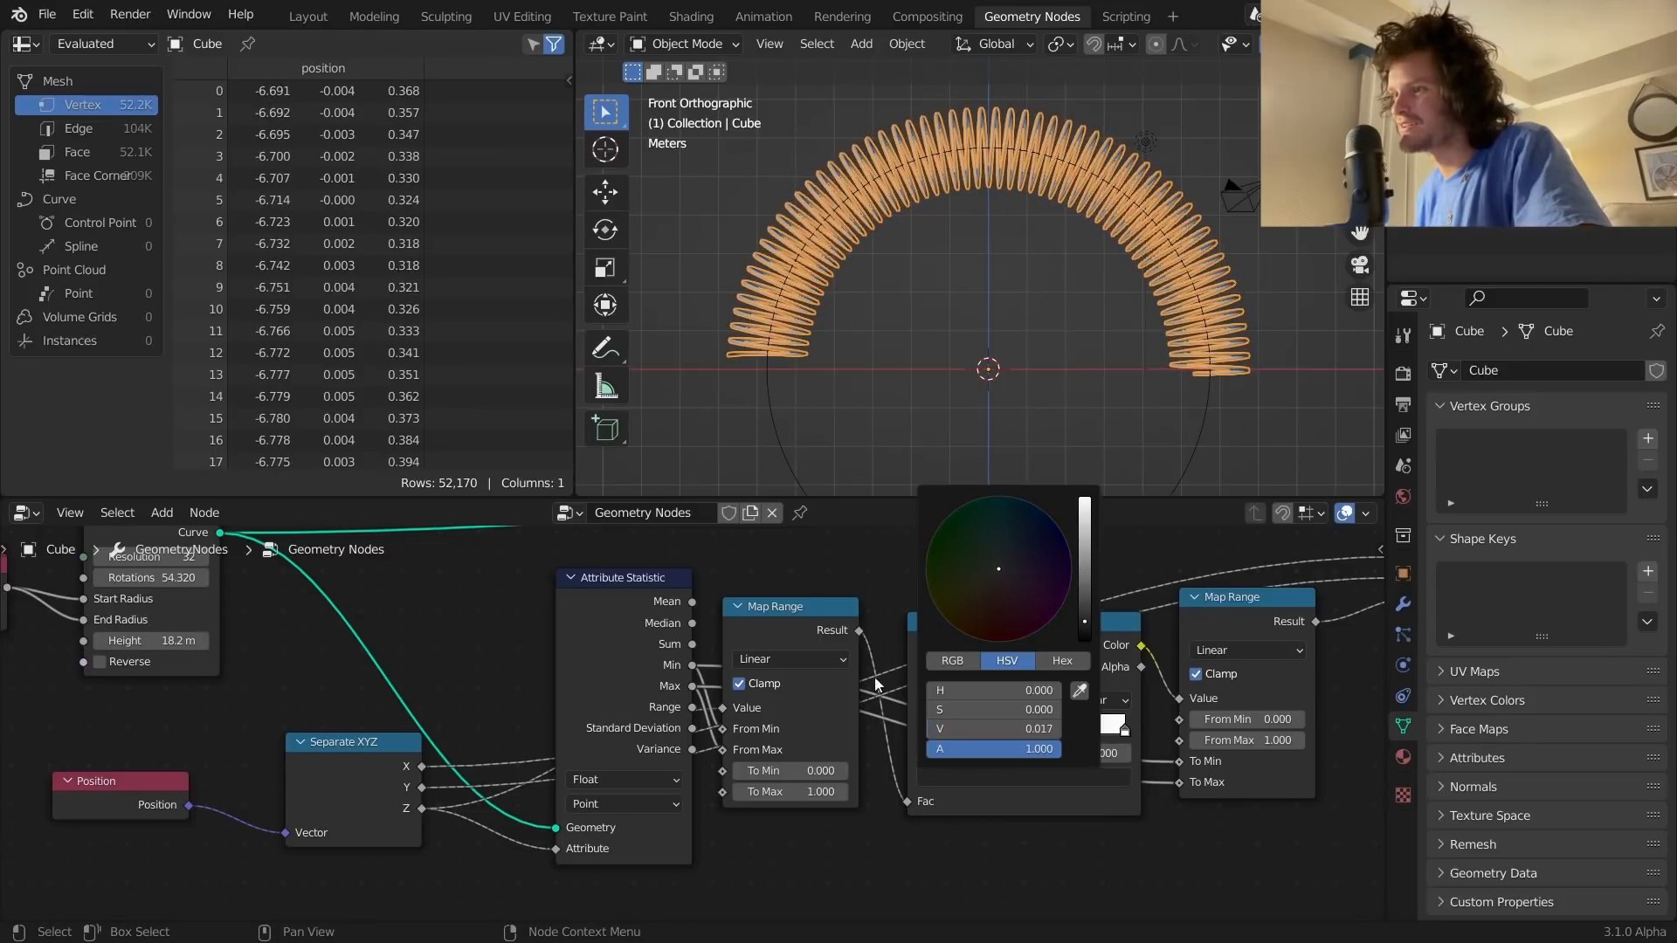
Step: Save the file, set the ColorRamp's interpolation to Ease, and deselect the spring
key(ctrl+s)
click(1099, 700)
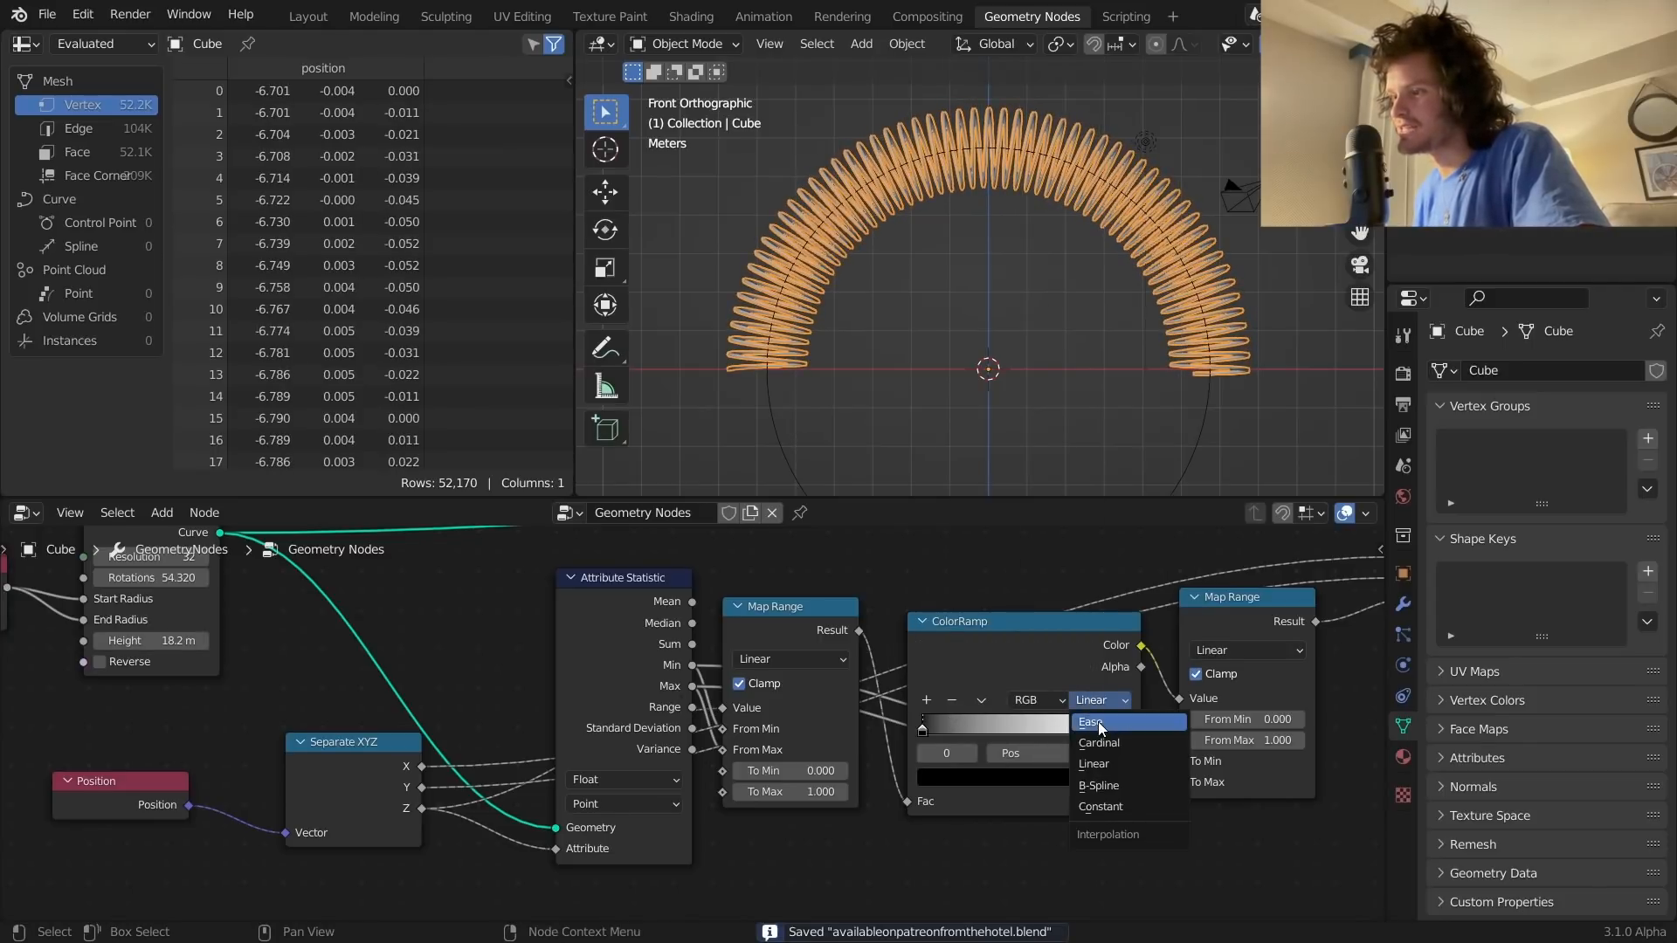
click(1101, 724)
scroll(984, 428, up, 1)
click(983, 426)
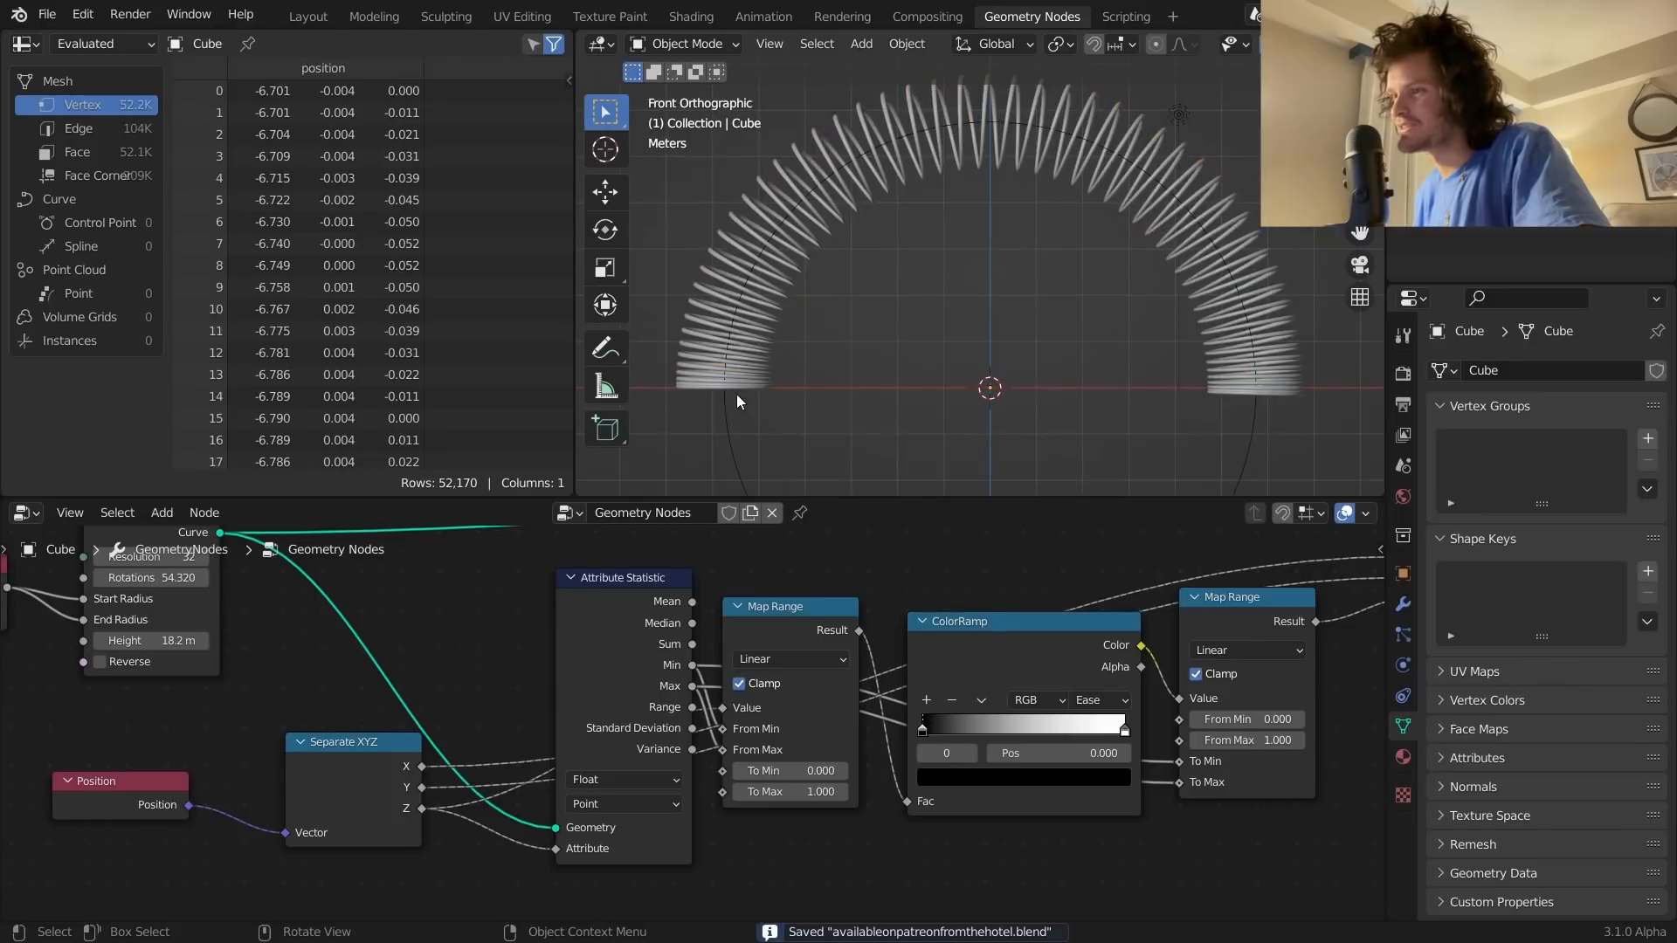
Step: Try changing the brightness of the ColorRamp's black stop and undo the change
click(1010, 774)
mouse_move(993, 729)
mouse_down()
mouse_move(1031, 728)
mouse_move(978, 728)
mouse_up()
key(ctrl+s)
key(ctrl+z)
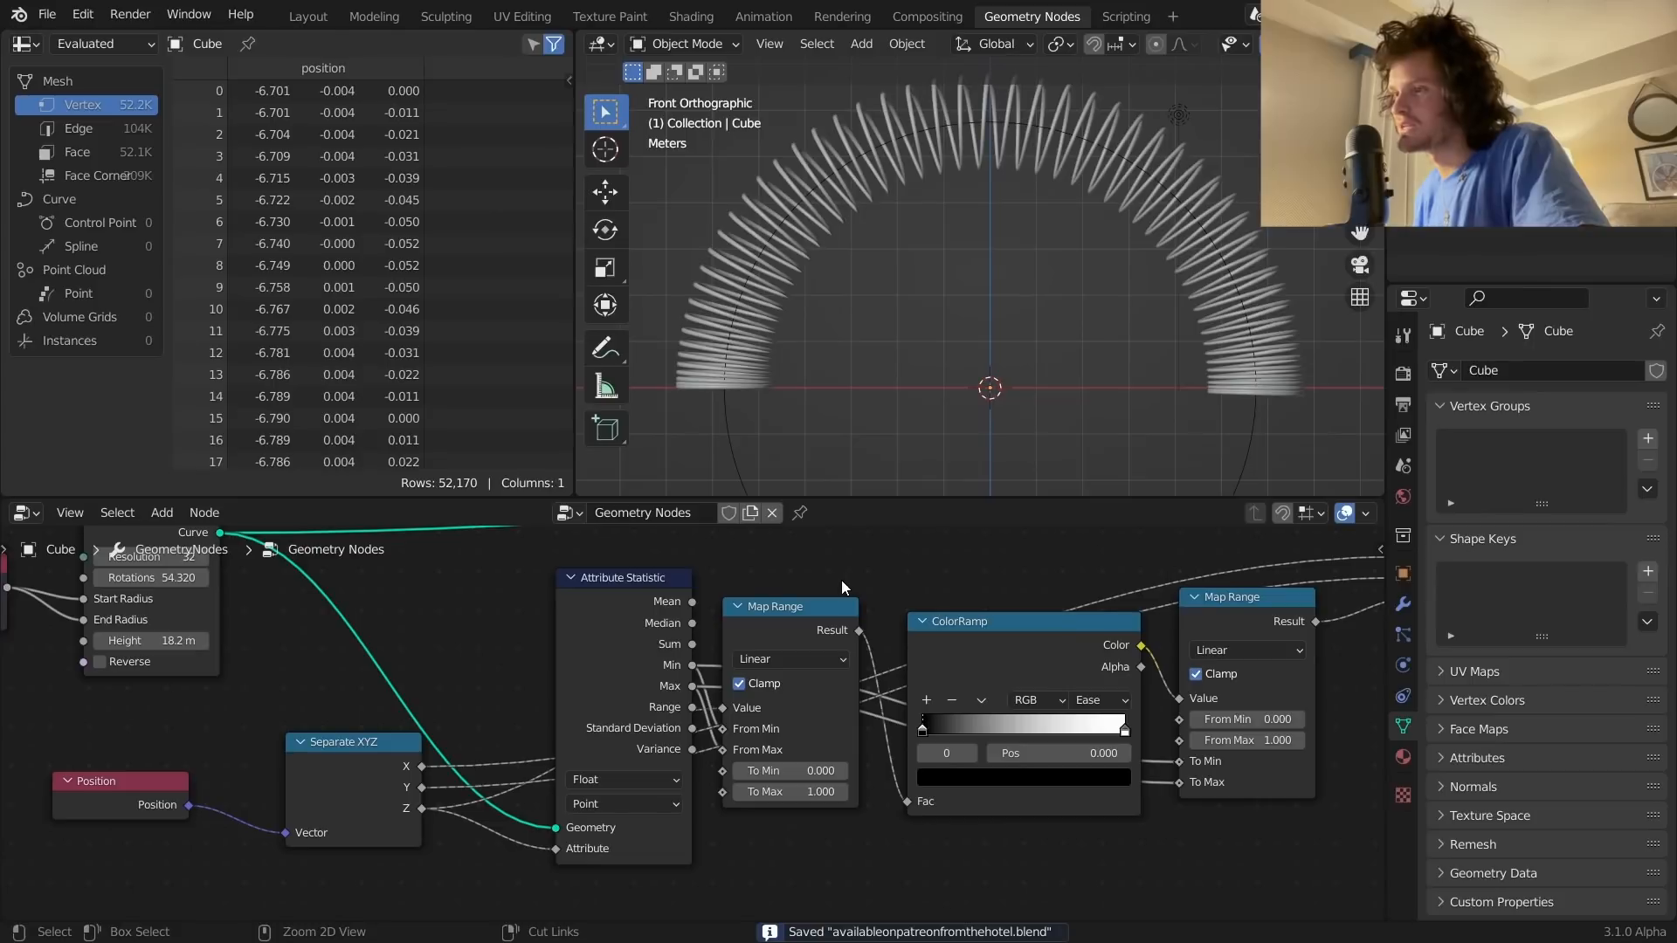
Step: Split the 3D viewport horizontally and turn the new lower area into a Timeline
drag(583, 489, 584, 426)
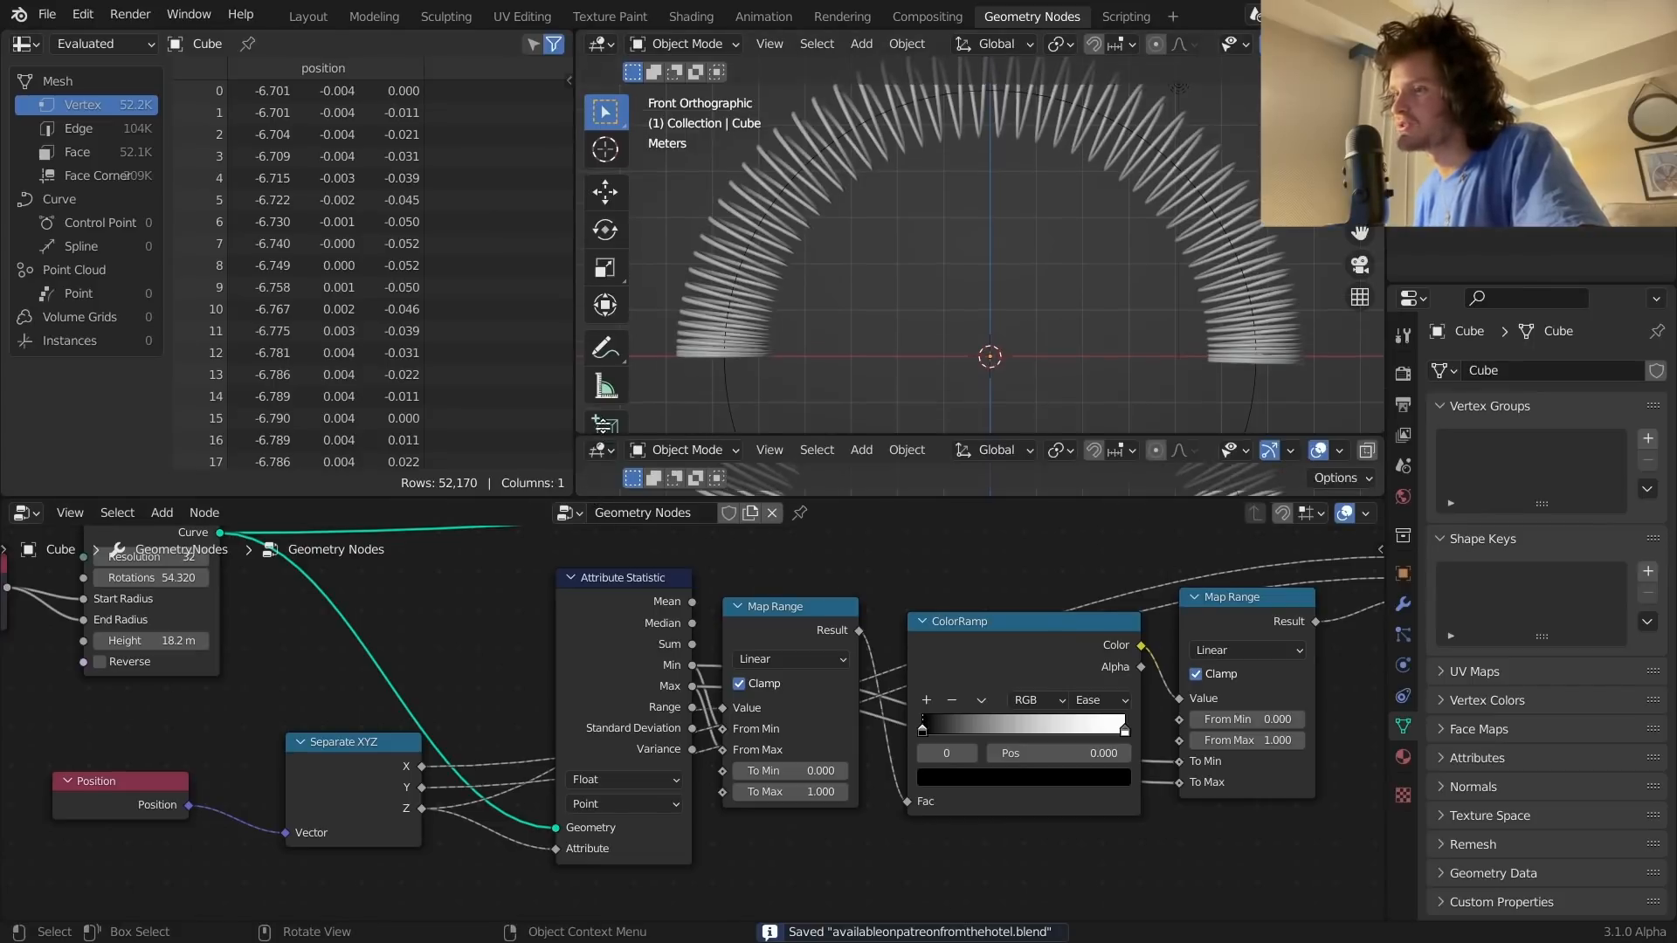
click(599, 435)
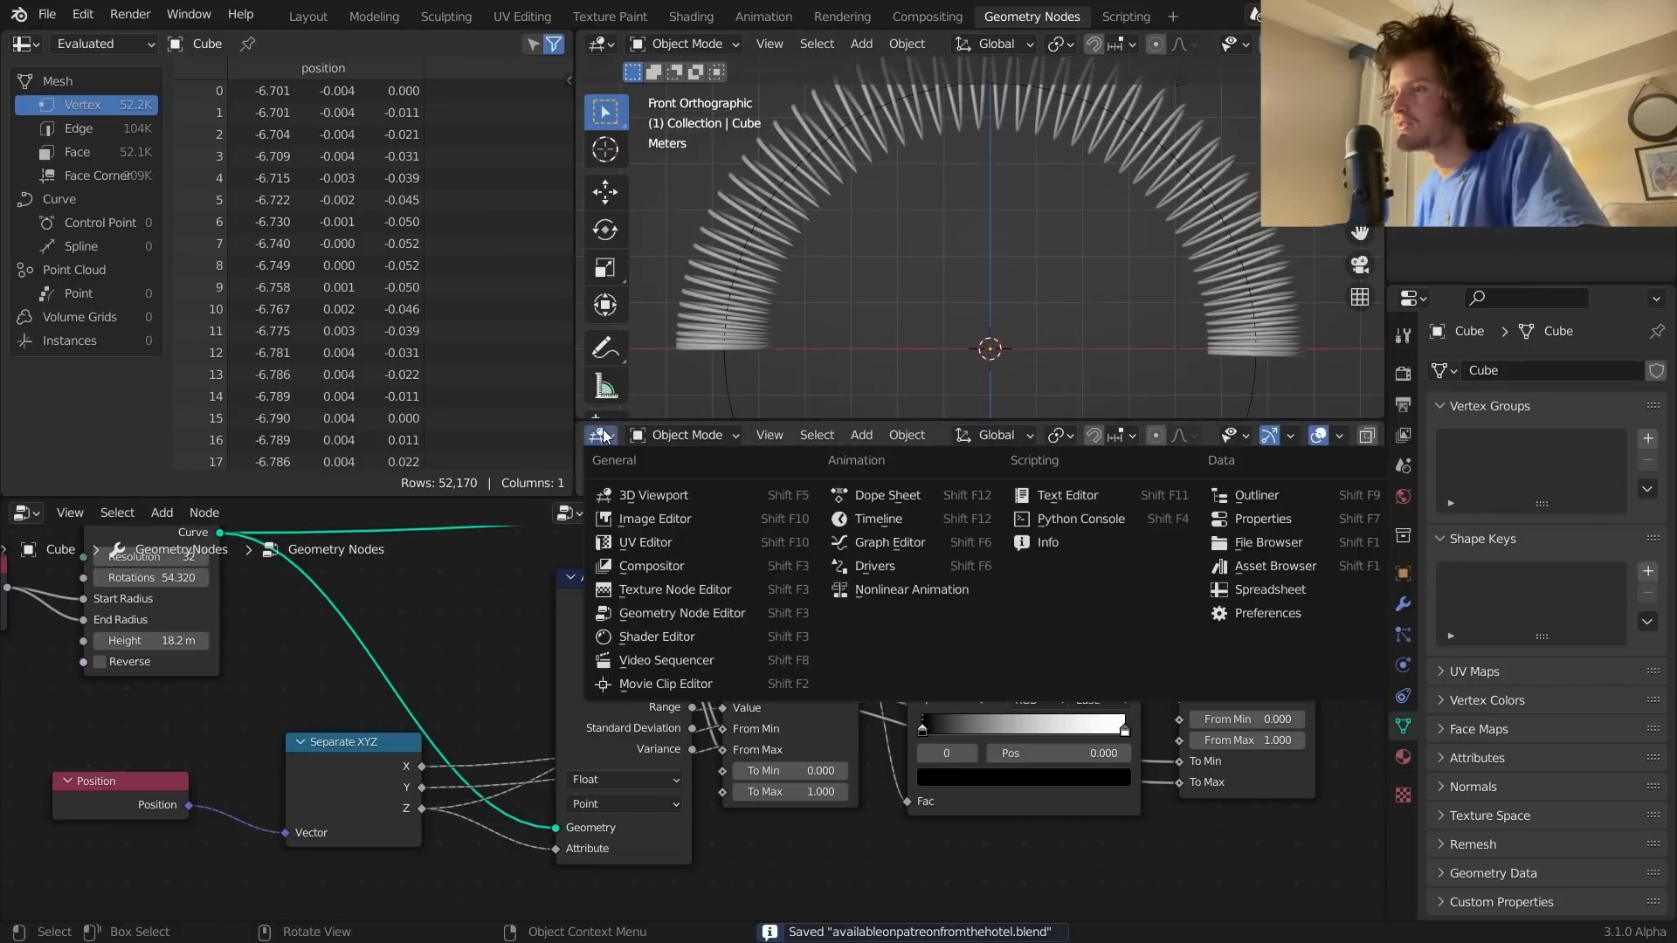
click(876, 519)
Step: Try darkening the ColorRamp's white stop at frame 20, undo it, and return to frame 1
middle_drag(985, 763, 865, 727)
click(860, 720)
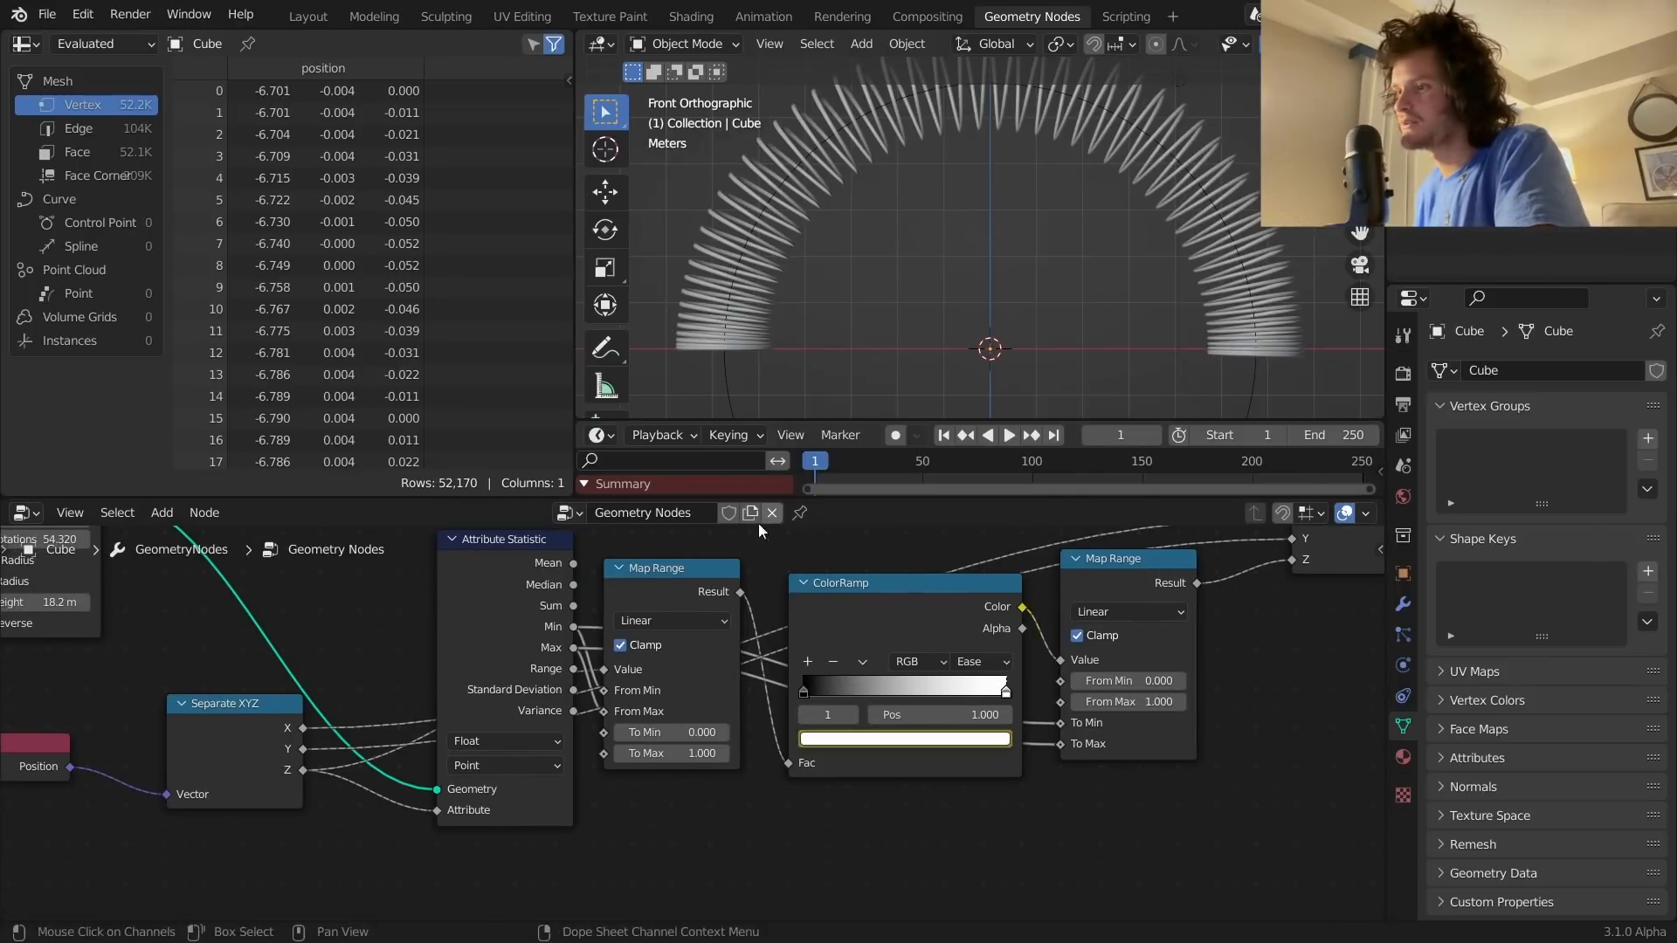
key(Escape)
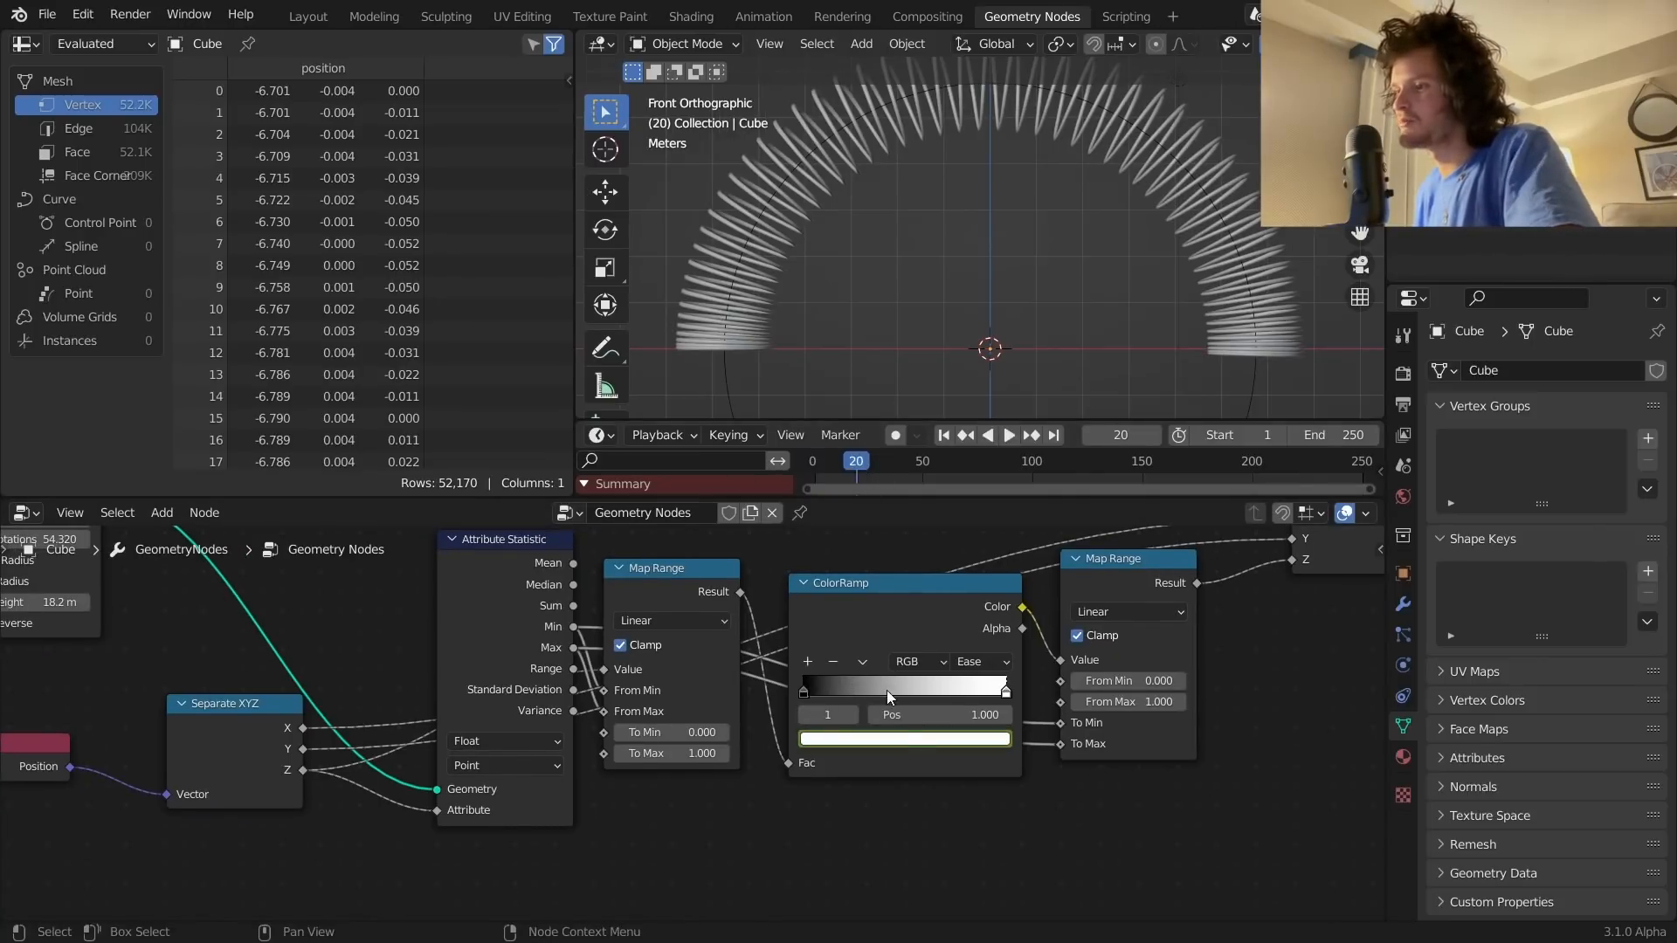
click(908, 738)
drag(920, 693, 873, 693)
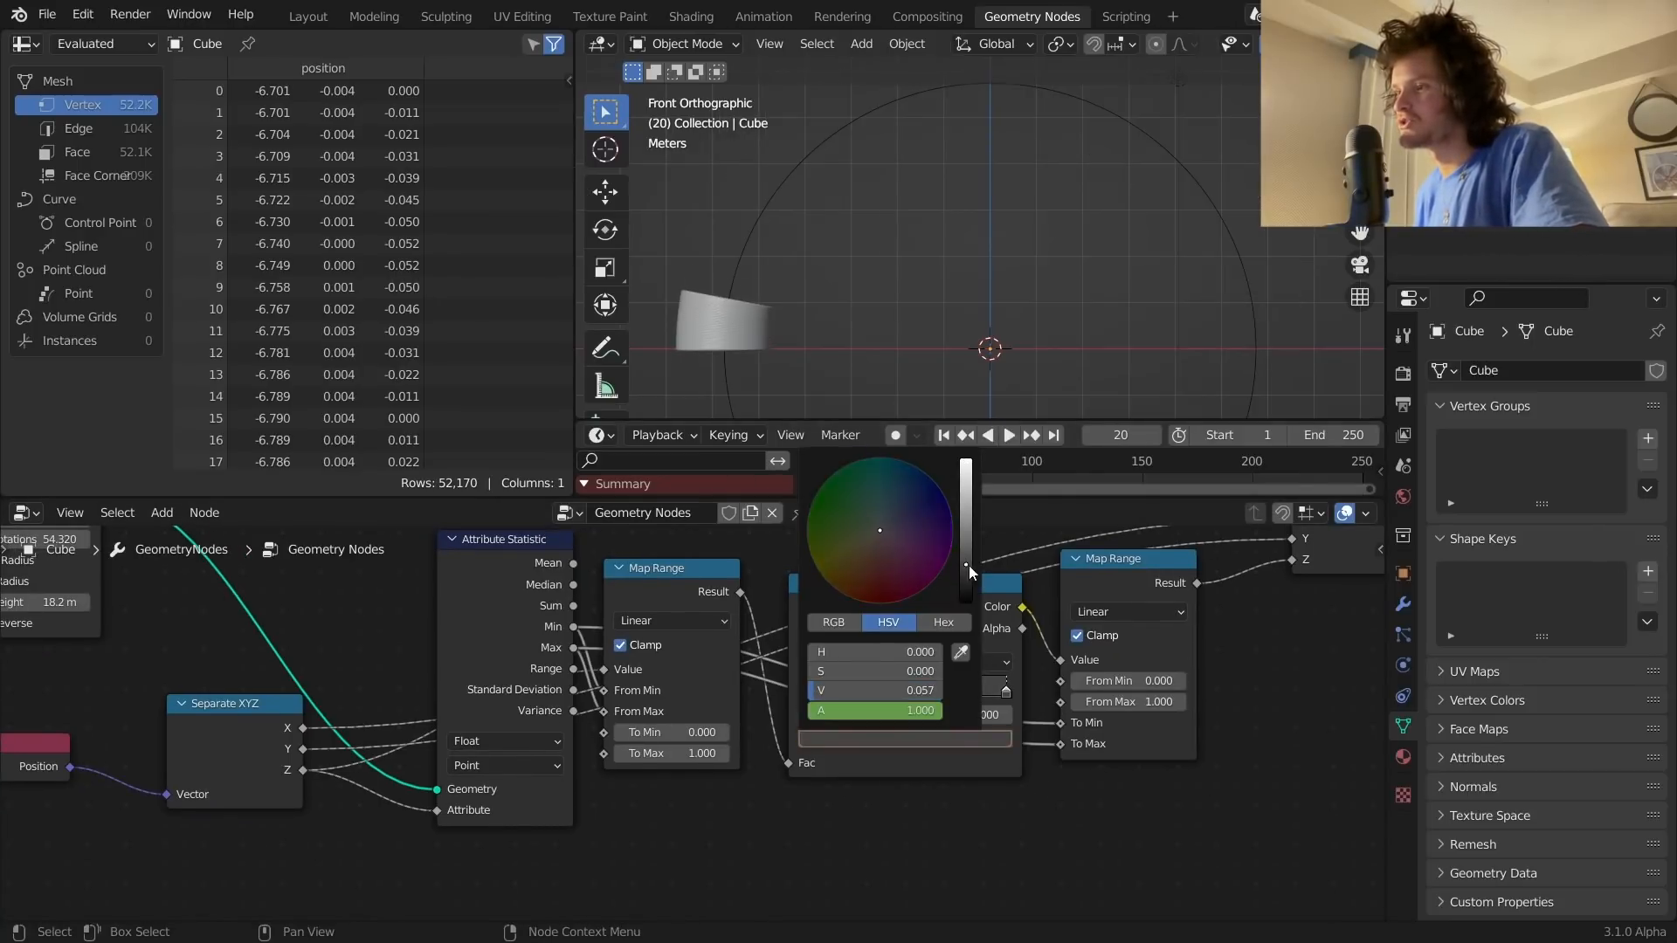
key(ctrl+z)
key(shift+Left)
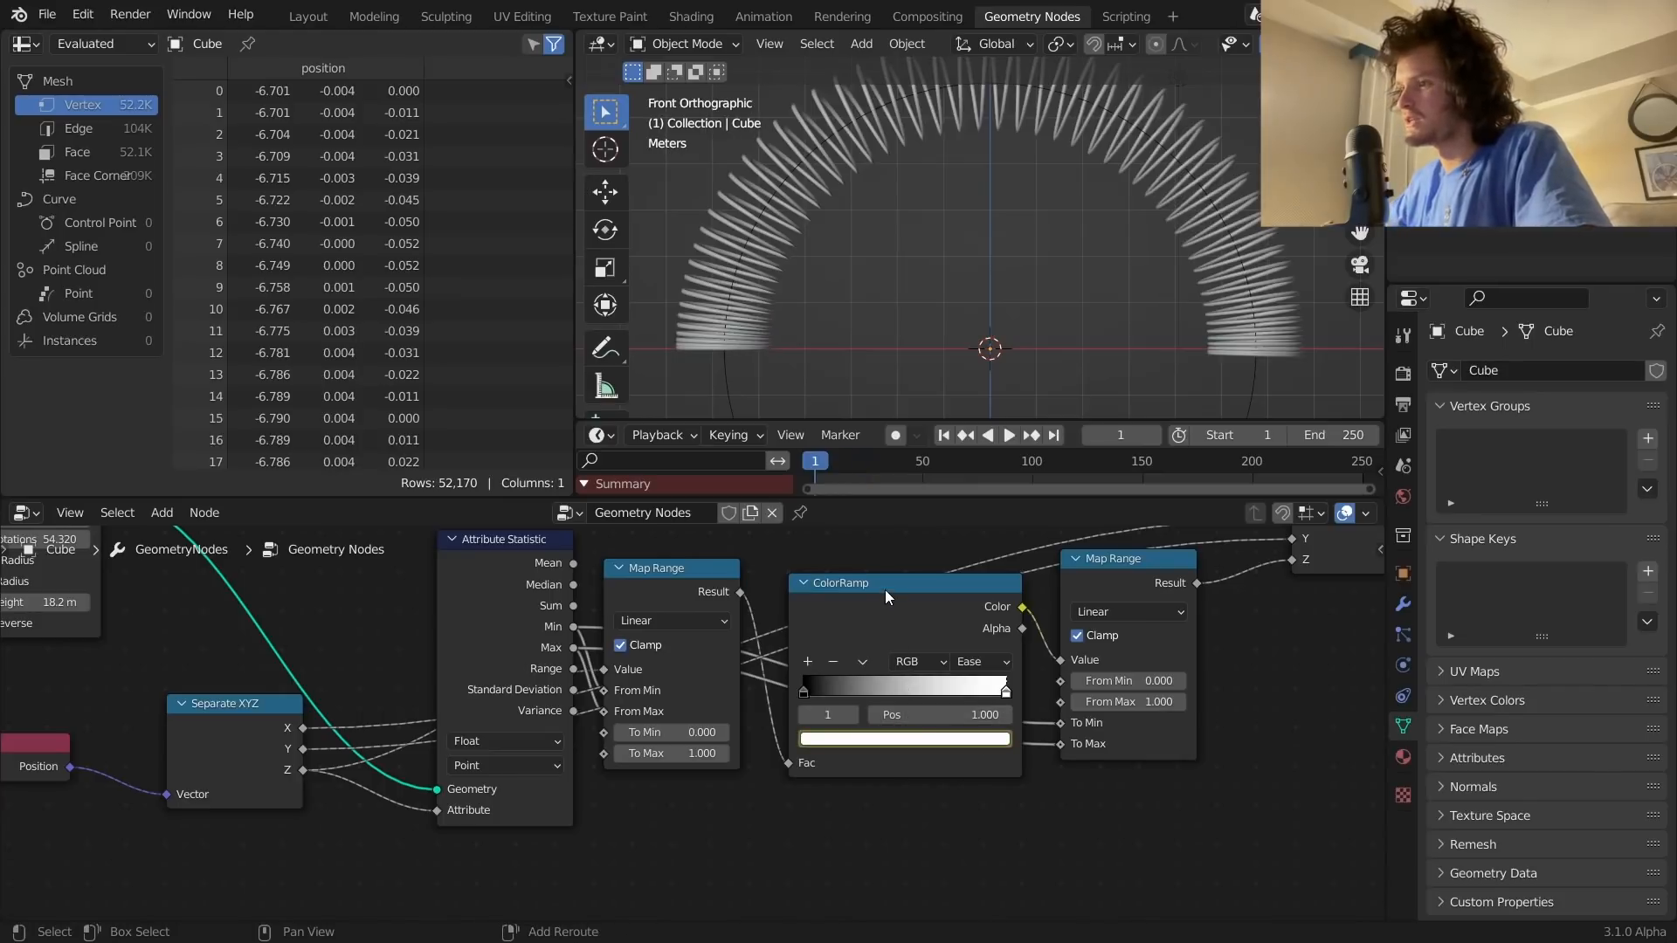
Step: Keyframe the color of the ColorRamp's stop 1 with a value of 0.090 at frame 1 and full white at frame 20
click(927, 742)
drag(967, 587, 967, 556)
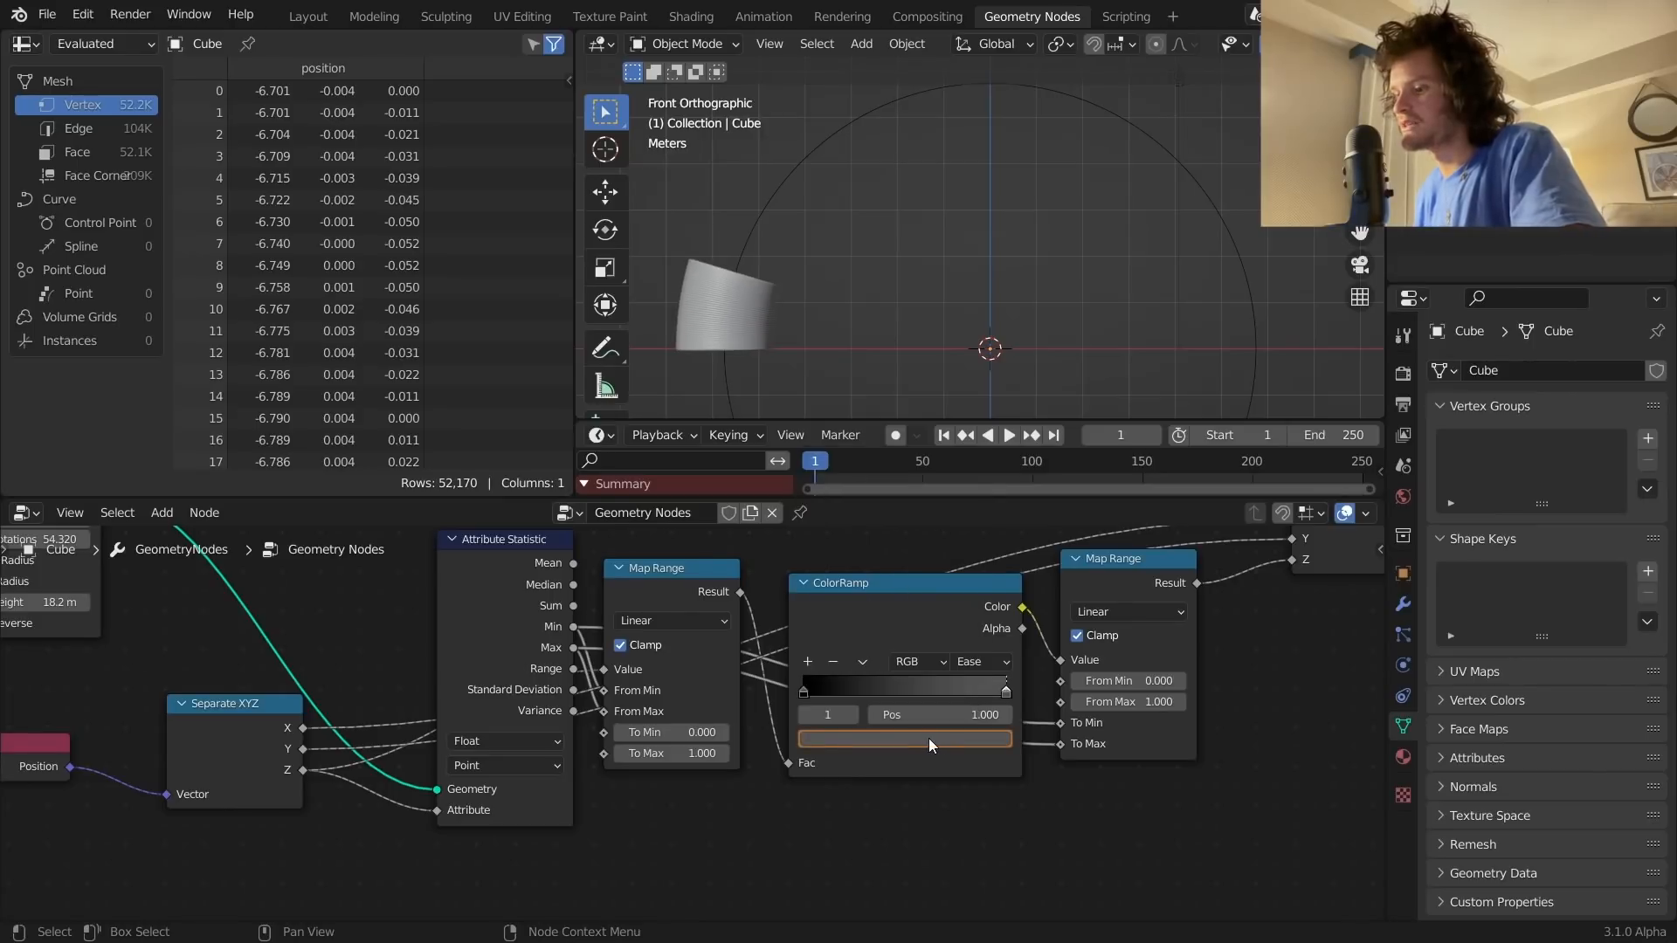
click(844, 463)
key(space)
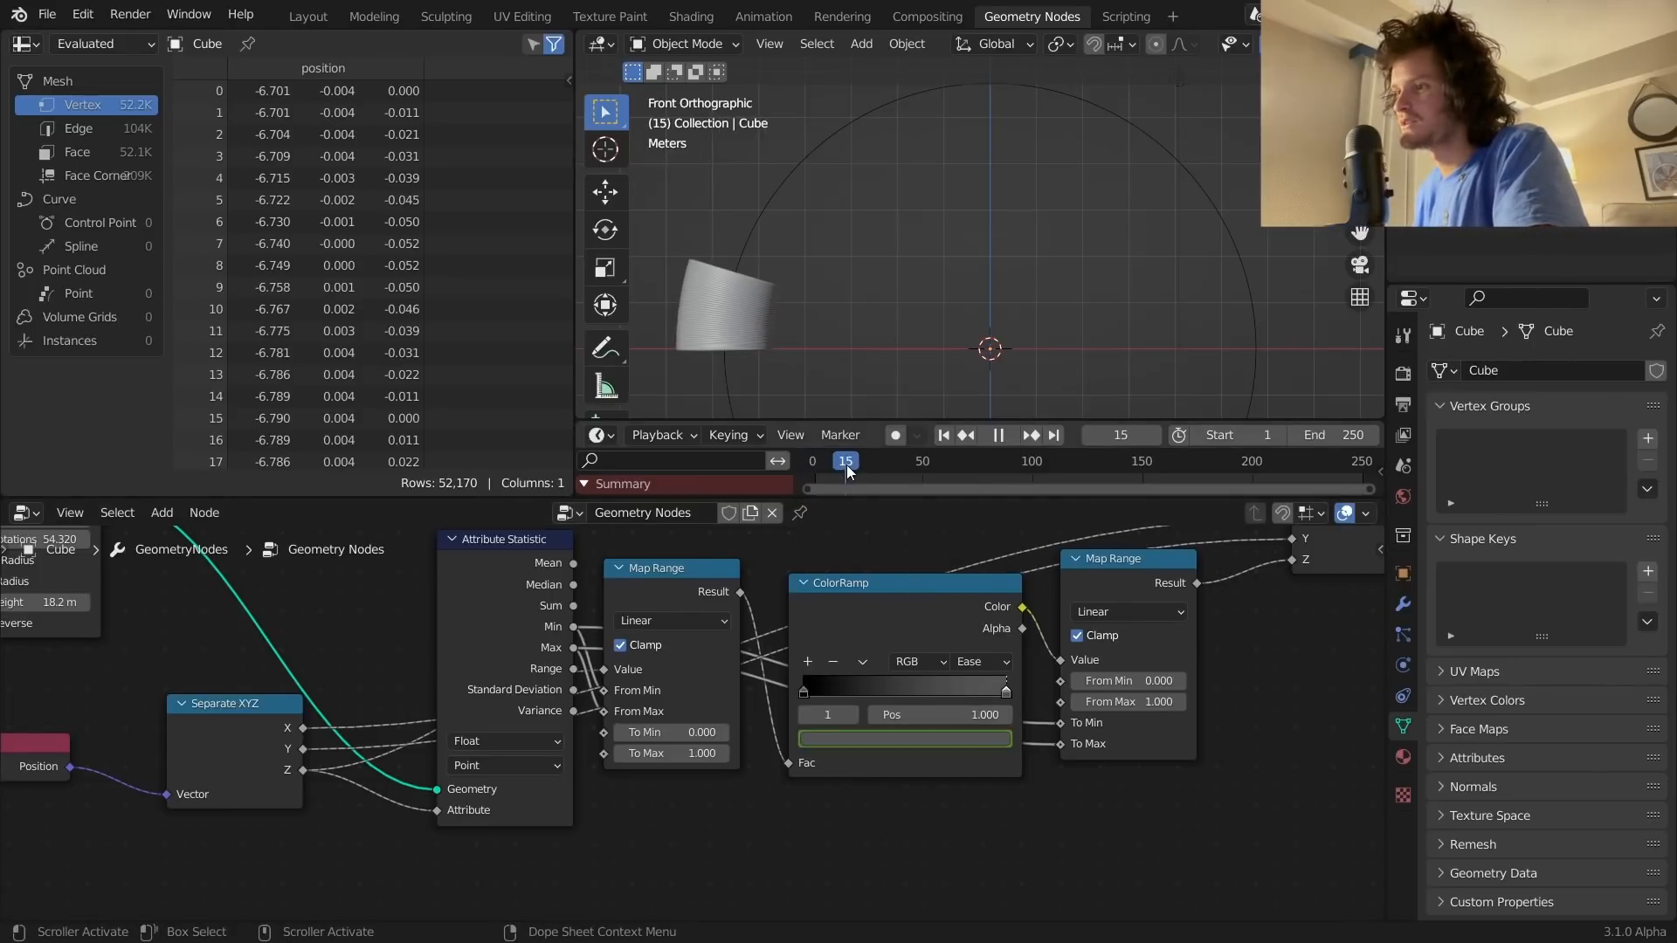
key(space)
click(919, 740)
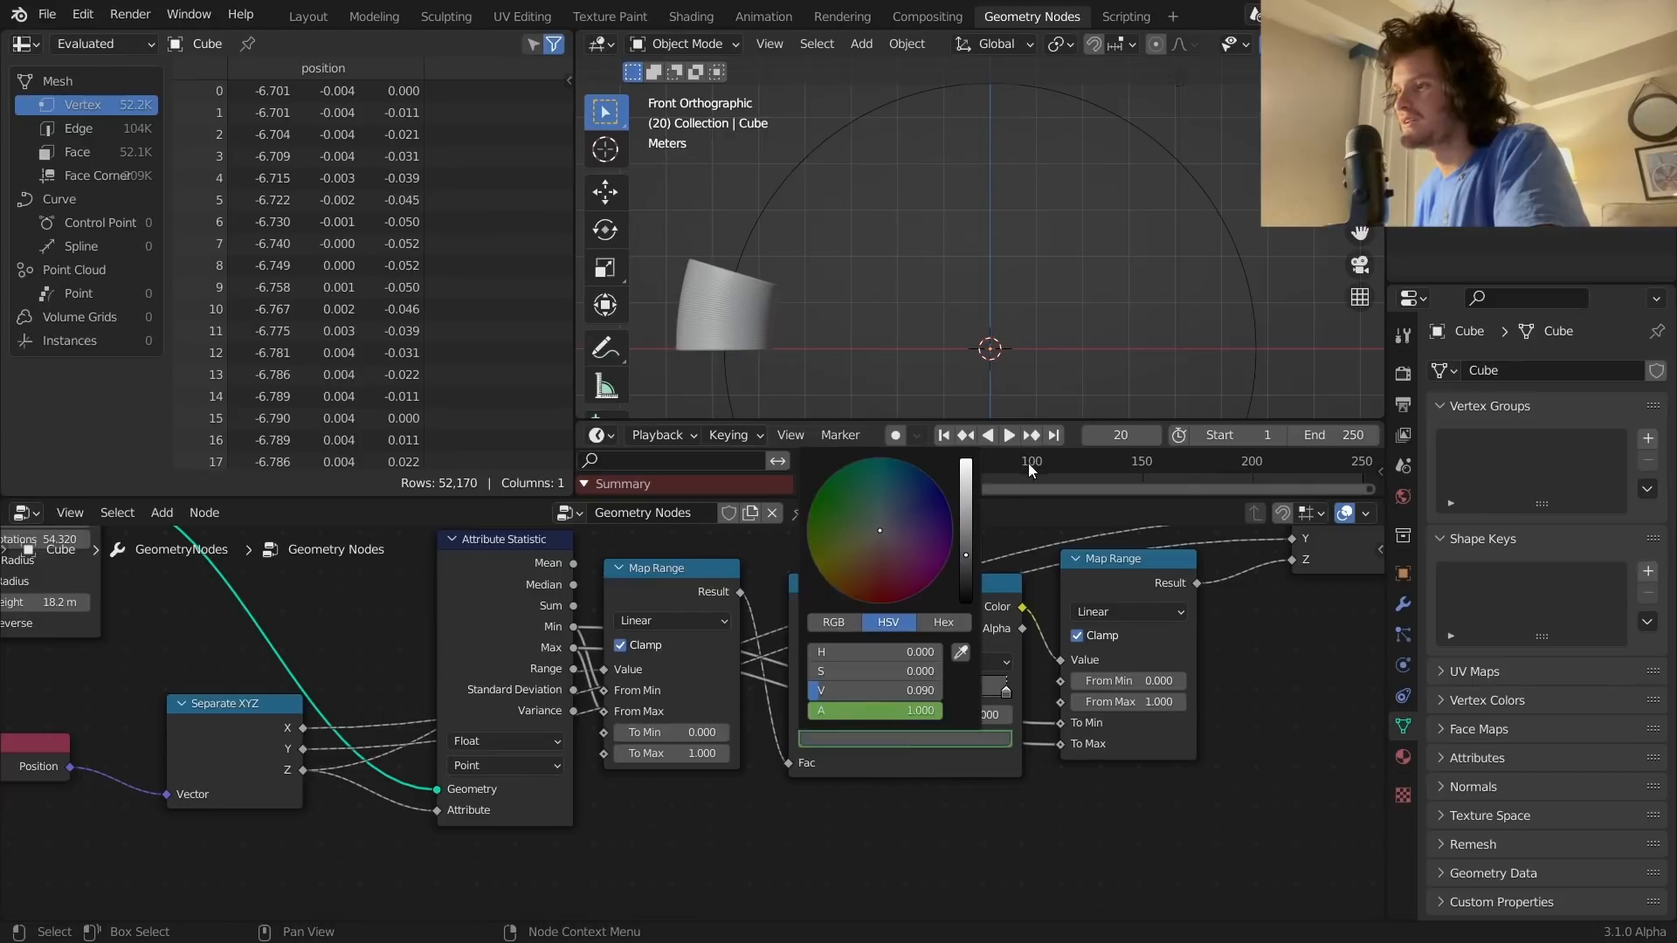
click(966, 463)
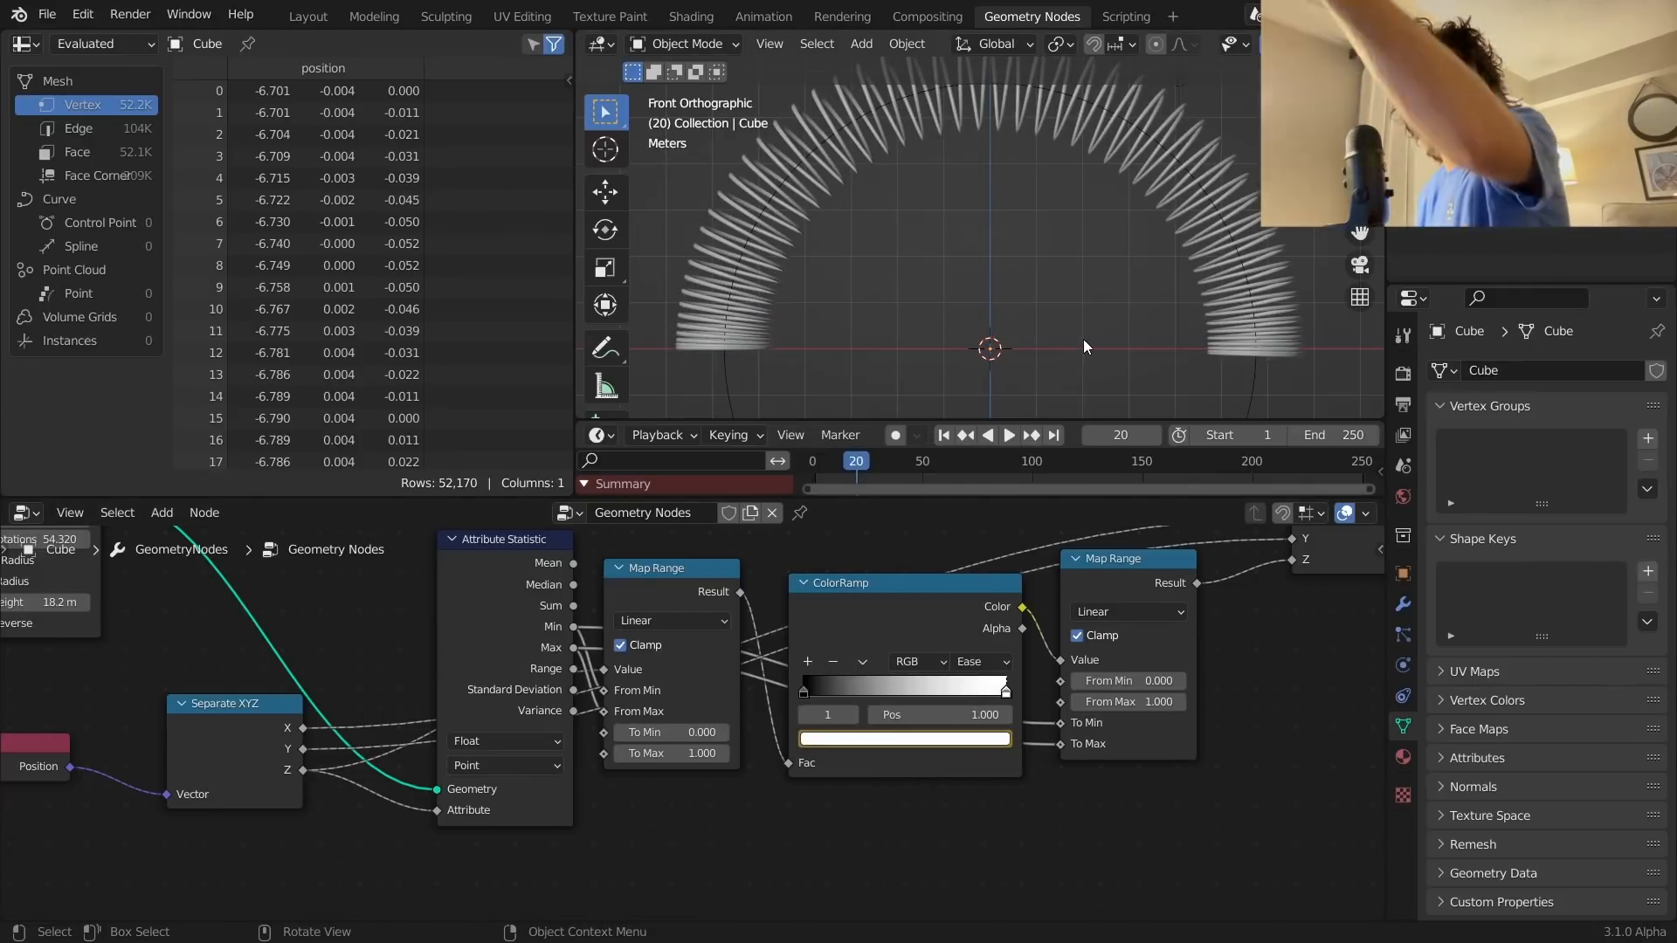
Step: Enlarge the Timeline area and select the spring to display its keyframes
click(899, 461)
key(space)
click(912, 583)
drag(875, 422, 877, 367)
middle_drag(894, 429, 921, 441)
click(772, 255)
scroll(862, 417, up, 2)
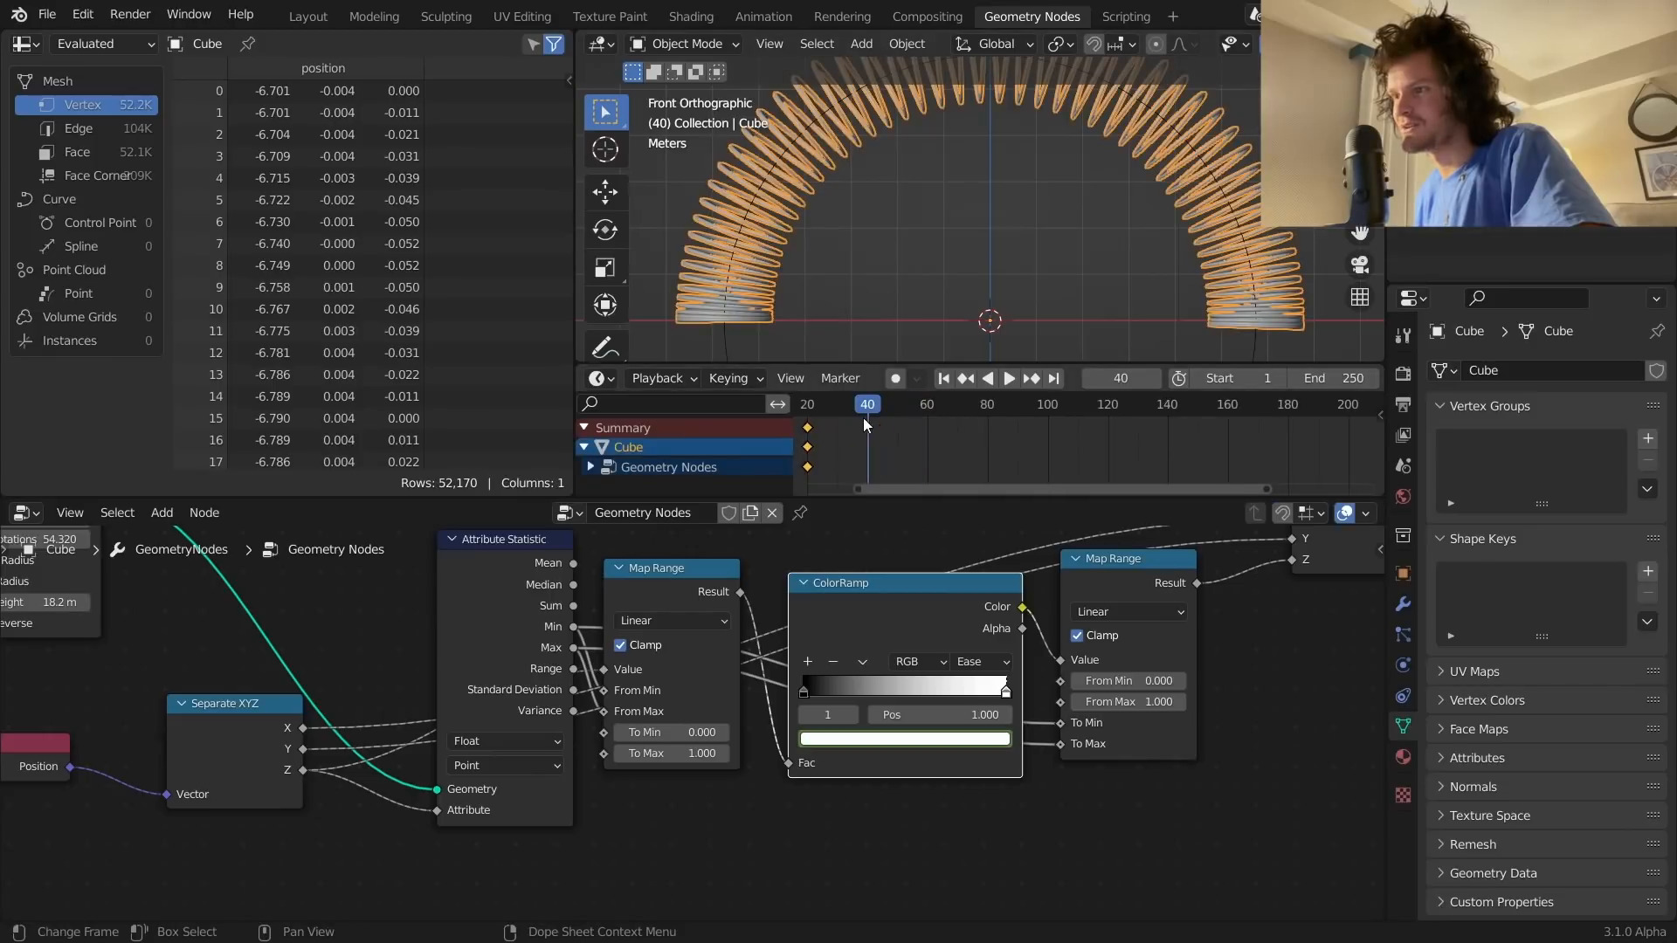
Step: Keyframe the color of the ColorRamp's stop 0 as black at frame 20 and with a value of 0.888 at frame 40
click(804, 713)
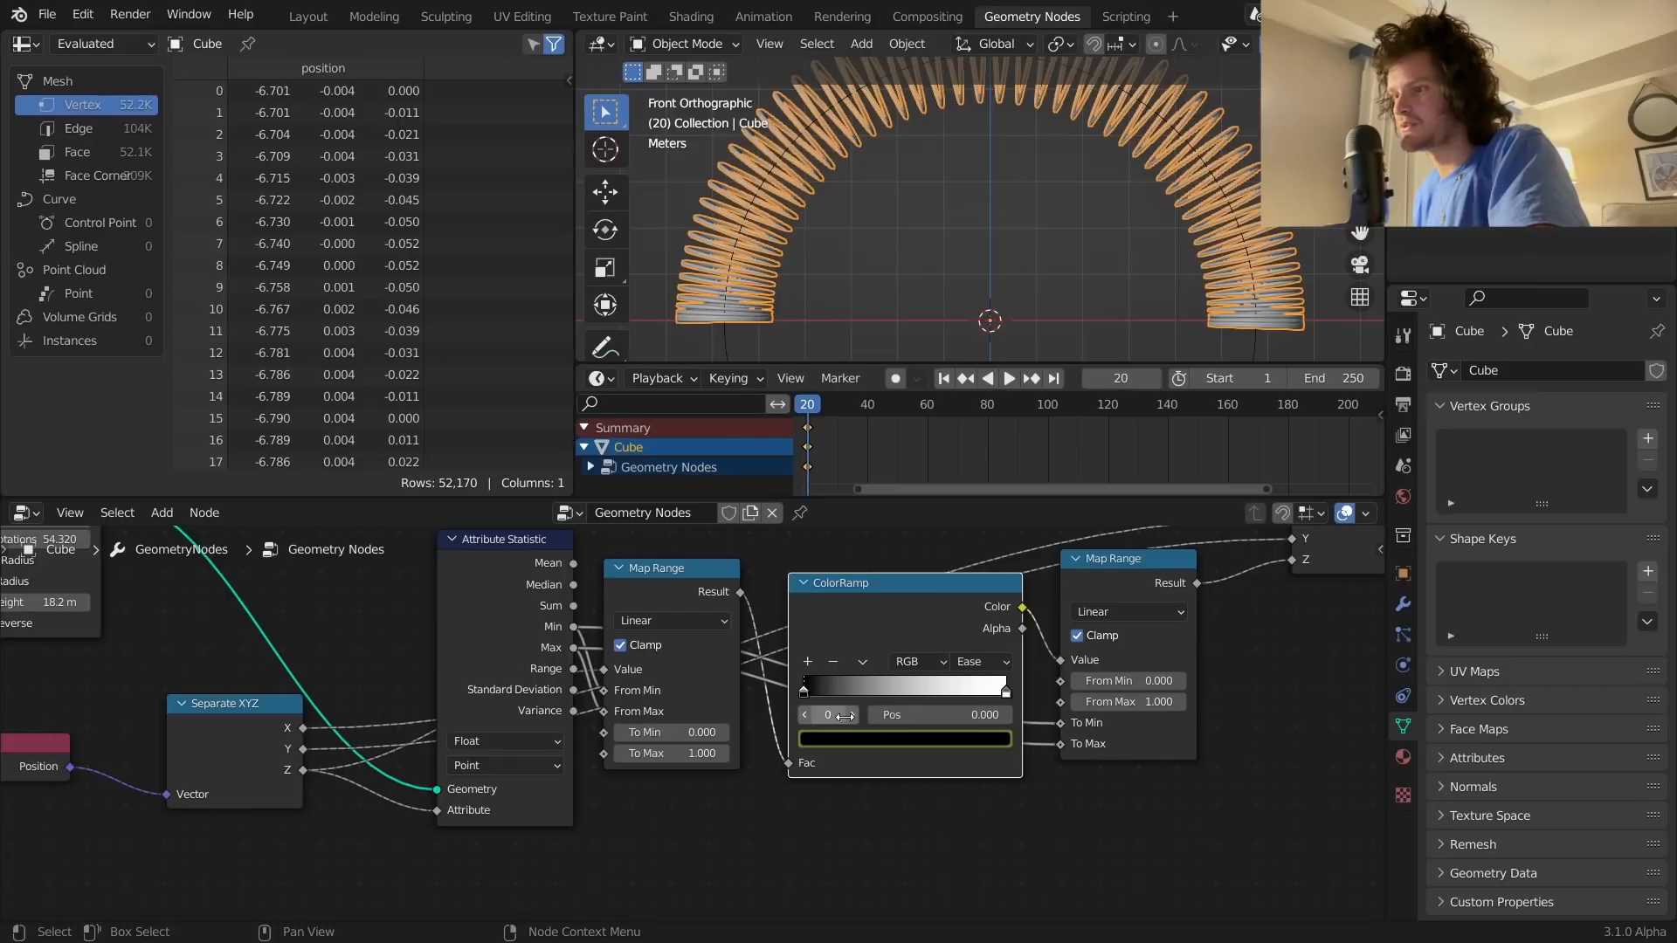
click(867, 409)
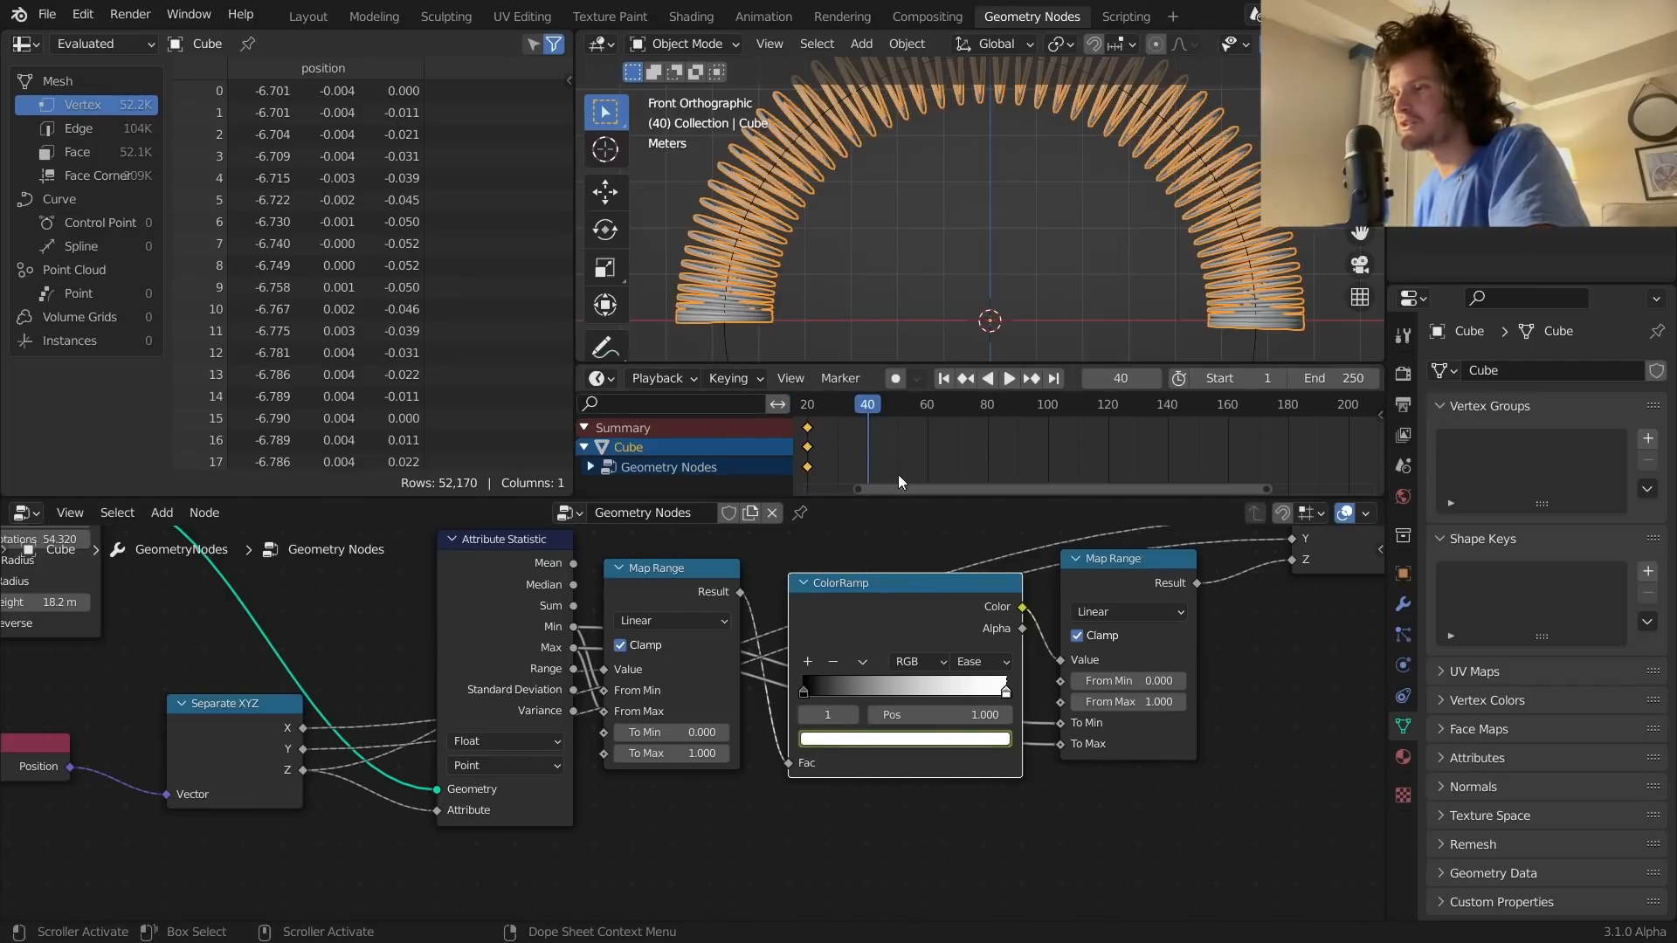
click(804, 714)
click(830, 738)
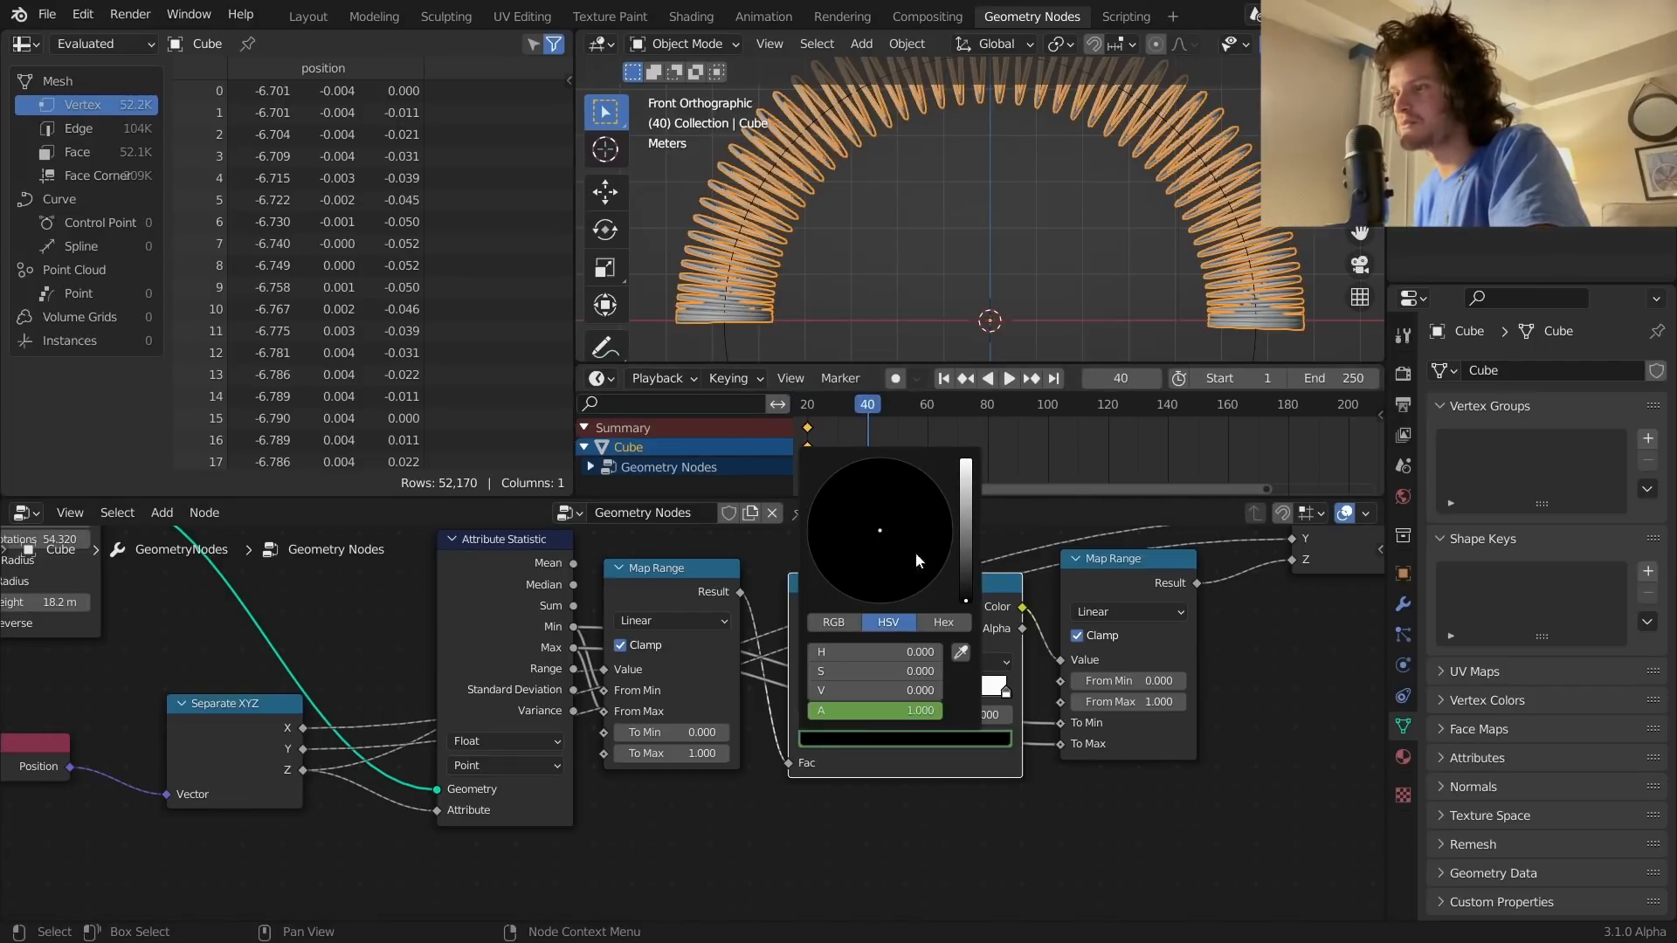
drag(964, 541, 965, 479)
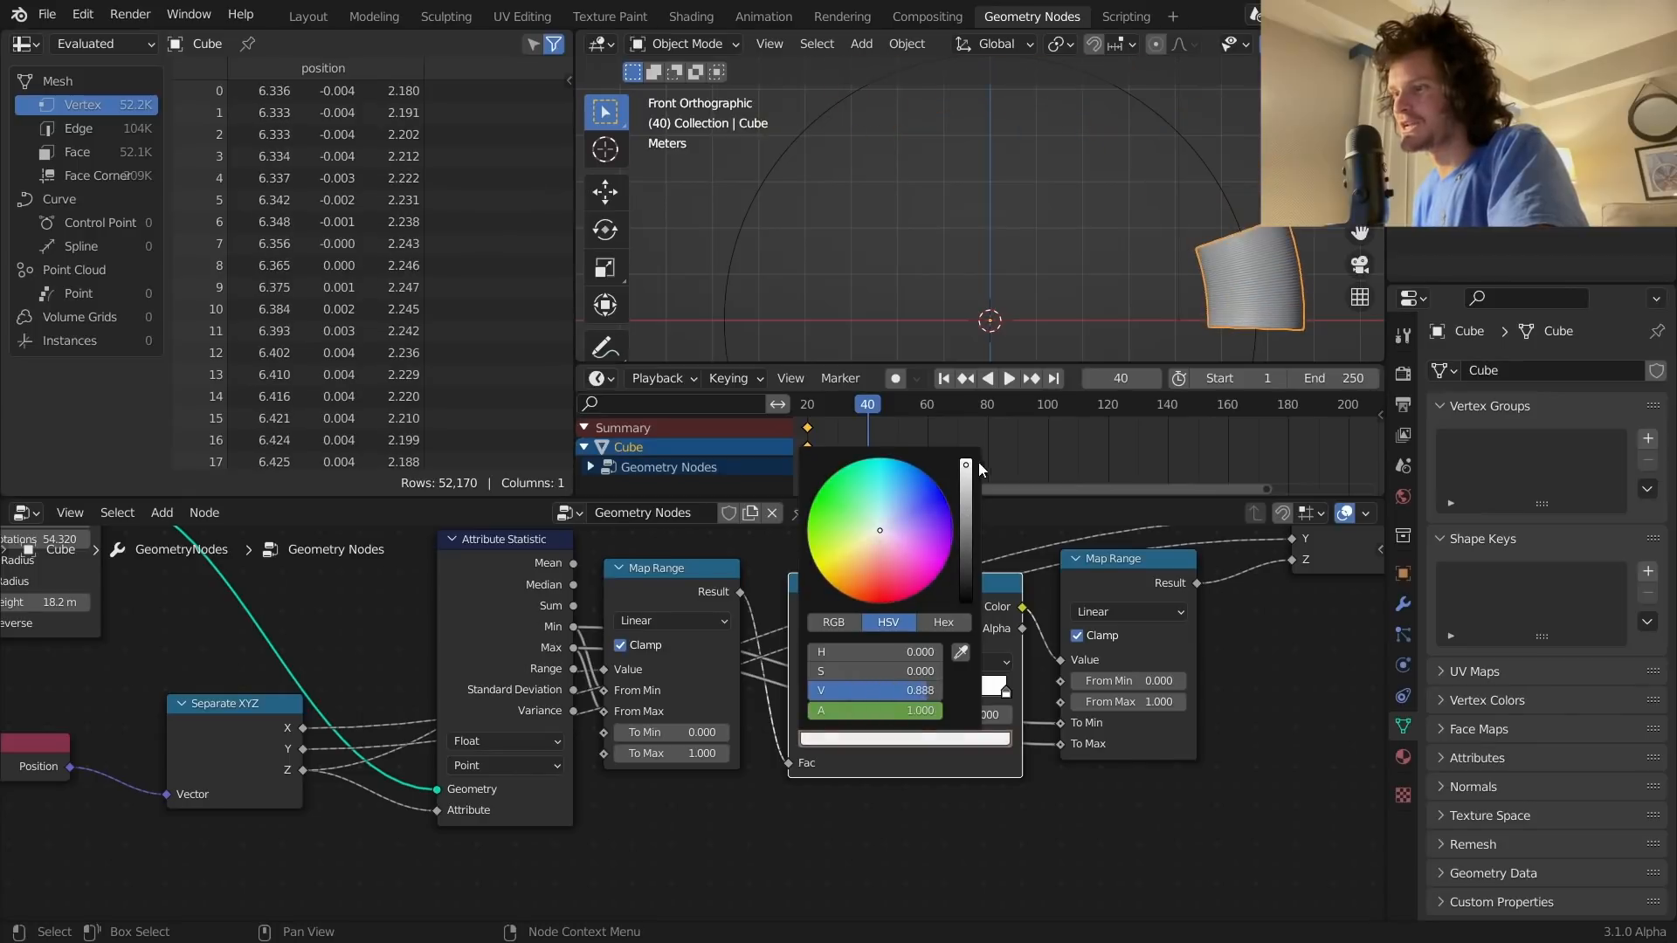
key(i)
Step: Play the spring animation from frame 1, scrub to frame 12, and deselect the spring
scroll(934, 473, down, 2)
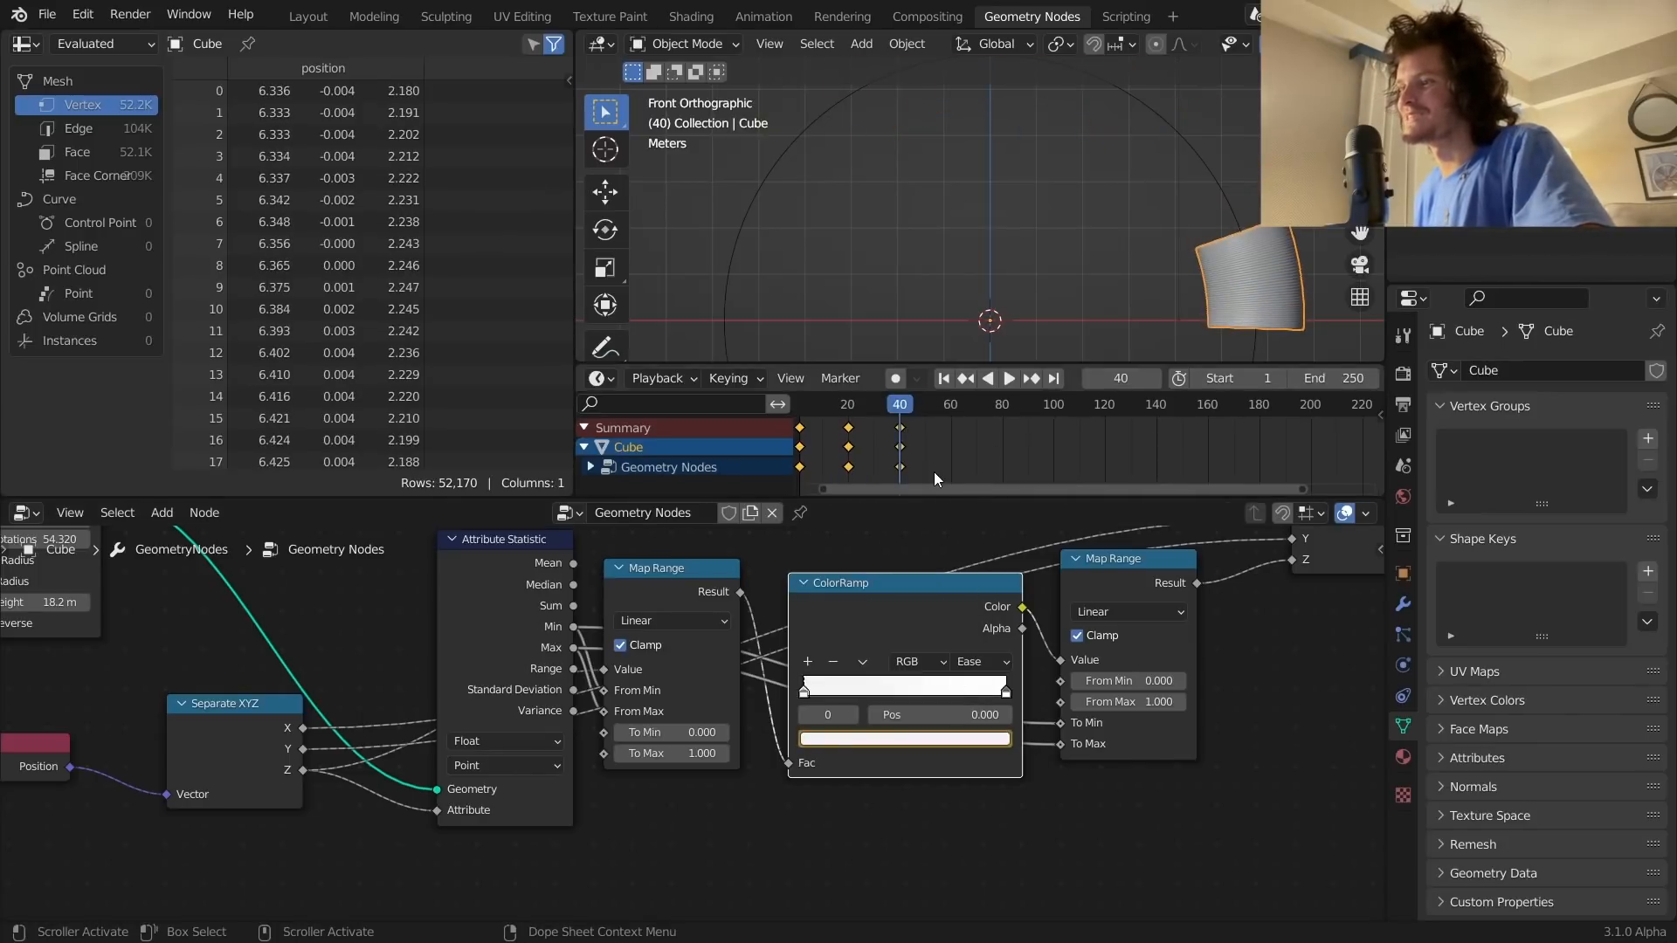
scroll(937, 472, down, 1)
key(shift+Left)
key(space)
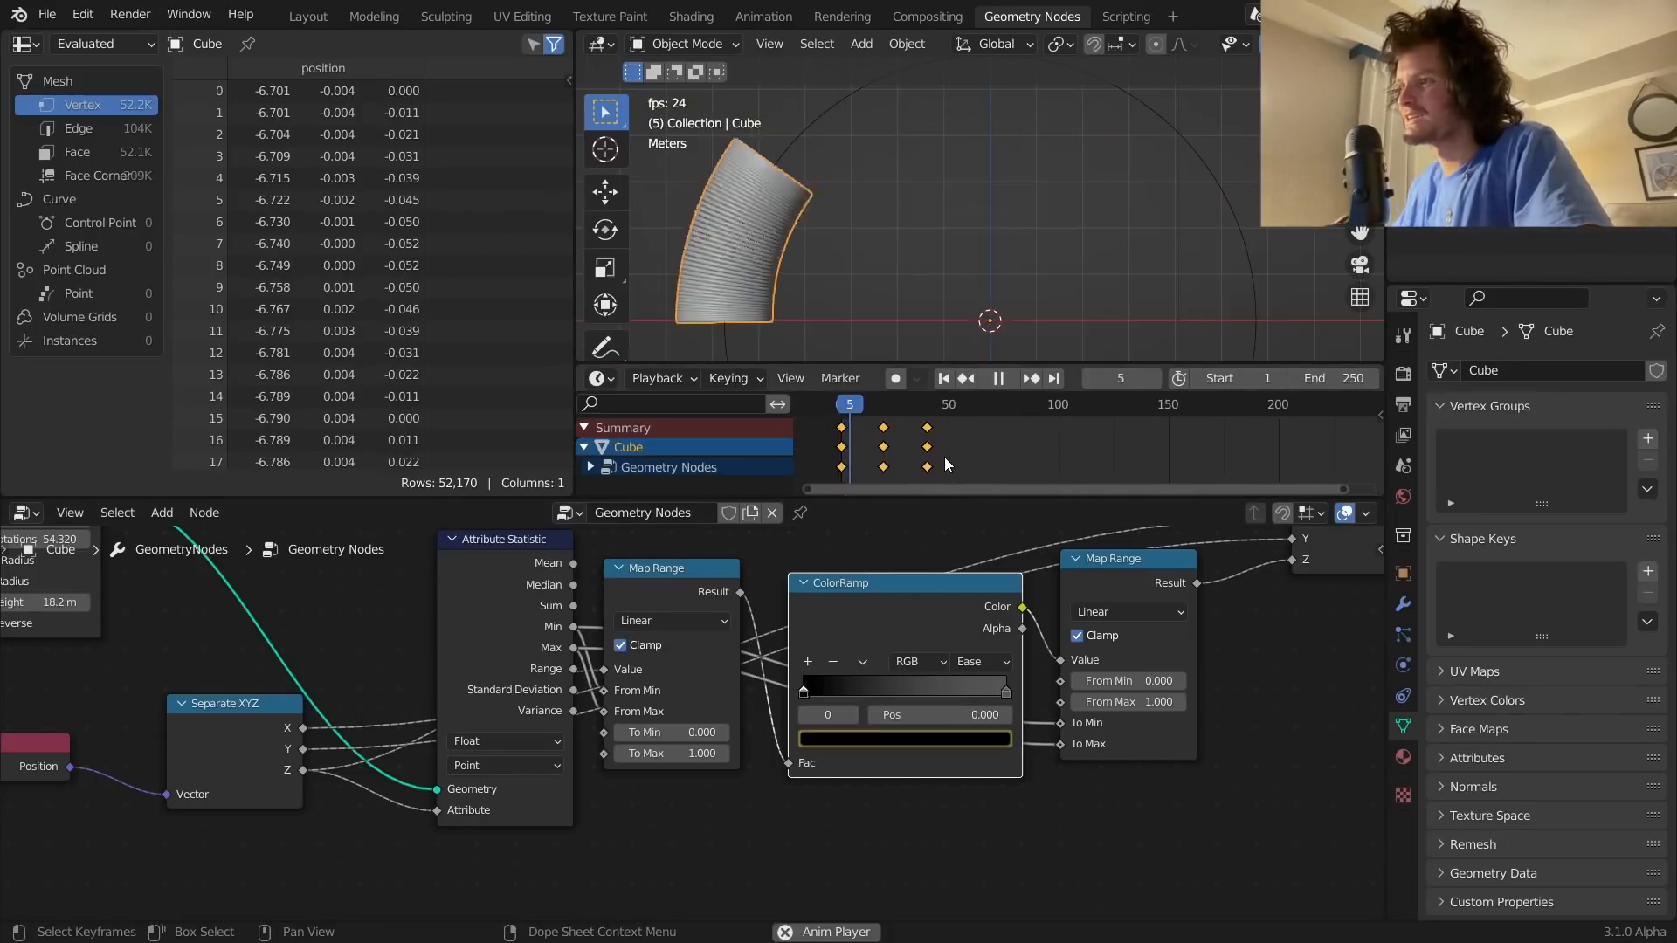
click(845, 407)
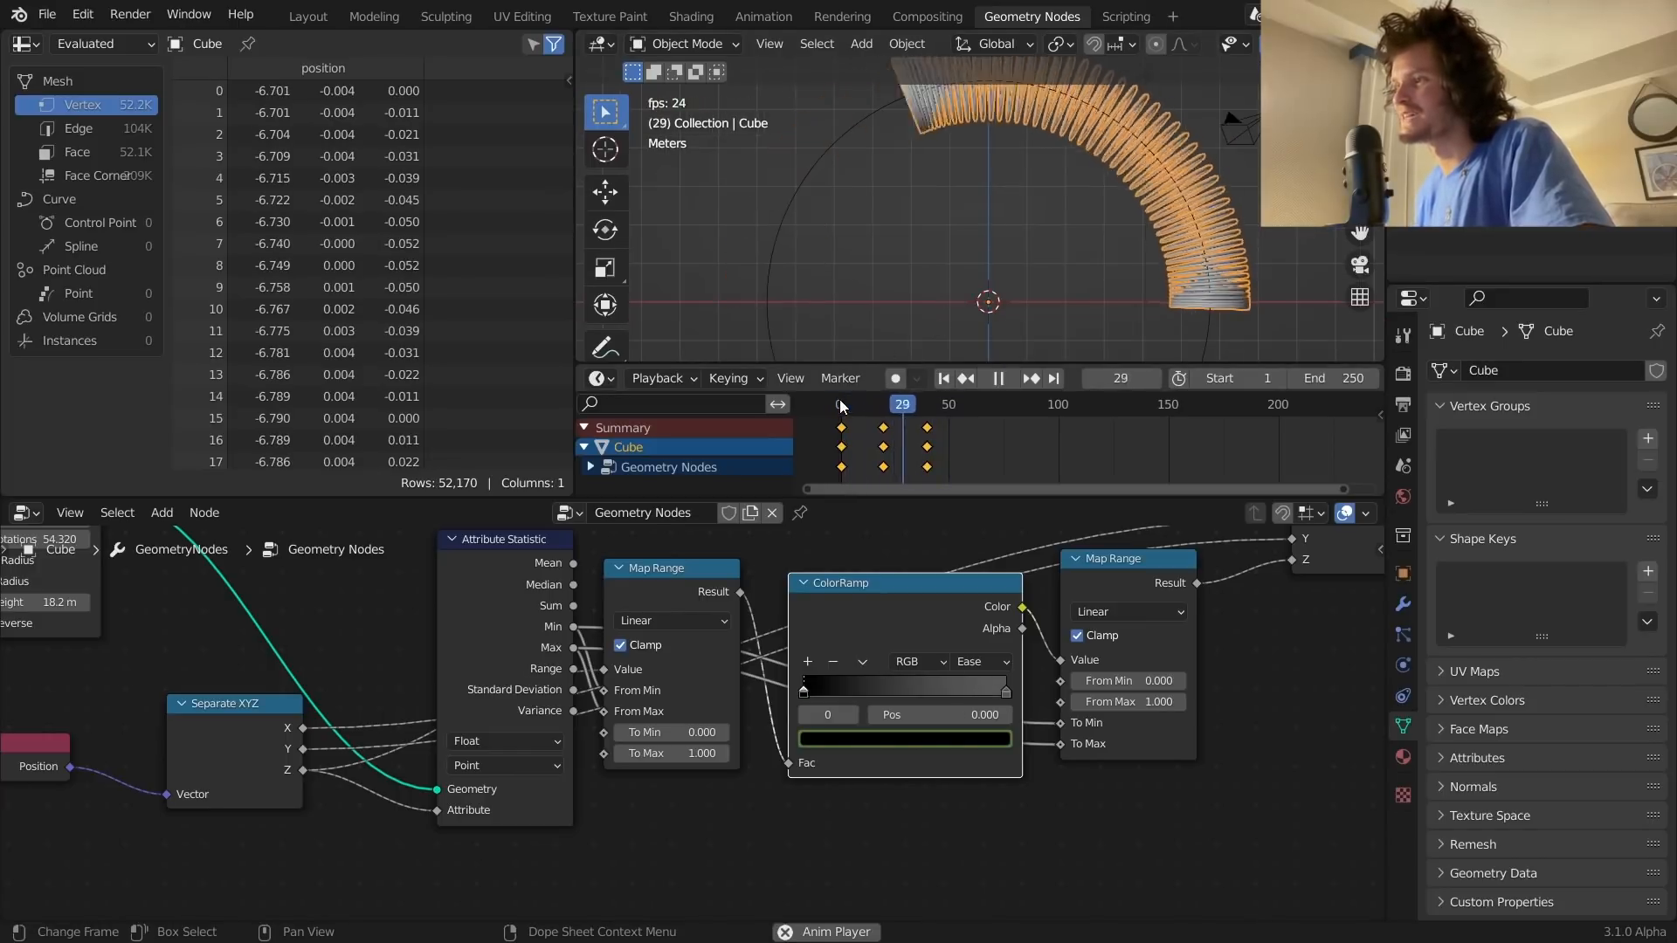
key(space)
drag(839, 408, 865, 384)
click(927, 252)
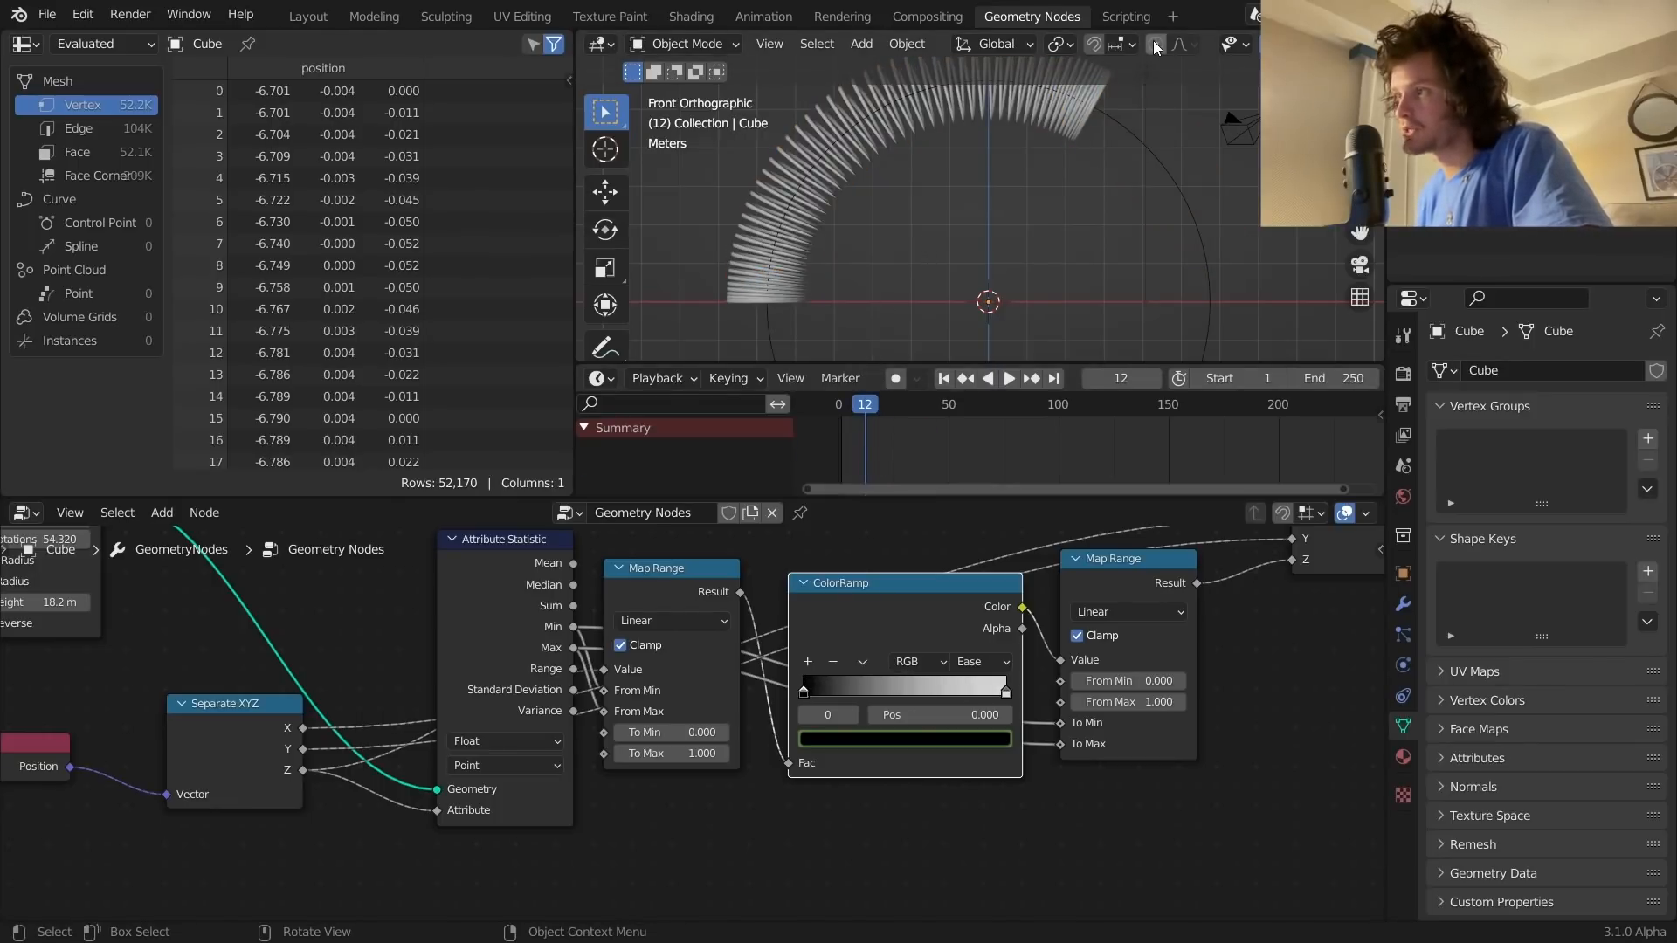
Step: Try lowering the Value node driving the Spiral's radii to 0.580 and undo the change
scroll(1154, 47, down, 3)
middle_drag(767, 583, 1312, 671)
drag(372, 662, 336, 662)
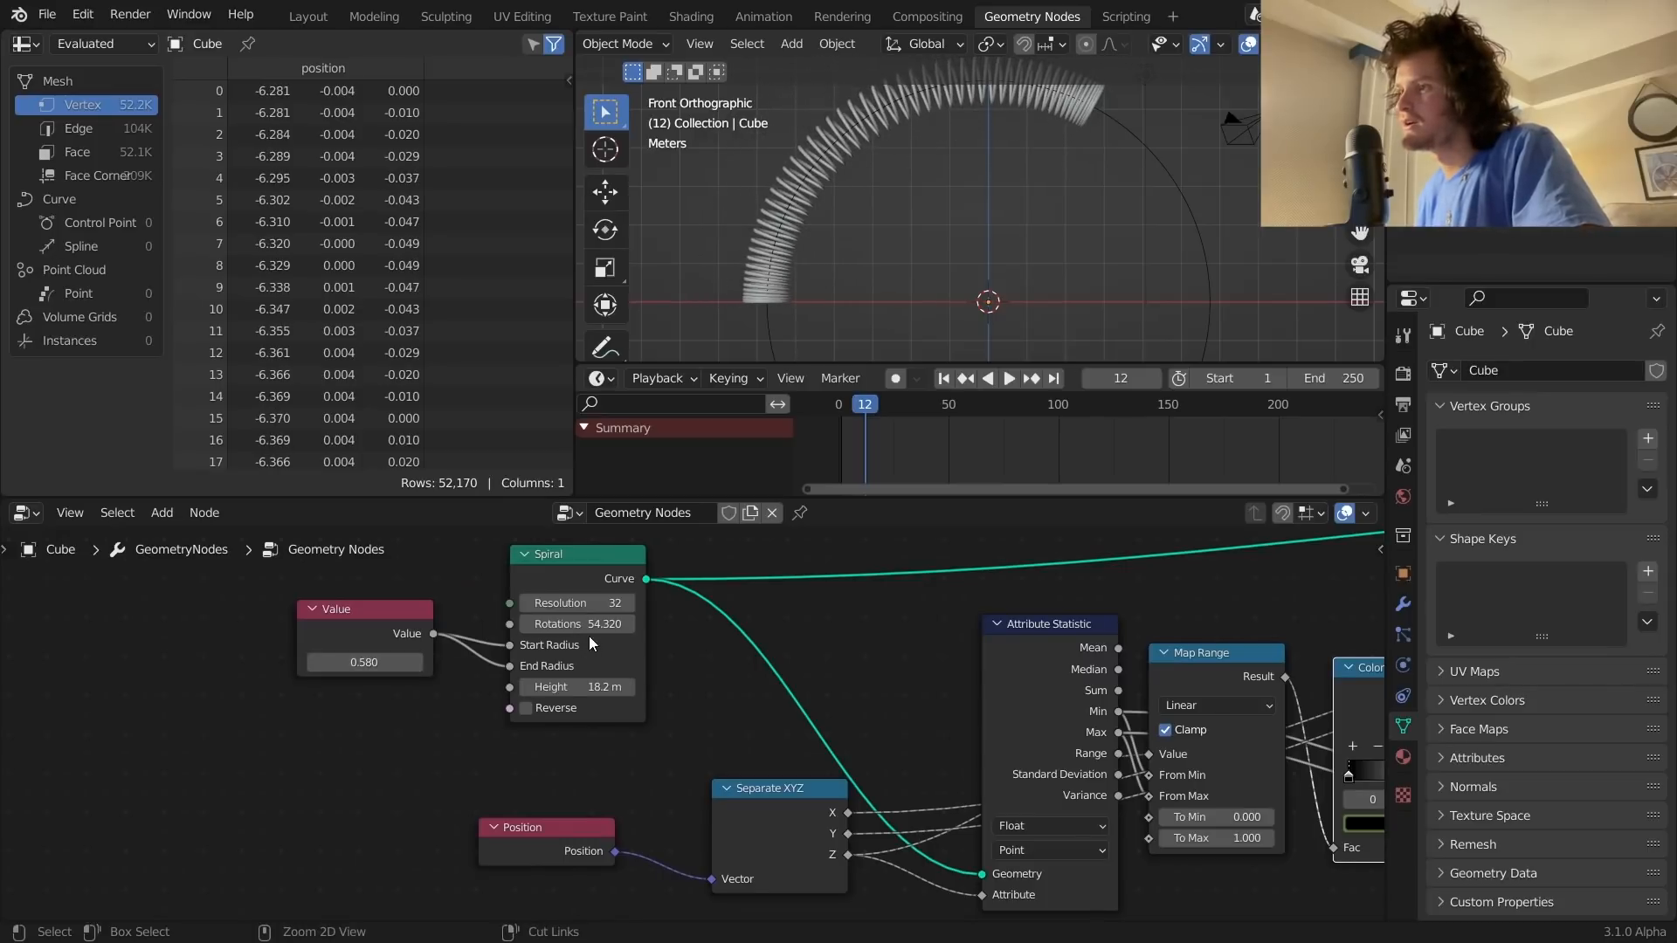
key(ctrl+z)
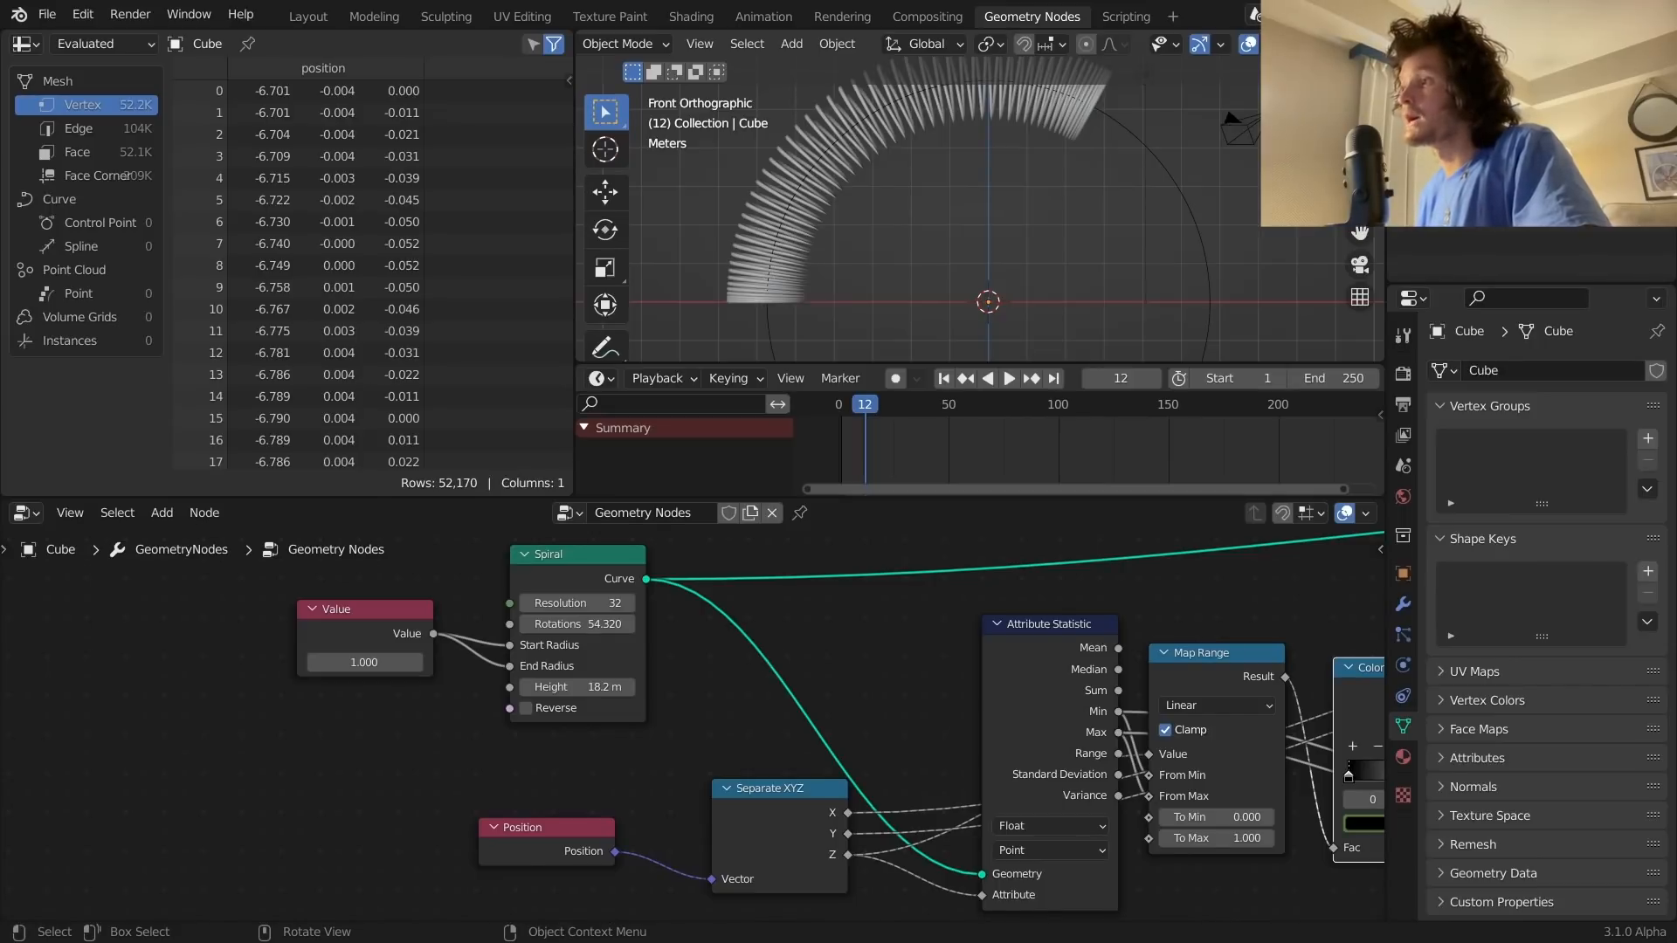
Step: Switch the 3D viewport to Rendered shading with the whole arch in view
scroll(1092, 44, down, 1)
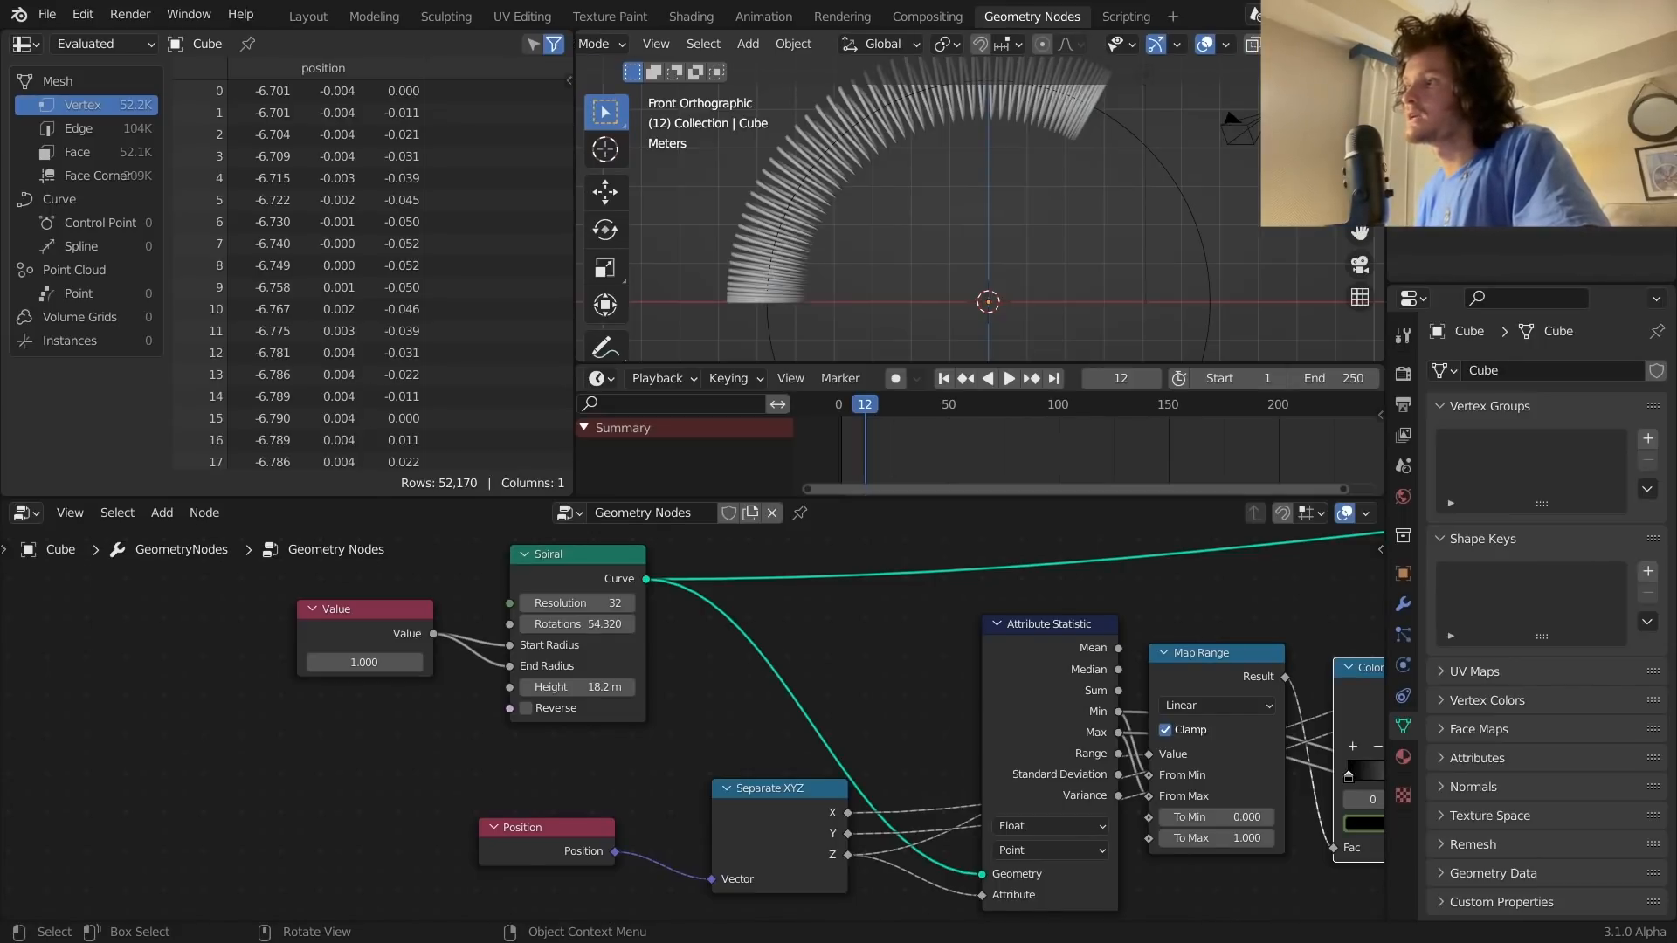
click(1343, 44)
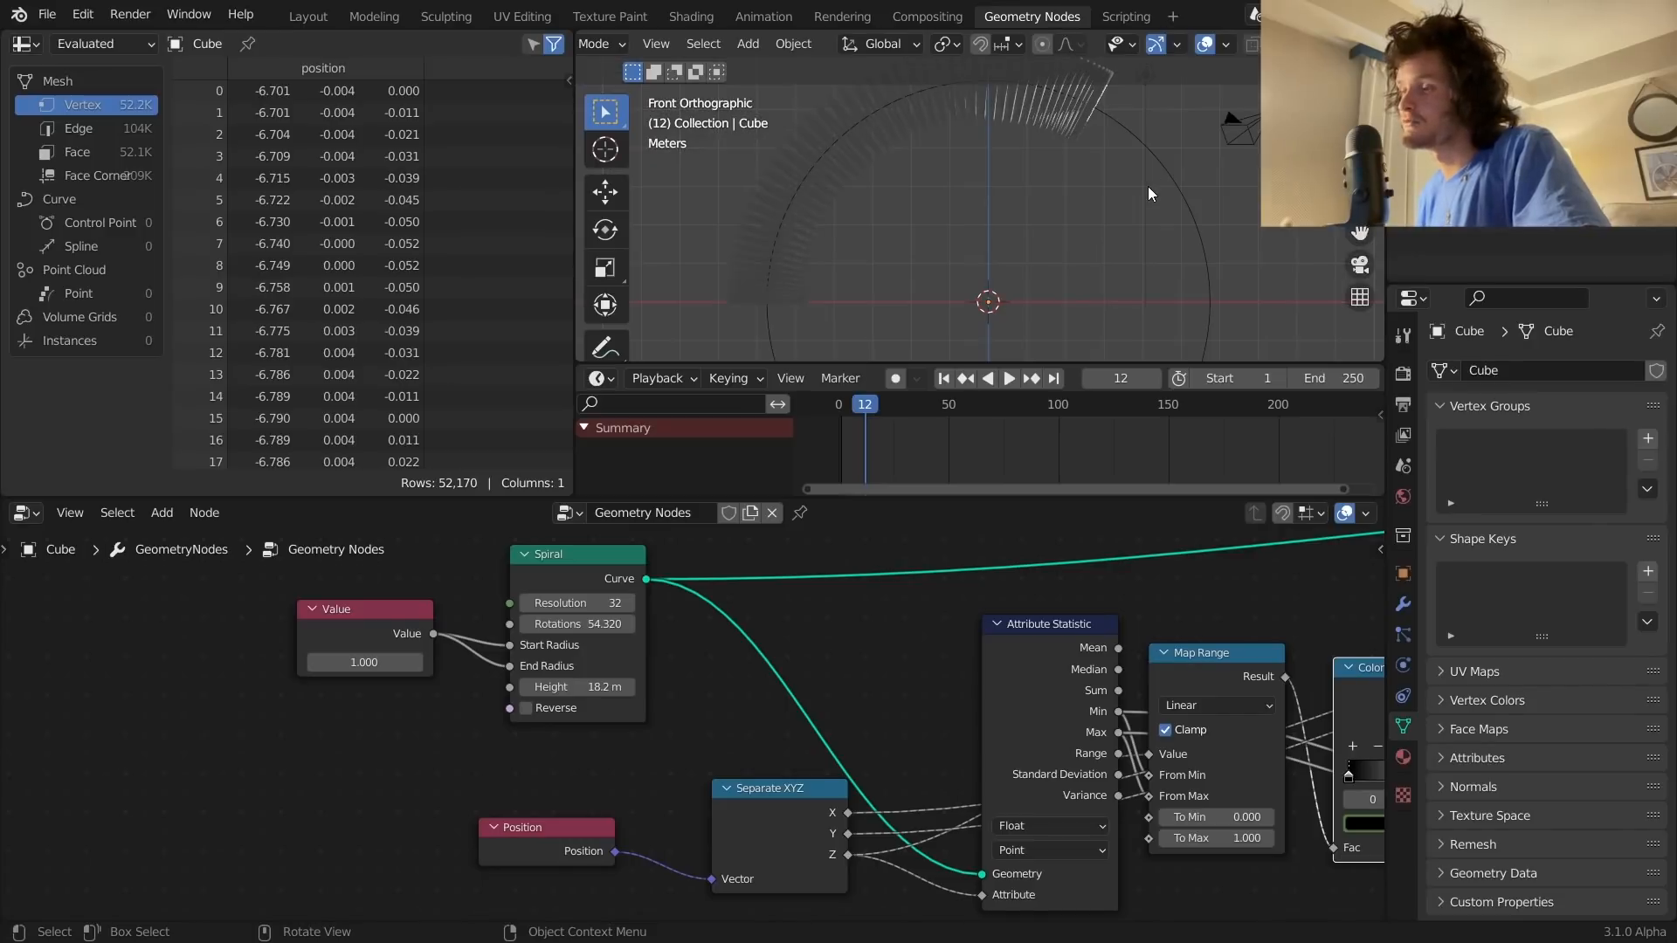
scroll(1146, 132, down, 2)
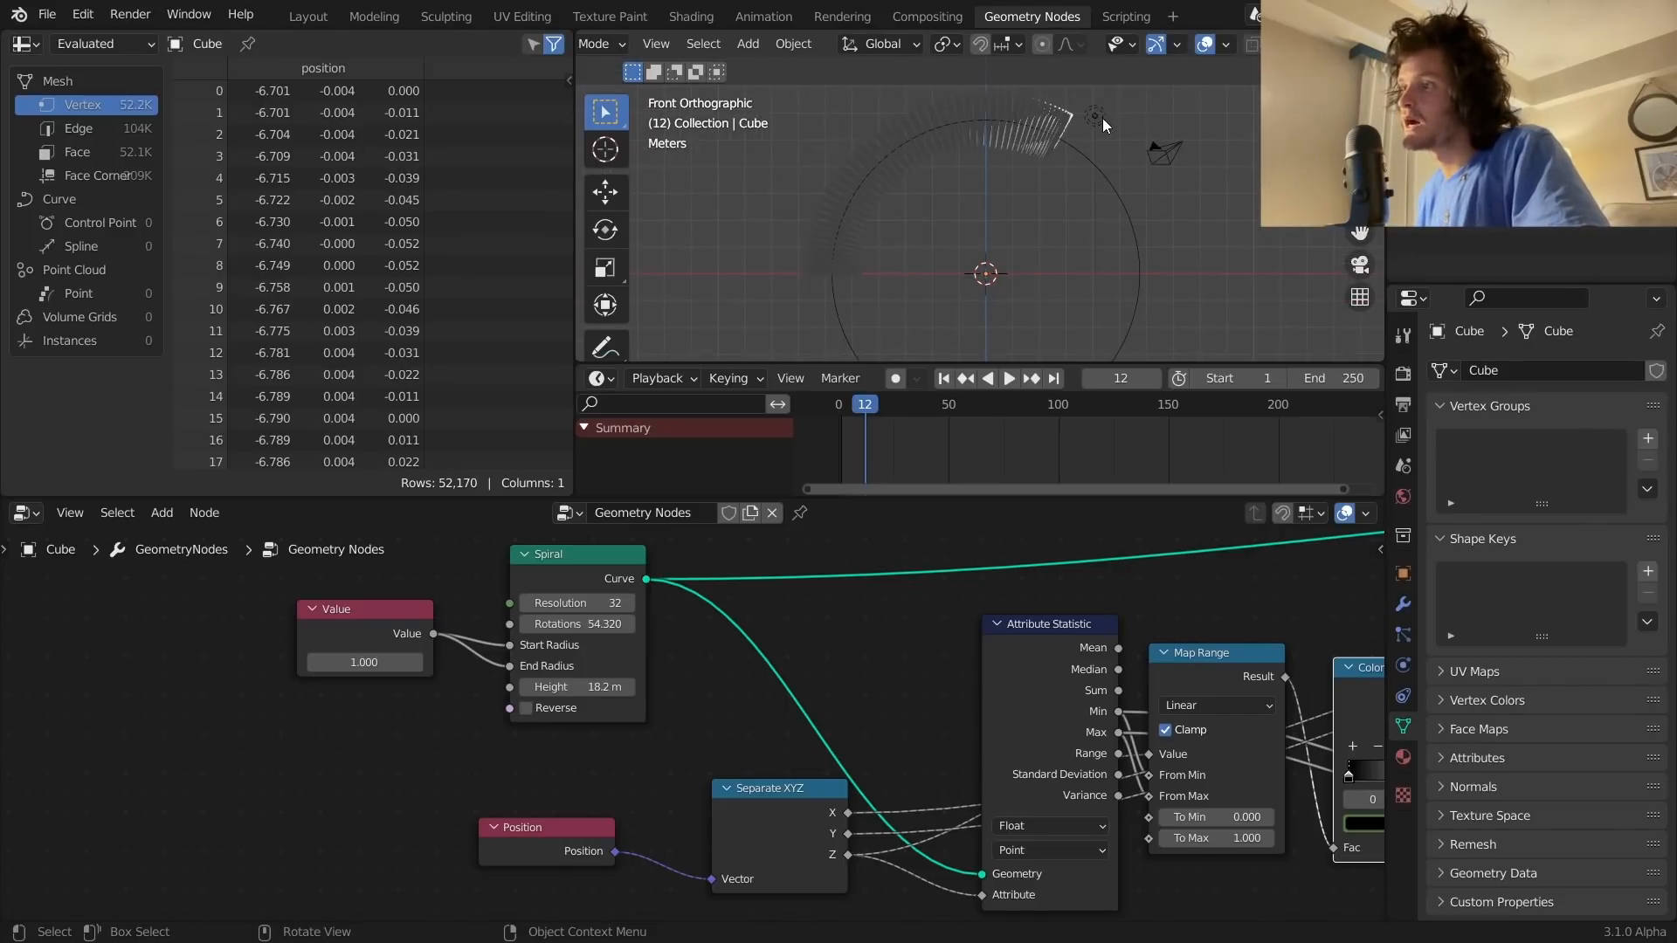
Step: Delete the default light near the end of the spring
click(1102, 118)
key(x)
click(1102, 118)
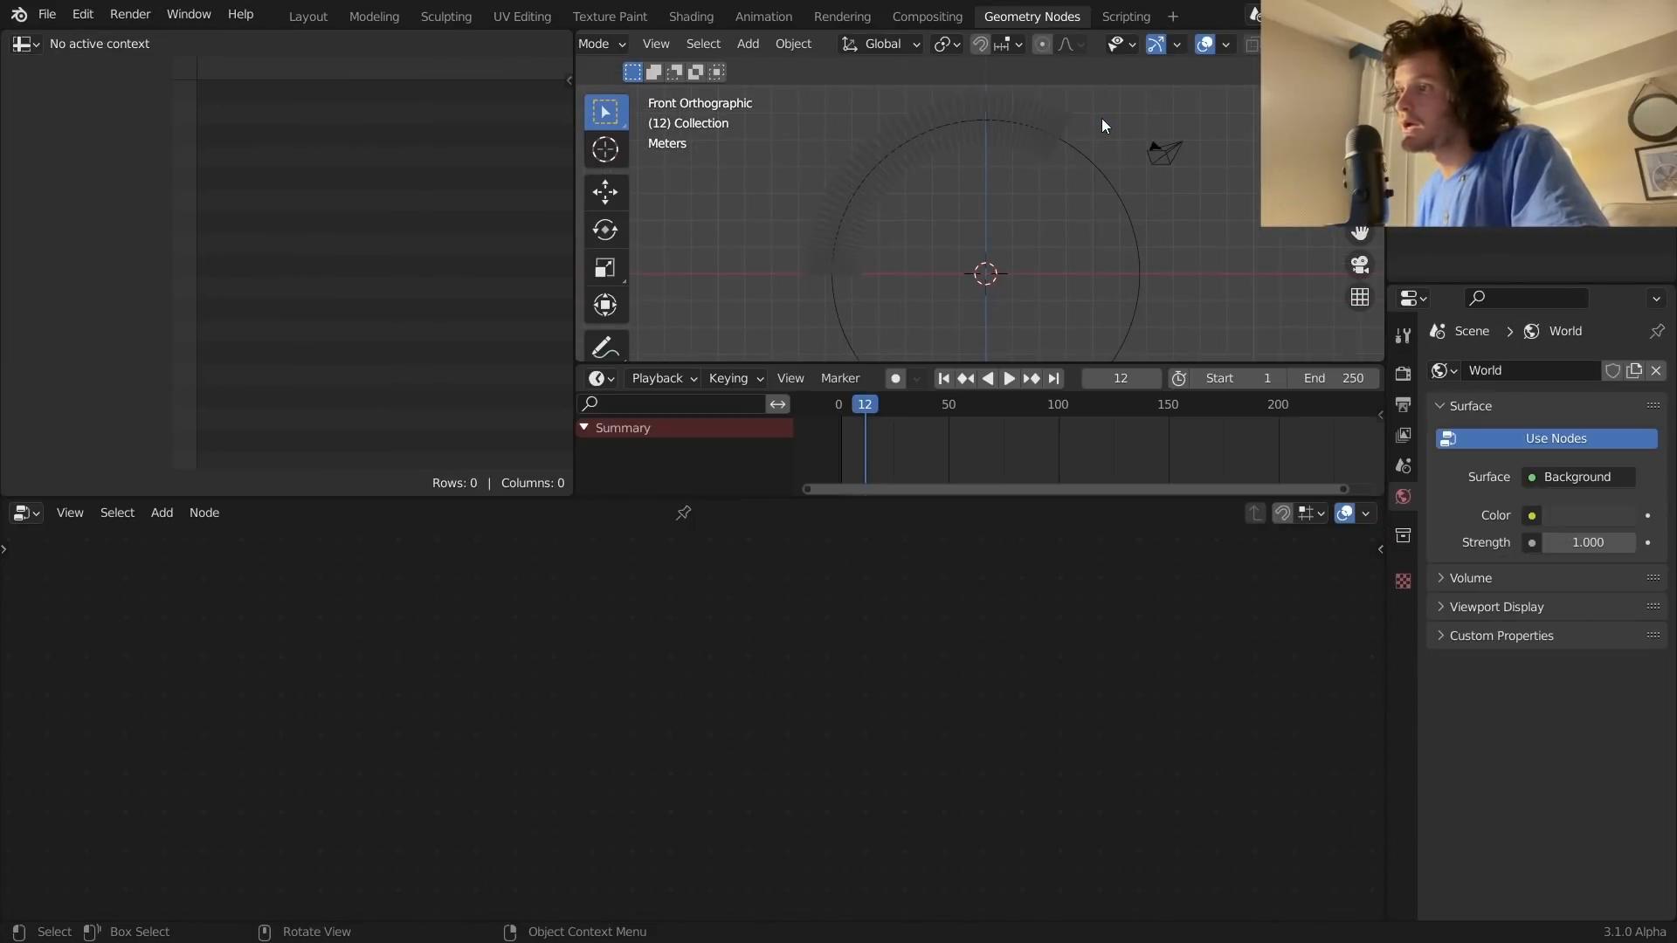
Step: Select the spring and set the render engine to Cycles with GPU Compute as the device
click(1052, 113)
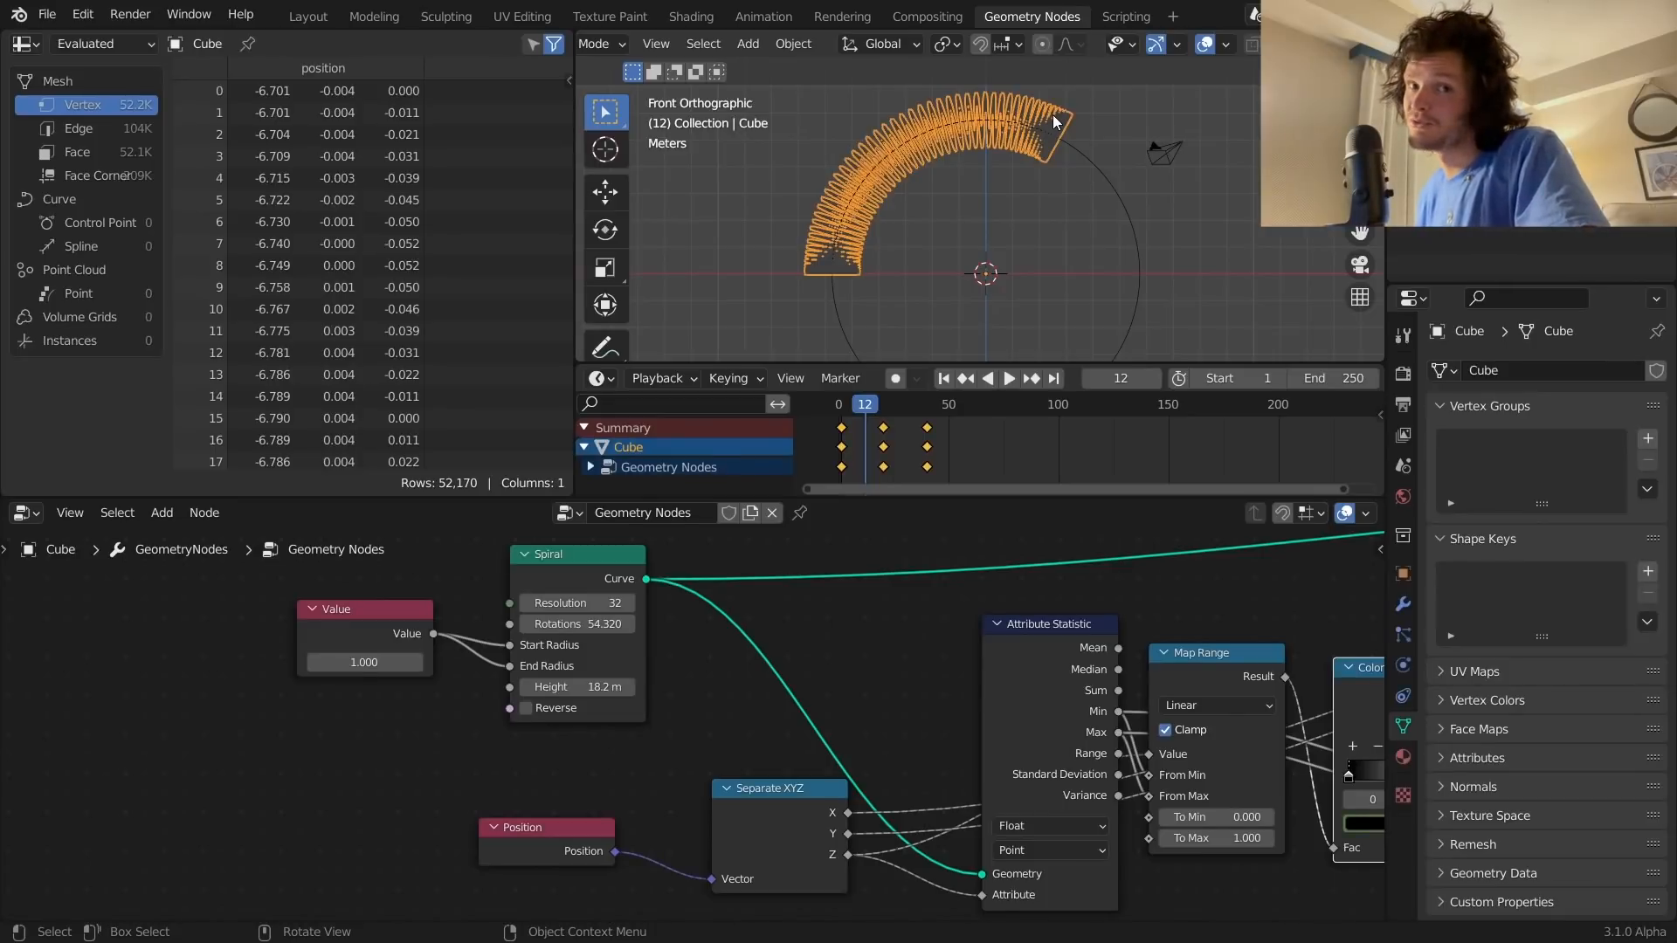
click(1404, 373)
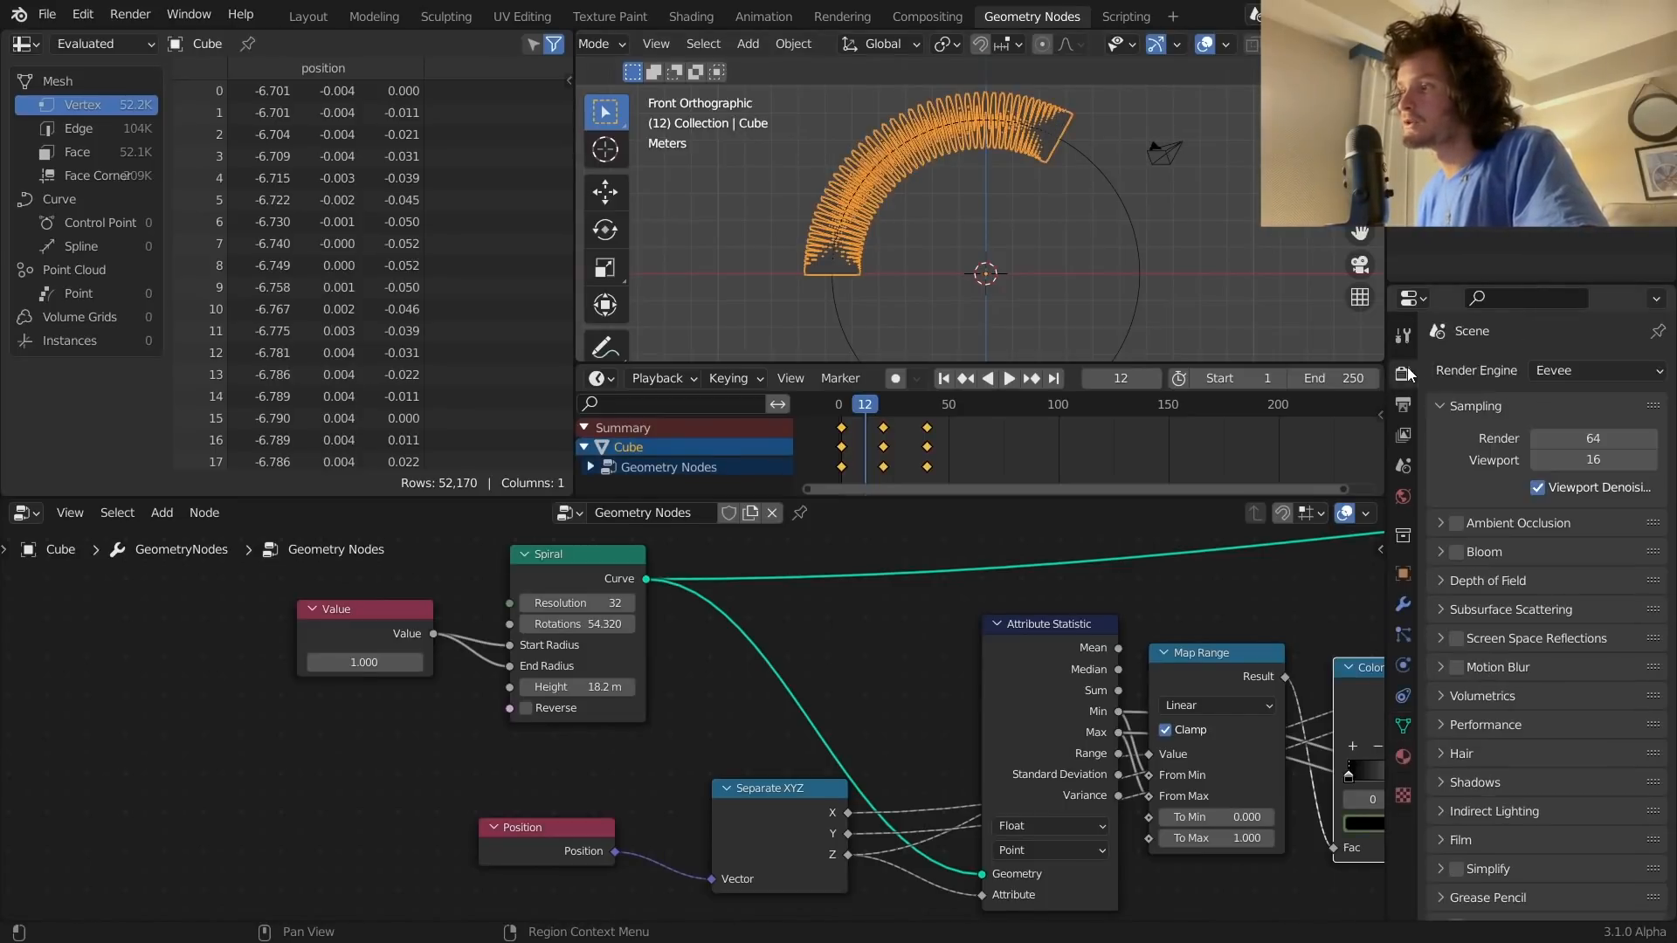
click(1576, 380)
click(1575, 440)
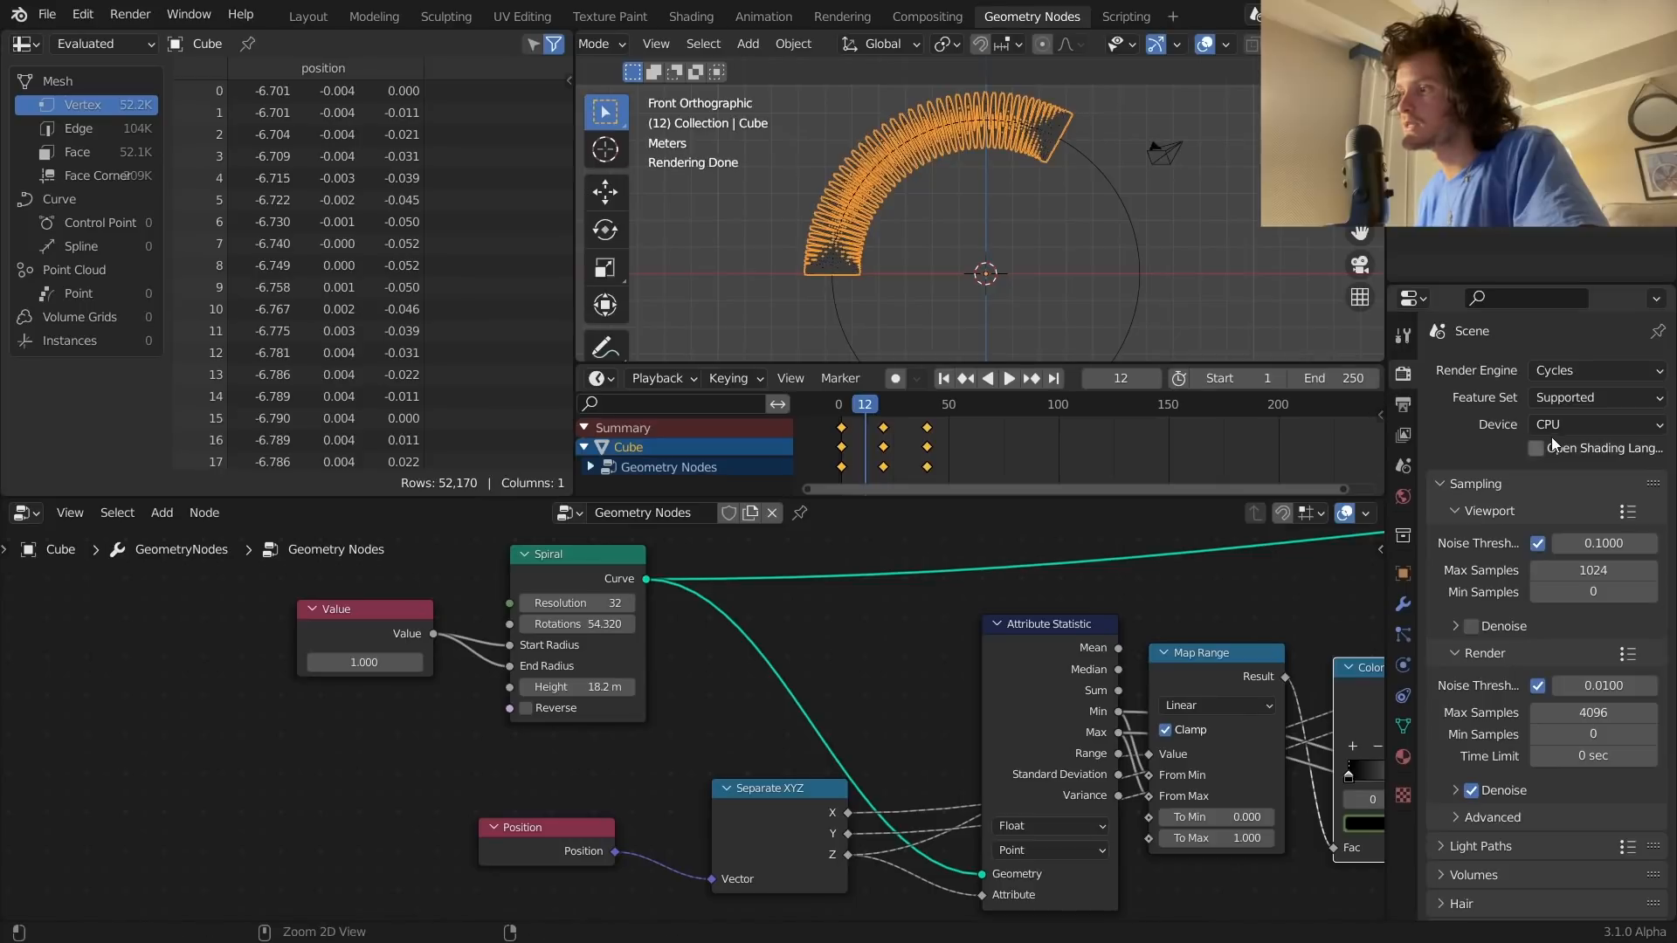
click(1549, 432)
Step: Assign an Environment Texture to the World color, load peppermint_powerplant_2k.hdr from the HDRIs folder, and deselect the spring
click(1401, 497)
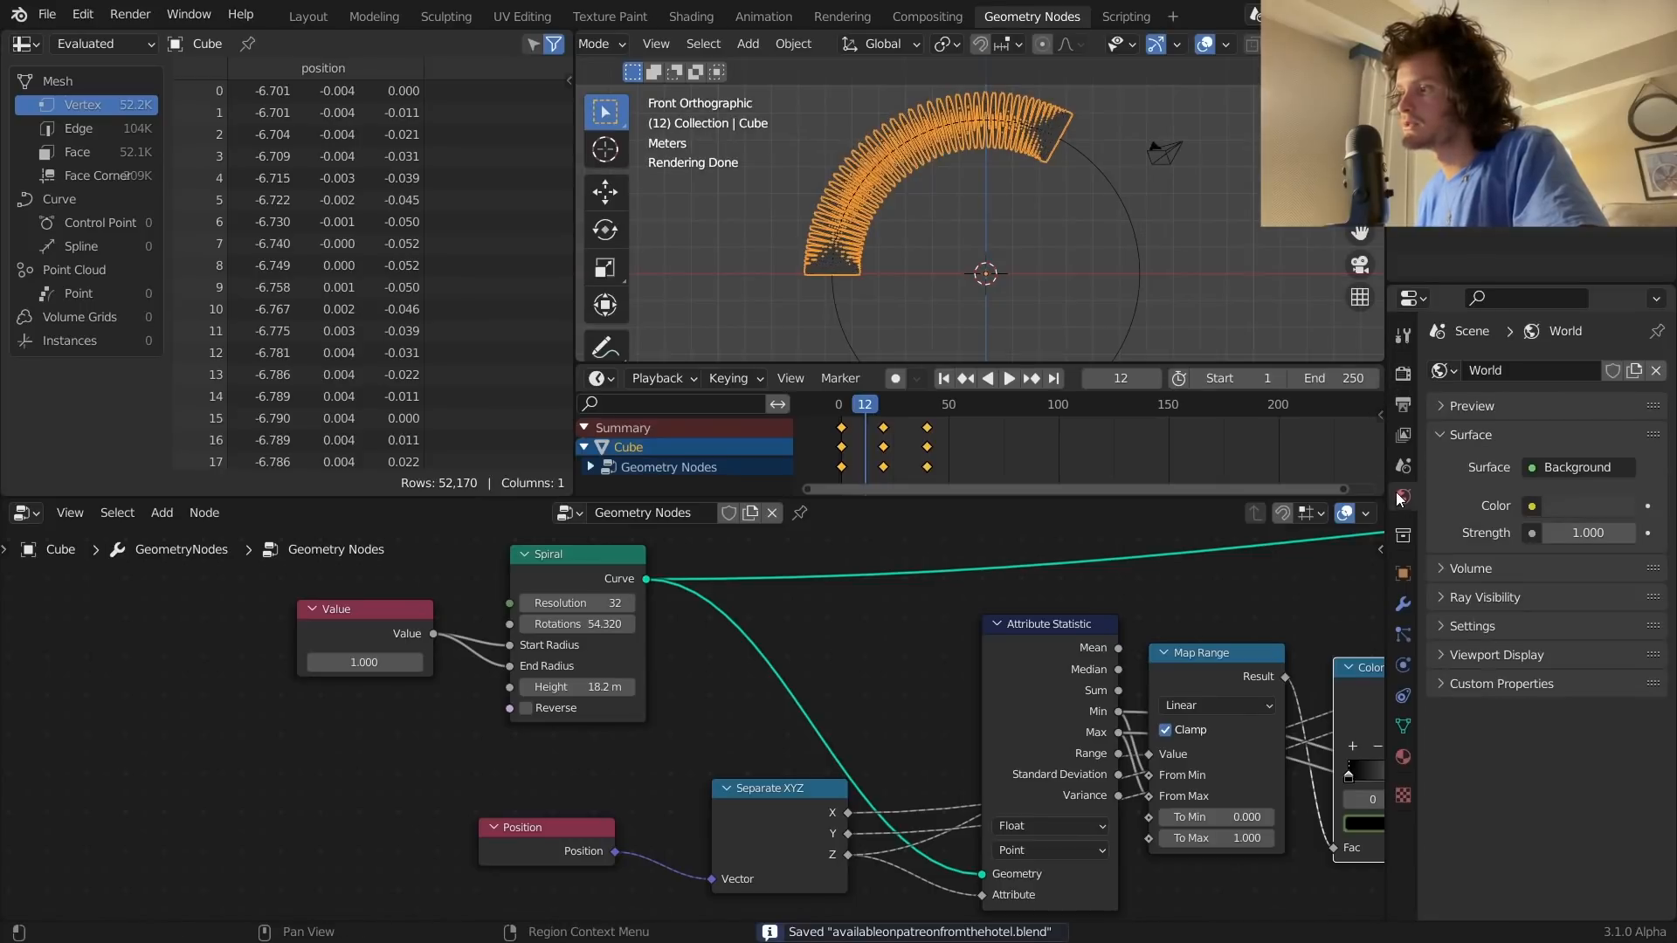
click(1532, 505)
click(1096, 596)
click(1601, 534)
click(379, 634)
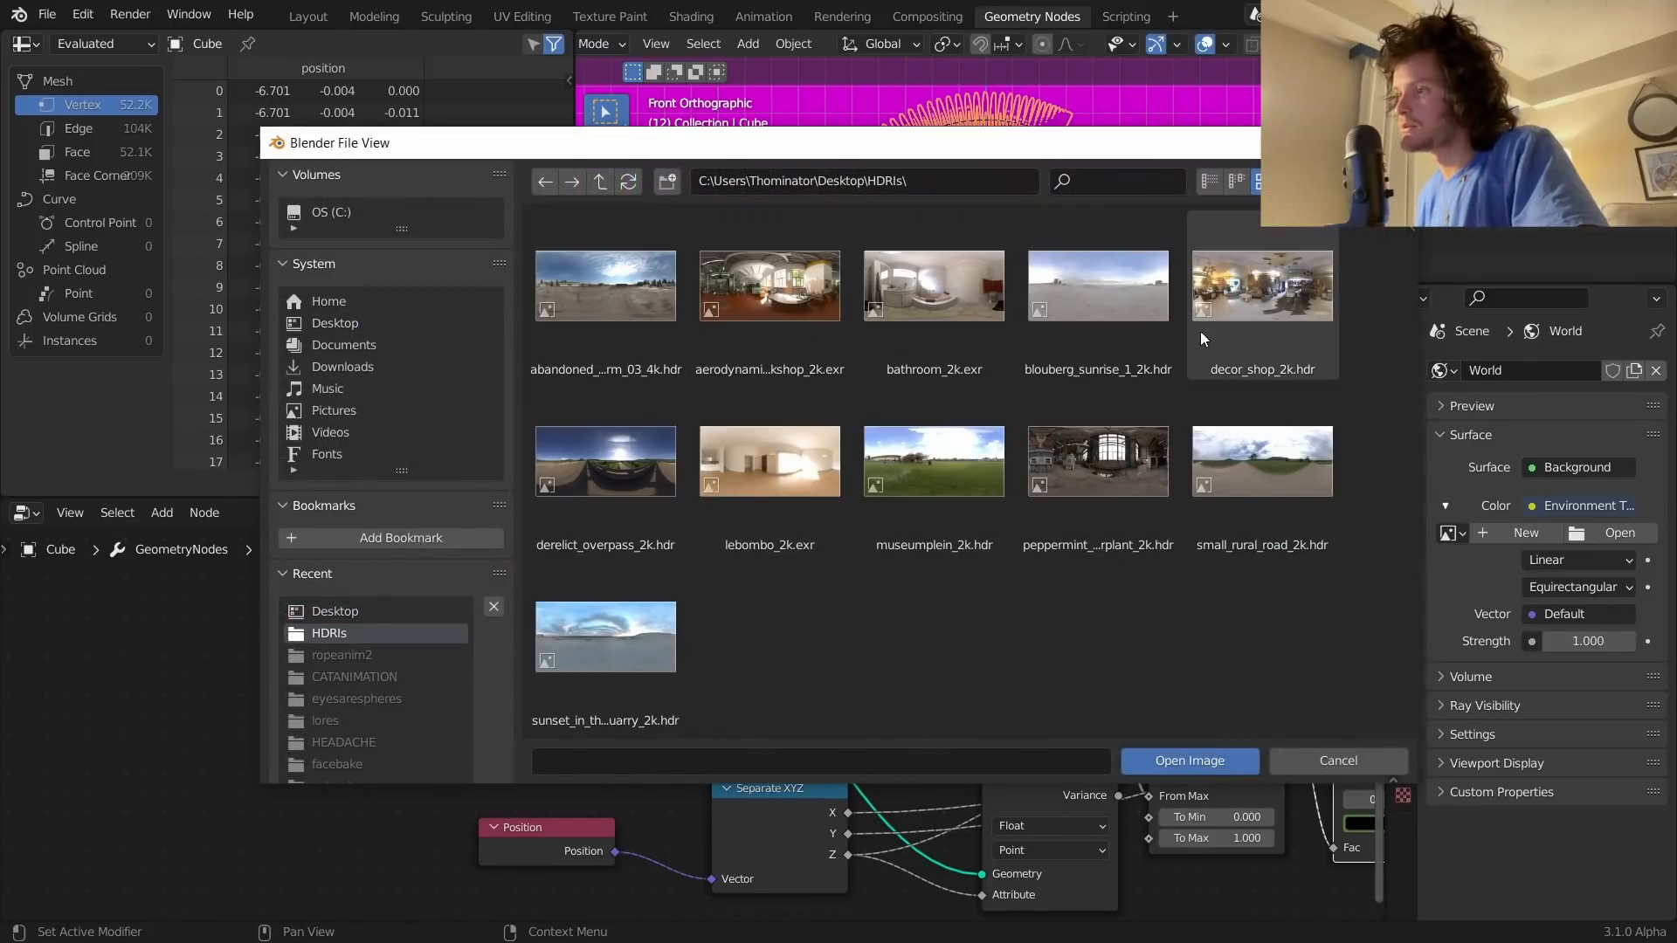
double_click(1114, 443)
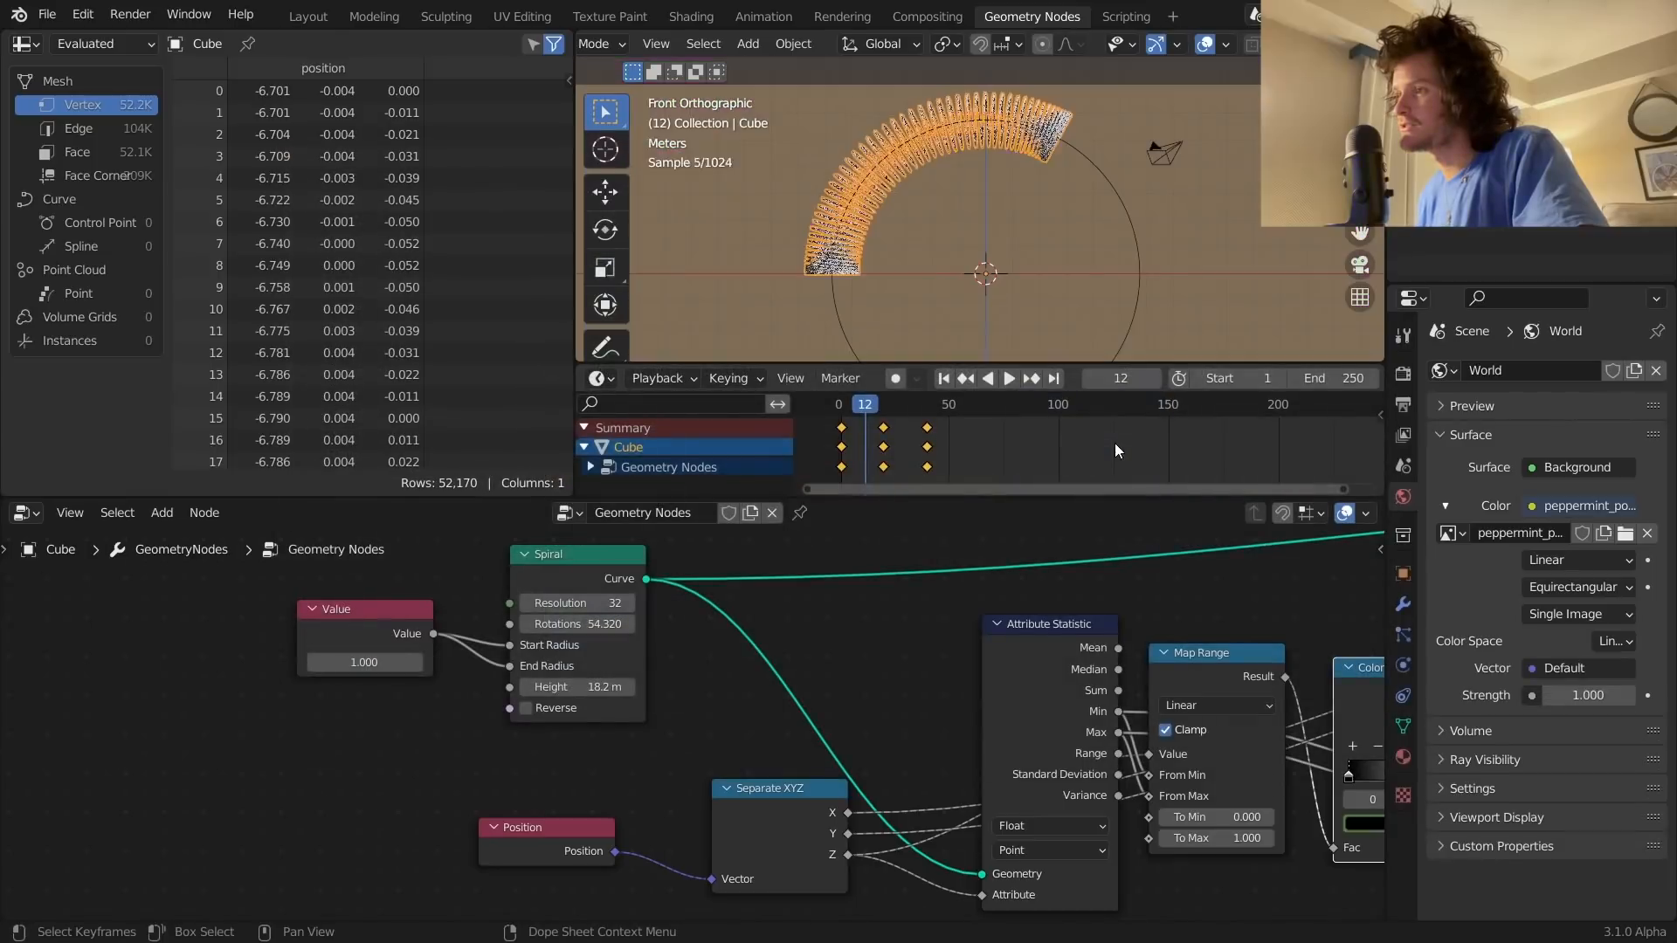
click(1062, 267)
Step: Enable the Transparent film option in the render settings and view the spring in perspective
click(1404, 373)
scroll(1496, 745, down, 3)
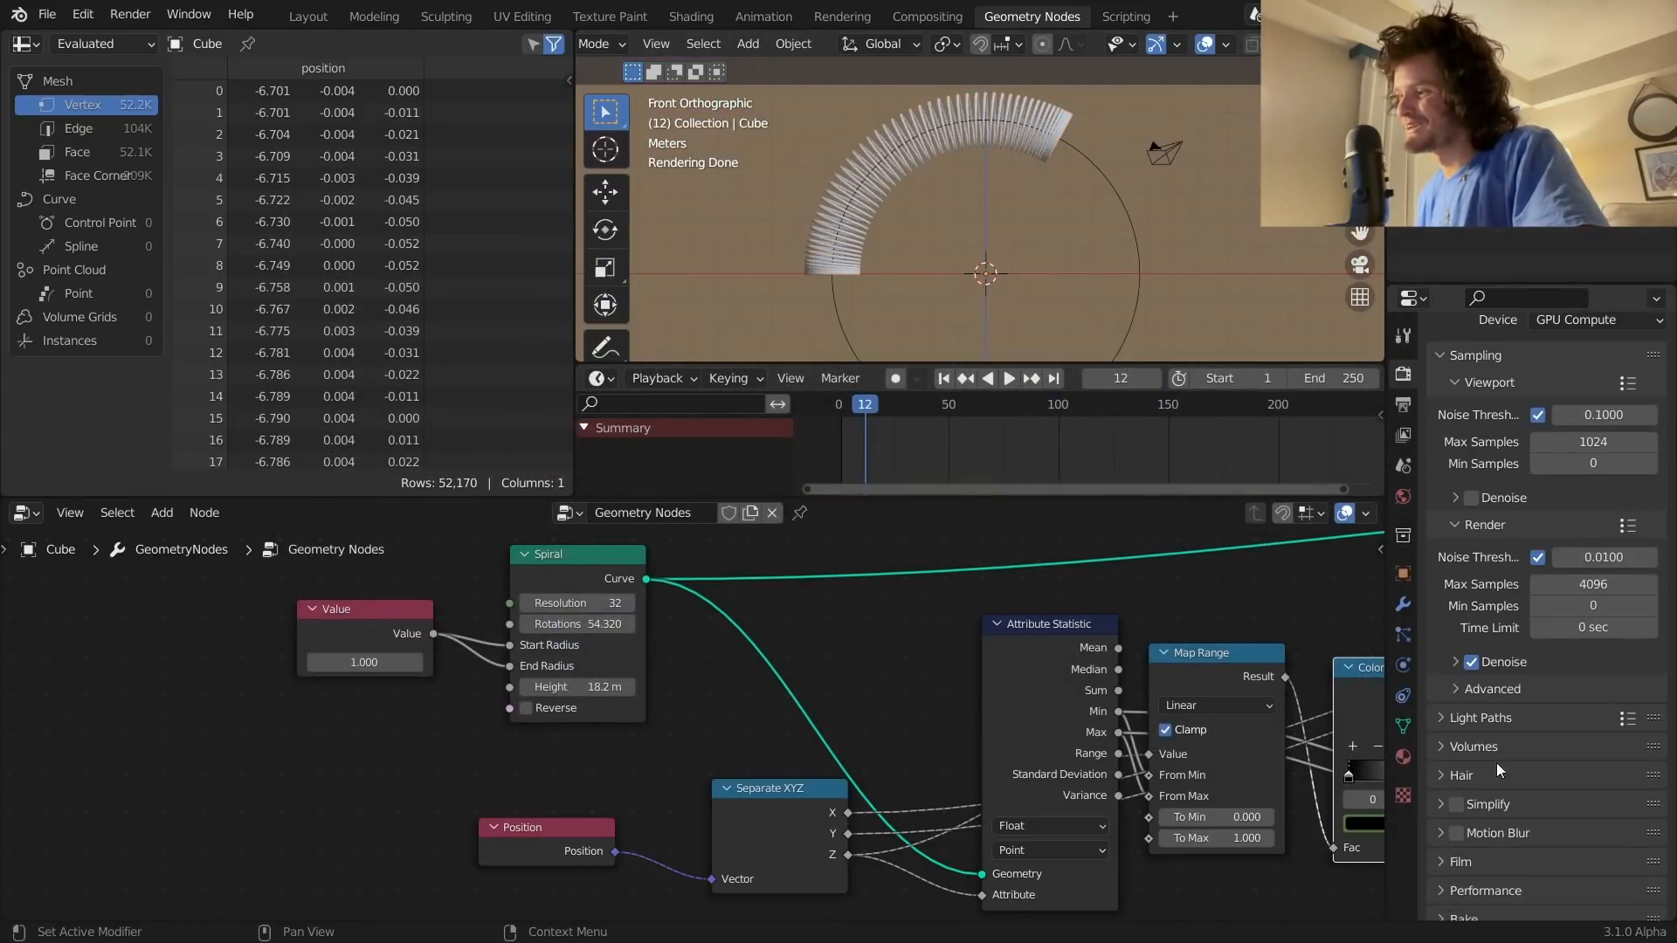
click(1474, 860)
scroll(1473, 860, down, 4)
click(1471, 879)
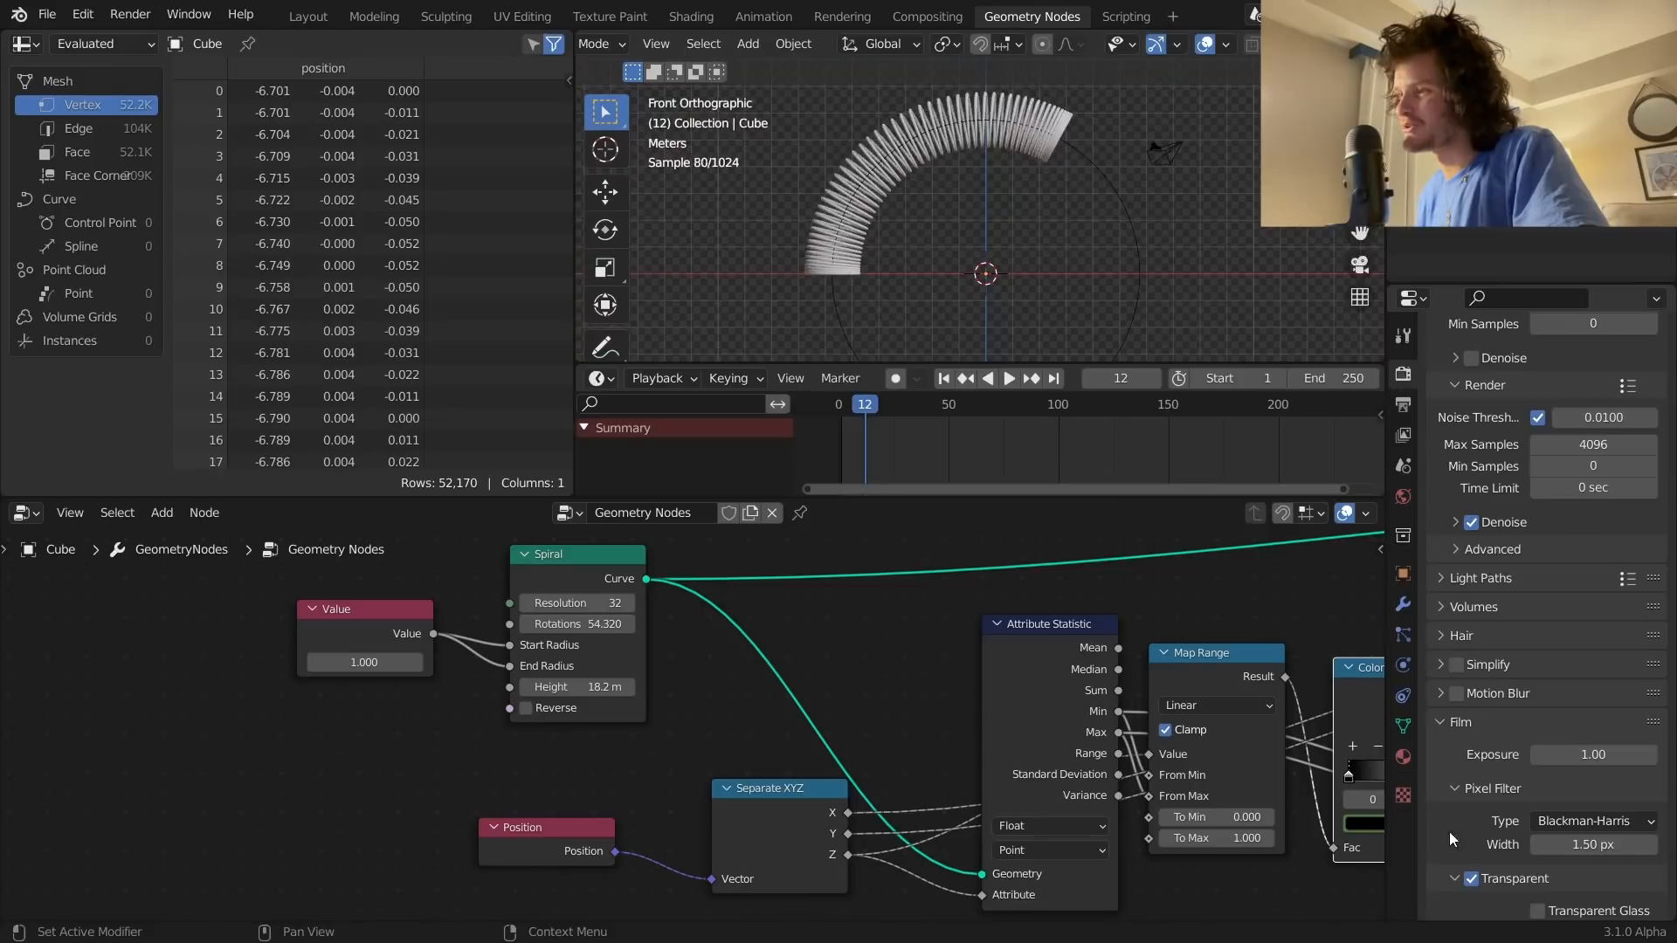
middle_drag(1067, 217, 1015, 122)
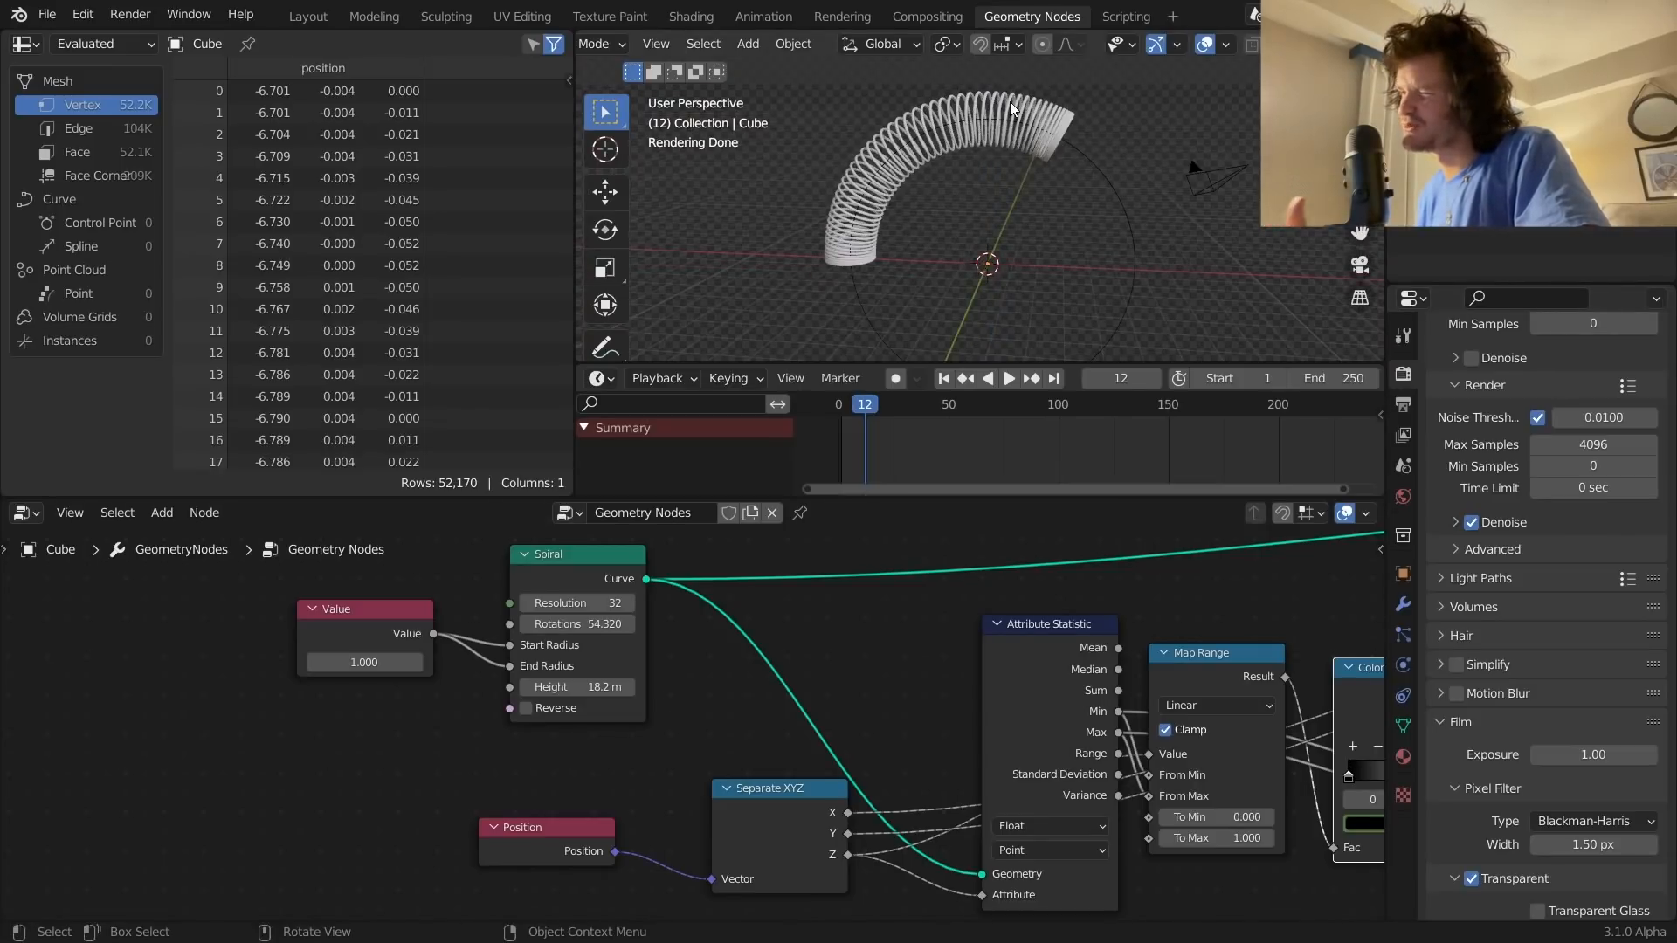
Step: Move the Curve Circle and Curve to Mesh nodes closer to Set Position, and nudge the Set Position node
scroll(1014, 590, down, 5)
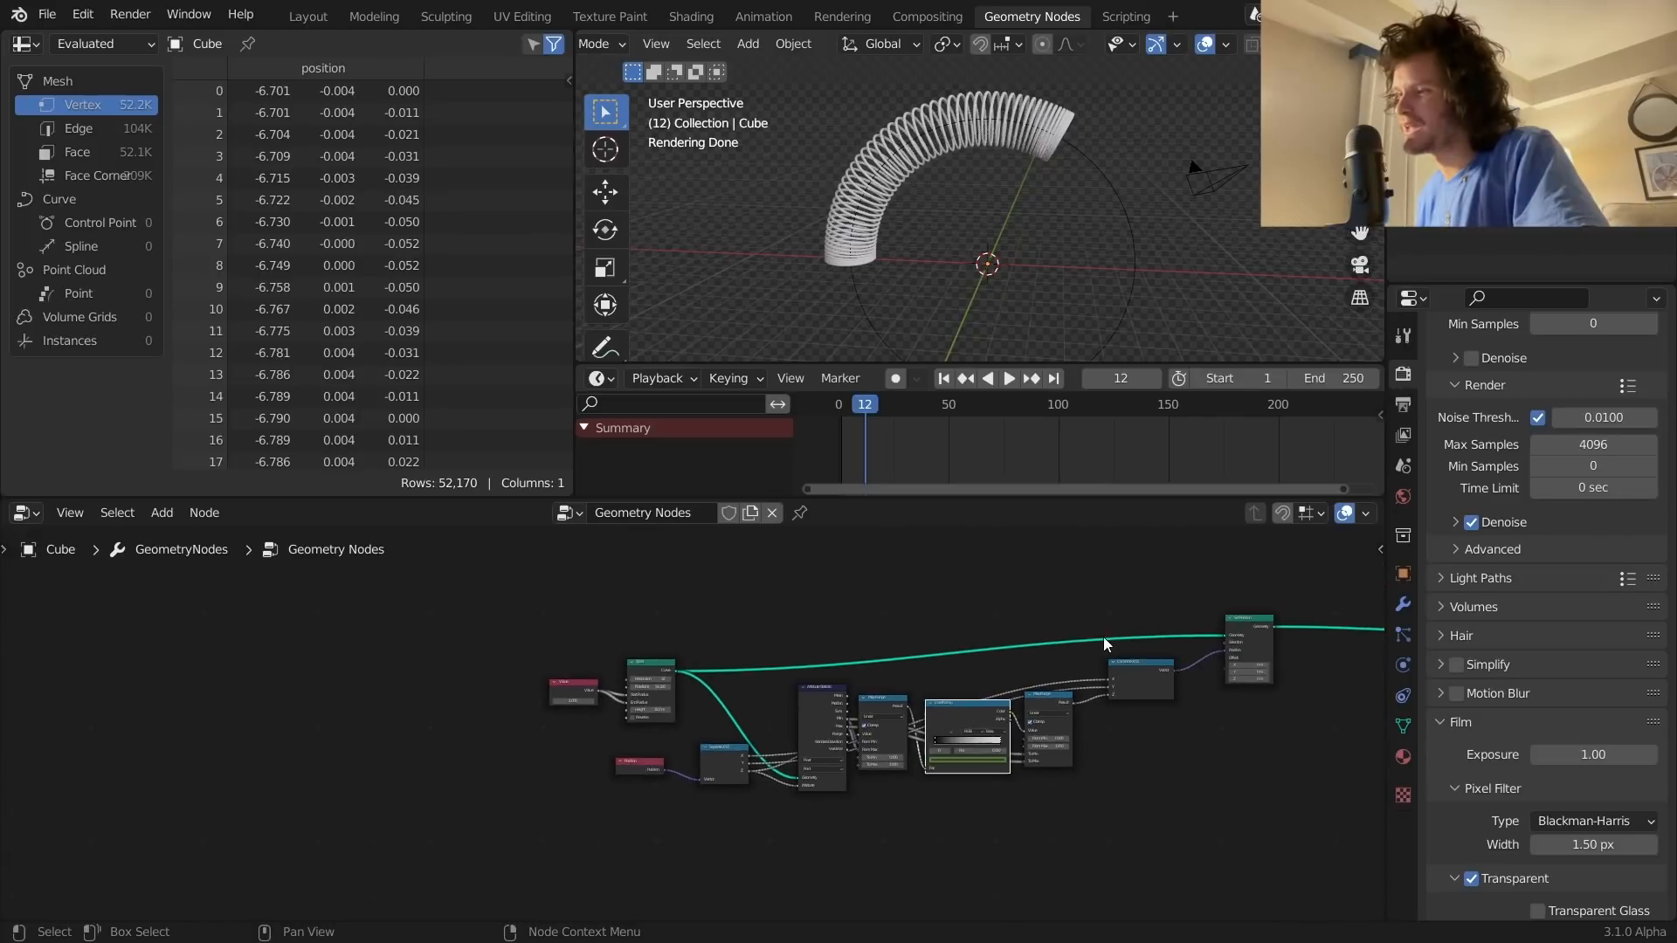
middle_drag(1102, 636, 860, 633)
scroll(859, 634, up, 3)
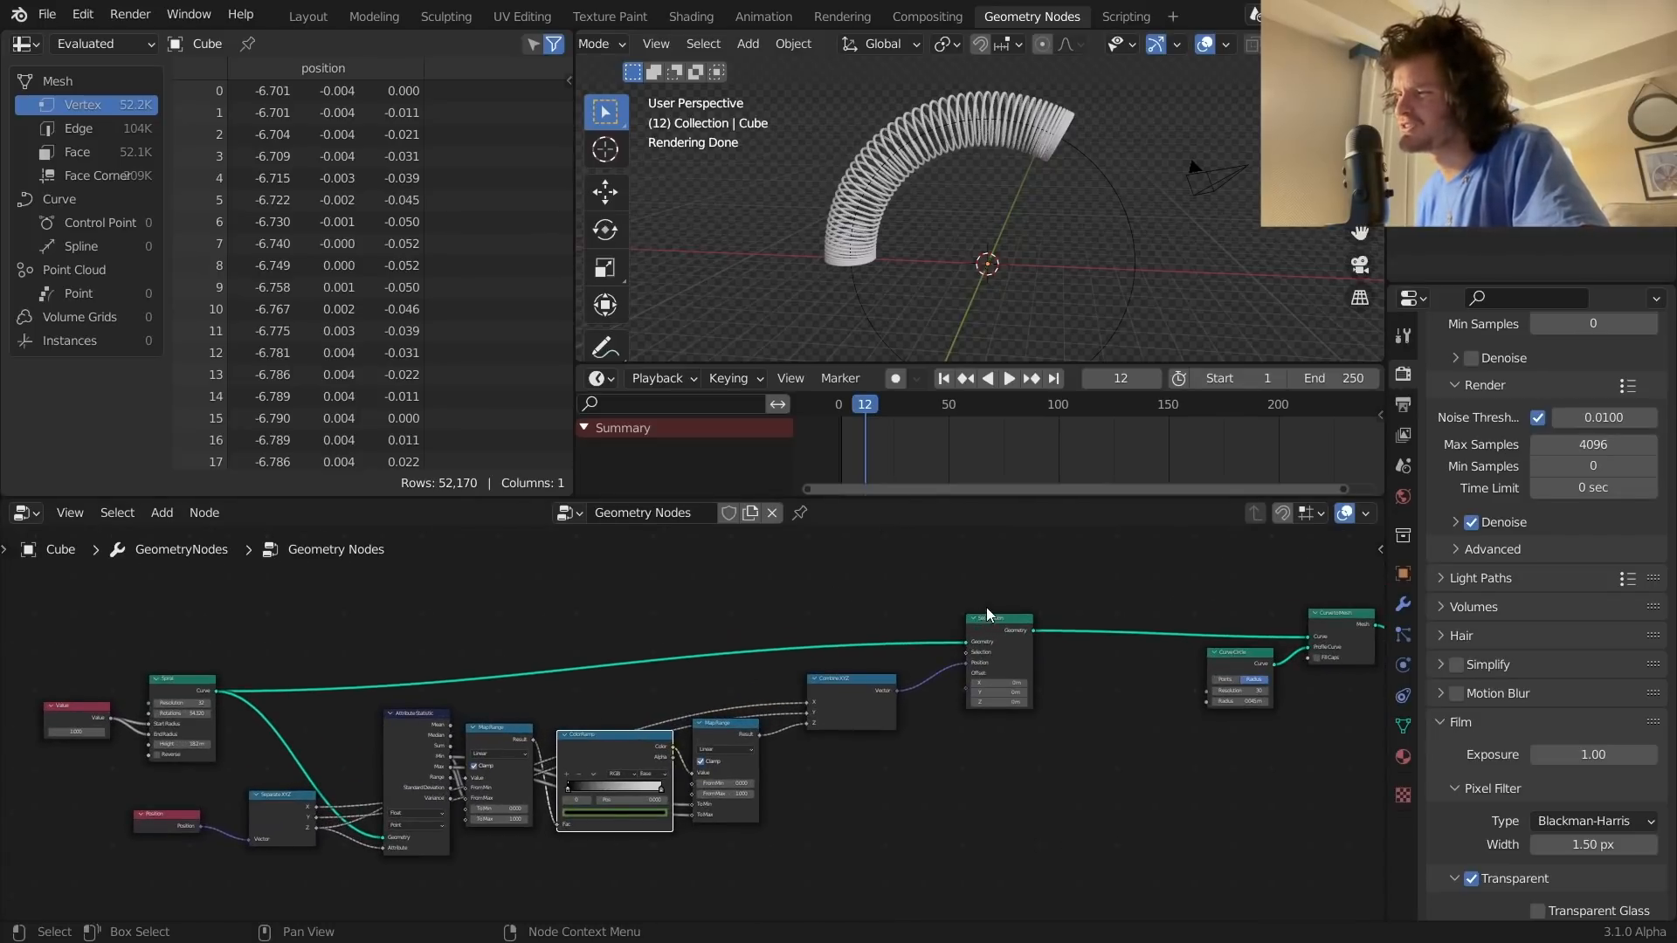
middle_drag(1041, 609, 905, 651)
drag(894, 787, 1058, 626)
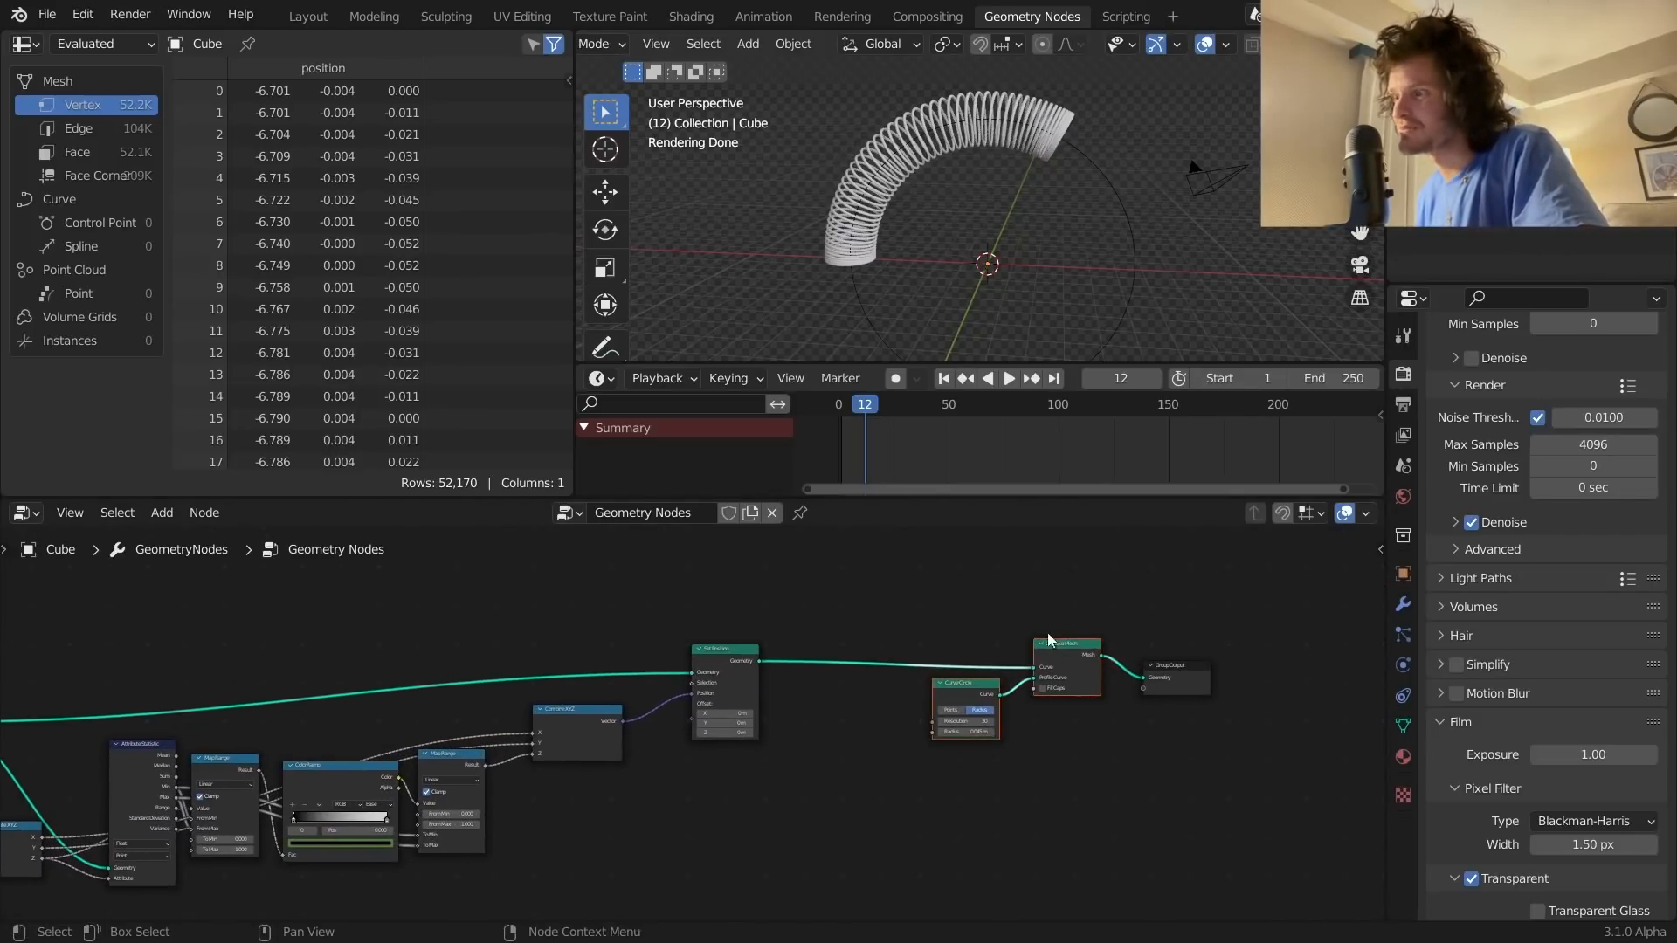
key(g)
click(907, 666)
click(910, 609)
scroll(930, 644, up, 6)
middle_drag(1122, 626, 852, 644)
key(shift+a)
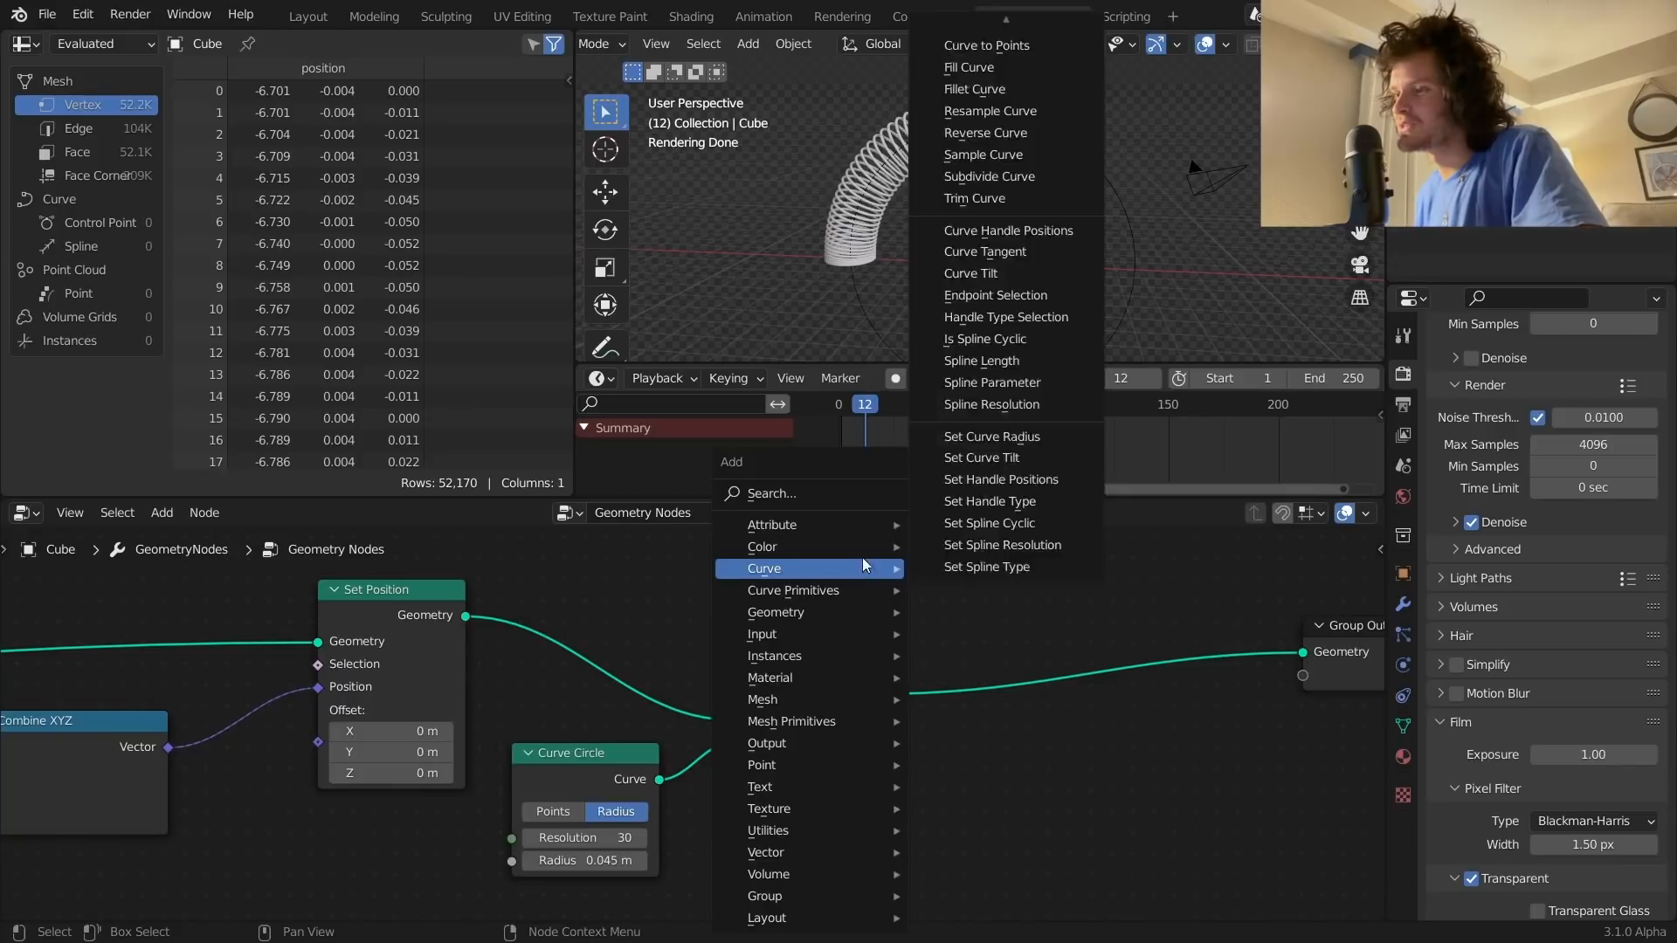
scroll(691, 725, up, 2)
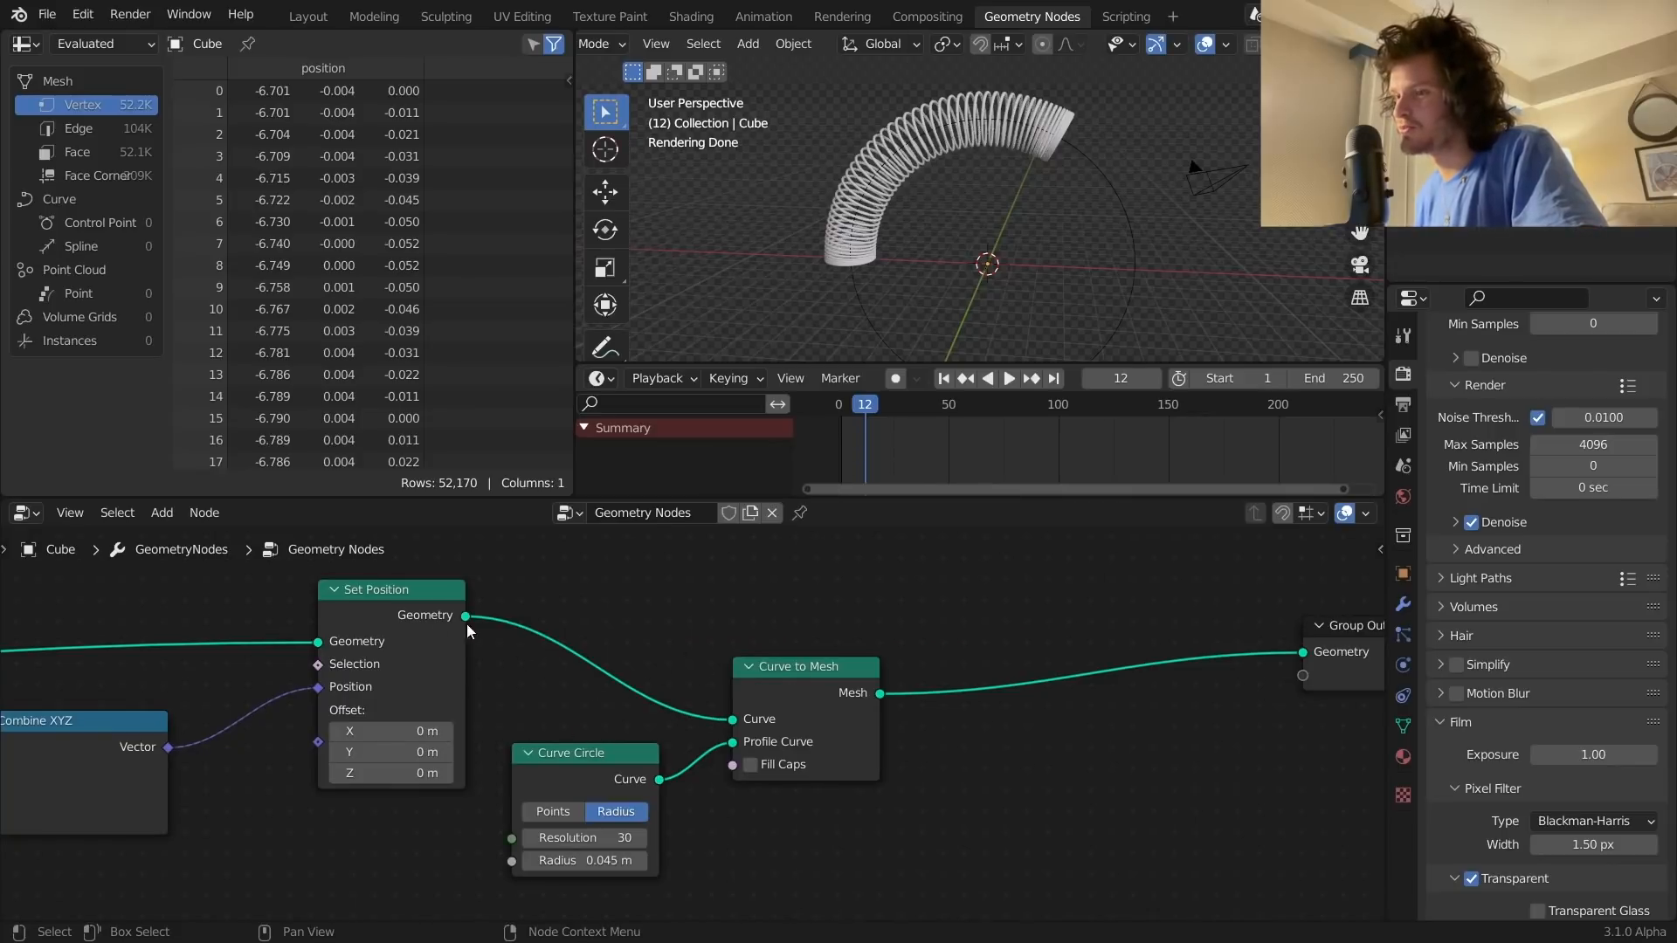
drag(418, 616, 416, 609)
Step: Temporarily mute the Curve to Mesh node to view the bare curve, and unmute it
click(770, 668)
key(m)
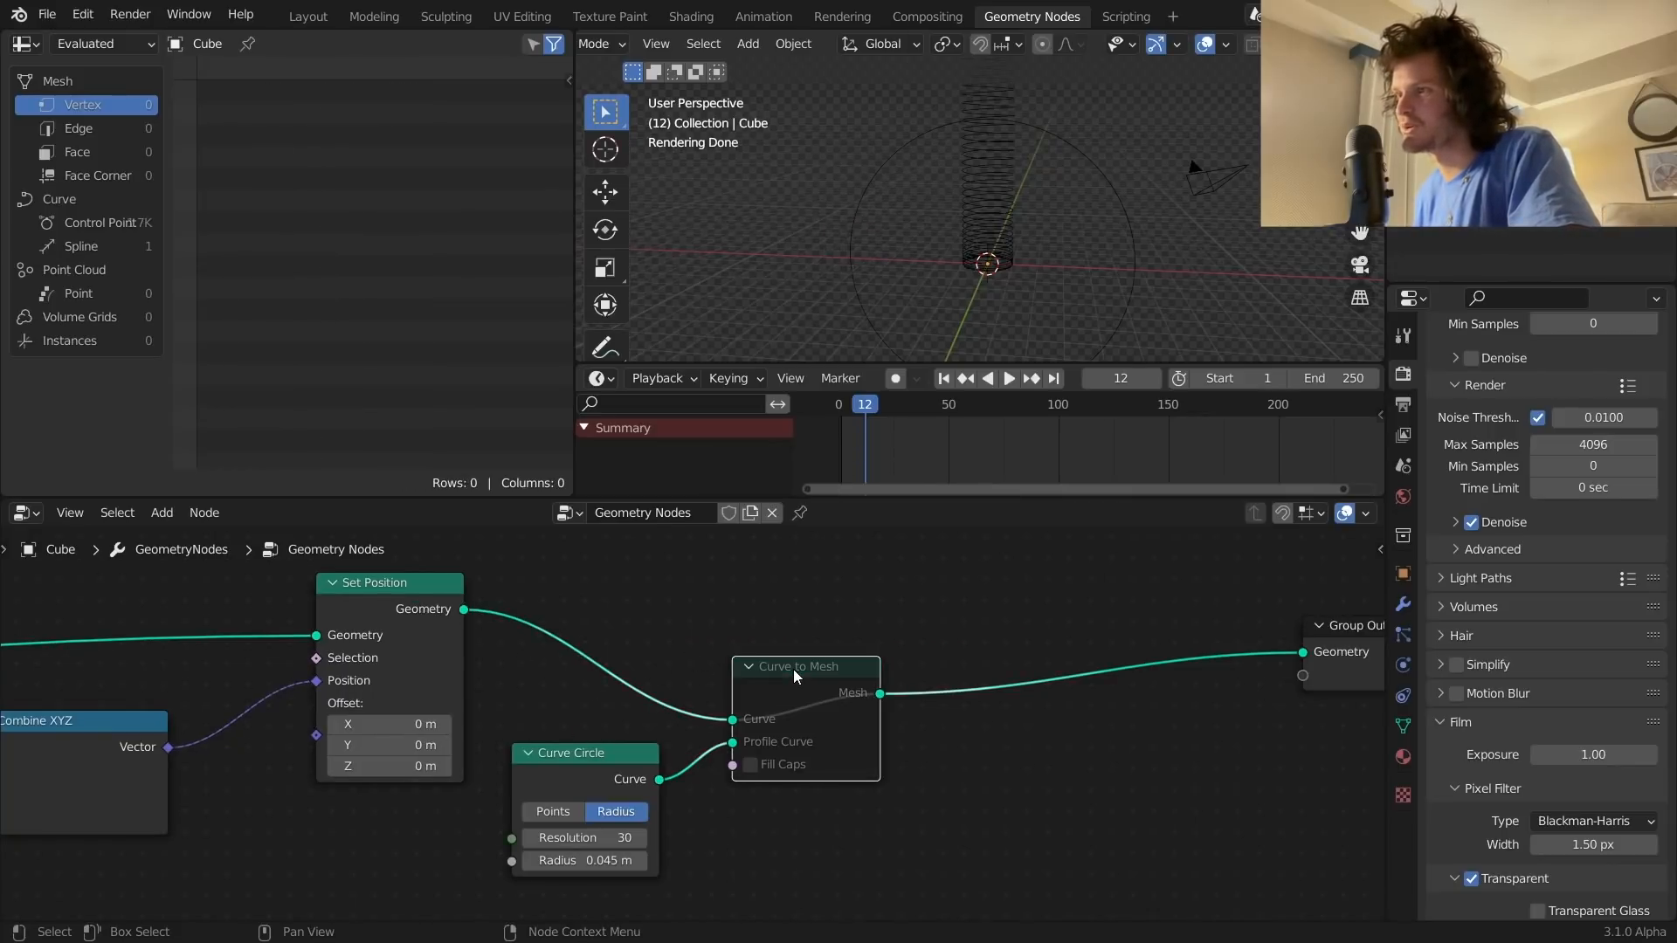
key(m)
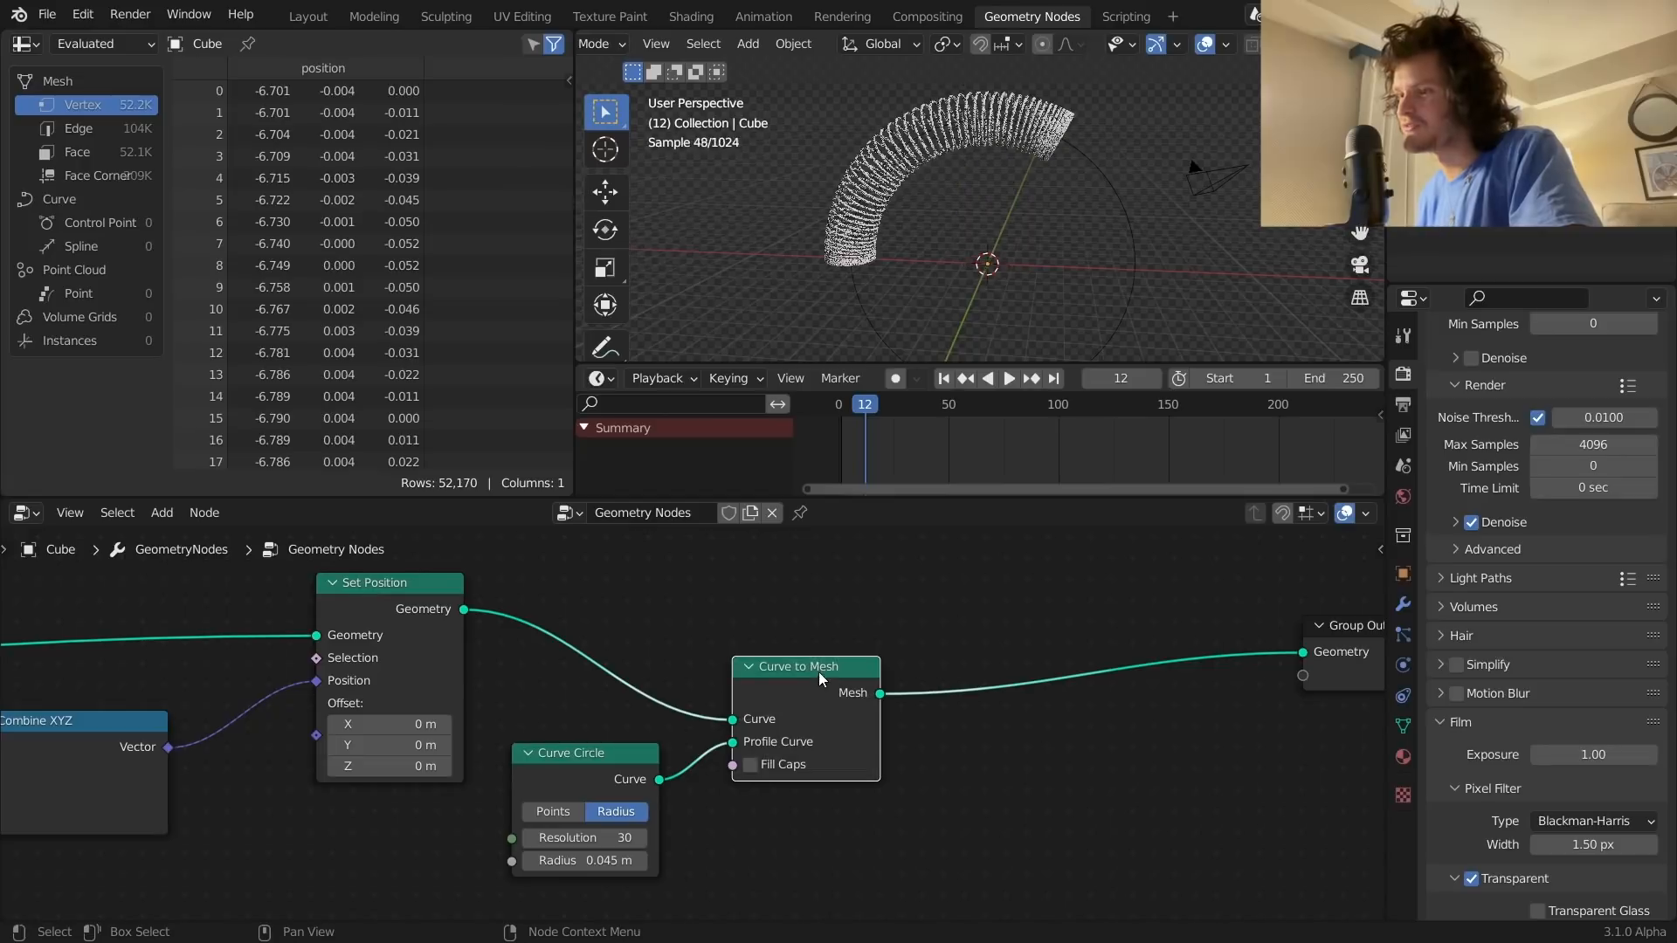
Step: Insert a Set Material node between Curve to Mesh and Group Output and assign Material to it
middle_drag(753, 687, 550, 708)
key(shift+a)
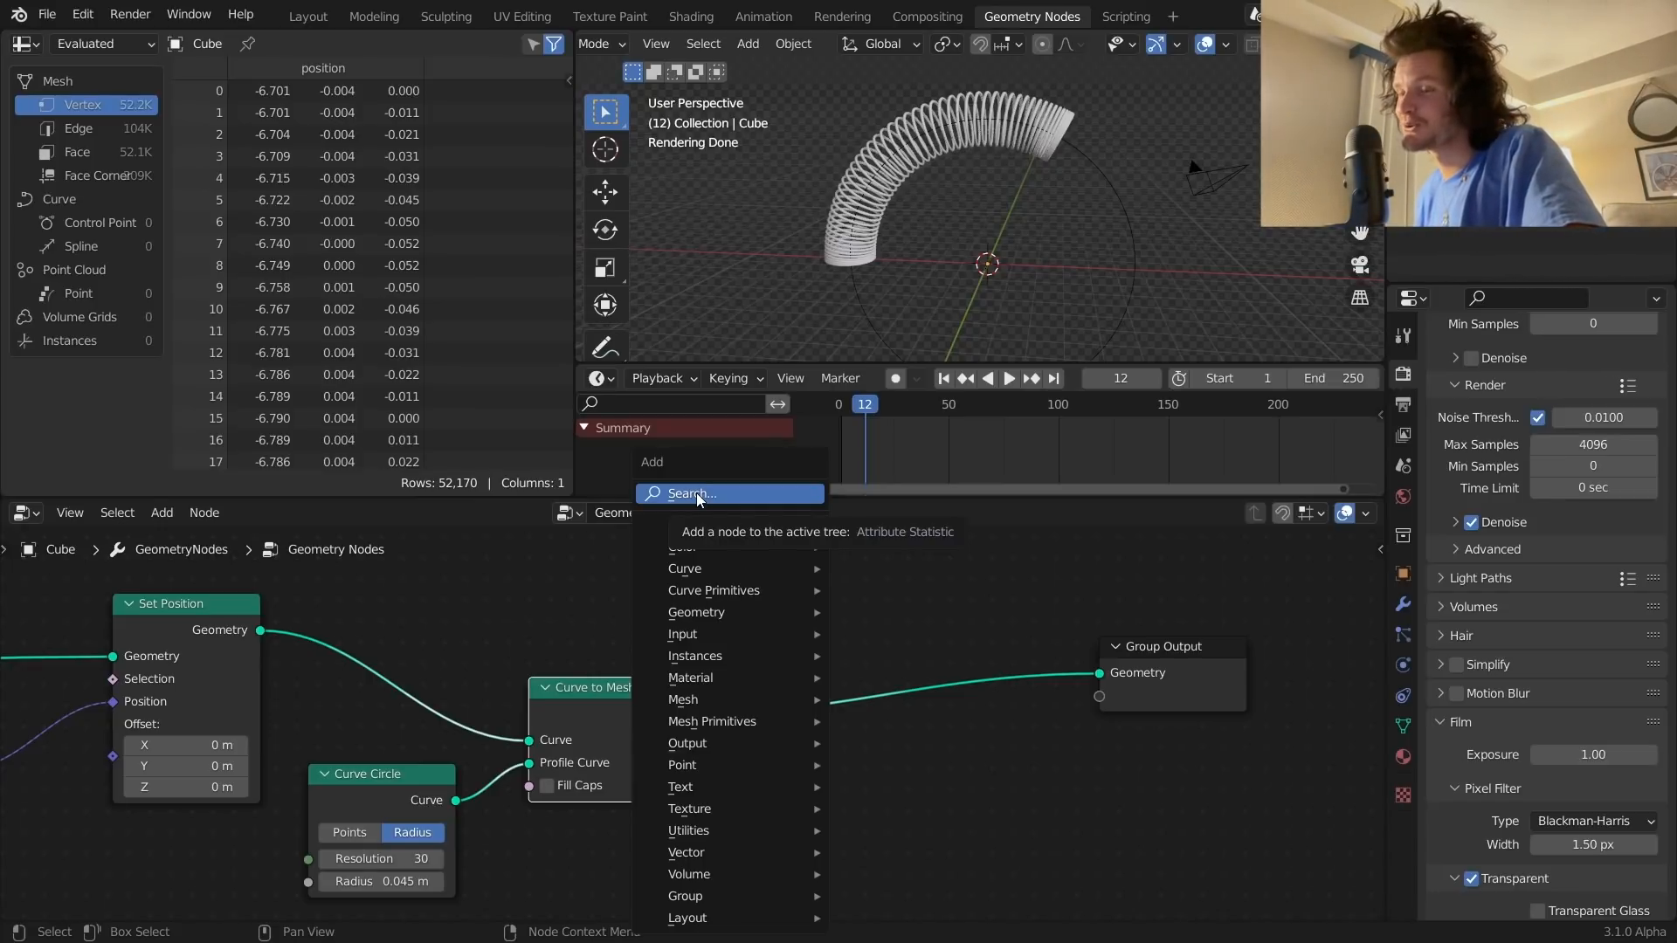
click(695, 493)
text(set m)
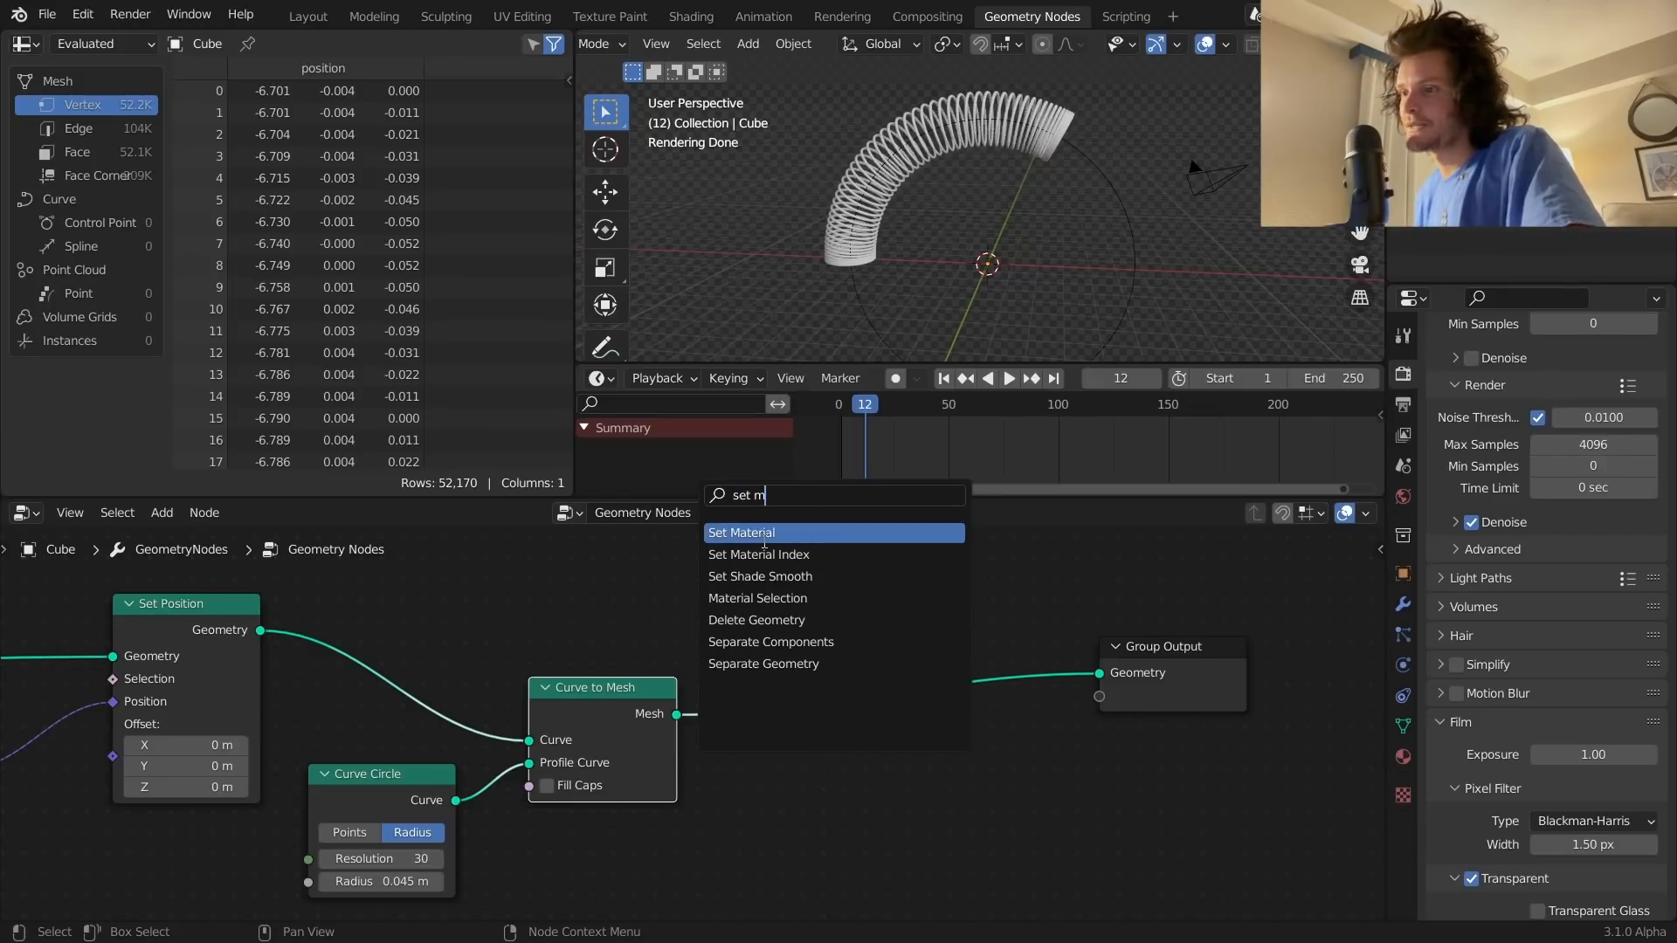
click(764, 539)
click(856, 729)
click(861, 759)
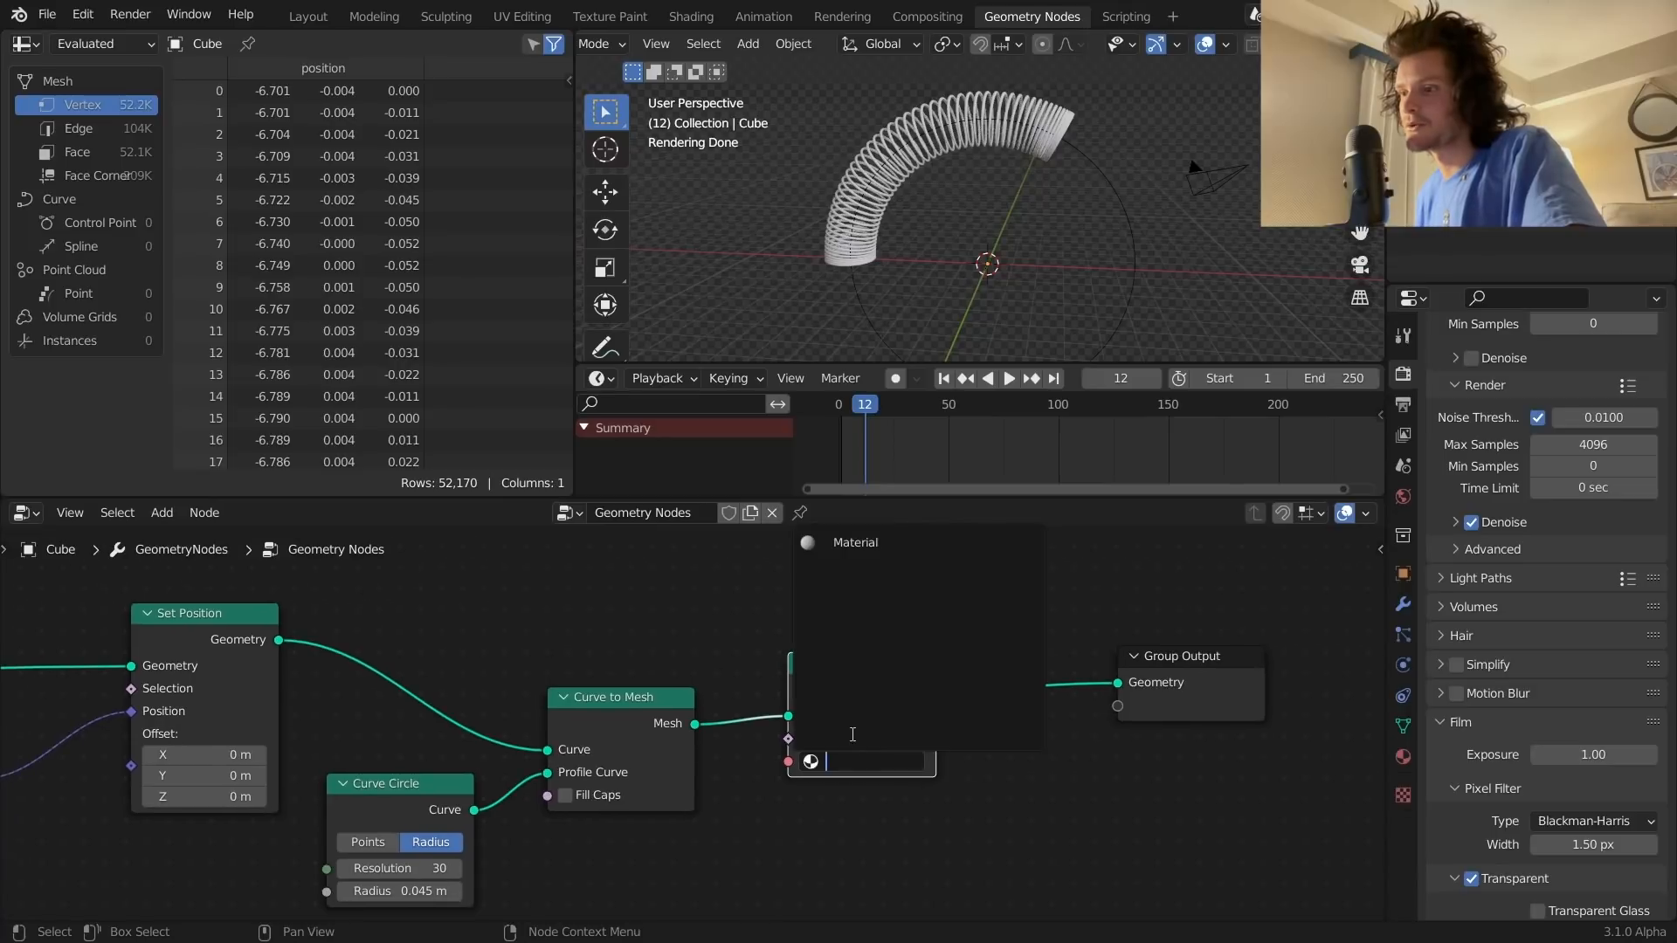
click(840, 543)
Step: Split the node editor in two, turn the new half into a Shader Editor, and frame the Material's nodes
drag(1379, 504, 609, 517)
click(635, 512)
click(695, 713)
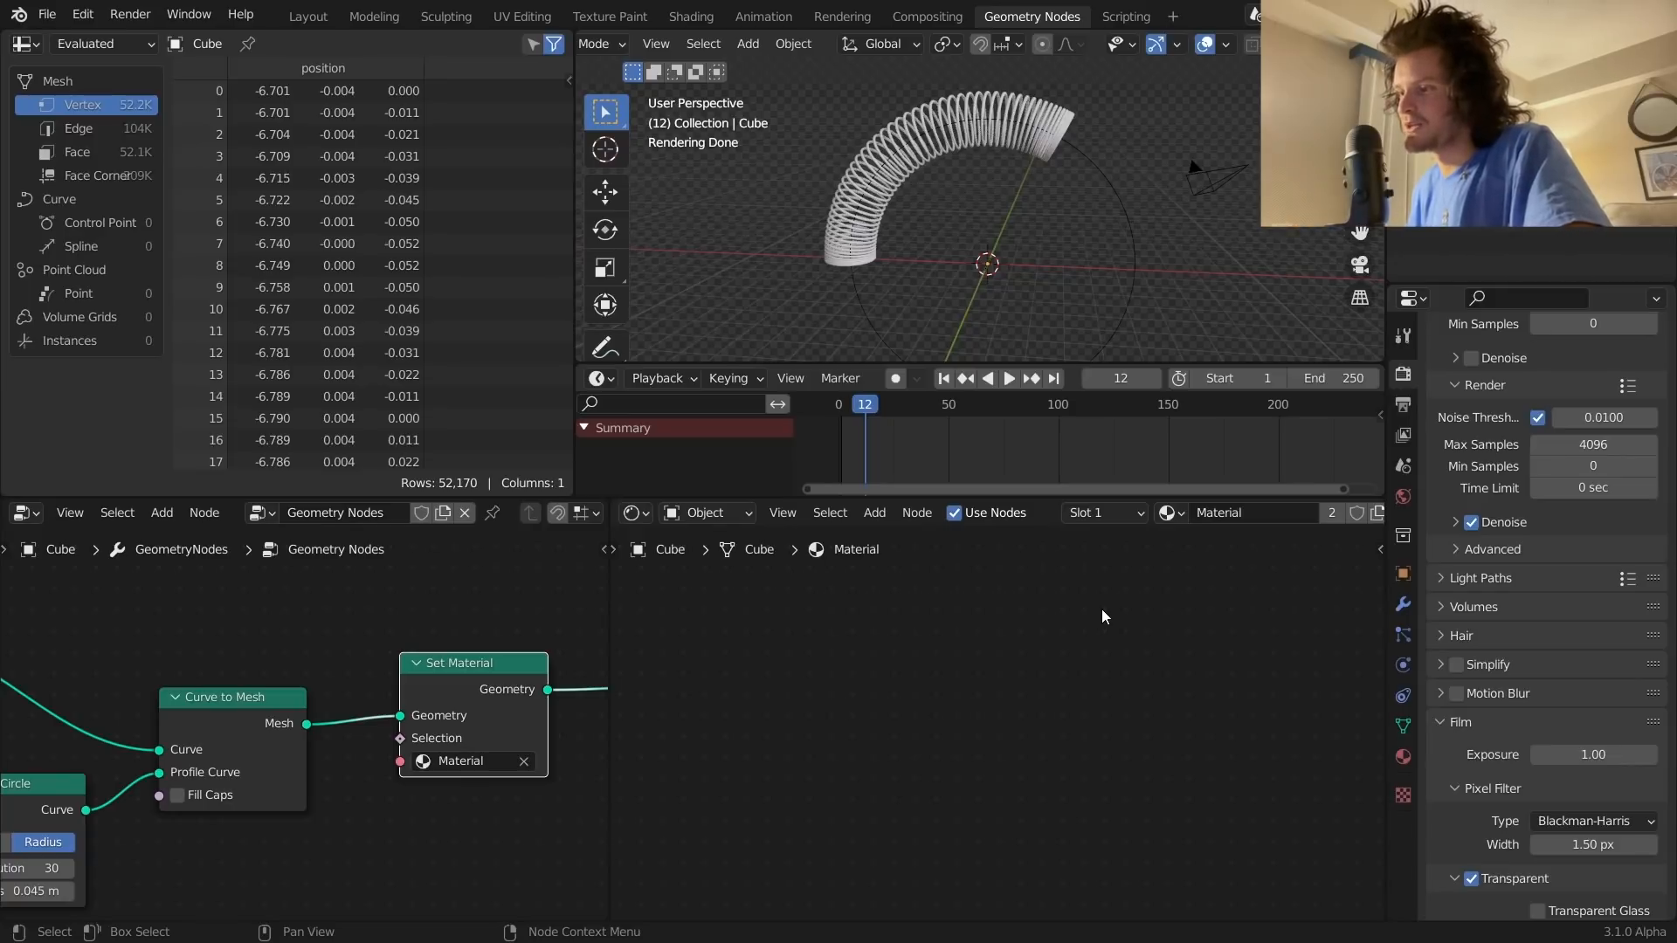
key(F3)
text(frame all)
key(Return)
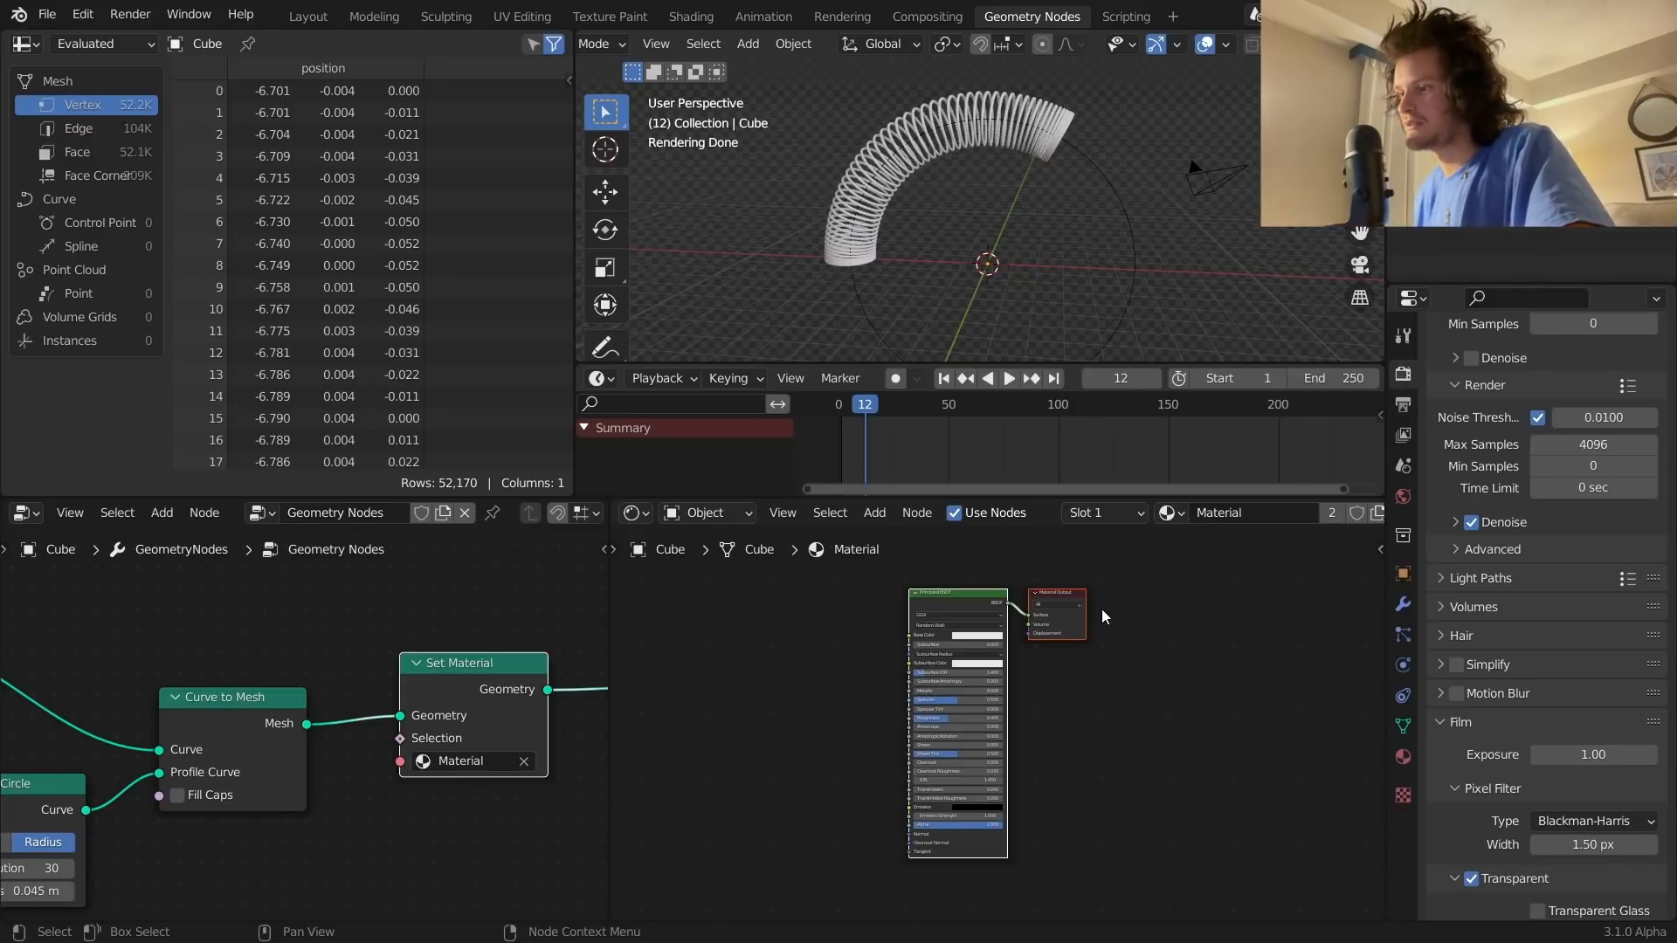
scroll(1059, 659, up, 3)
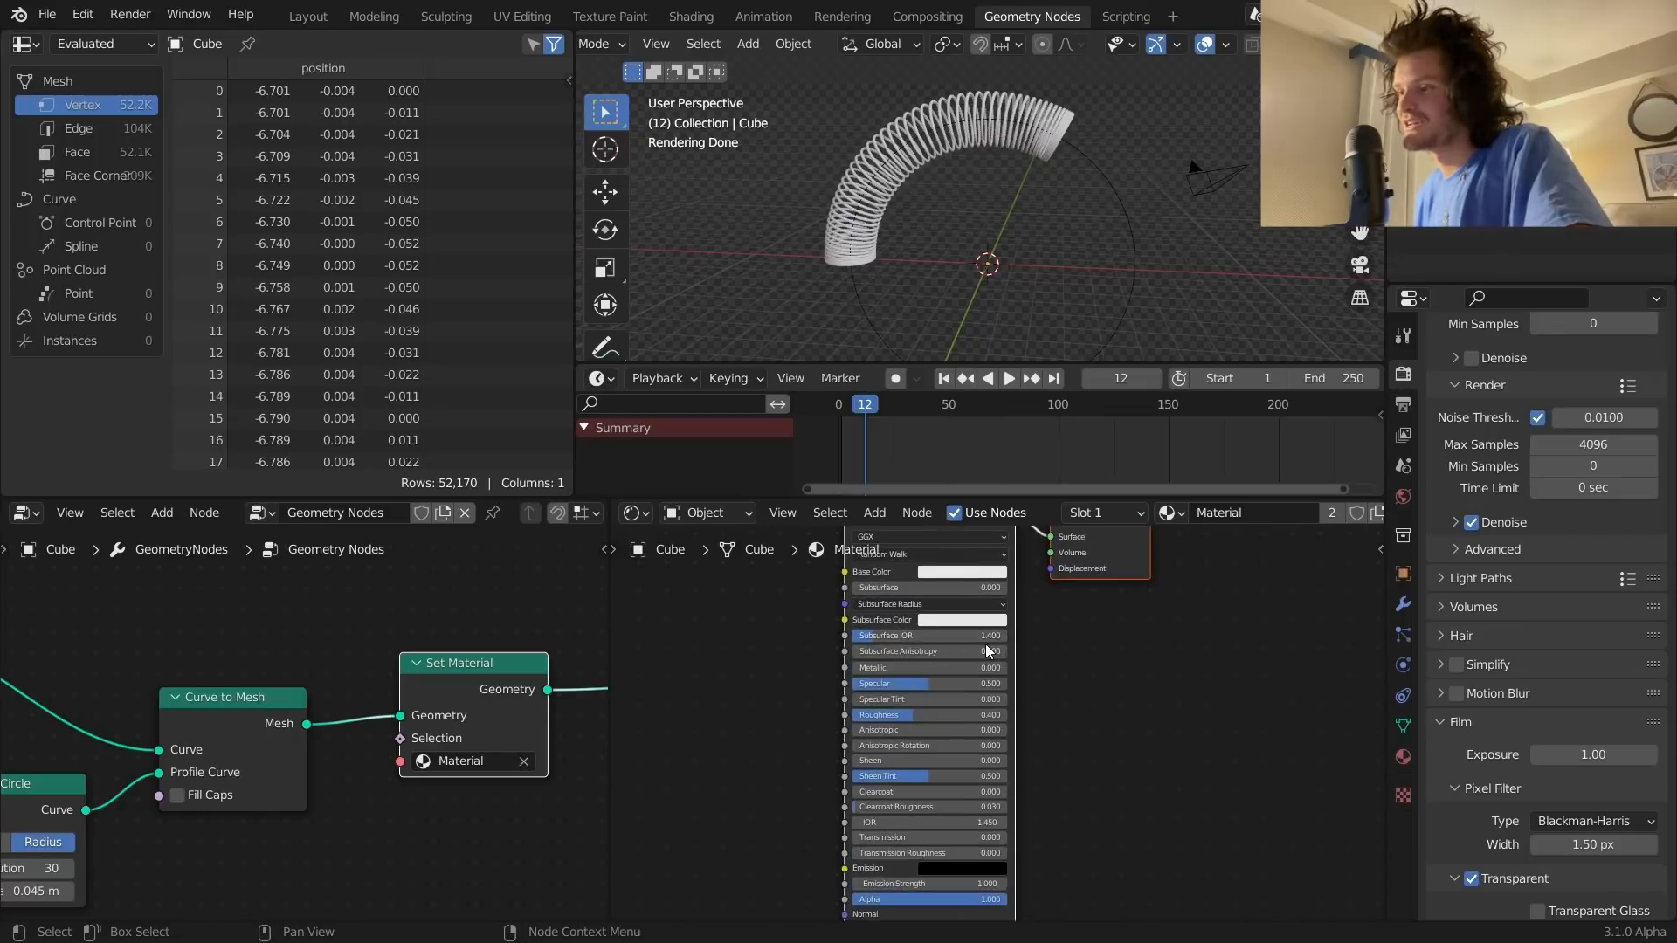
scroll(943, 698, up, 3)
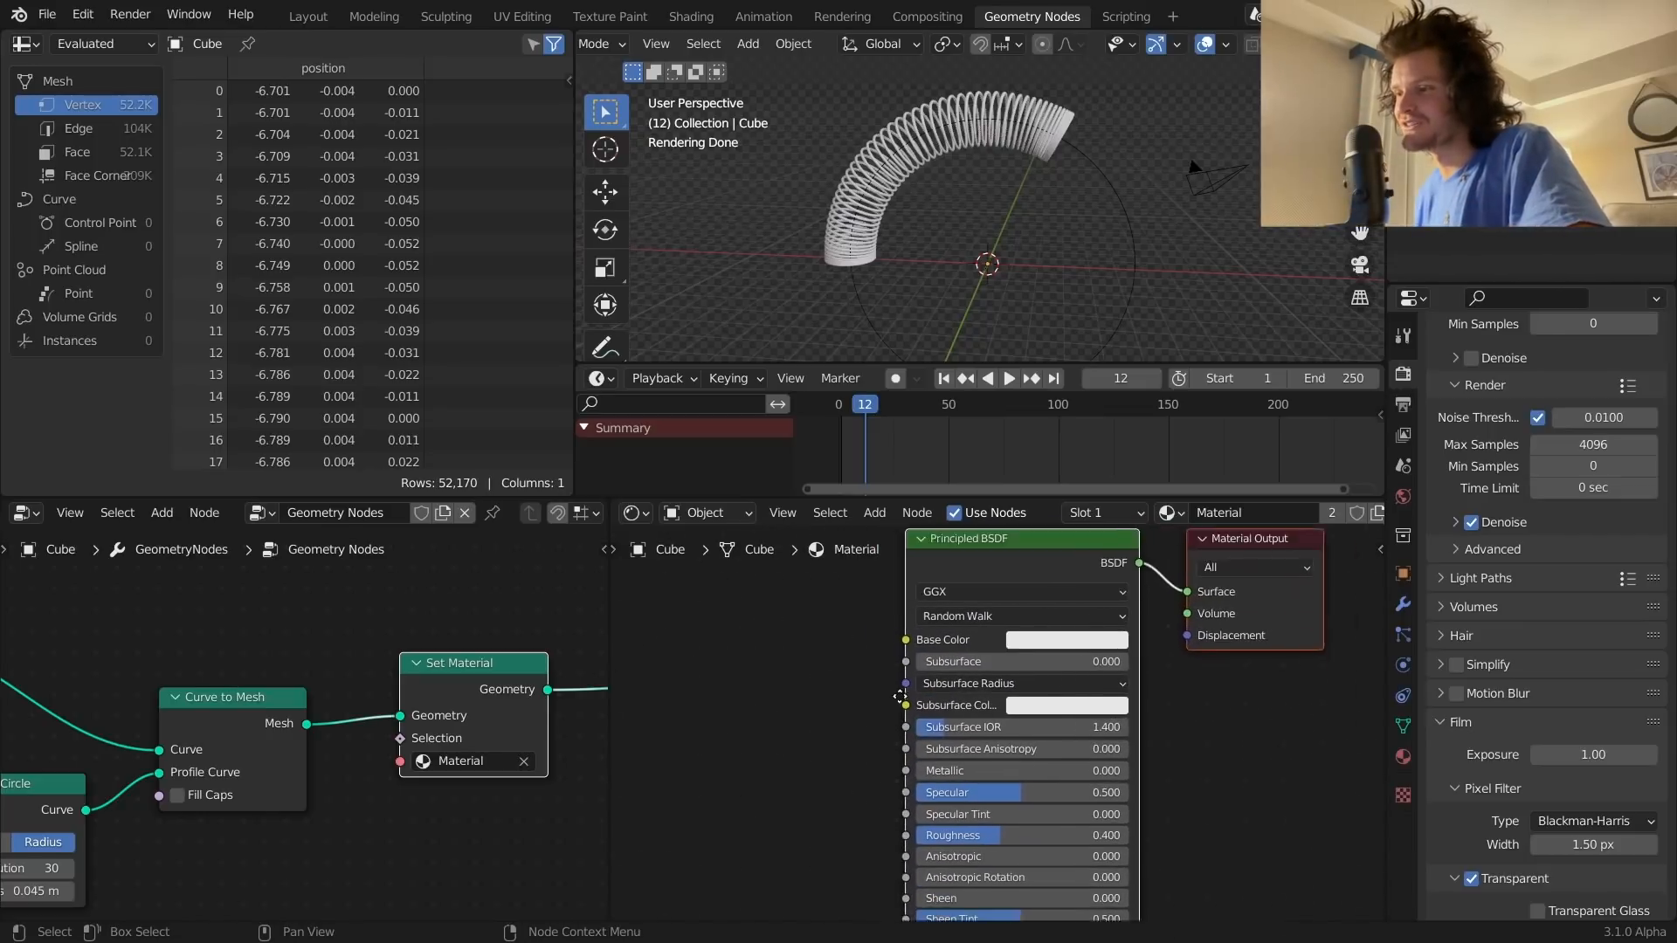
Step: Try a different hue for the Principled BSDF's Base Color and undo the change
click(1209, 673)
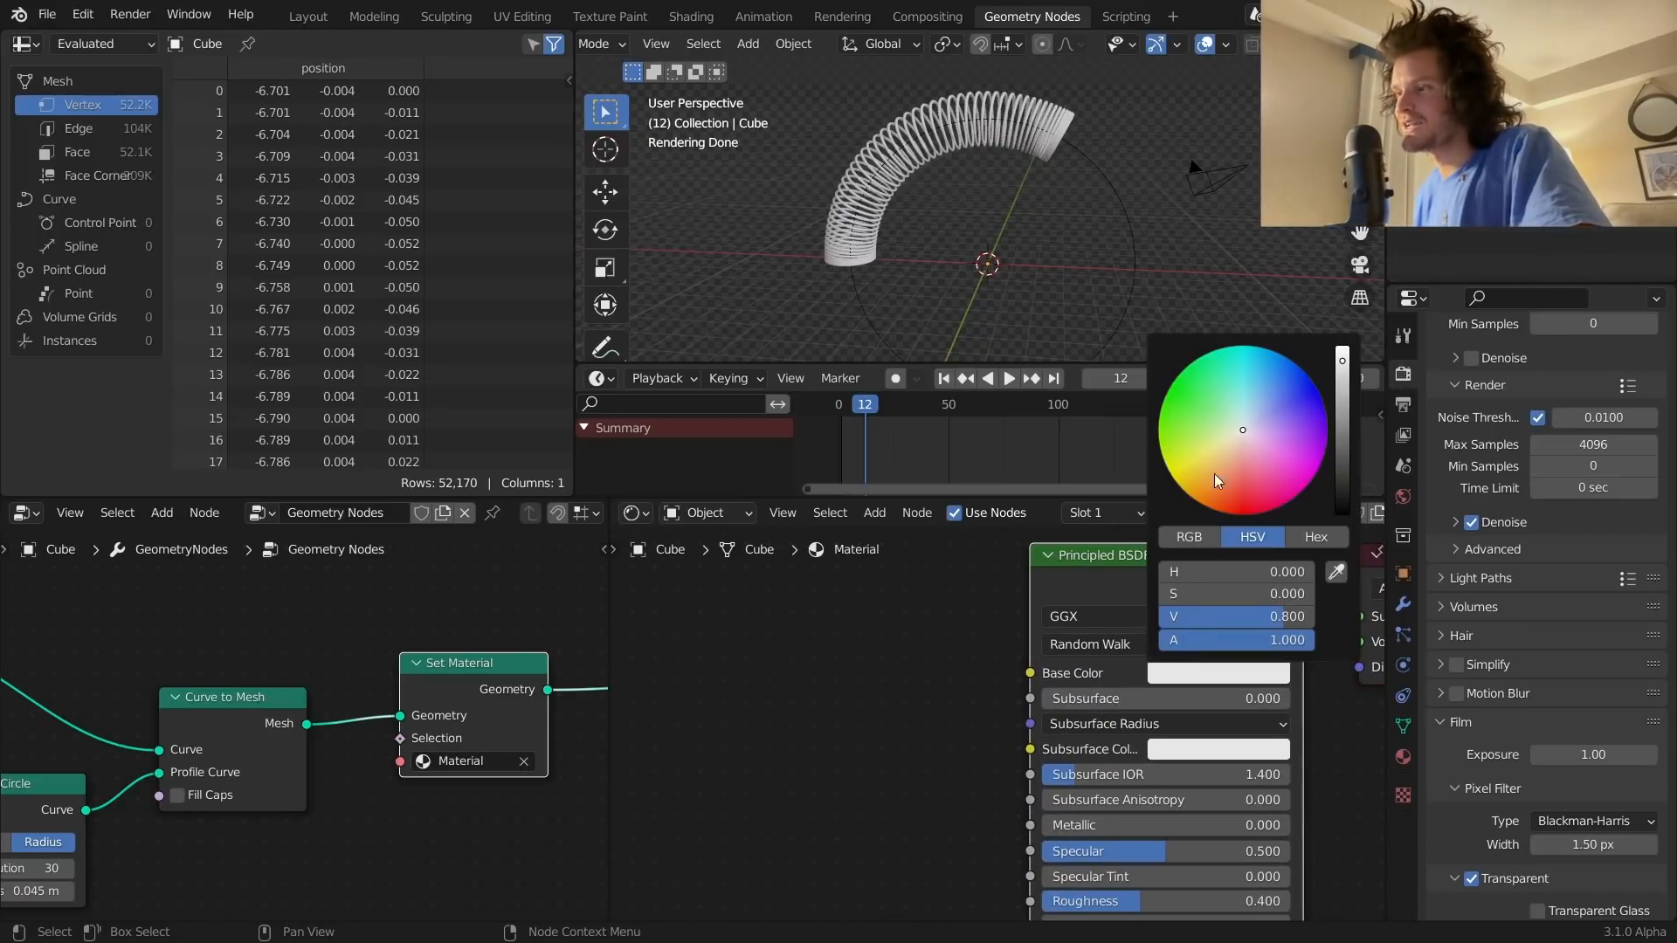
drag(1231, 480, 1175, 382)
key(ctrl+z)
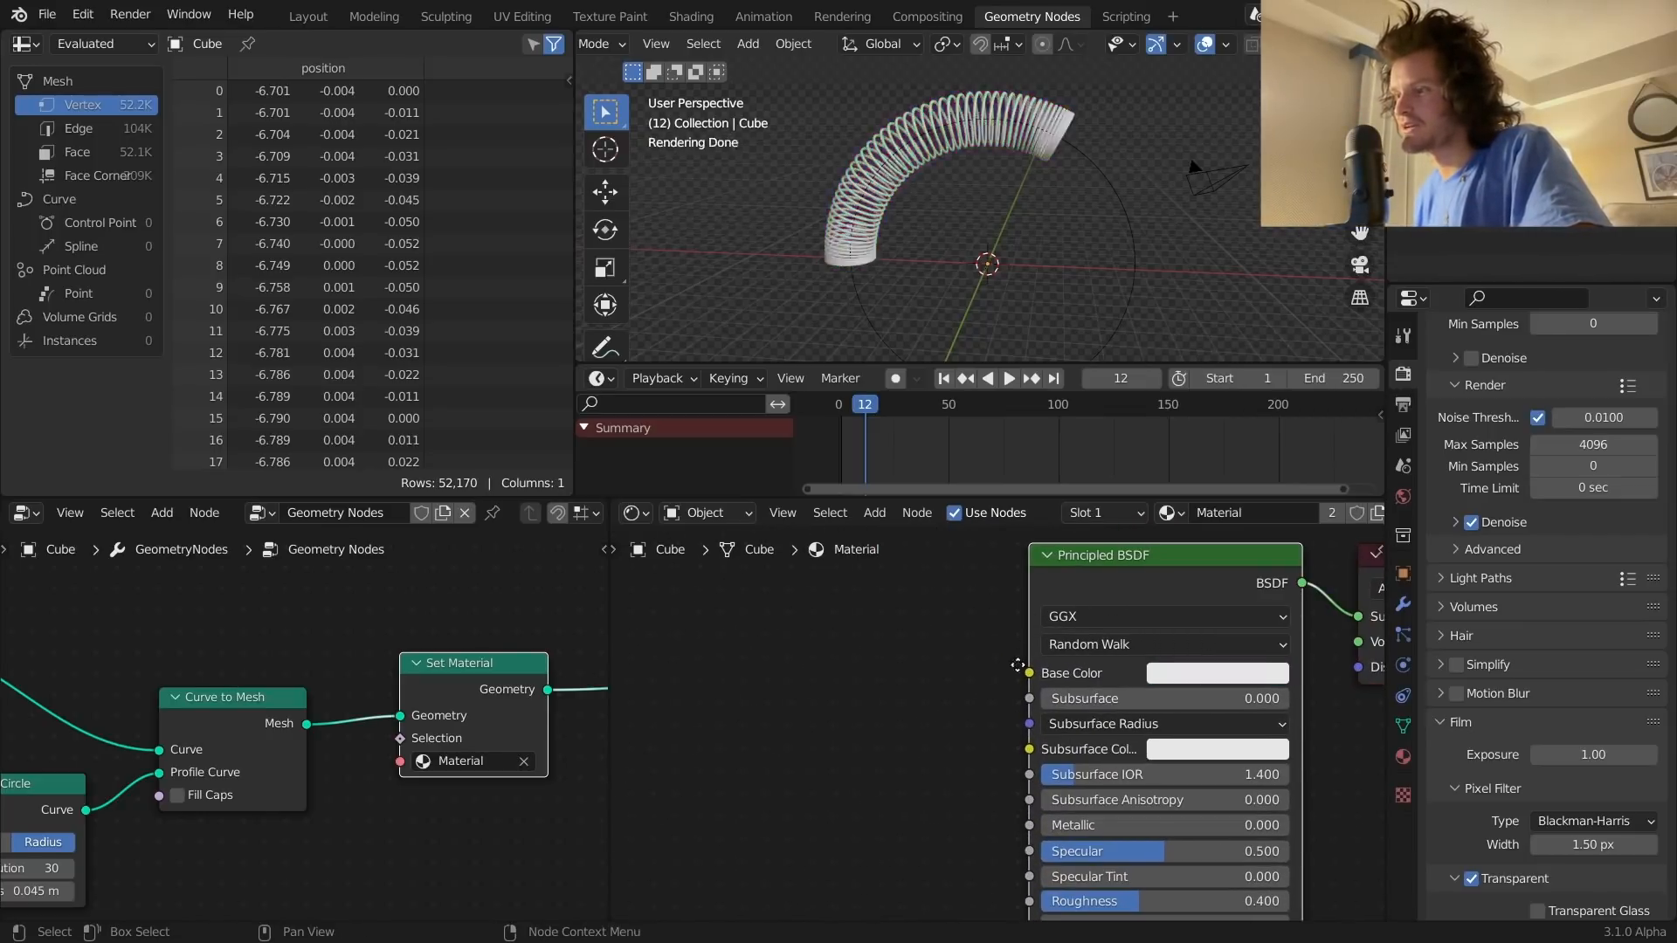
Step: Try Metallic 1 and Roughness 0.262 on the Principled BSDF, and undo both changes
middle_drag(1028, 677, 917, 627)
click(1000, 775)
text(1)
key(Return)
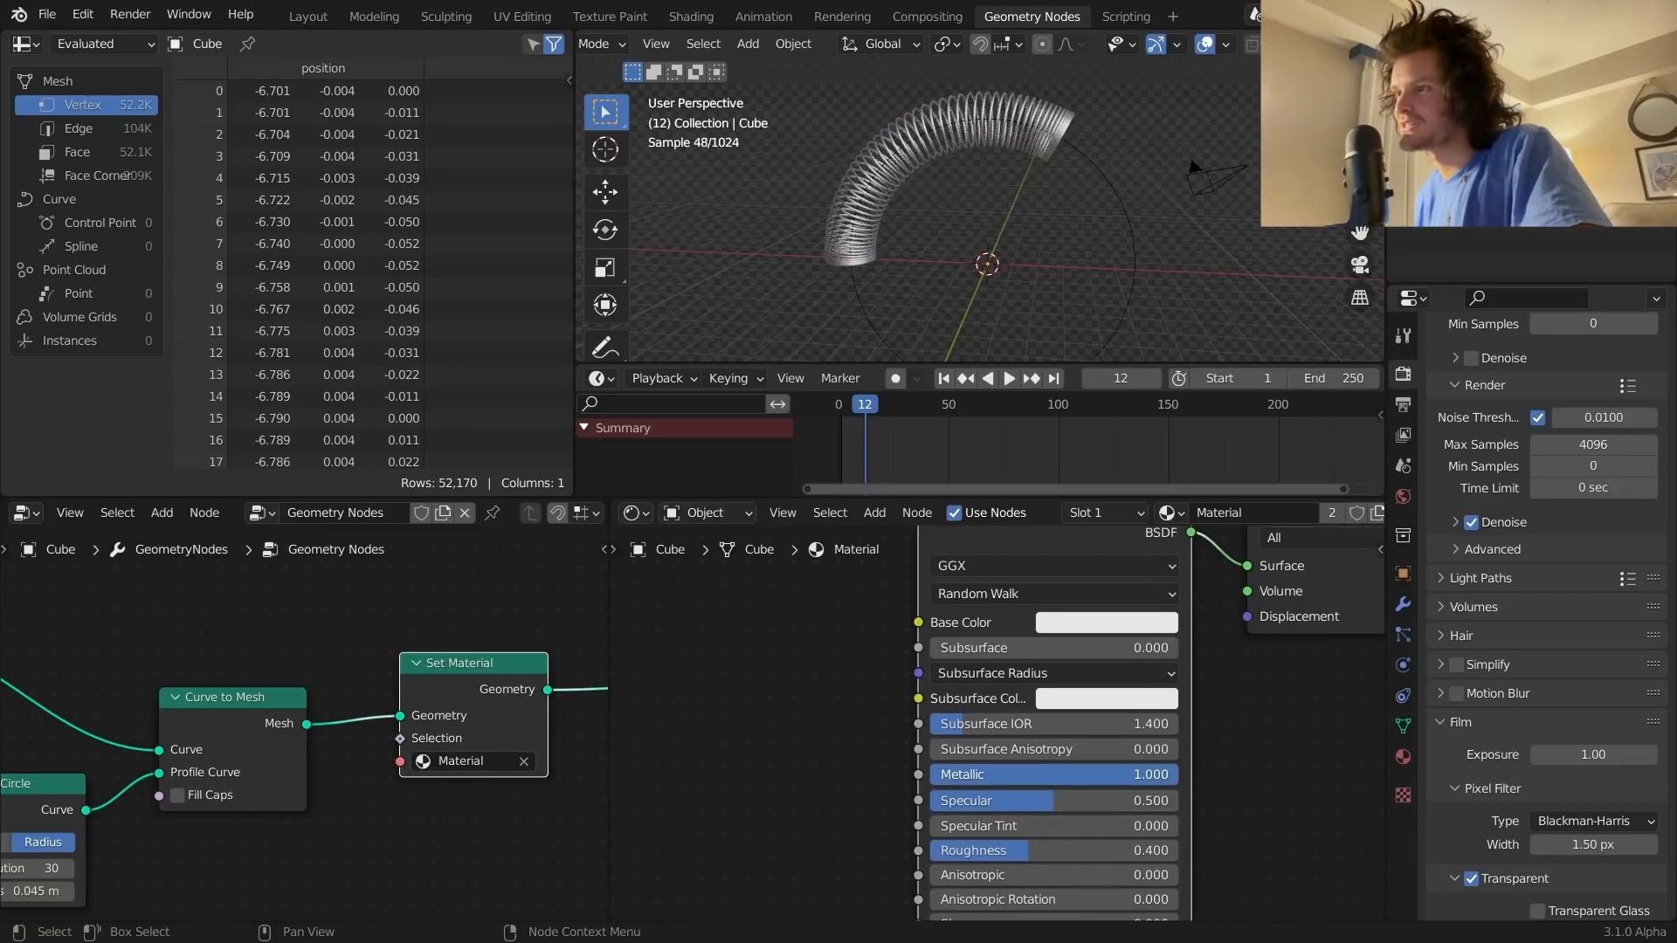
drag(1052, 849, 994, 851)
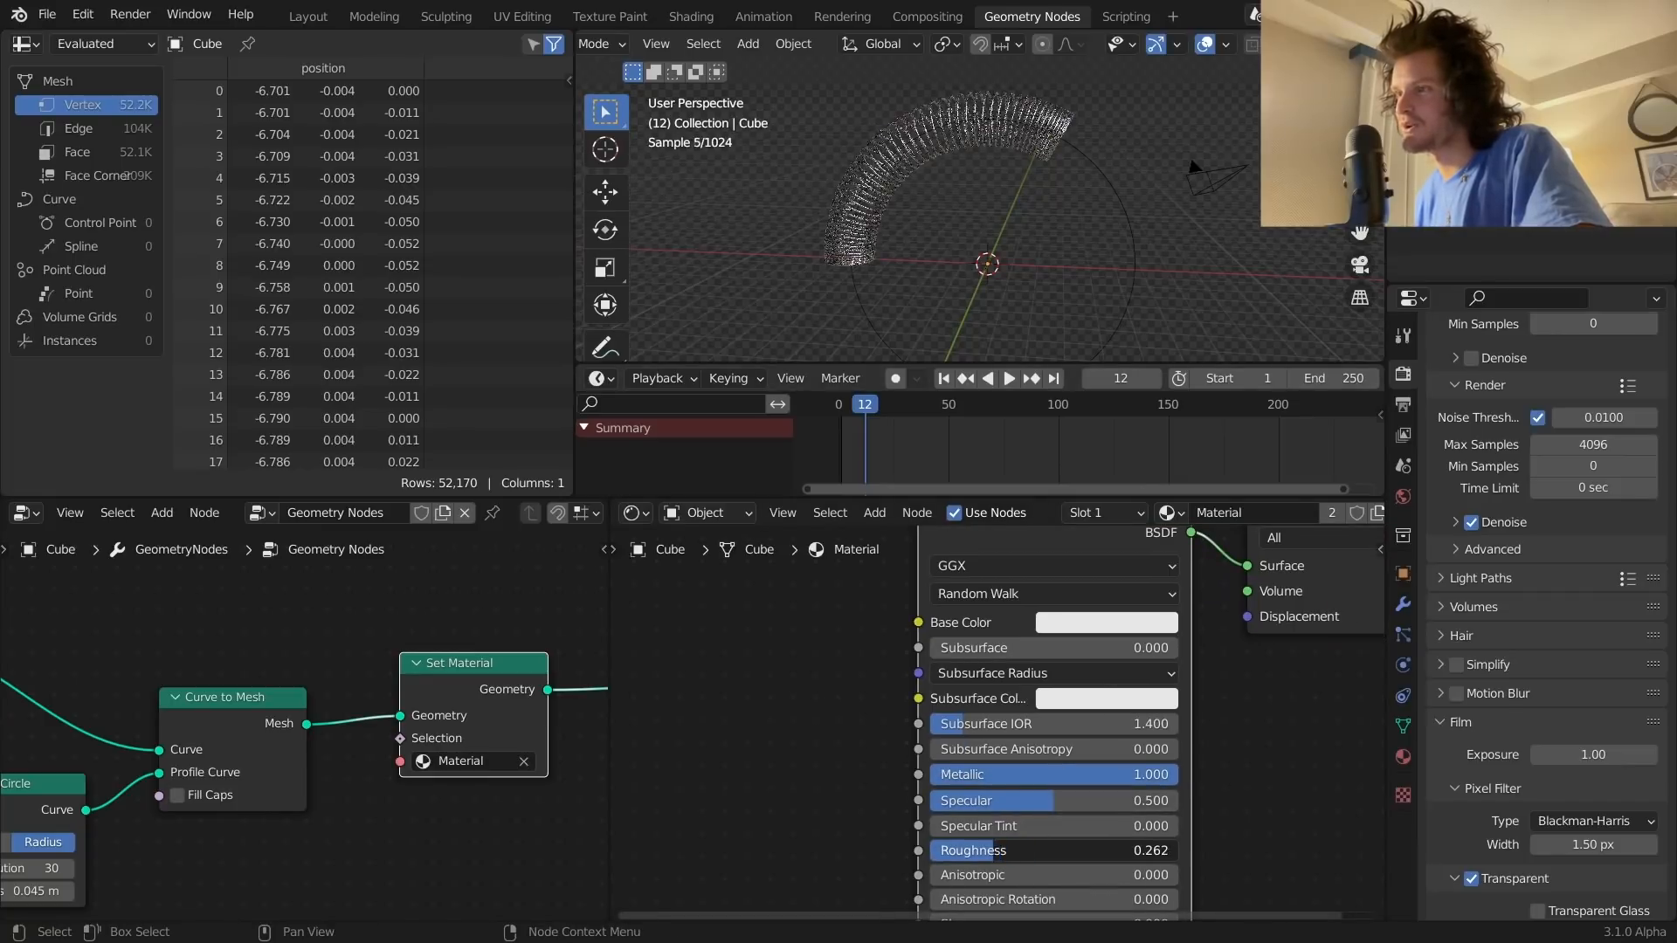
key(ctrl+z)
key(ctrl+z)
Step: Look over the geometry node chain around Set Position and nudge the Set Position node
scroll(509, 679, down, 5)
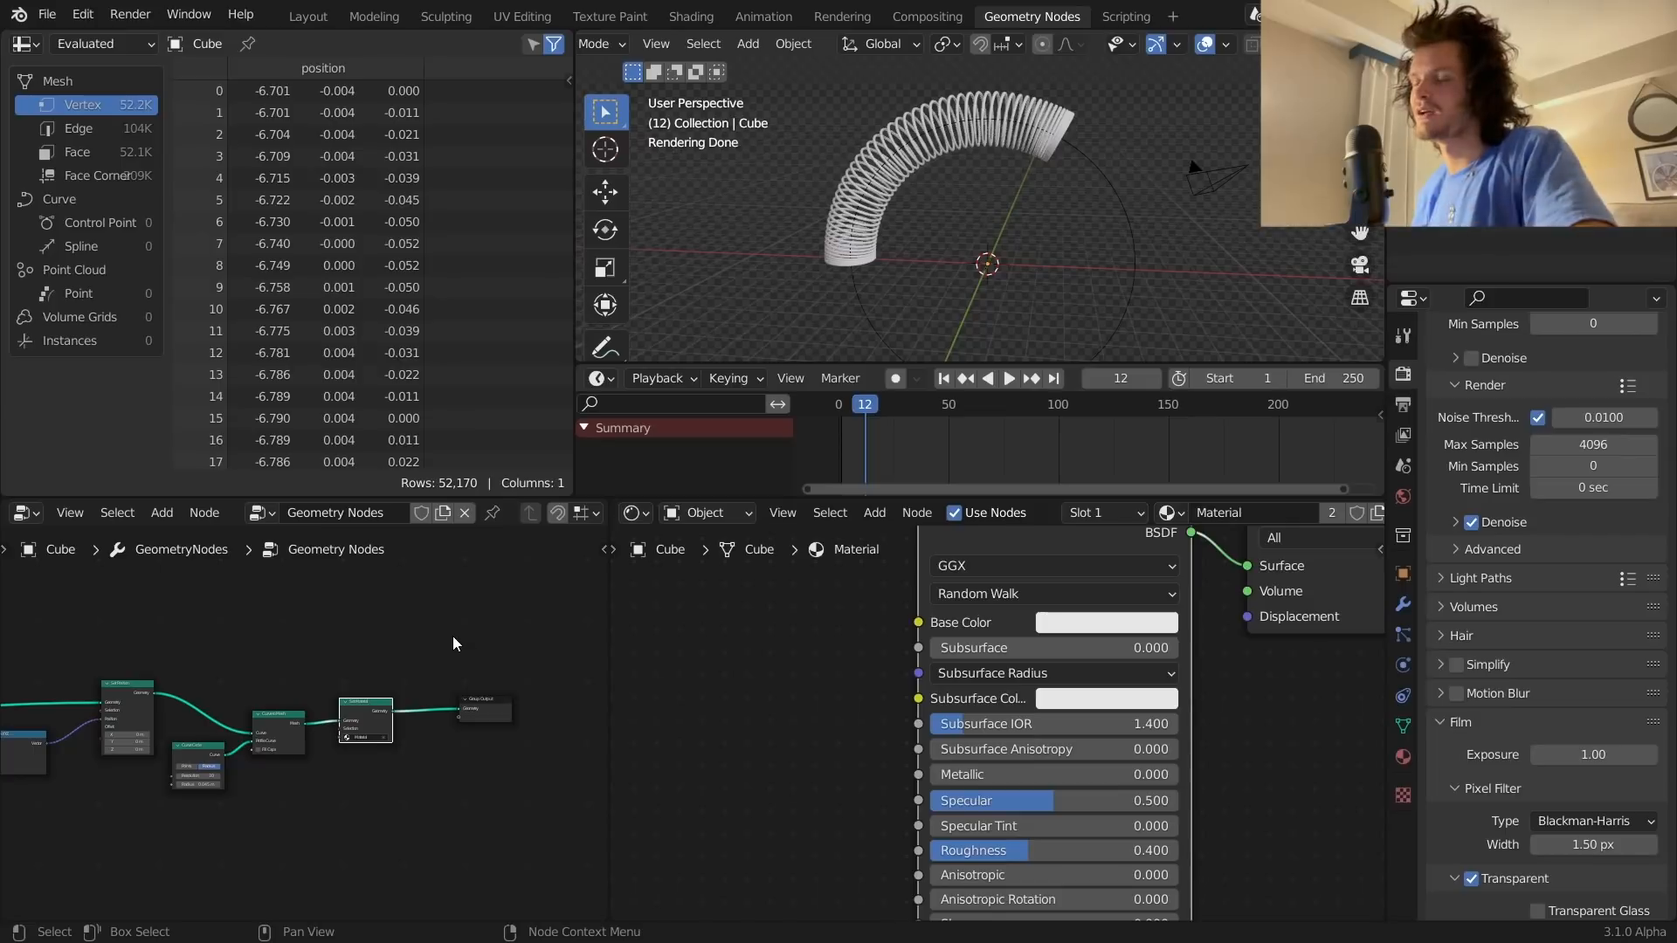
scroll(281, 749, down, 3)
middle_drag(222, 749, 381, 697)
scroll(379, 697, up, 6)
middle_drag(260, 684, 321, 711)
drag(327, 642, 297, 637)
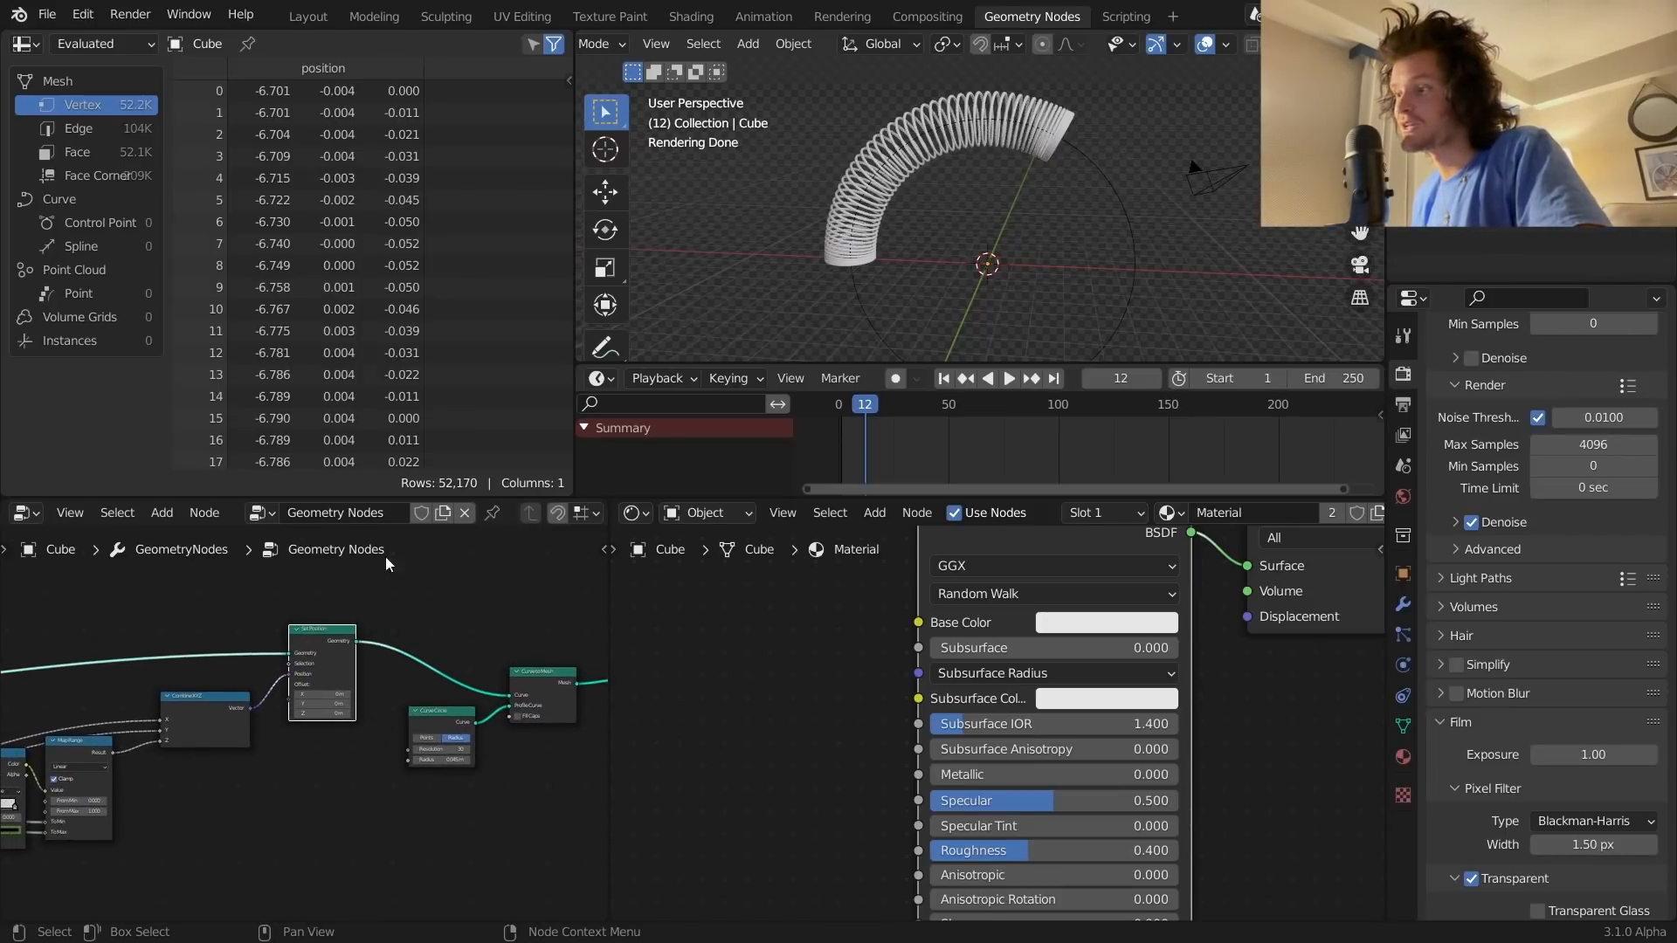
middle_drag(319, 703, 364, 696)
scroll(350, 703, up, 3)
middle_drag(272, 645, 504, 711)
scroll(263, 680, down, 6)
middle_drag(398, 704, 323, 704)
scroll(407, 713, up, 4)
drag(447, 687, 433, 686)
Step: Move the Curve Circle, Curve to Mesh and Set Material nodes farther from Set Position to make room
middle_drag(417, 692, 234, 663)
middle_drag(511, 768, 310, 752)
scroll(285, 757, down, 3)
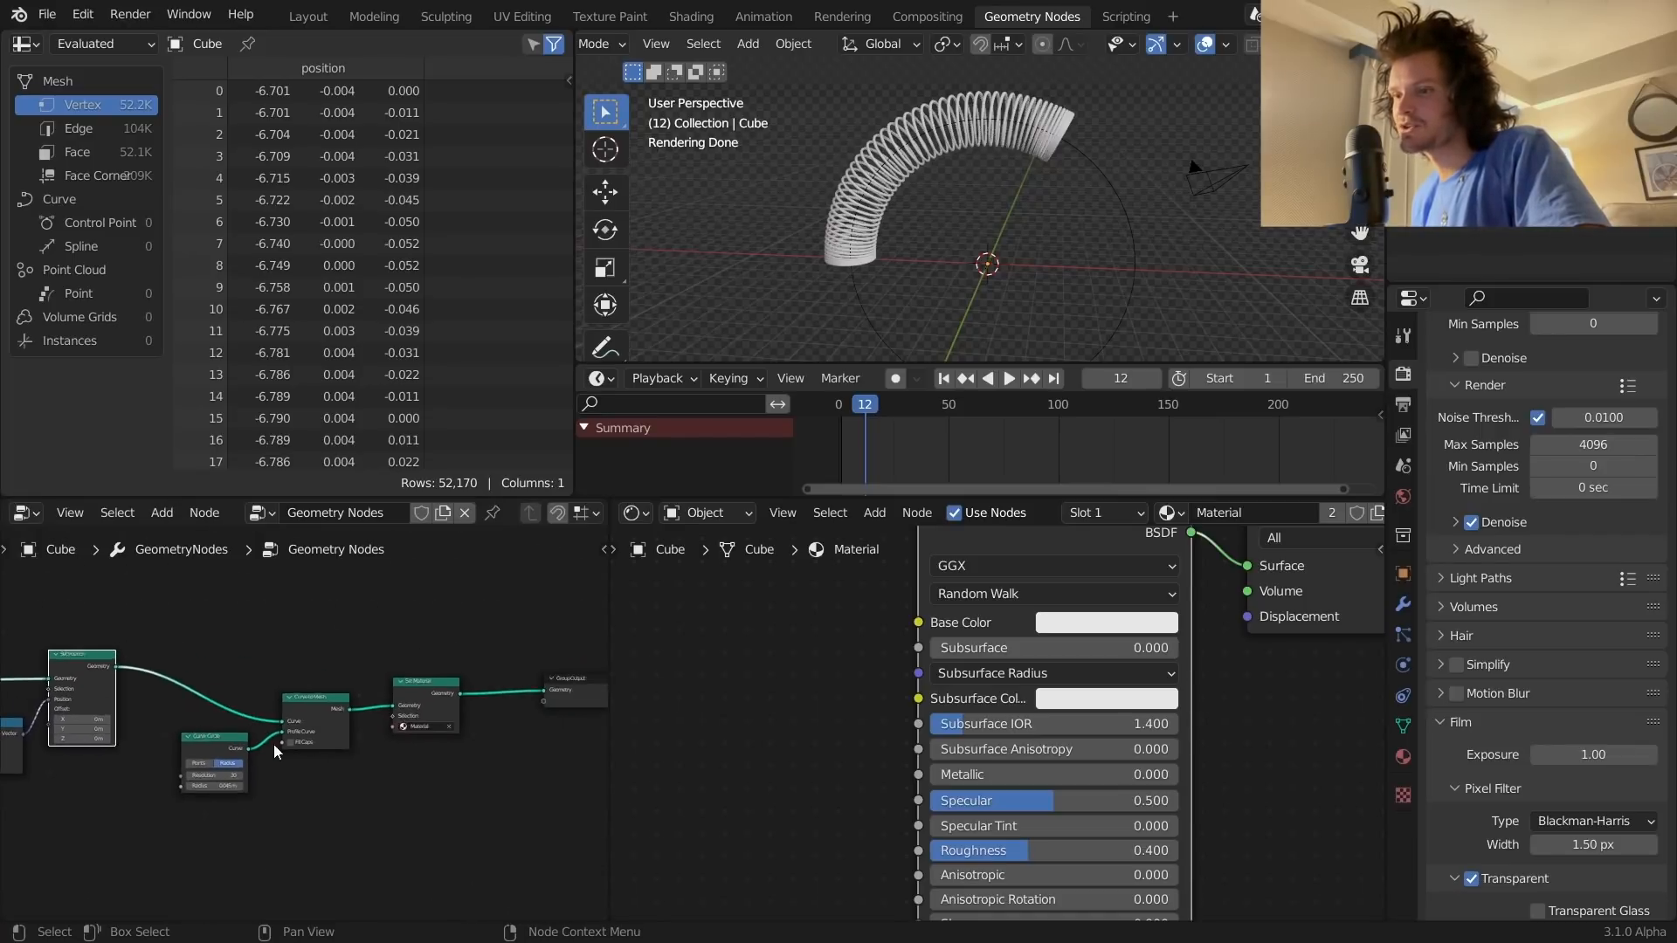
drag(443, 772, 225, 686)
key(g)
click(269, 711)
click(240, 651)
Step: Insert a Capture Attribute node on the link between Set Position and Curve to Mesh
scroll(226, 645, up, 5)
middle_drag(133, 647, 293, 657)
scroll(292, 664, up, 2)
key(shift+a)
click(229, 480)
text(ca)
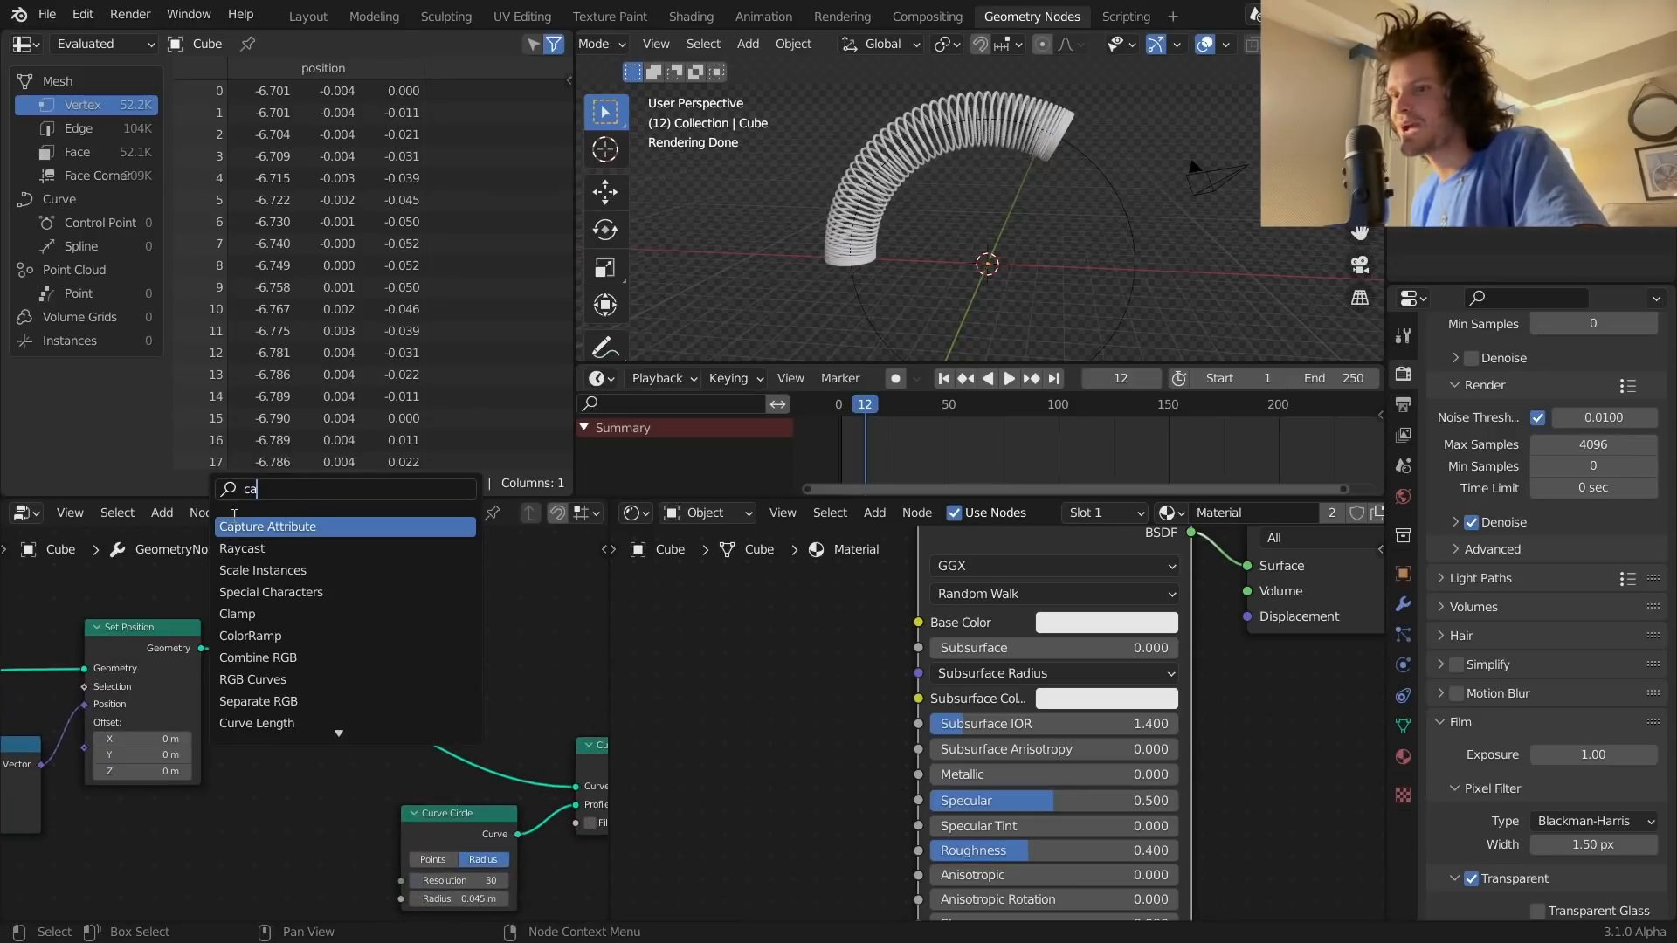
click(236, 526)
click(263, 706)
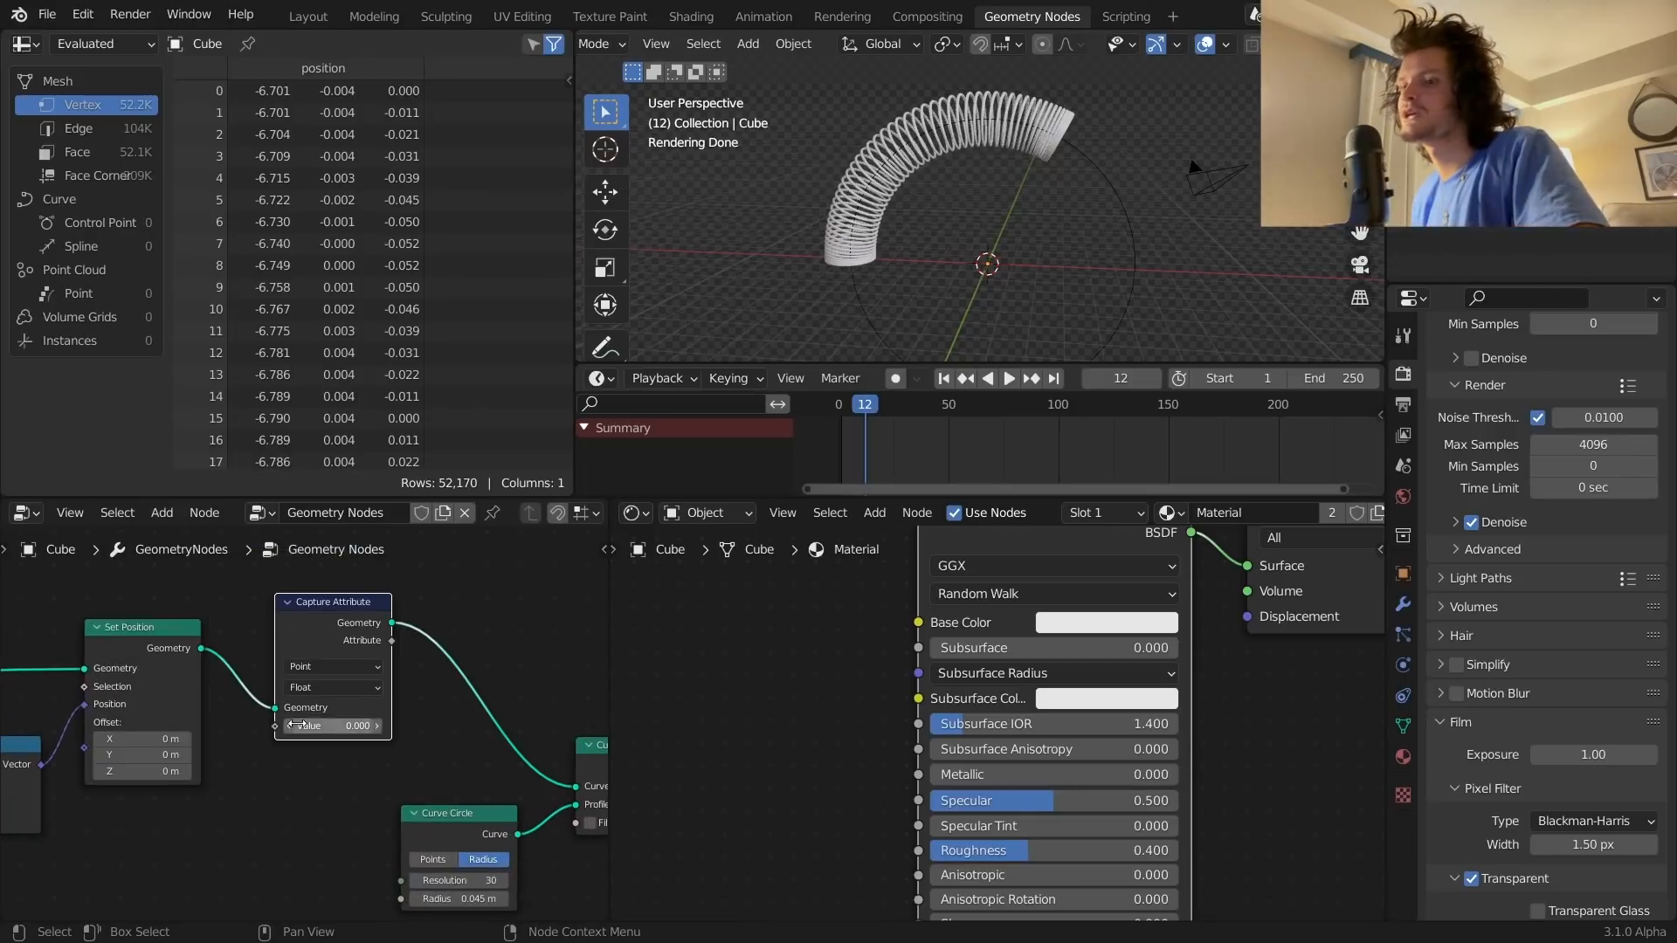
Step: Add a Spline Parameter node just below the Set Position node
middle_drag(263, 706, 356, 687)
key(shift+a)
click(199, 491)
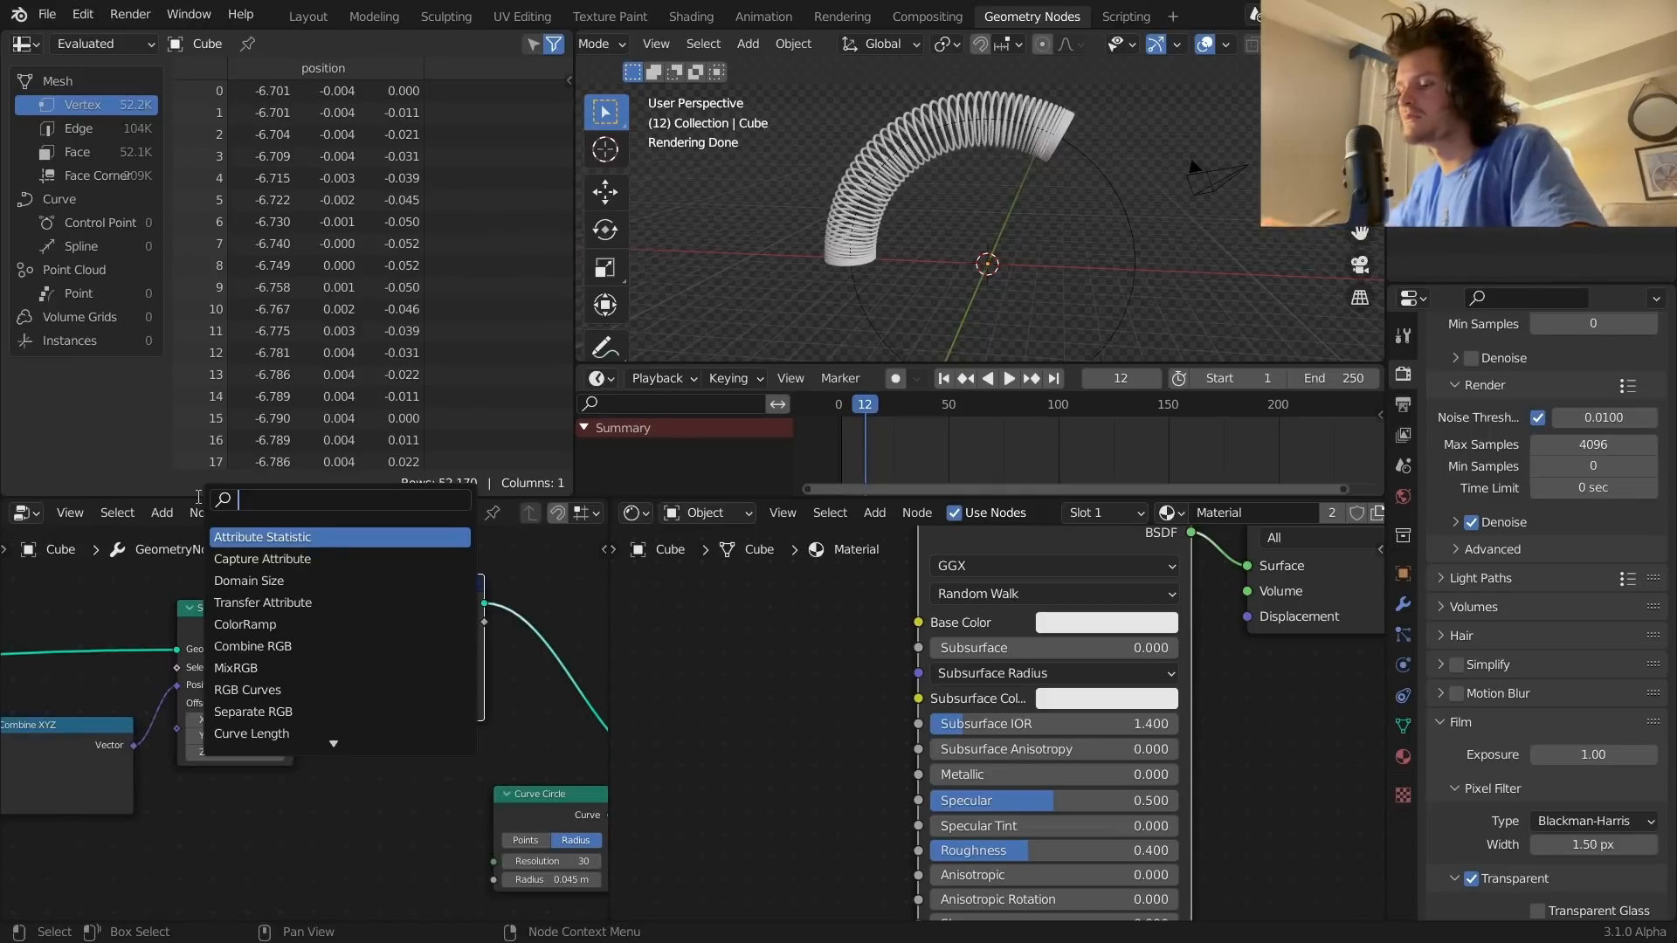
text(par)
key(Return)
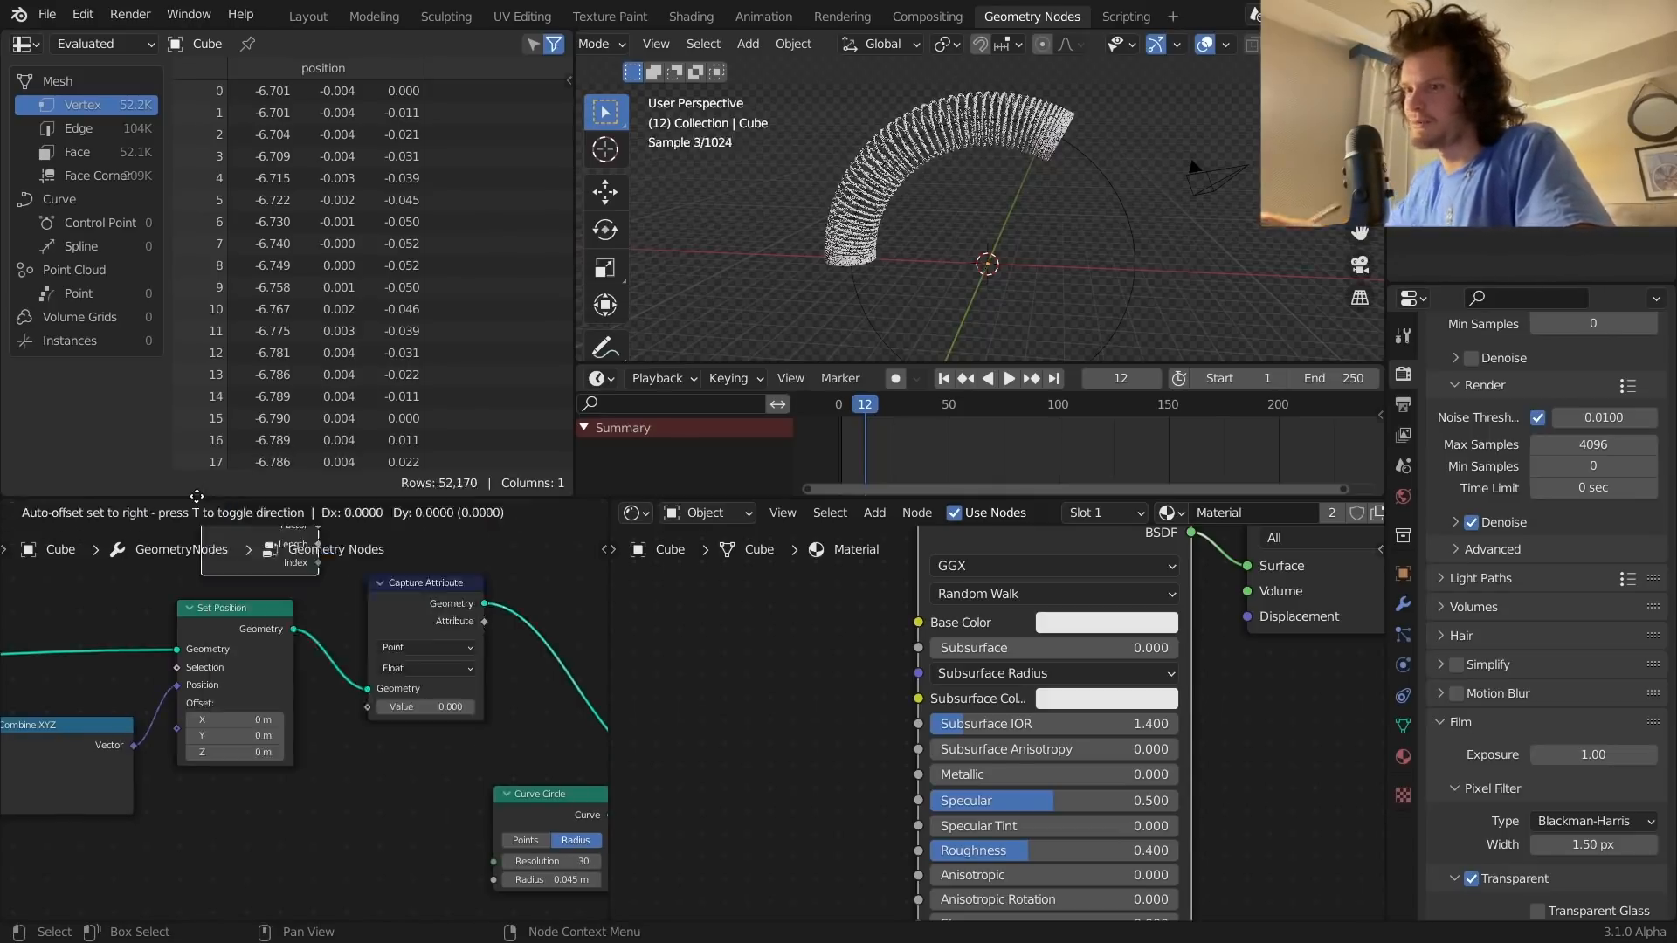
click(169, 783)
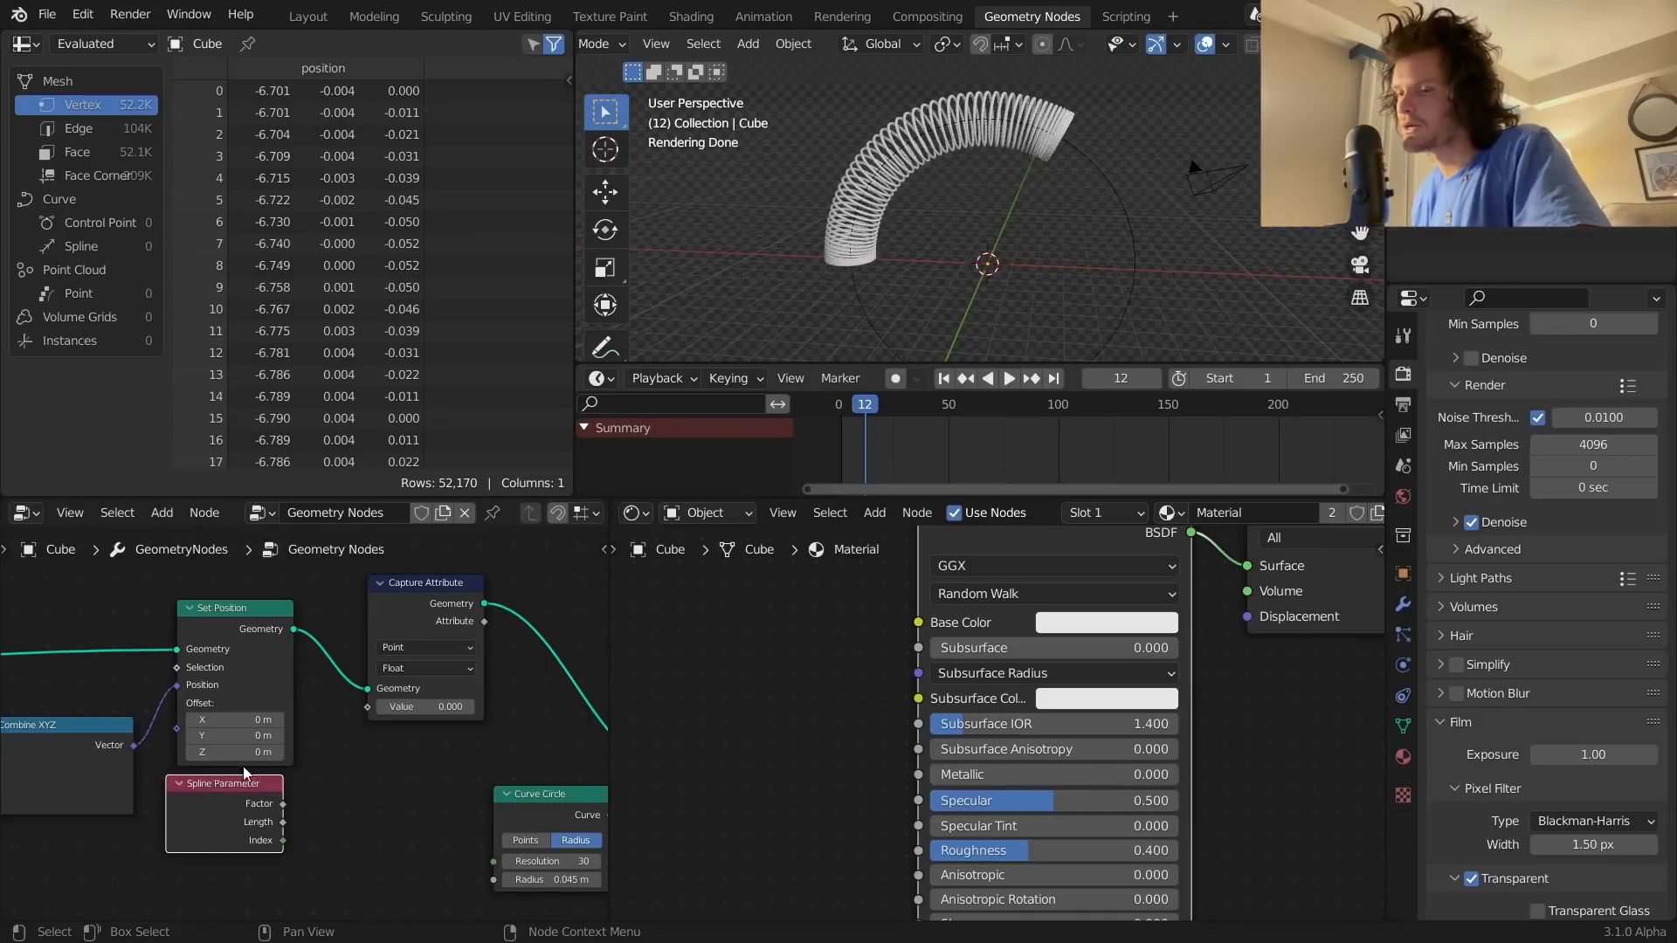
Step: Link the Spline Parameter's Factor to the Capture Attribute's Value, and output the captured attribute through the Group Output
drag(284, 803, 367, 706)
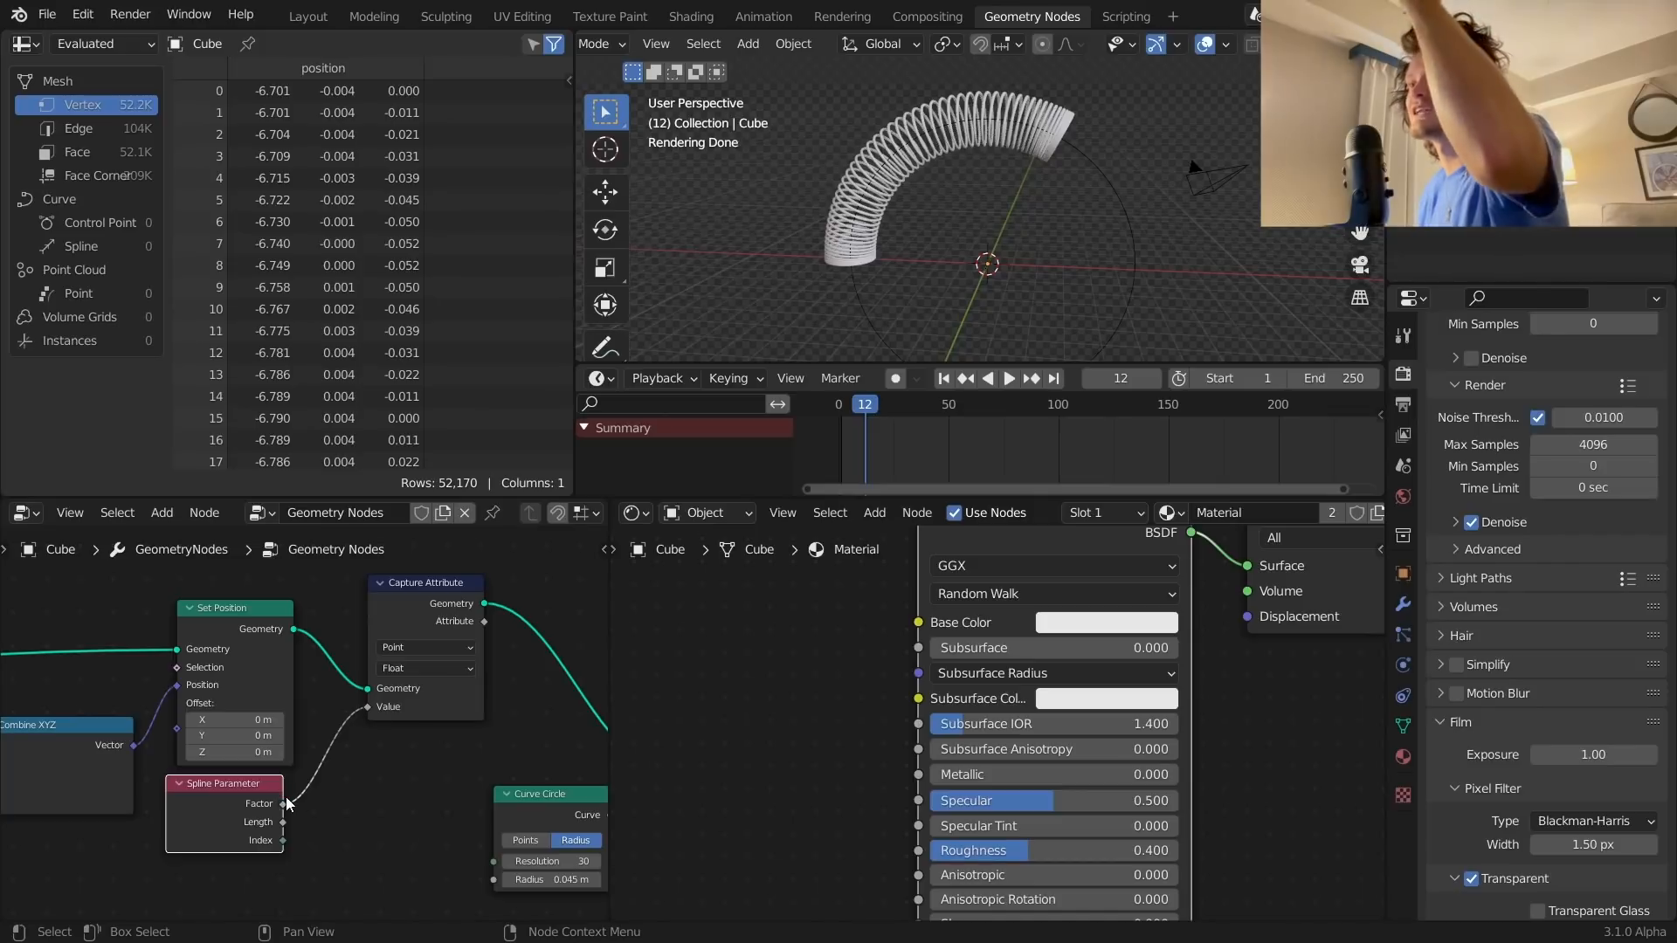
scroll(316, 735, down, 3)
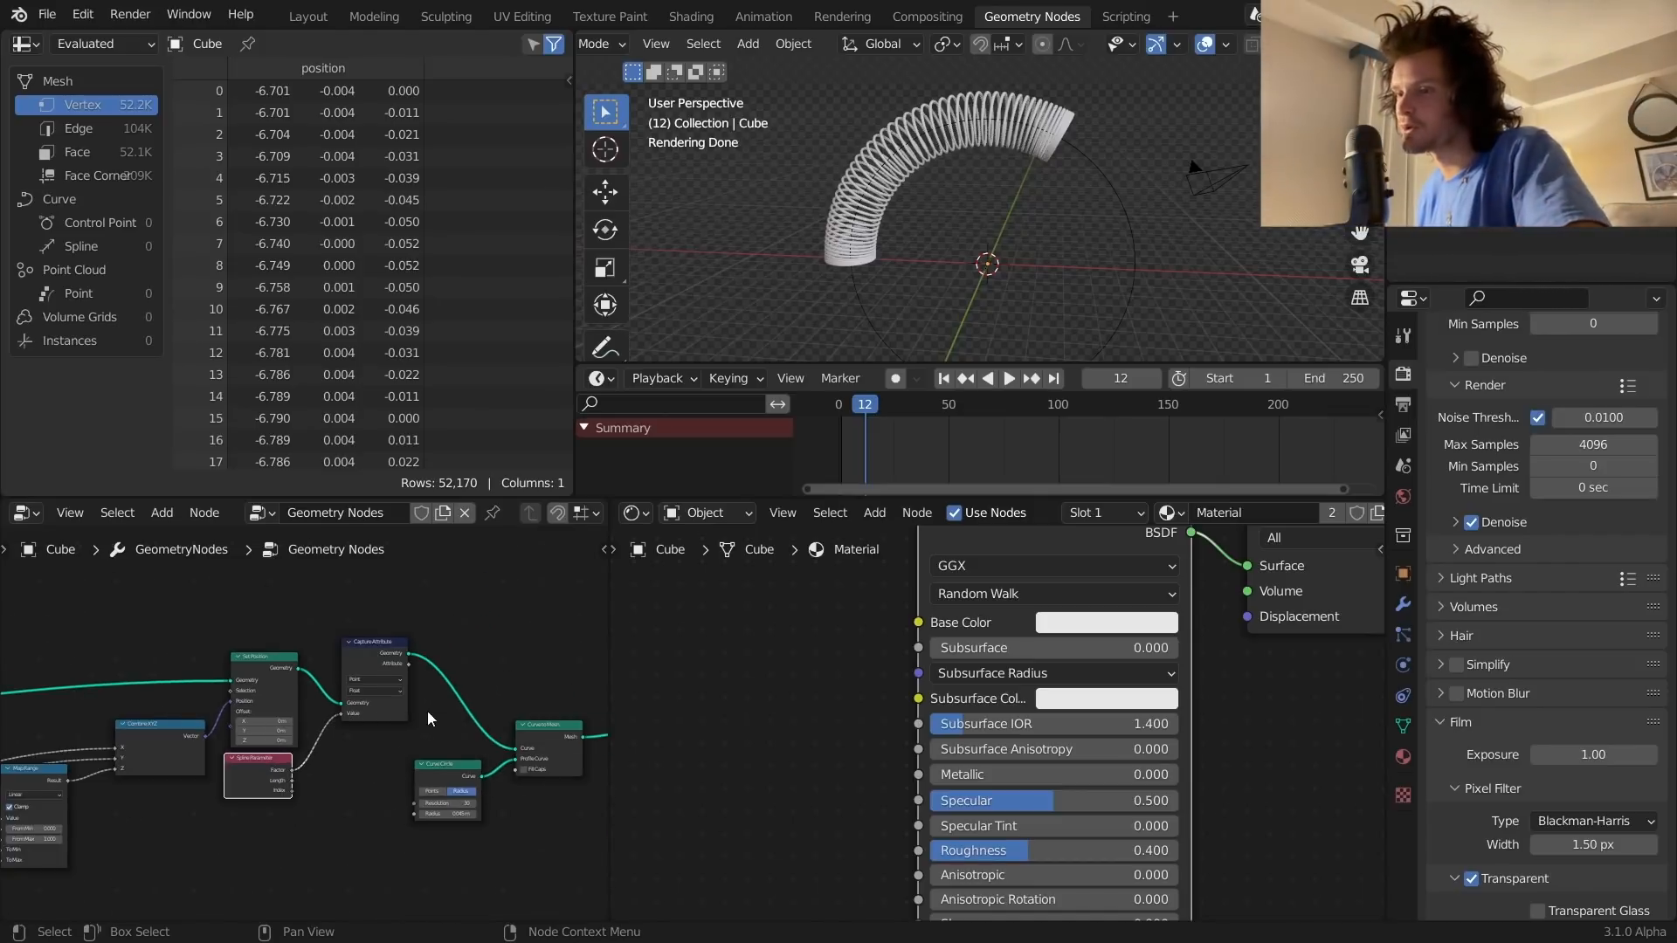
middle_drag(428, 715, 146, 713)
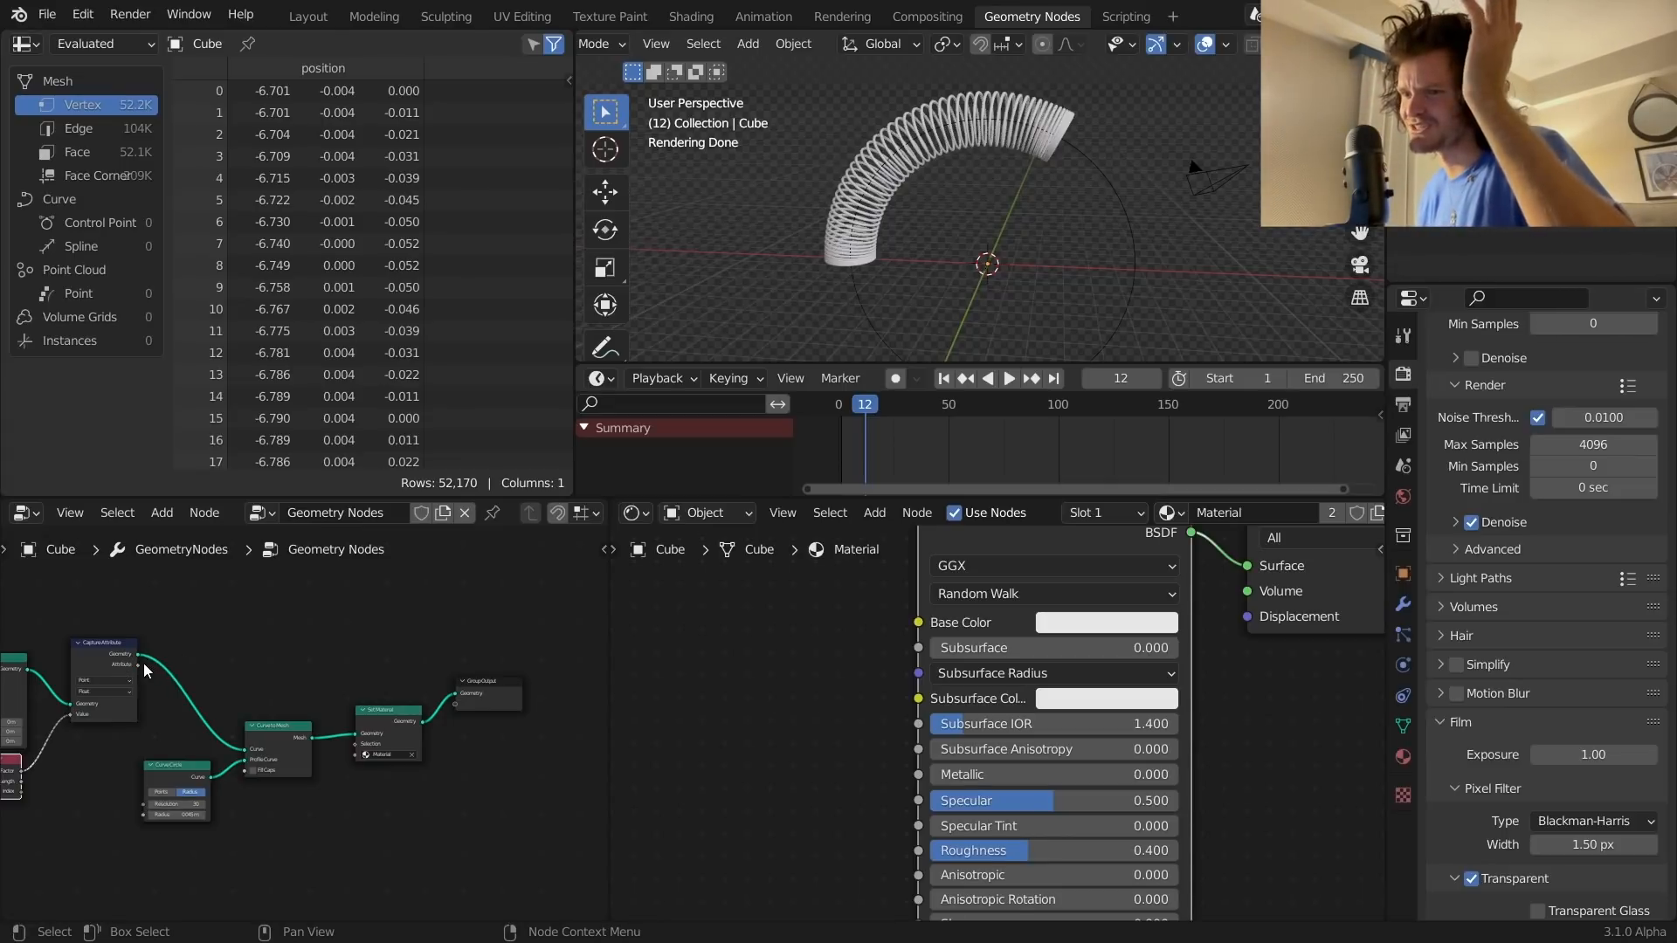
drag(139, 665, 454, 704)
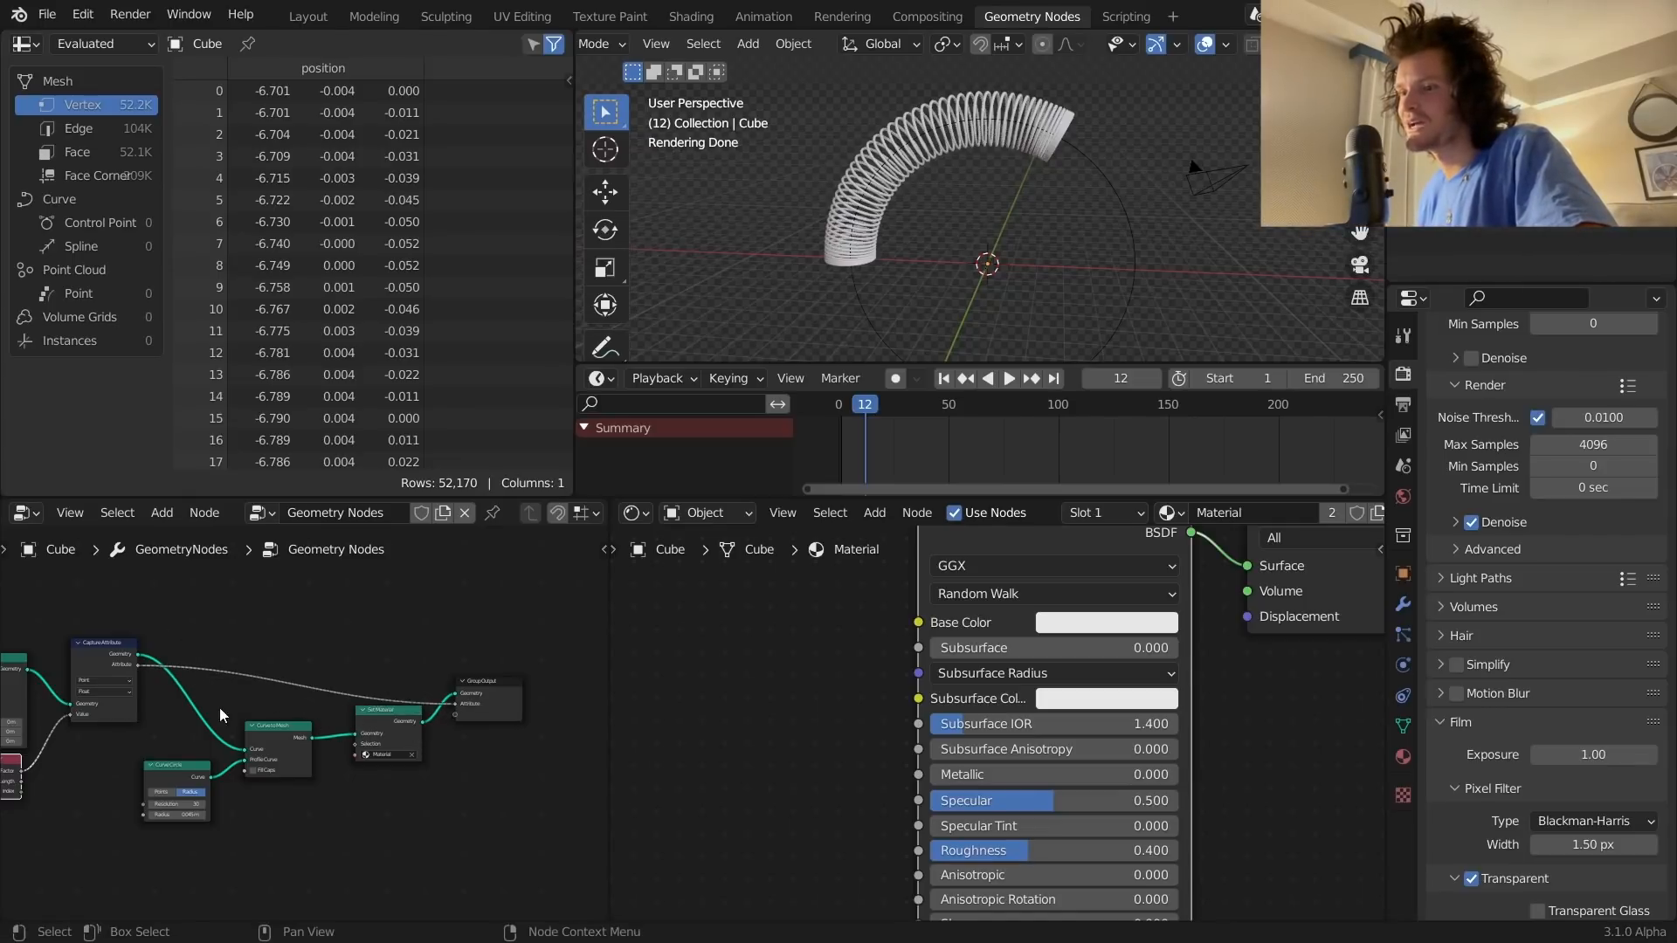
middle_drag(26, 714, 183, 684)
Step: Name the geometry nodes modifier's output attribute "rainbow"
click(1402, 604)
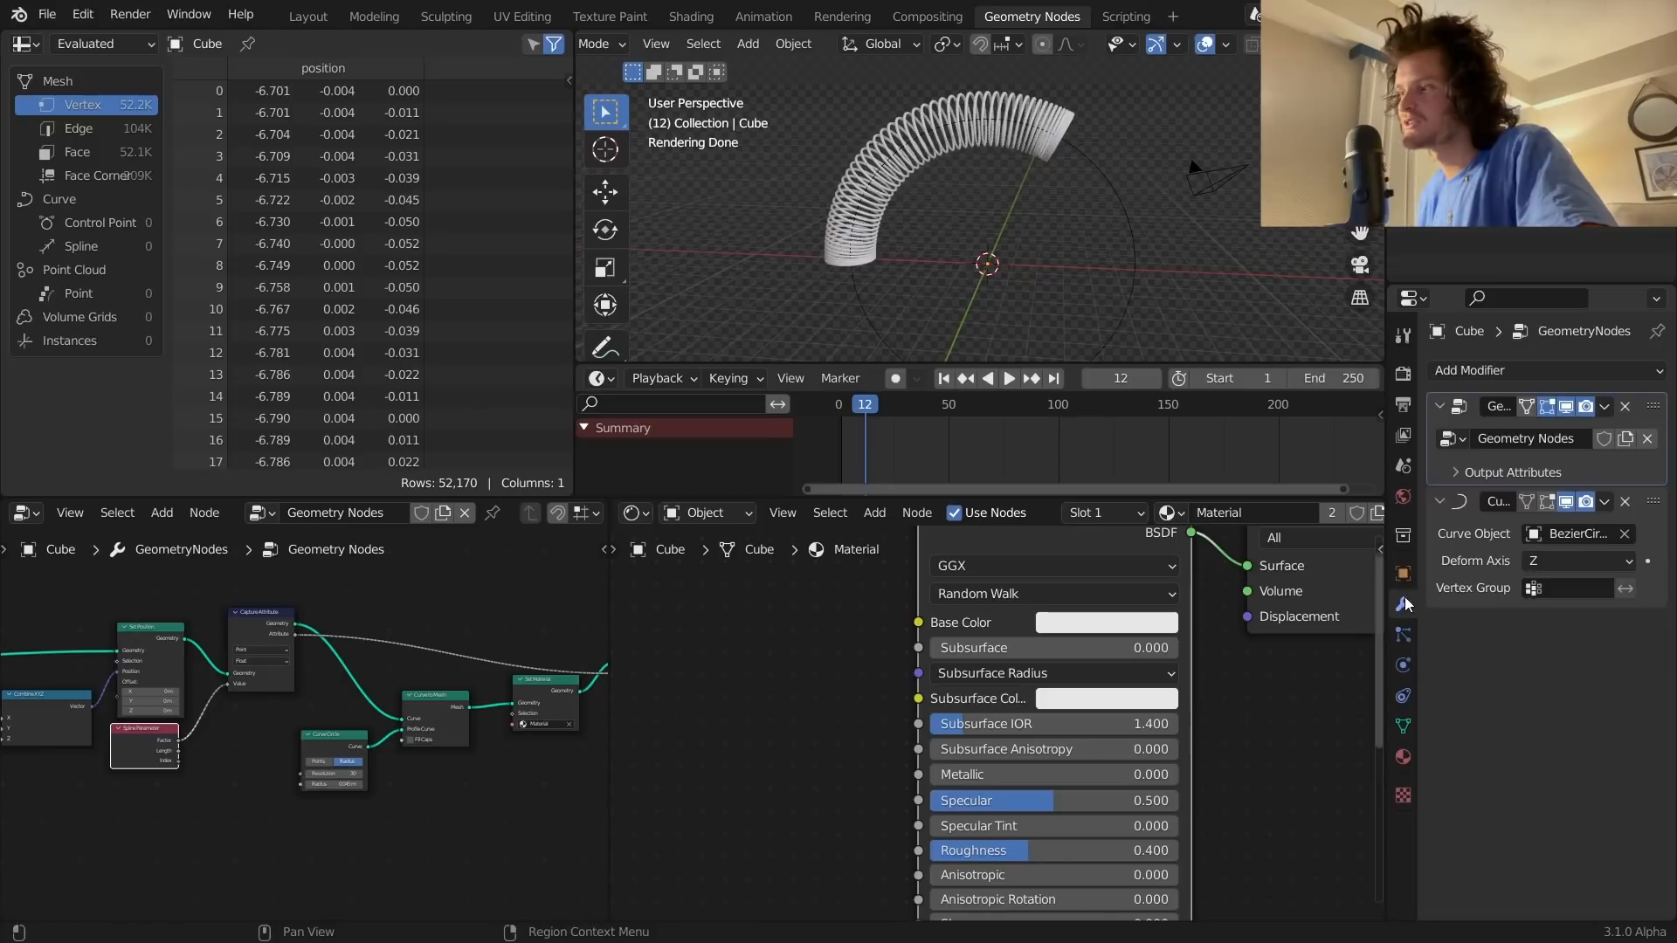
click(1483, 472)
click(1563, 504)
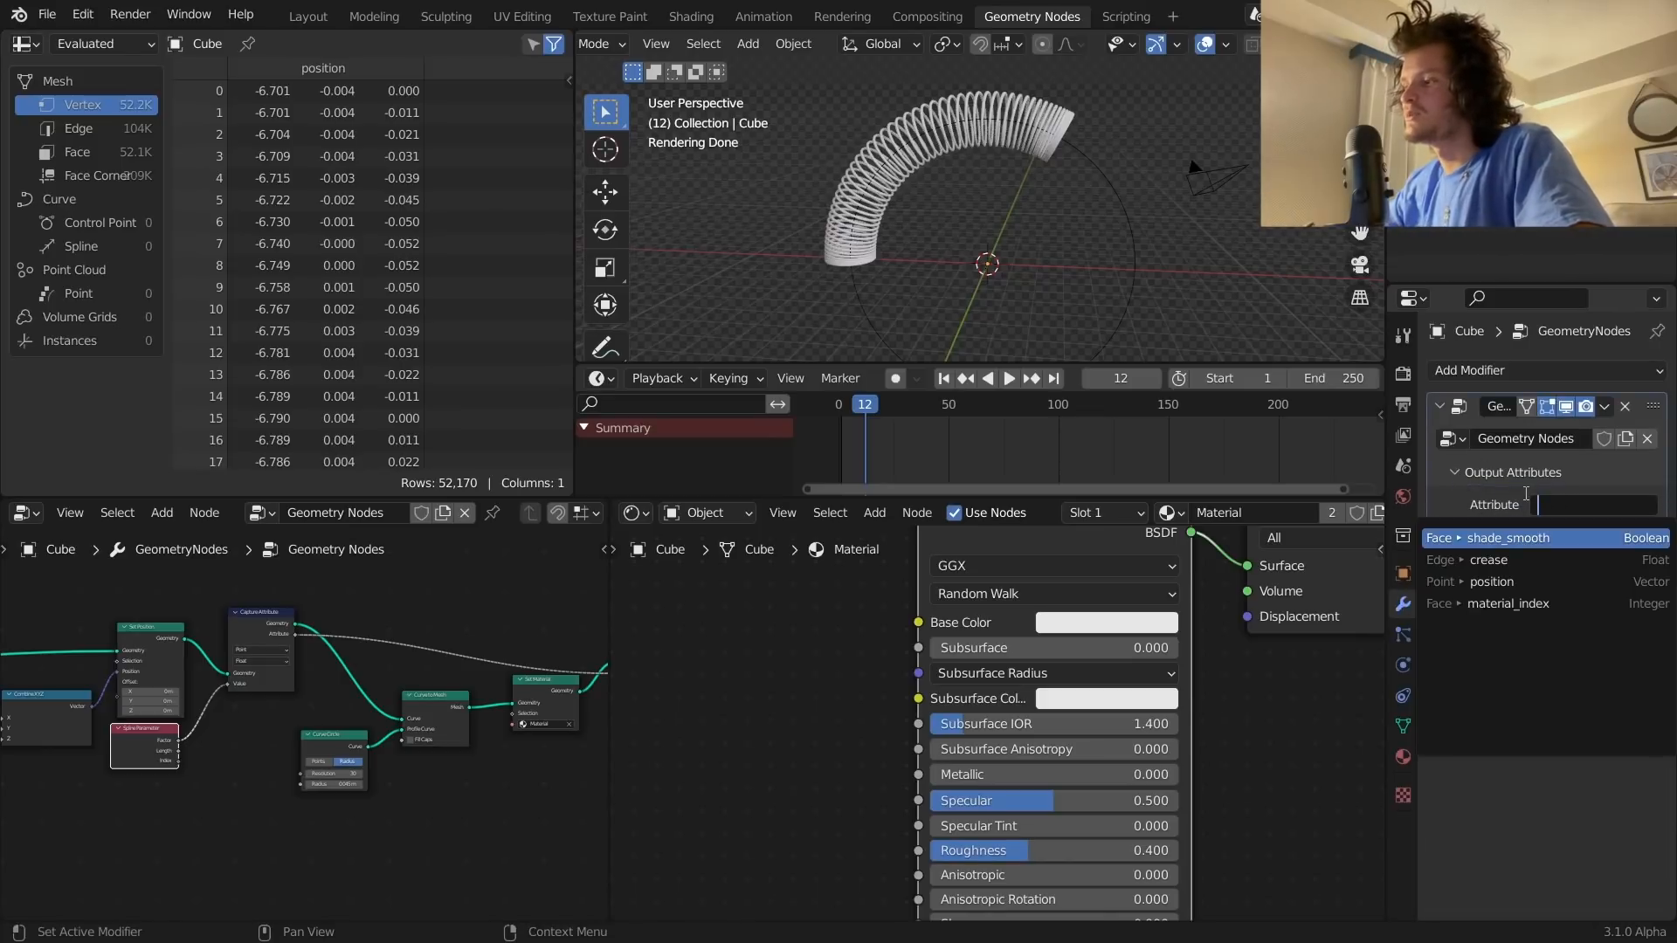
text(rainbow)
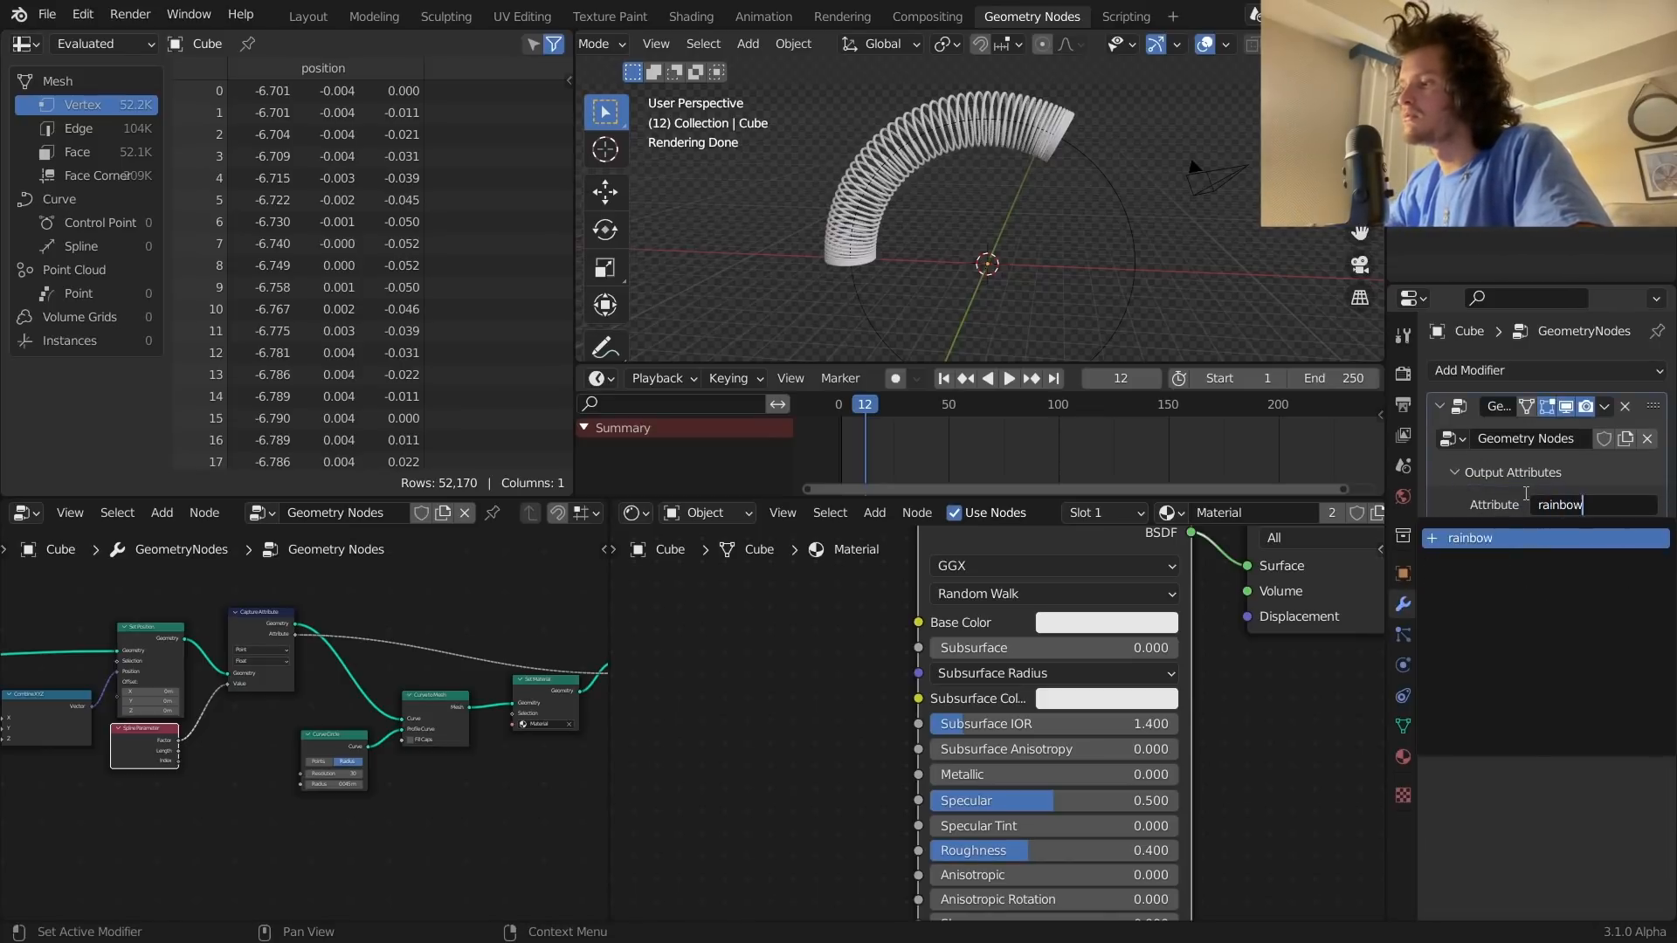
key(Return)
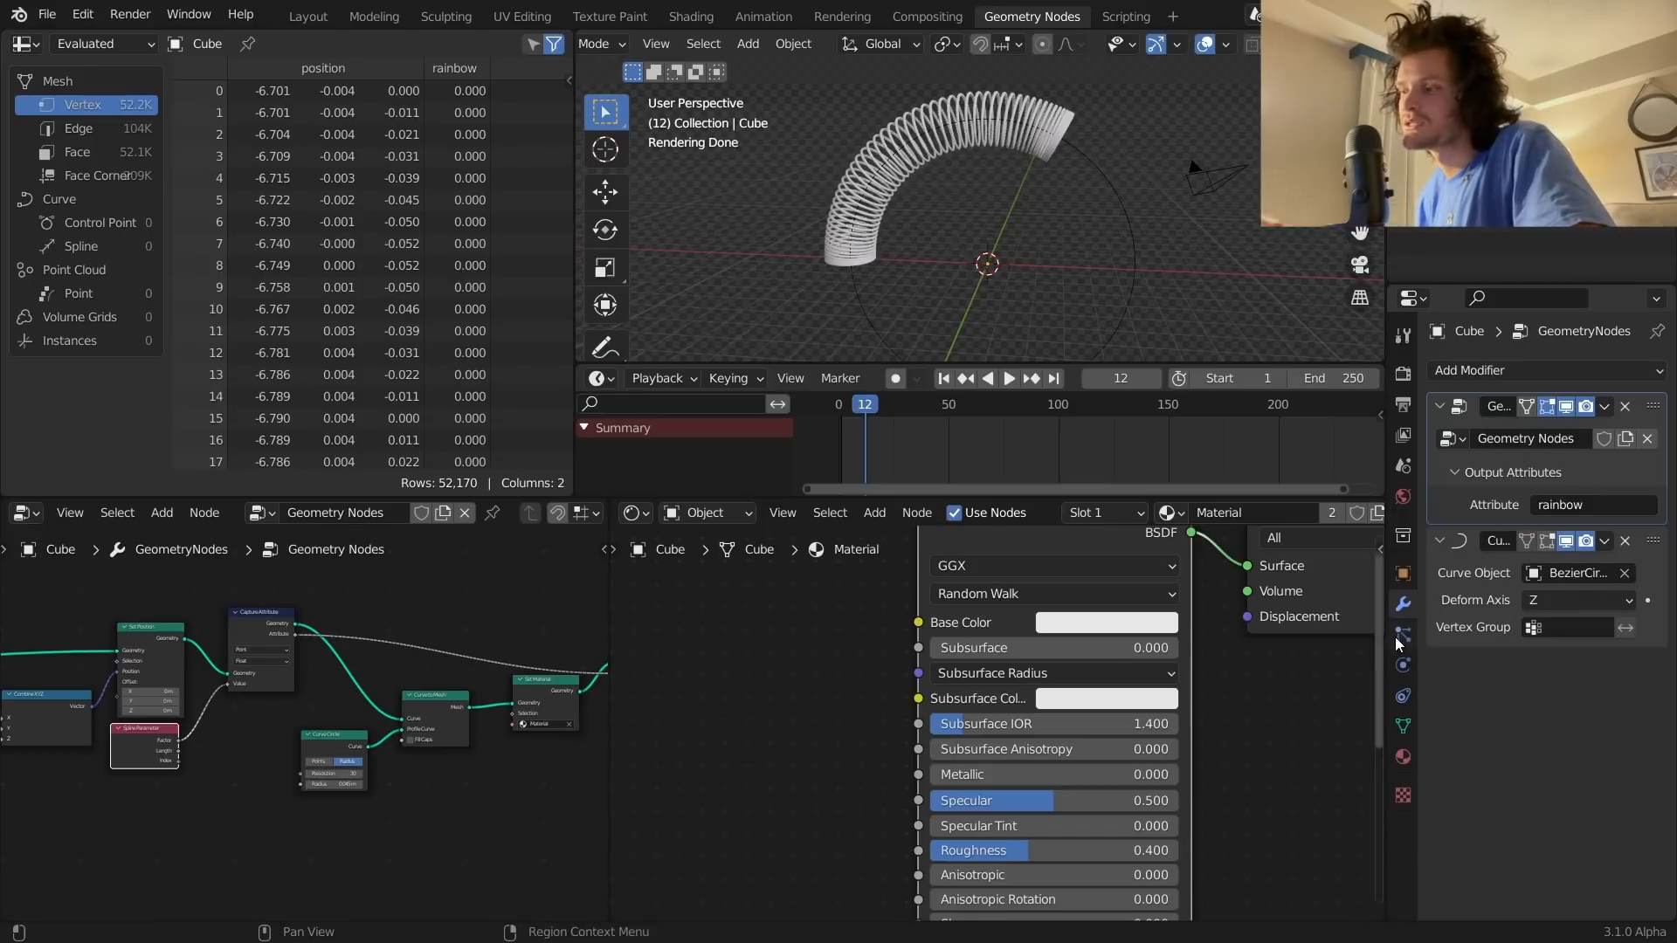
Step: Add an Attribute node reading "rainbow" to the spring's material and preview its Color output
middle_drag(925, 701, 941, 747)
key(shift+a)
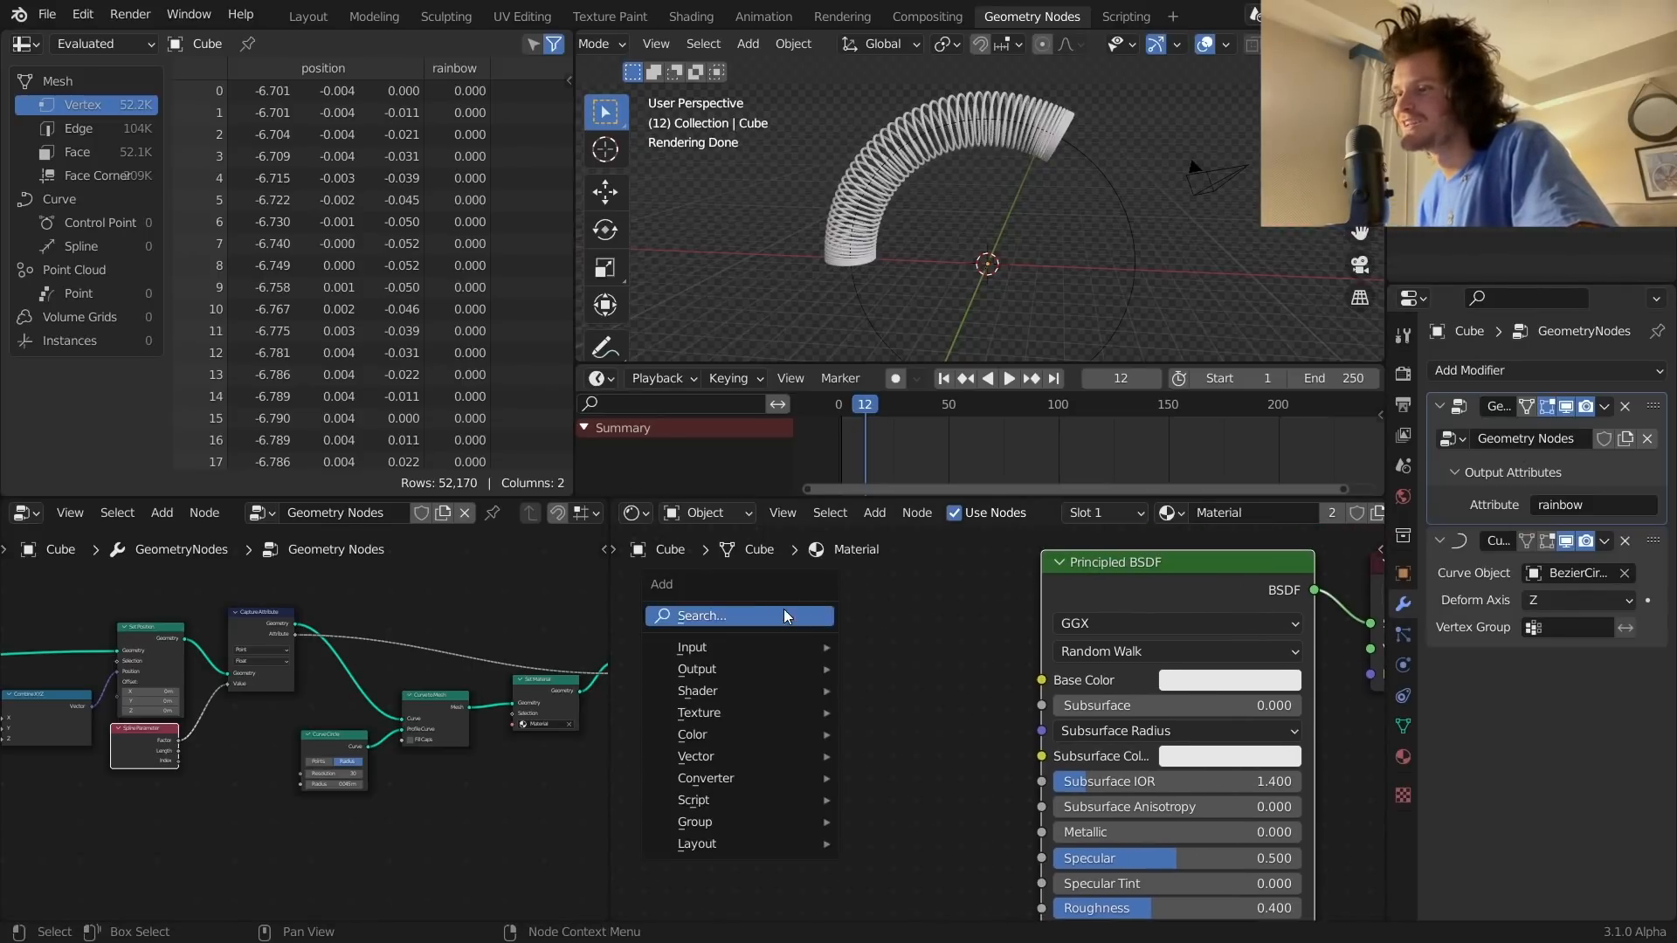
text(att)
key(Return)
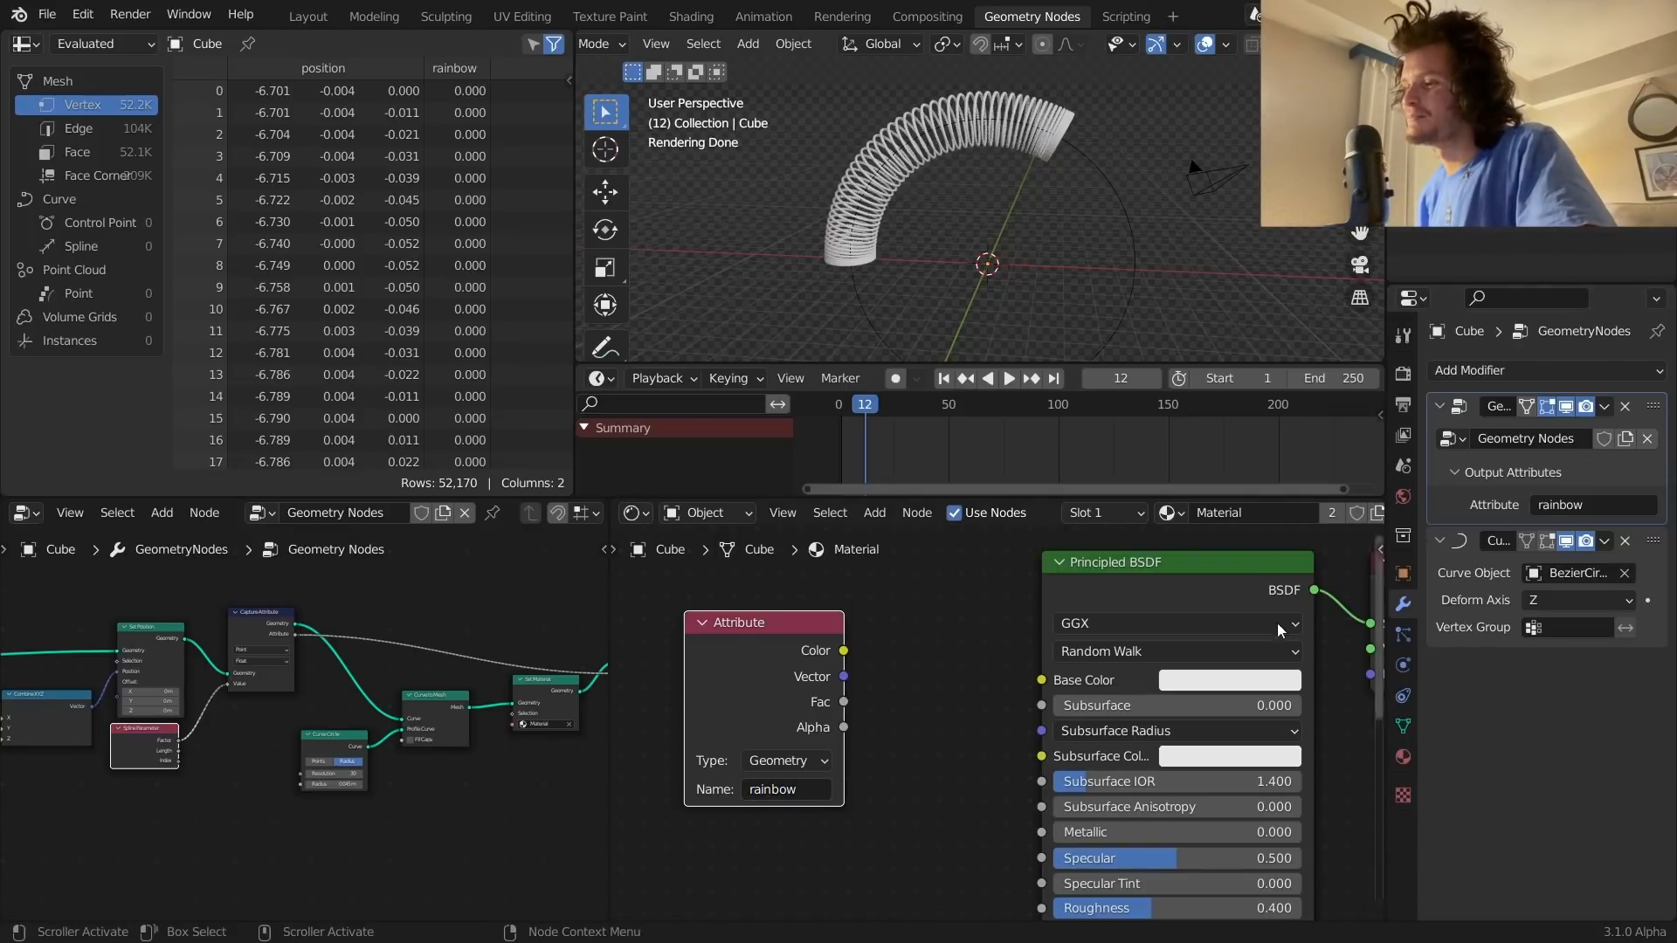
ctrl+shift+click(805, 660)
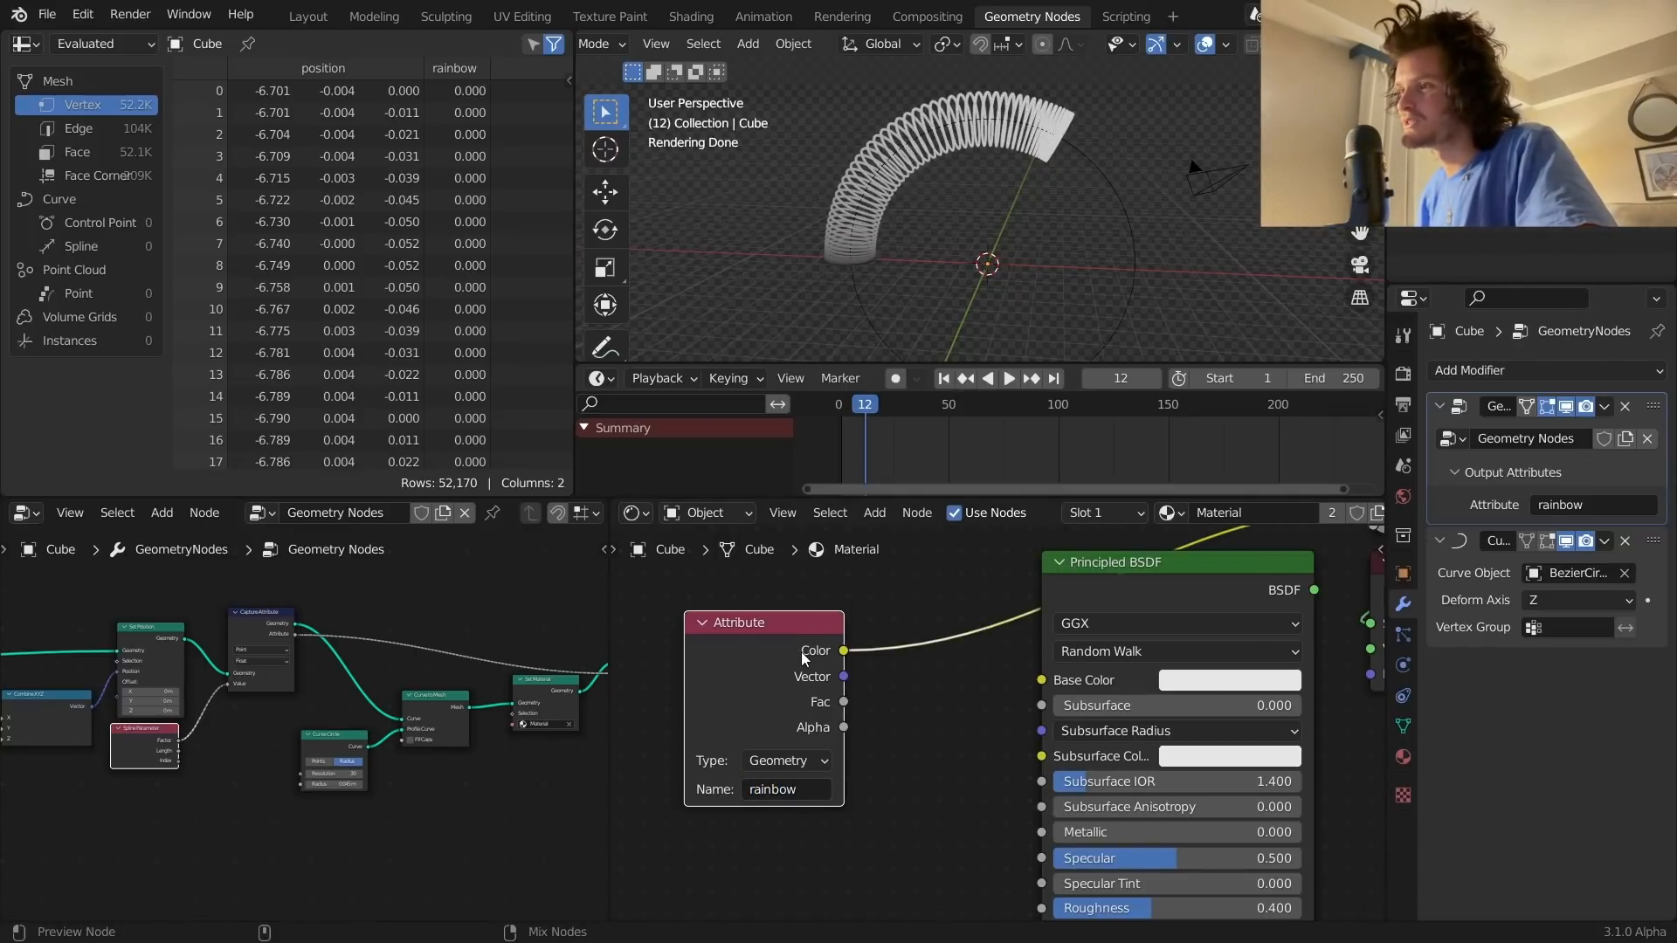
Step: Inspect the previewed attribute on the spring up close and during playback from the first frame
scroll(856, 275, up, 4)
shift+middle_drag(782, 295, 1020, 224)
scroll(923, 297, up, 4)
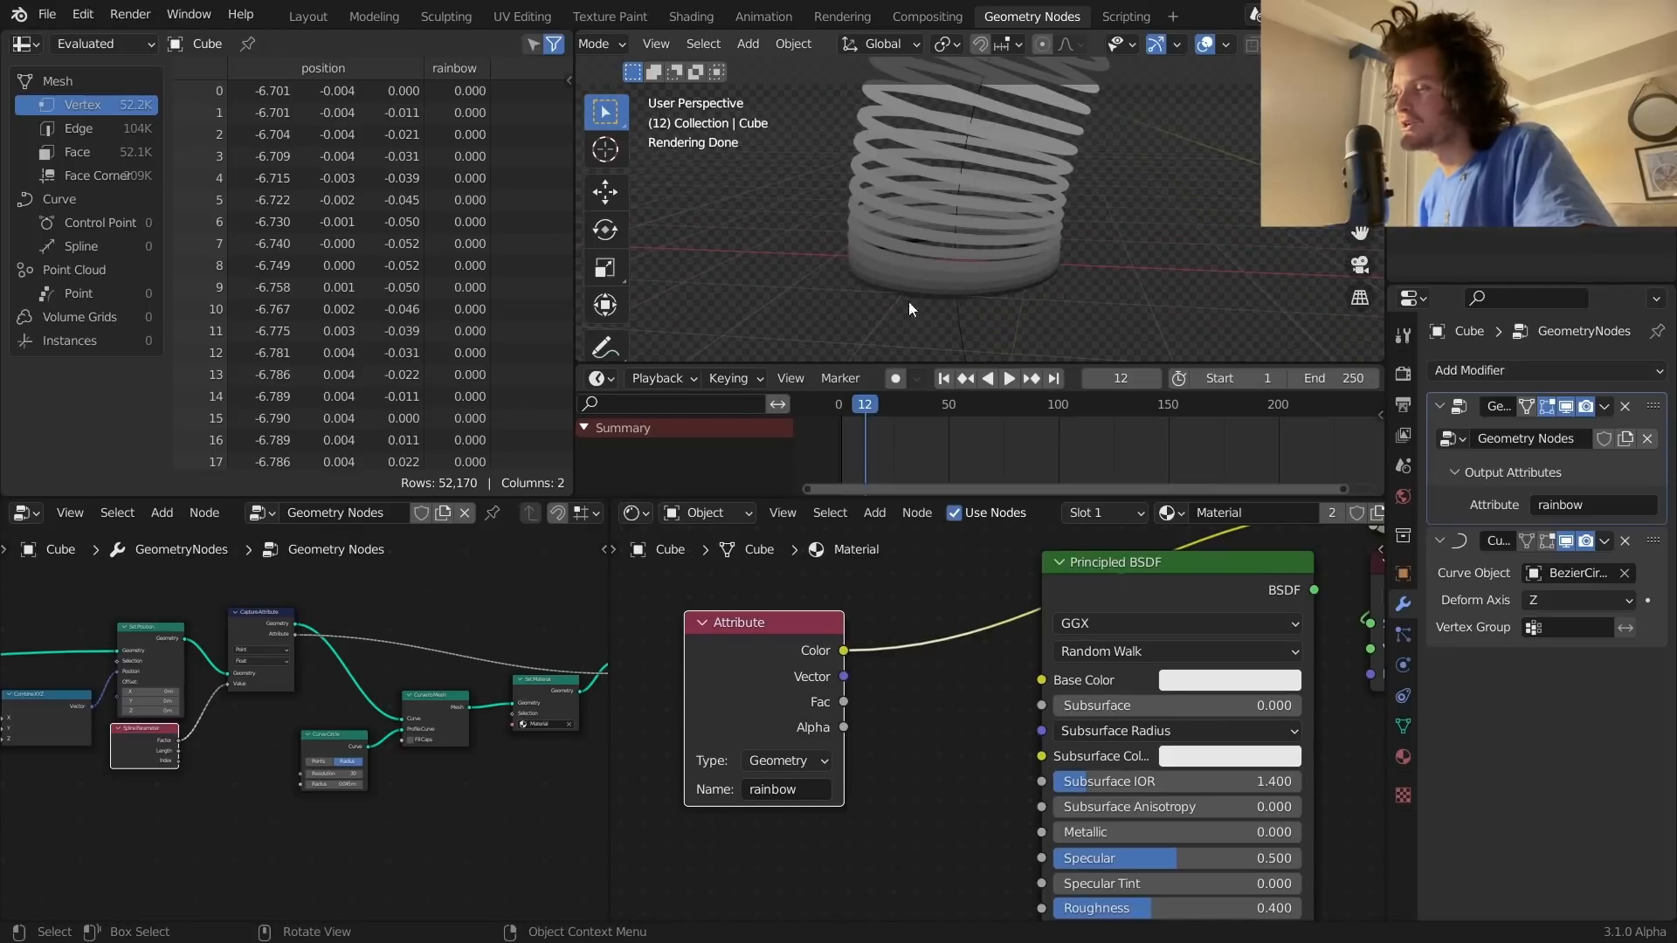
scroll(967, 166, down, 7)
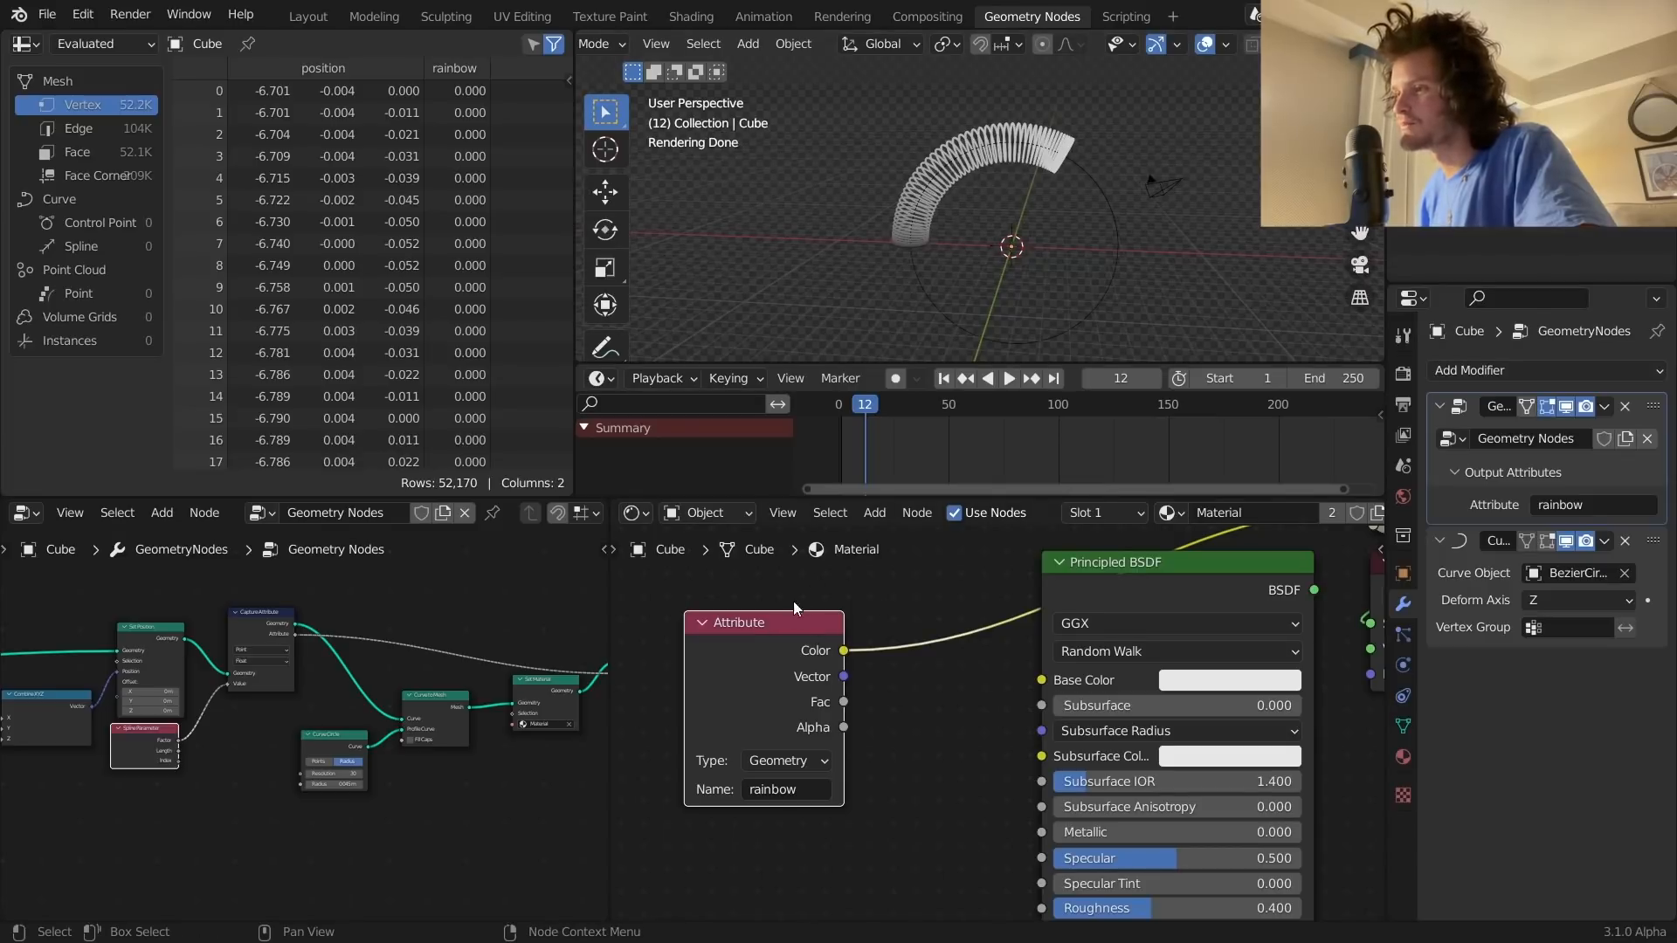
key(shift+Left)
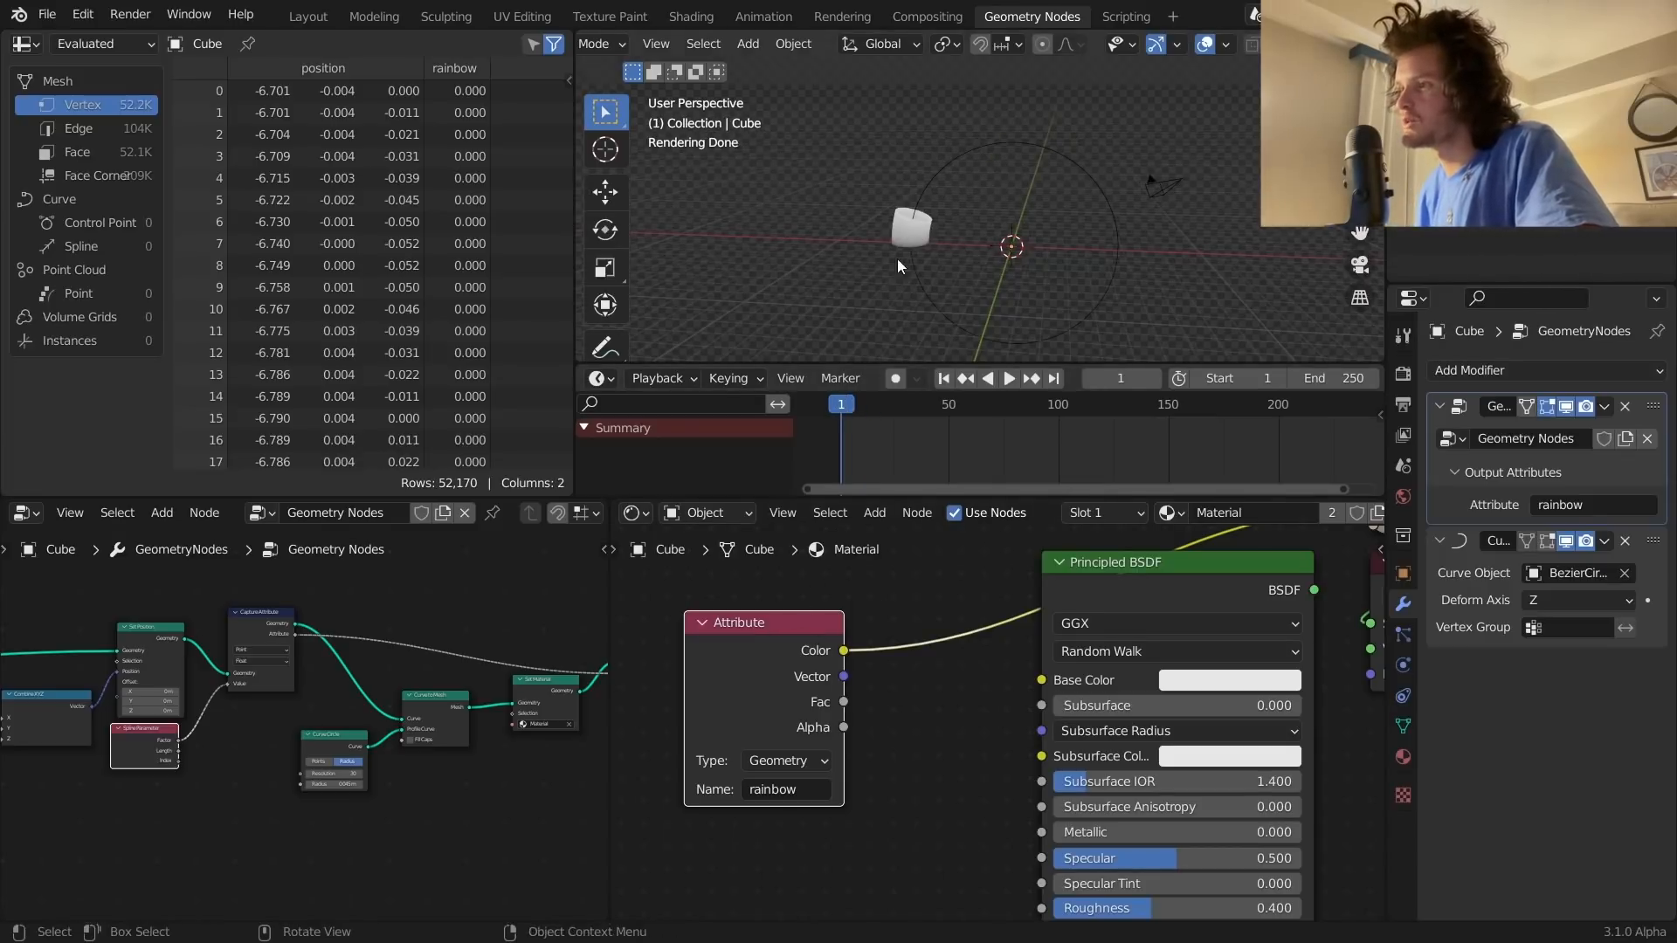
key(space)
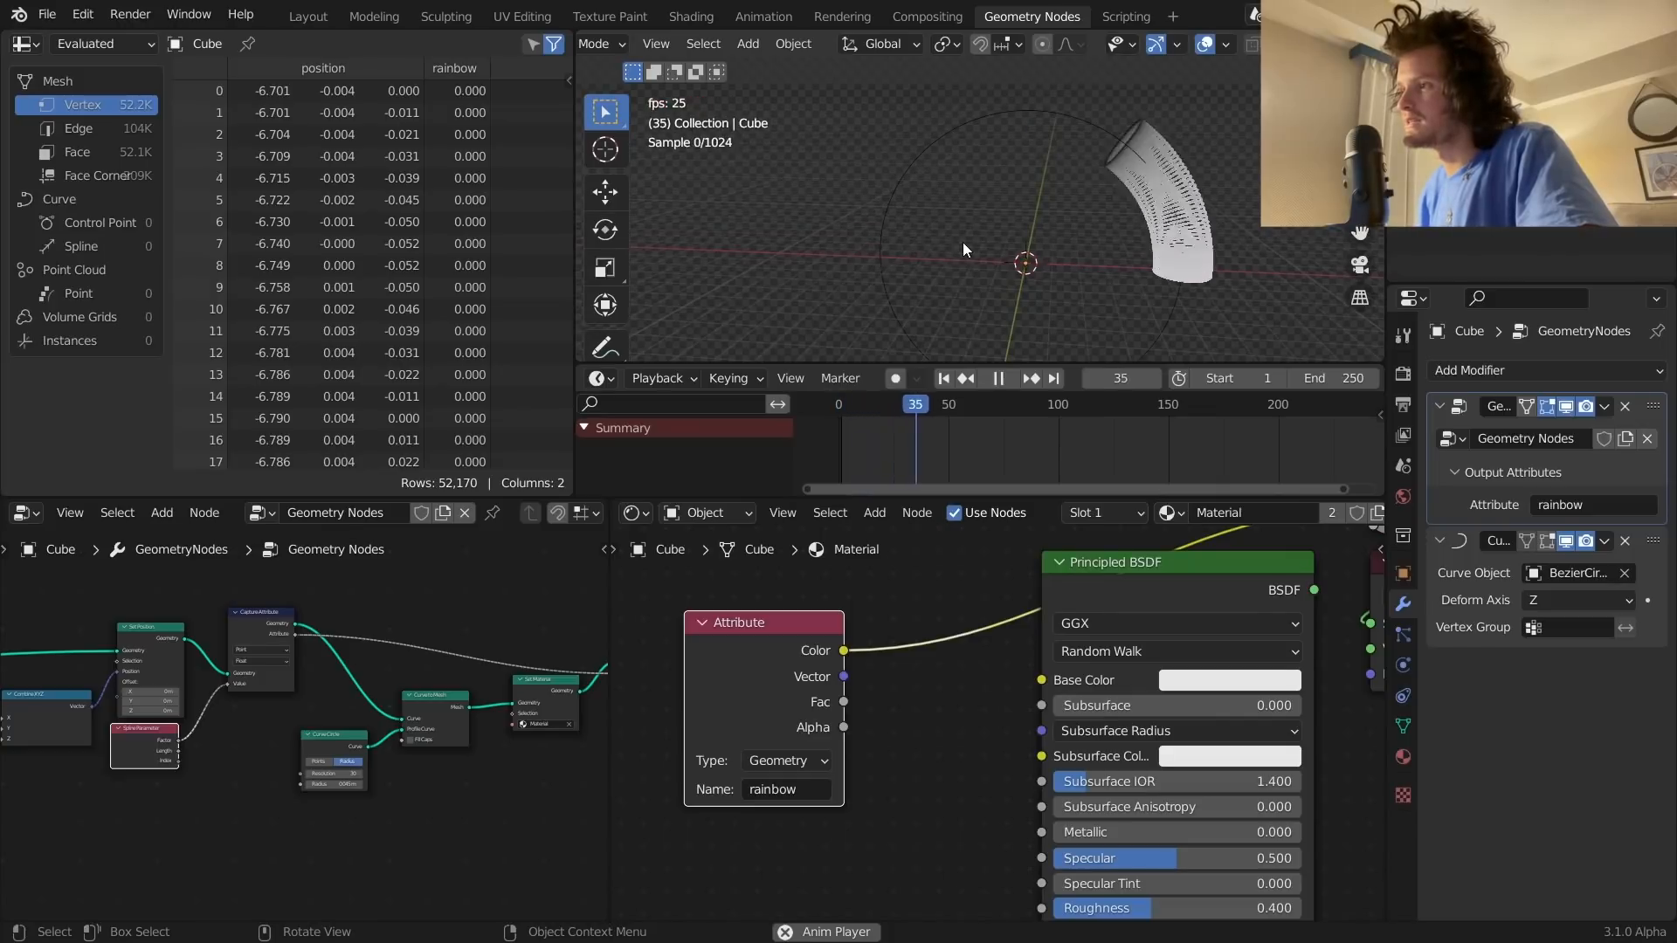
key(Escape)
key(space)
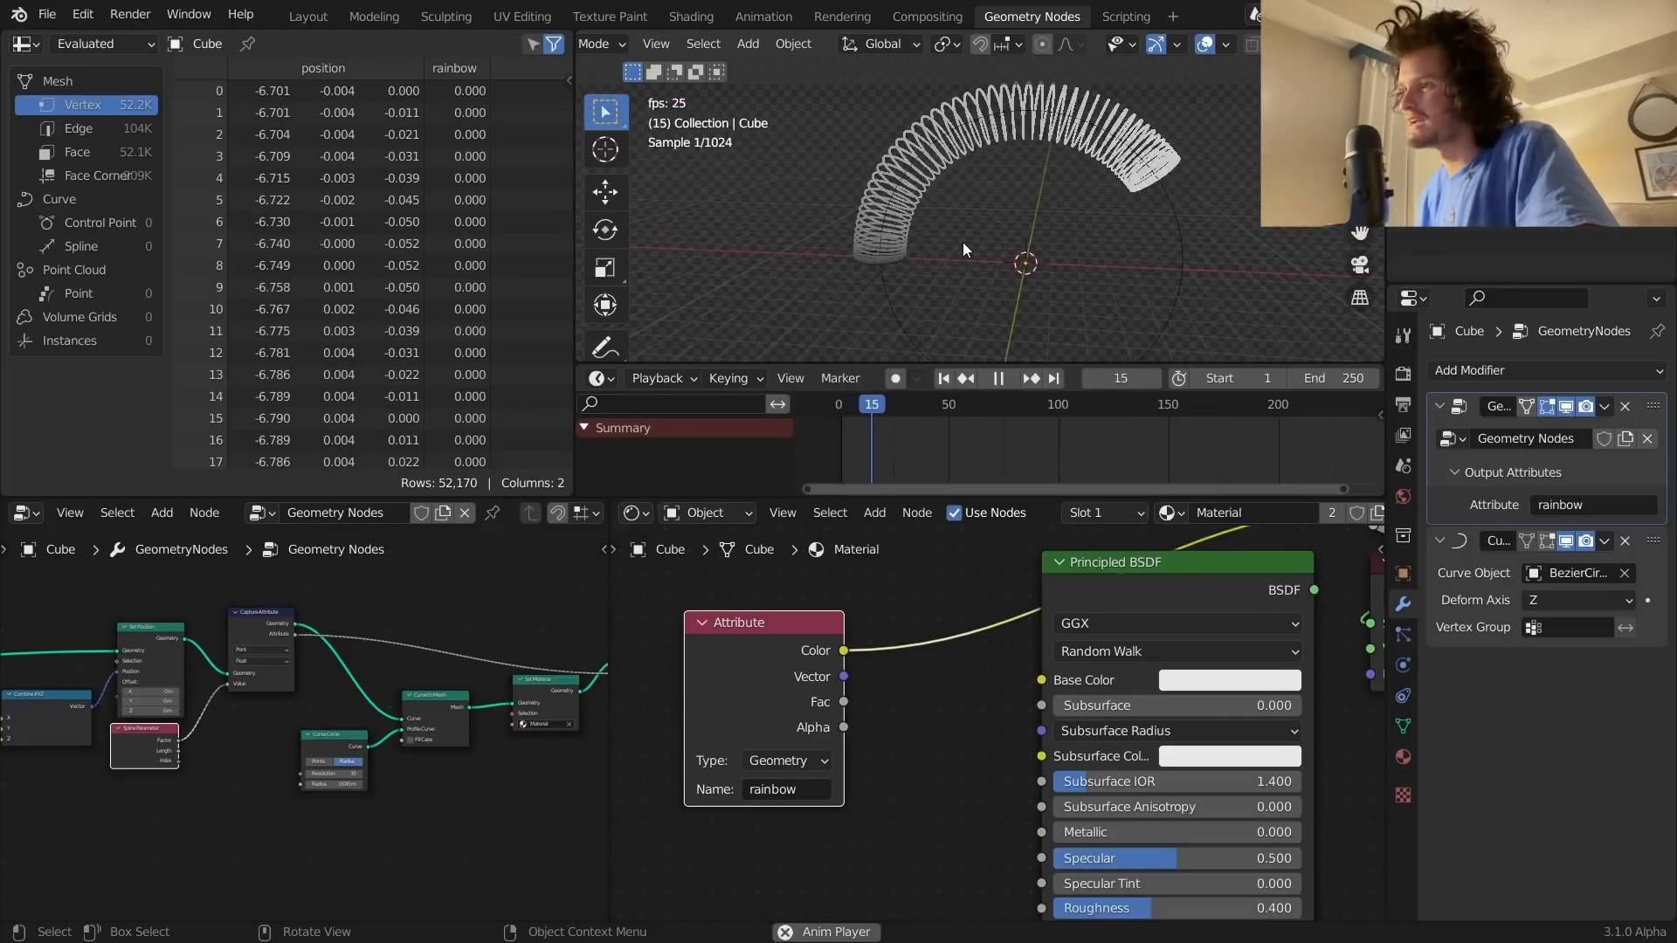
key(space)
Step: Move the Attribute node farther from the Principled BSDF and place a Hue/Saturation node between them
scroll(838, 620, down, 1)
middle_drag(828, 638, 940, 623)
drag(940, 622, 723, 650)
scroll(793, 631, up, 1)
middle_drag(793, 630, 850, 638)
key(shift+a)
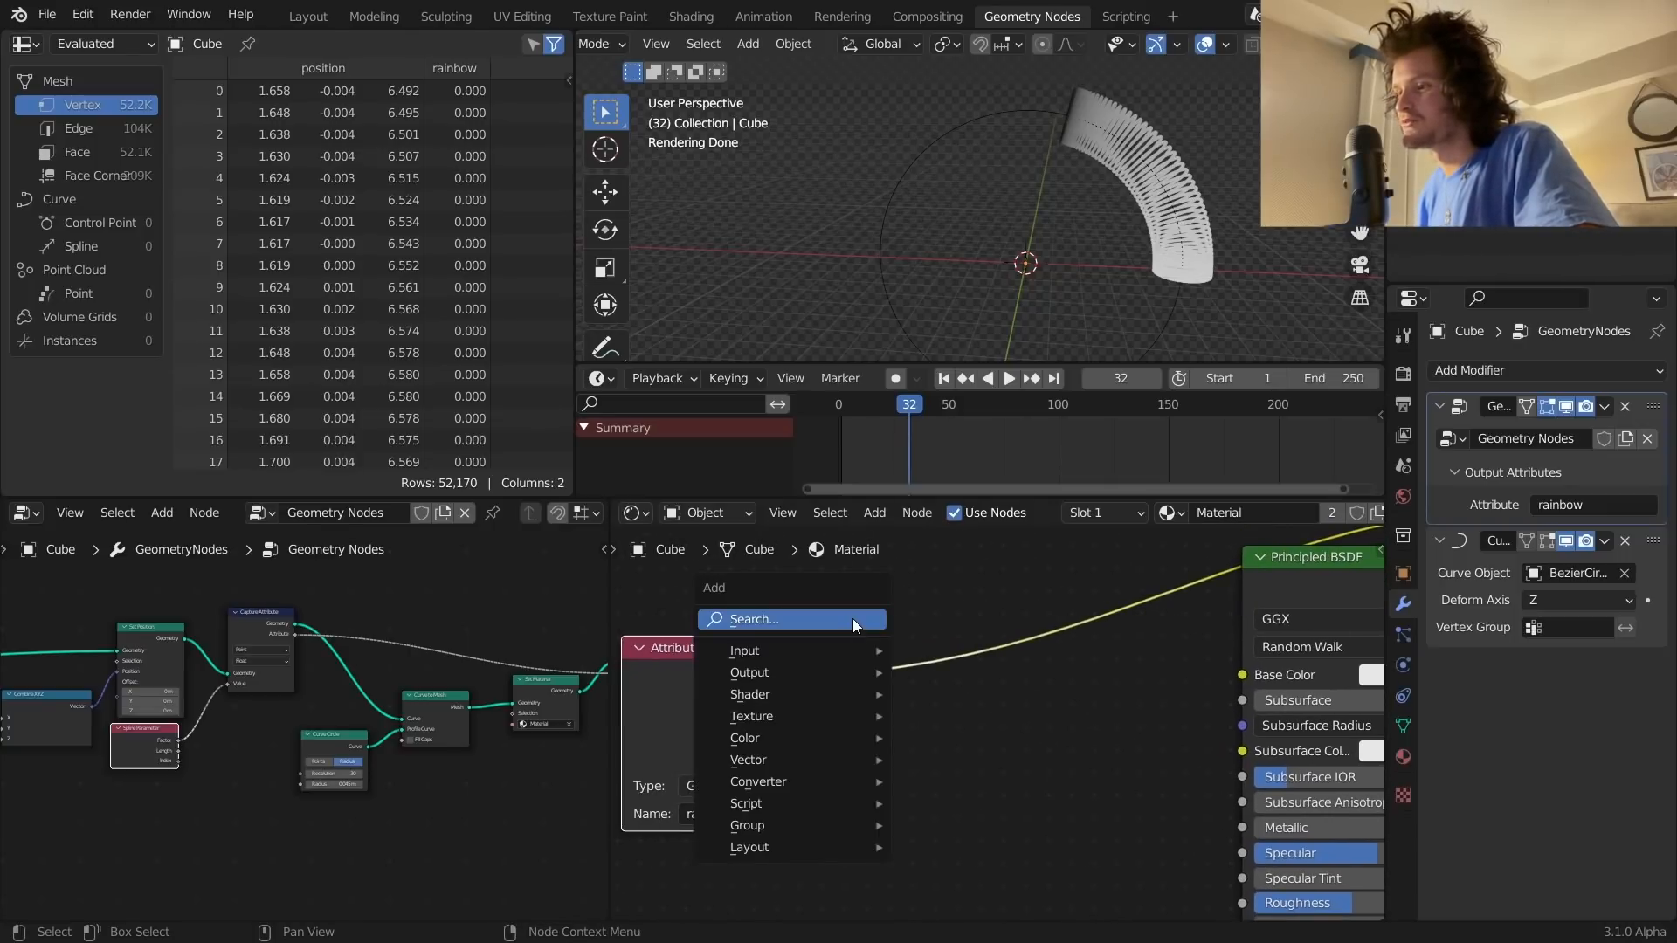
click(852, 618)
text(hu)
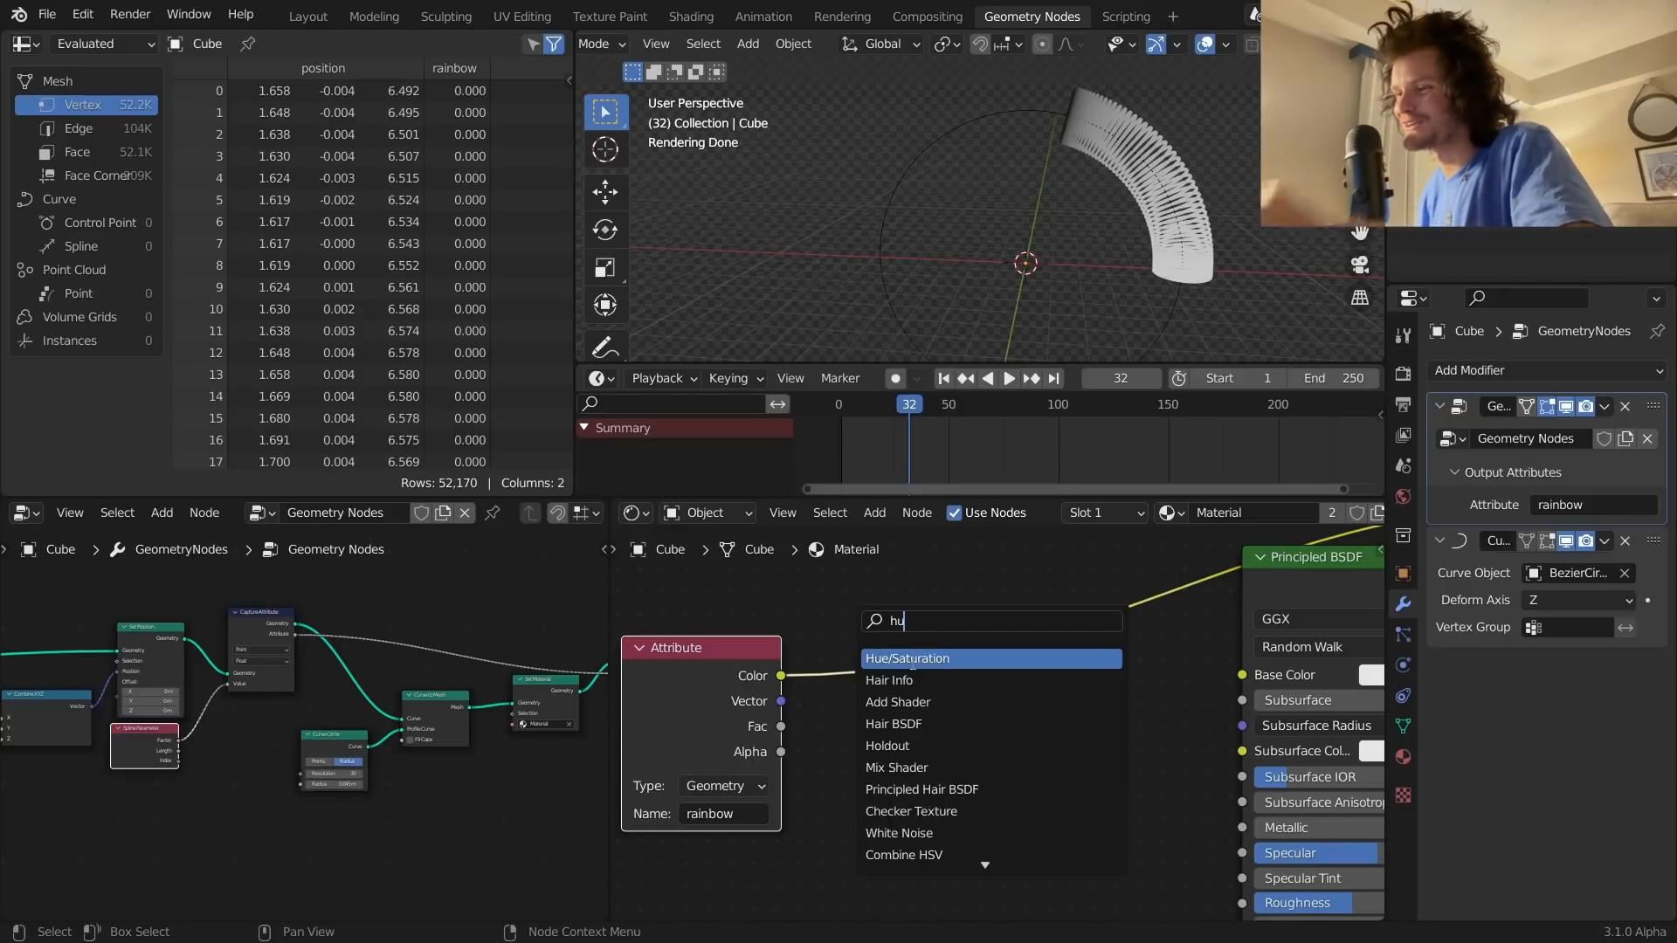
click(912, 663)
click(995, 730)
Step: Set the Hue Saturation Value node's Color to red
middle_drag(847, 720, 876, 688)
click(1055, 836)
click(1139, 673)
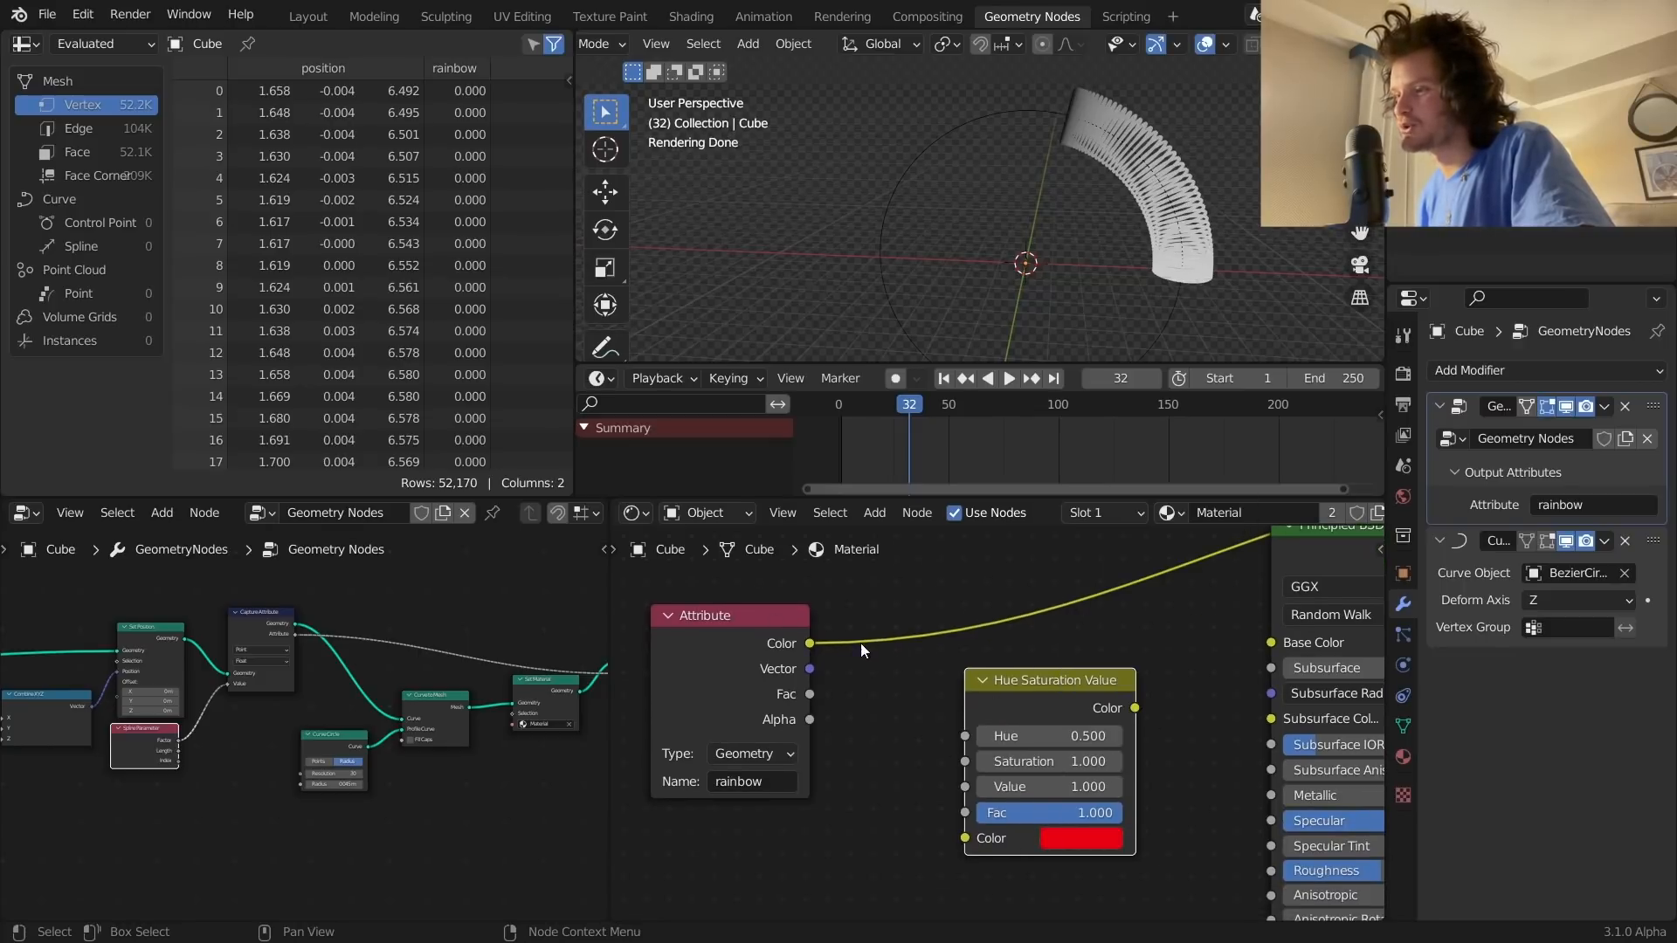
Step: Drive the Hue input with the rainbow attribute's Color and preview the Hue Saturation Value node's output
drag(814, 644, 878, 611)
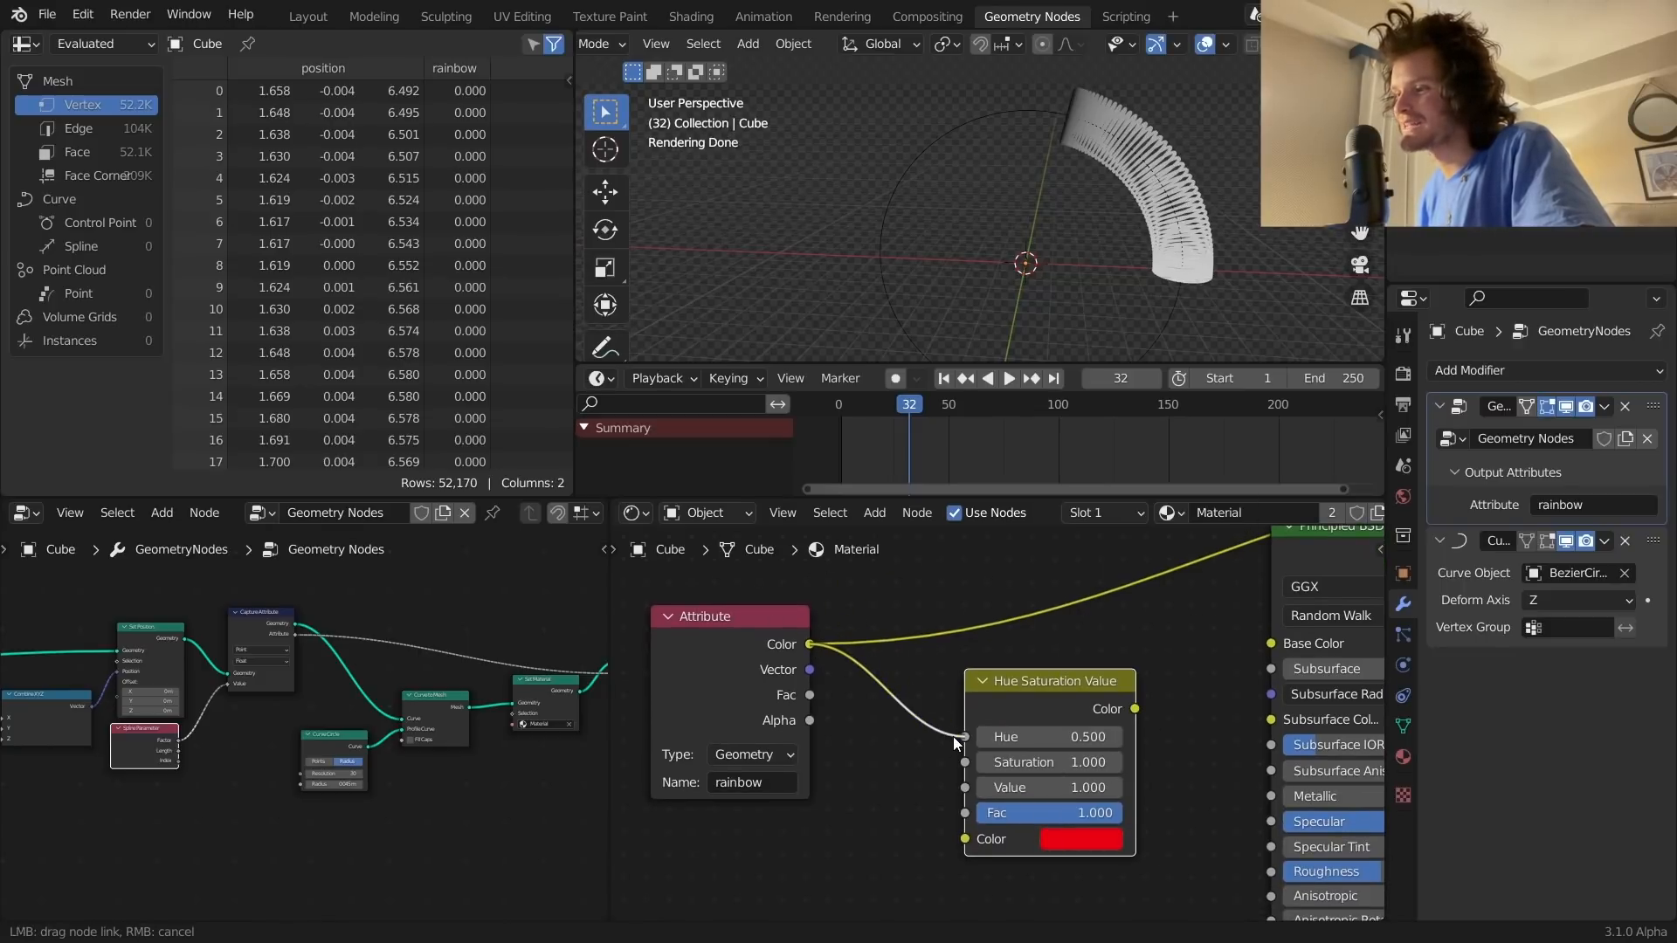
drag(952, 736, 952, 736)
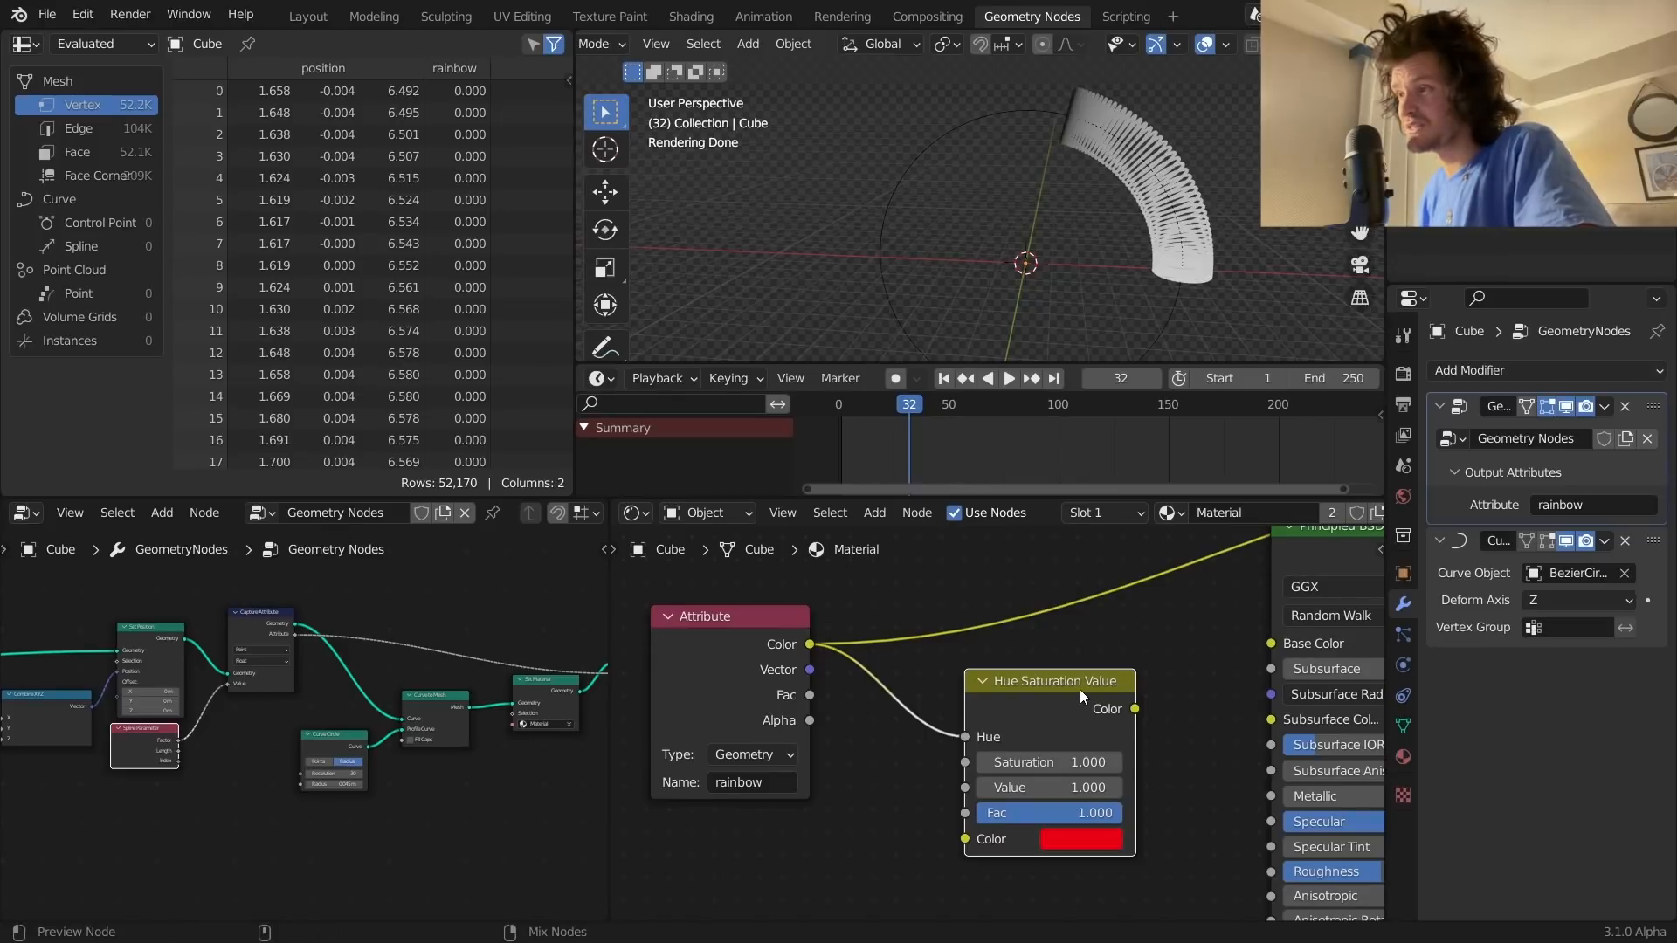
drag(1135, 708, 1271, 643)
Step: Replay the animation from the first frame to check the colouring along the moving spring
click(945, 378)
key(space)
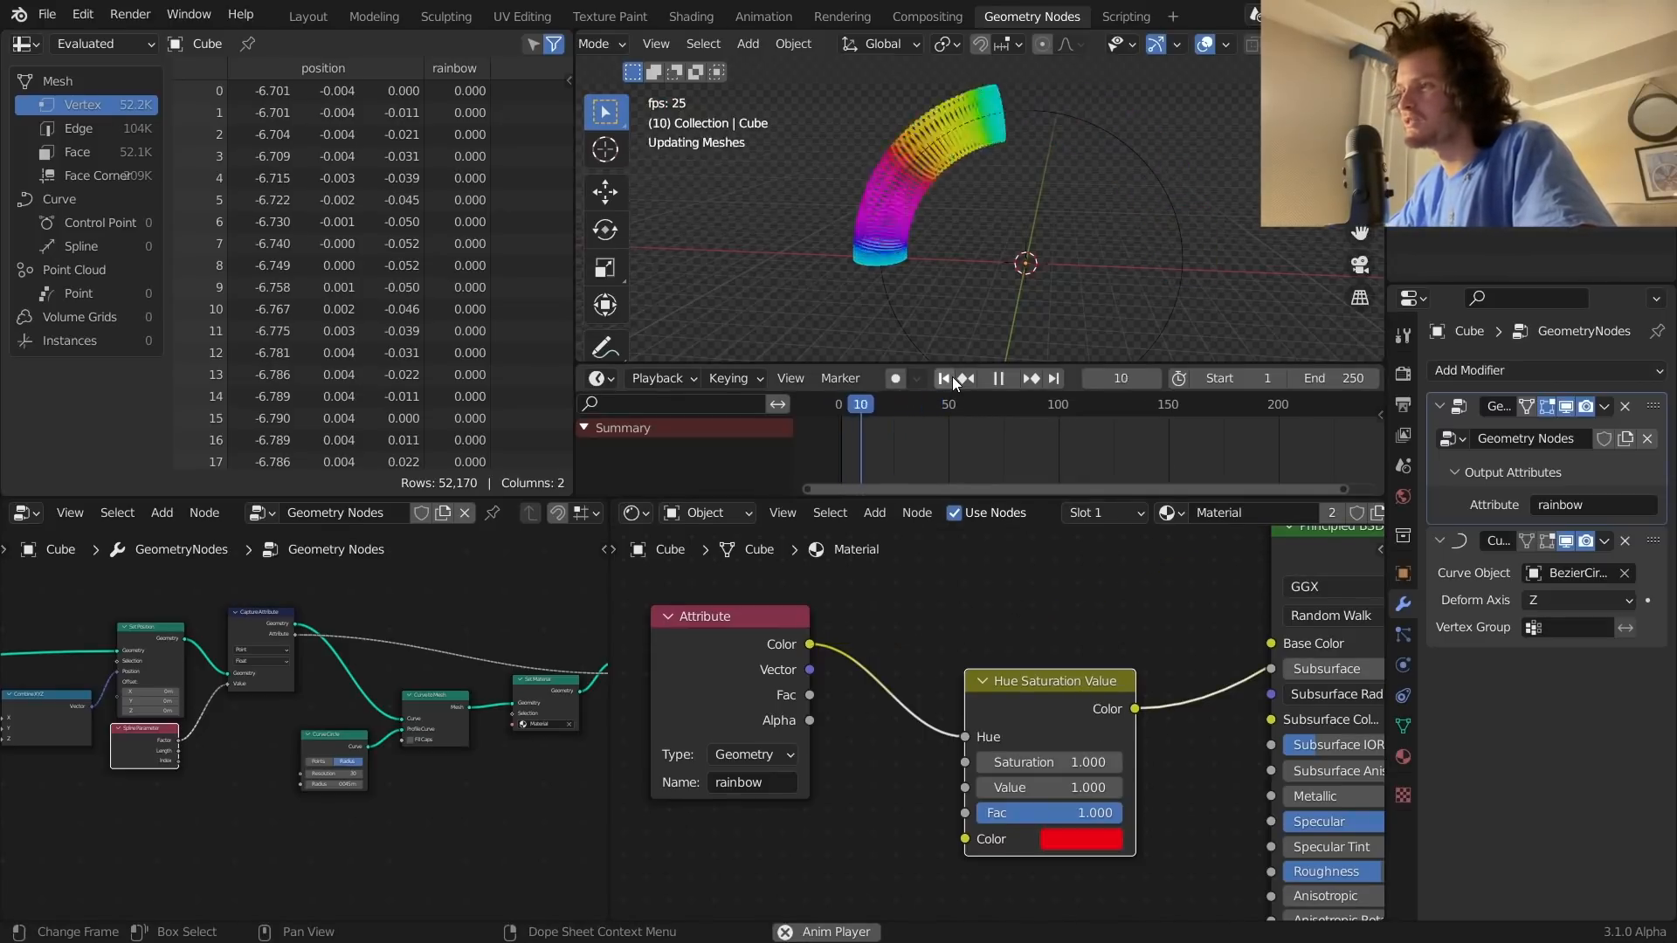
click(945, 380)
key(space)
key(shift+Left)
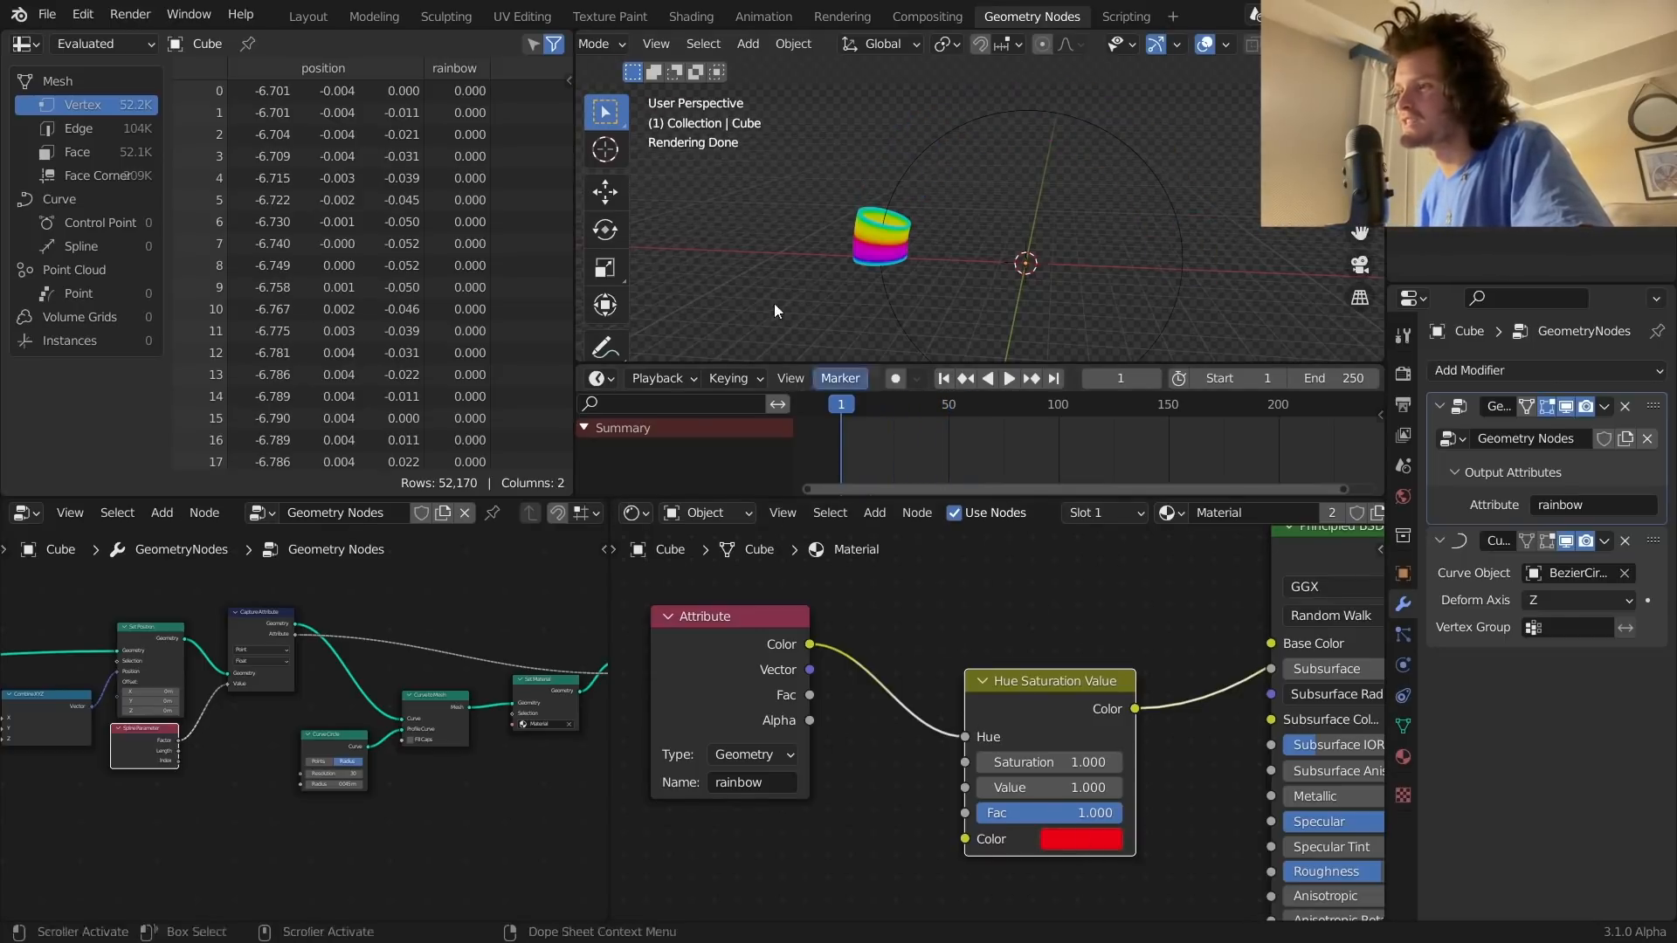
key(space)
key(space)
Step: Set the render's color management View Transform to Standard
click(1405, 377)
scroll(1554, 777, down, 10)
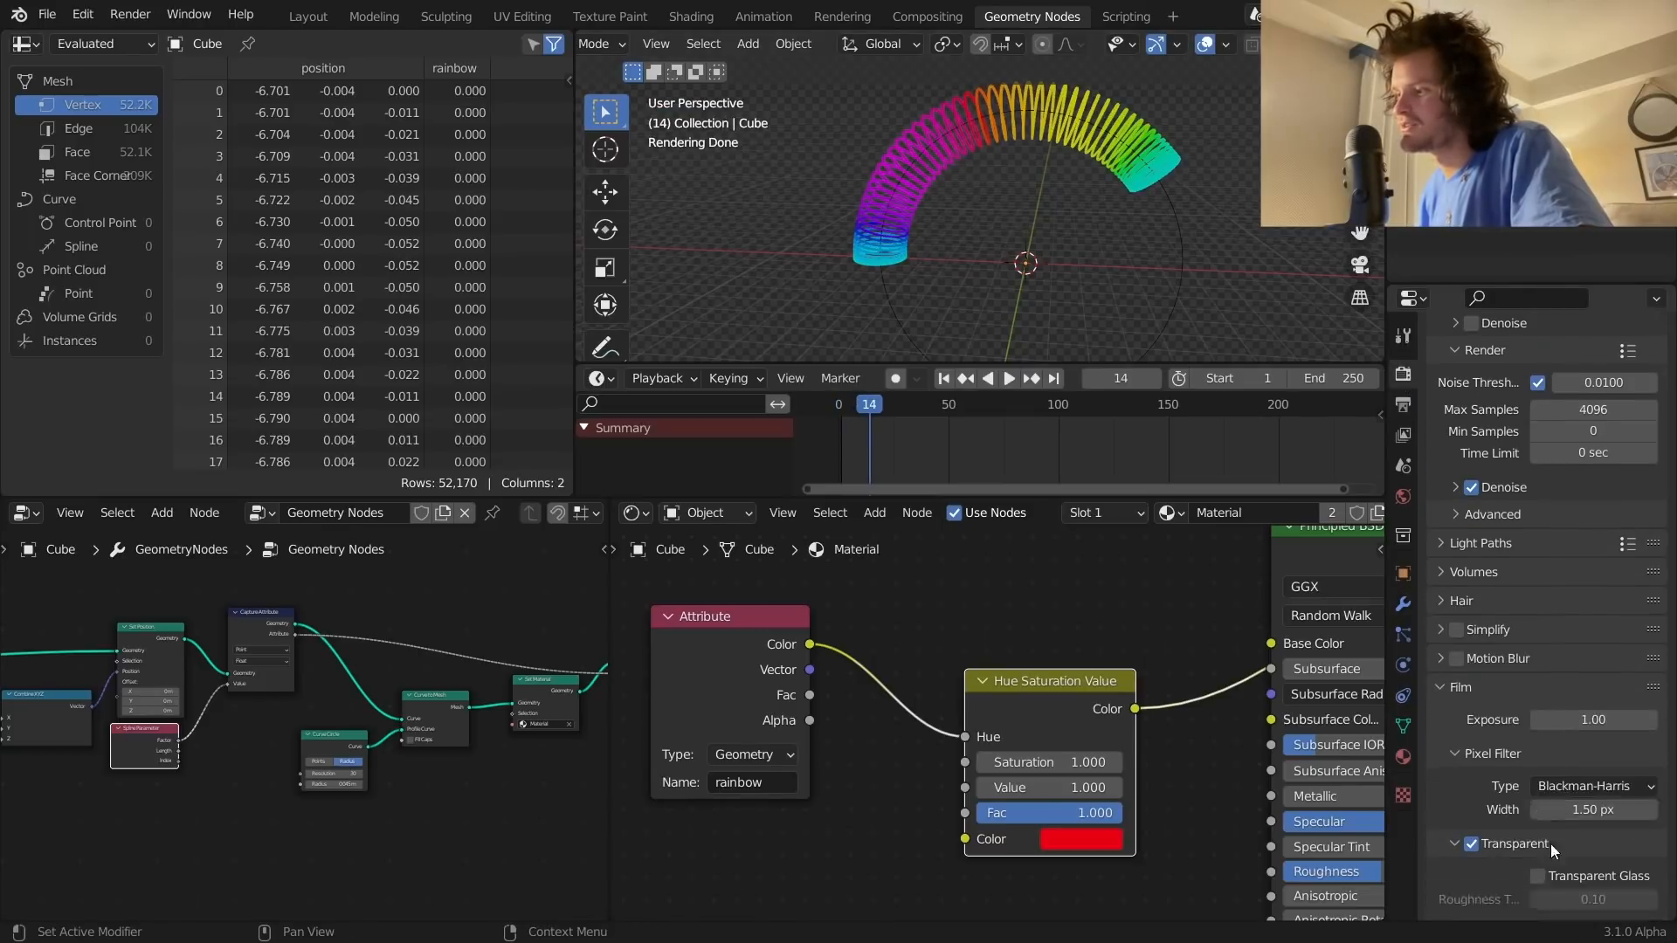
click(1502, 907)
scroll(1546, 865, down, 5)
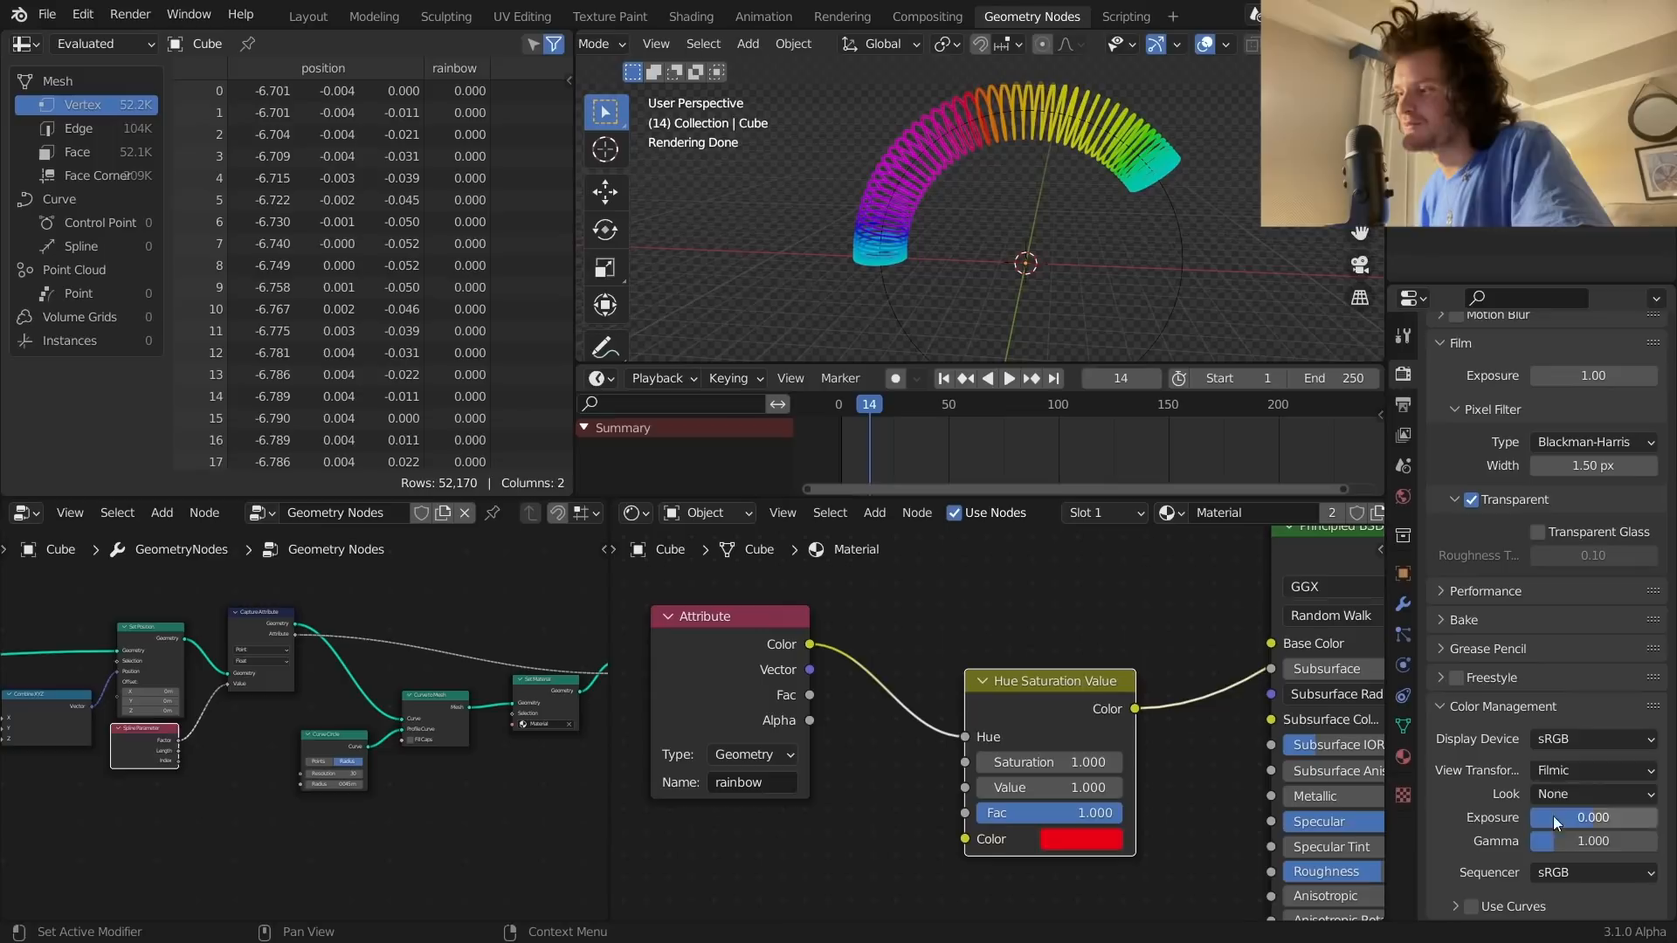
click(1558, 771)
click(1561, 798)
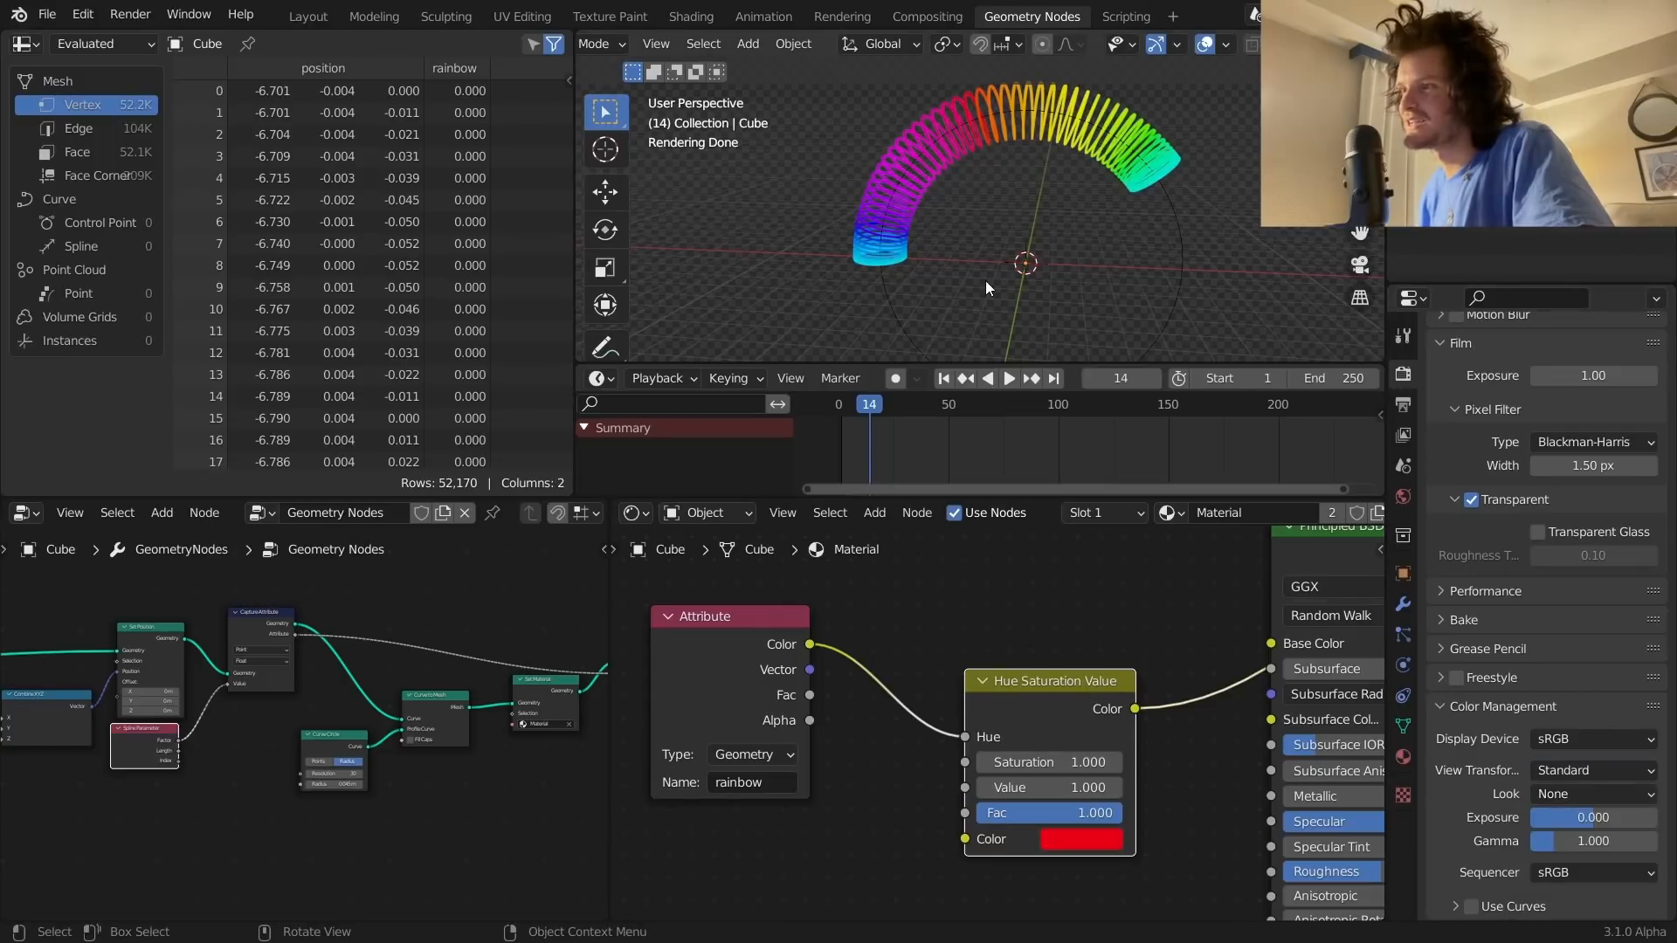
Step: Link the Hue Saturation Value node's Color to the Principled BSDF's Base Color and replay the animation from the first frame
key(space)
middle_drag(1106, 548, 833, 564)
key(space)
ctrl+drag(861, 725, 998, 660)
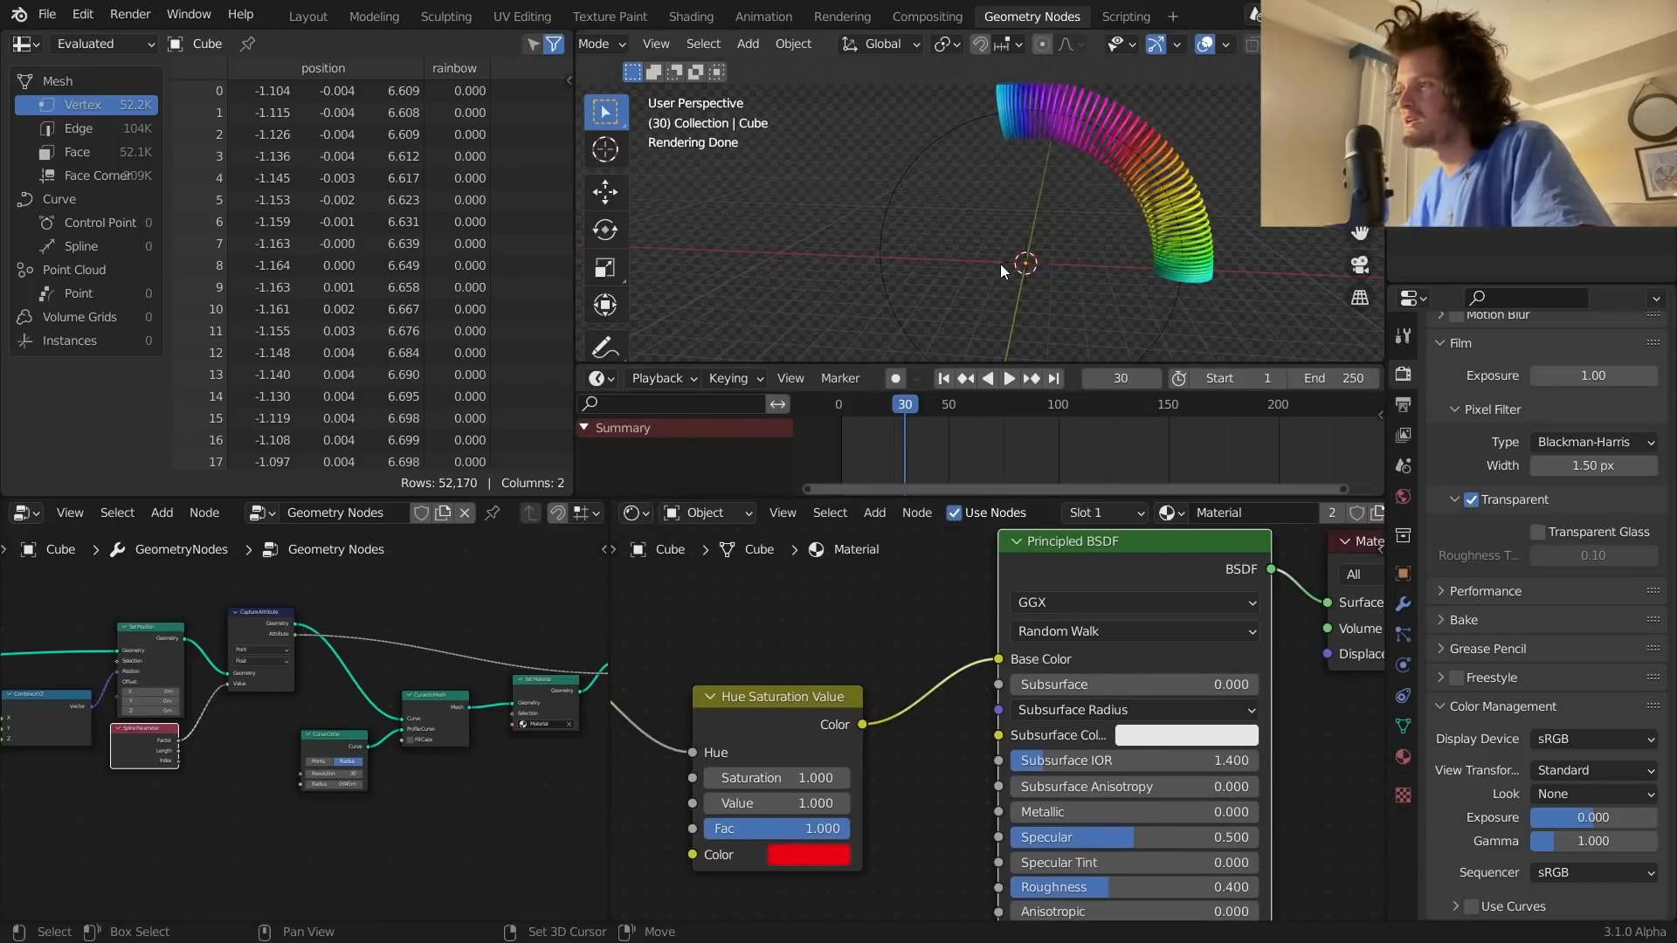
key(shift+Left)
key(space)
key(space)
Step: Try a Metallic value of 1 on the Principled BSDF and return it to 0
middle_drag(1125, 668, 1053, 726)
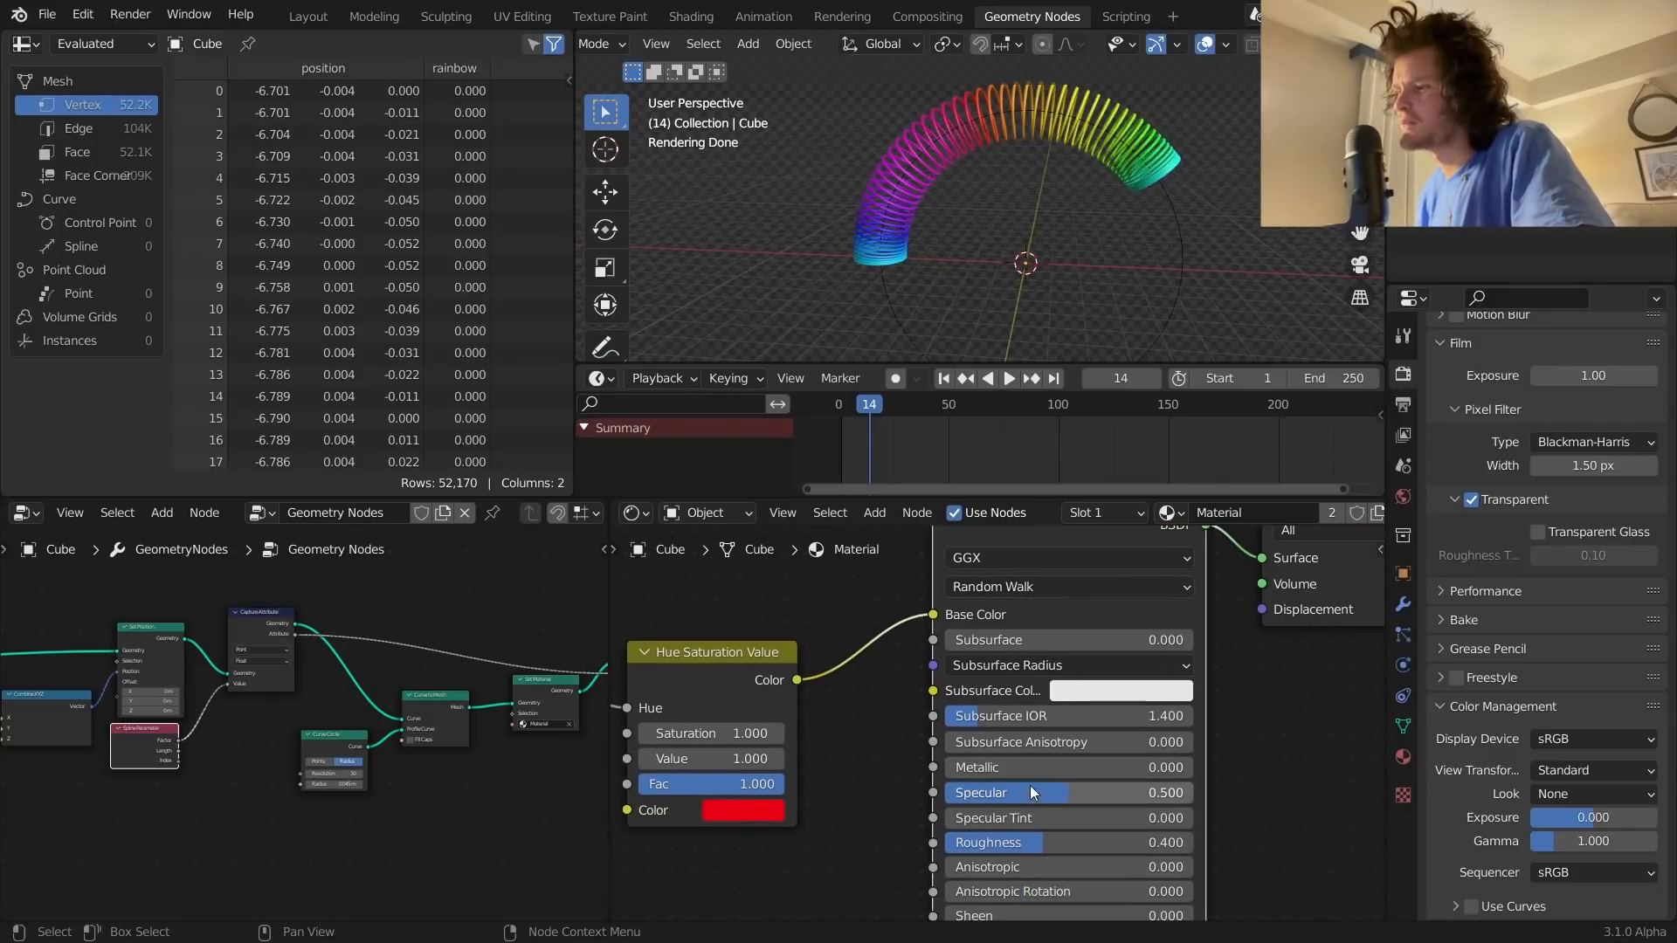
click(1040, 764)
text(1)
key(Return)
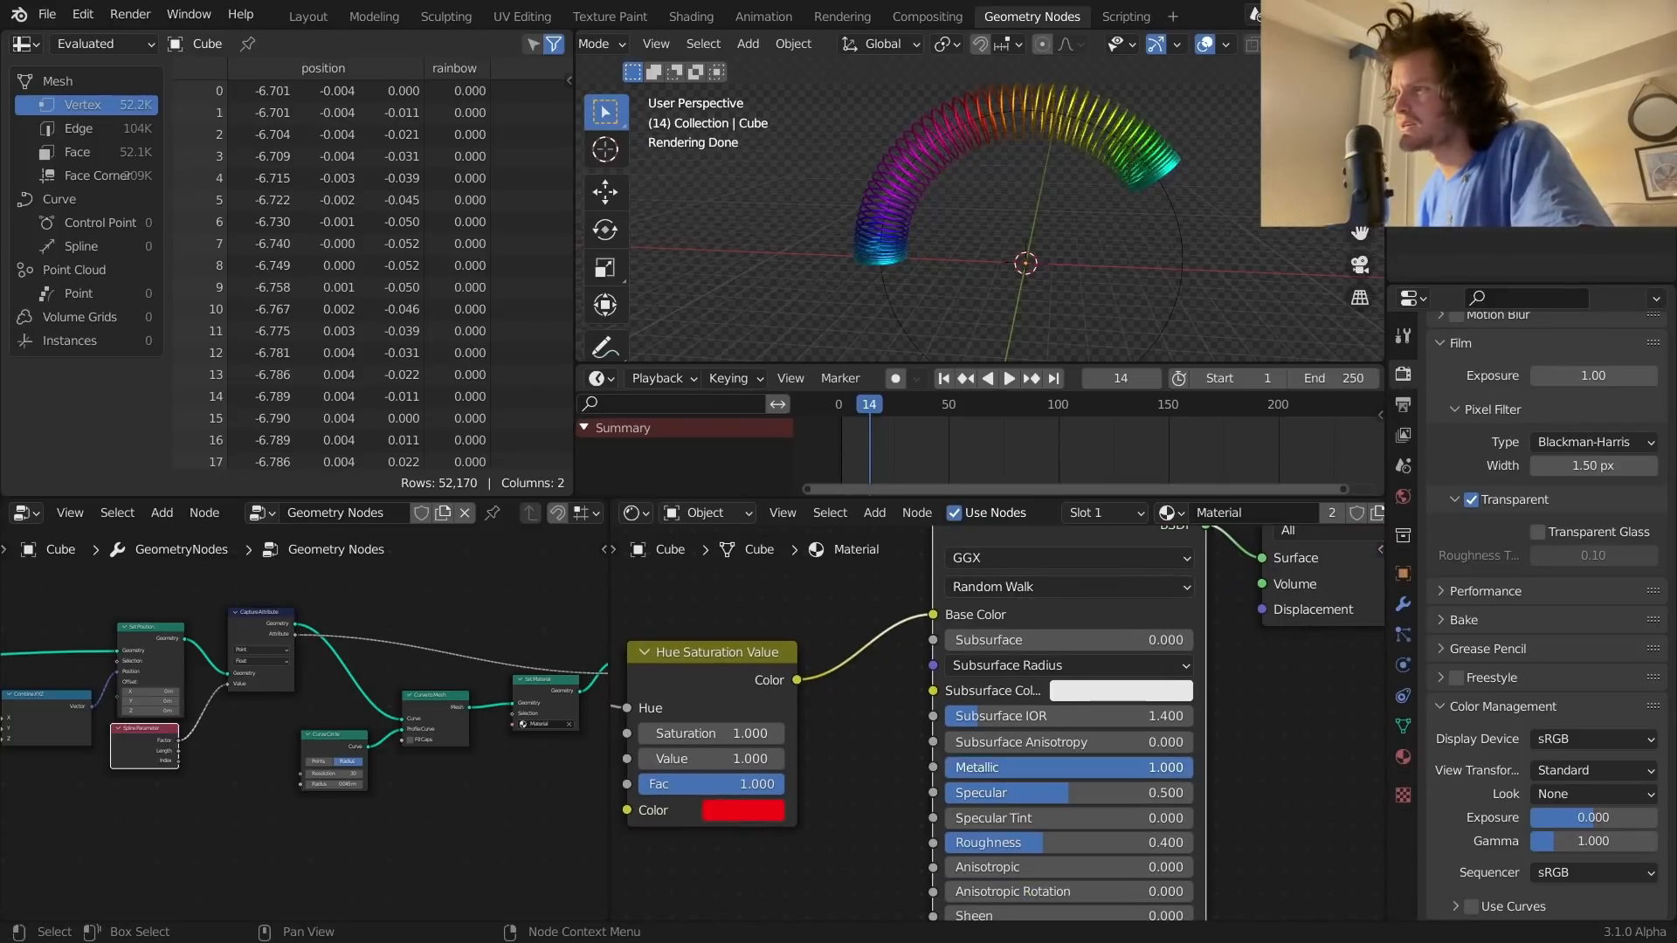
drag(1191, 767, 945, 768)
Step: Raise the Principled BSDF's Roughness to about 0.887 and try a Saturation of 0.8 on the Hue Saturation Value node
drag(1010, 846, 1165, 846)
drag(716, 733, 681, 734)
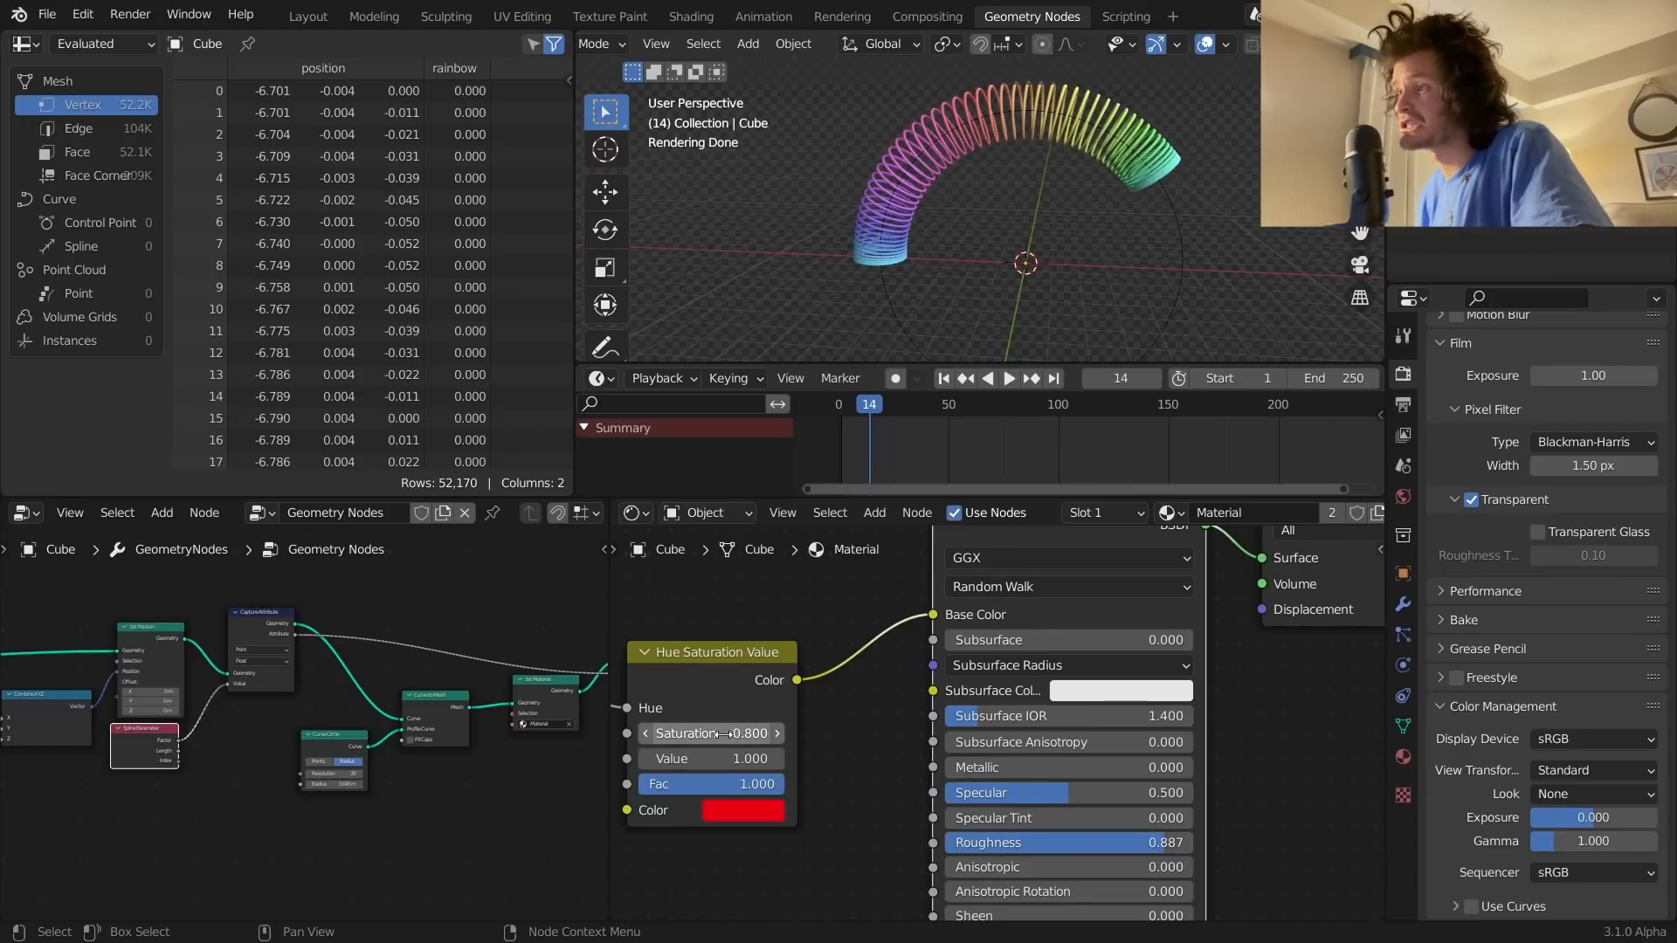
Step: Play the animation again to review the rougher rainbow material on the moving spring
key(space)
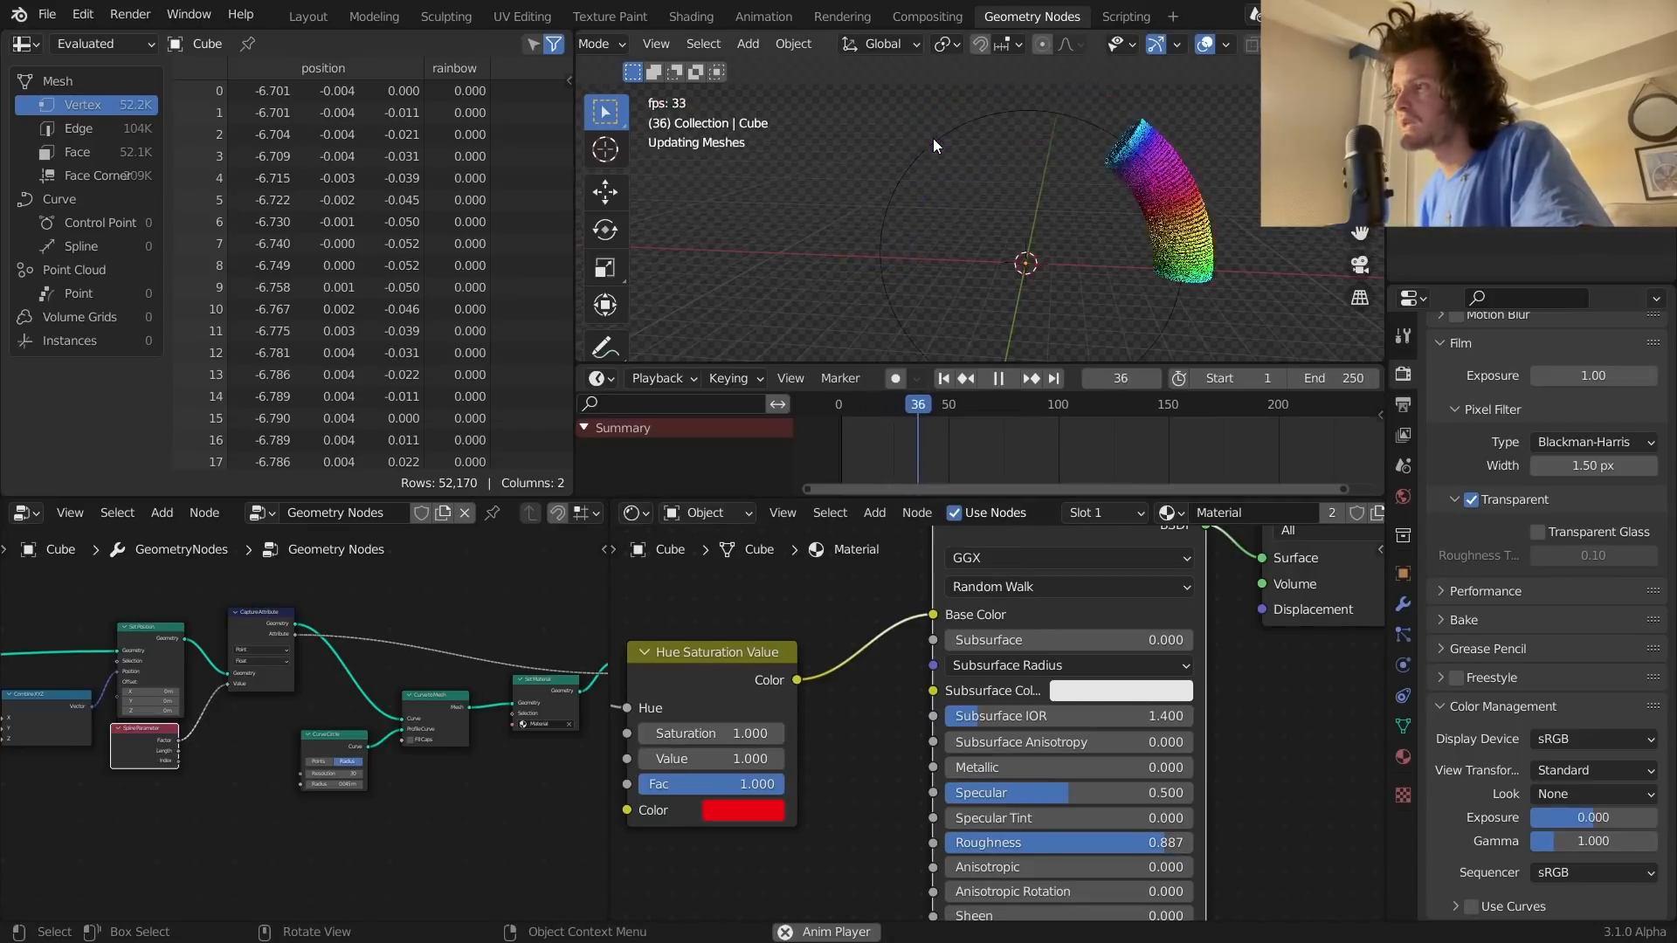
key(shift+Left)
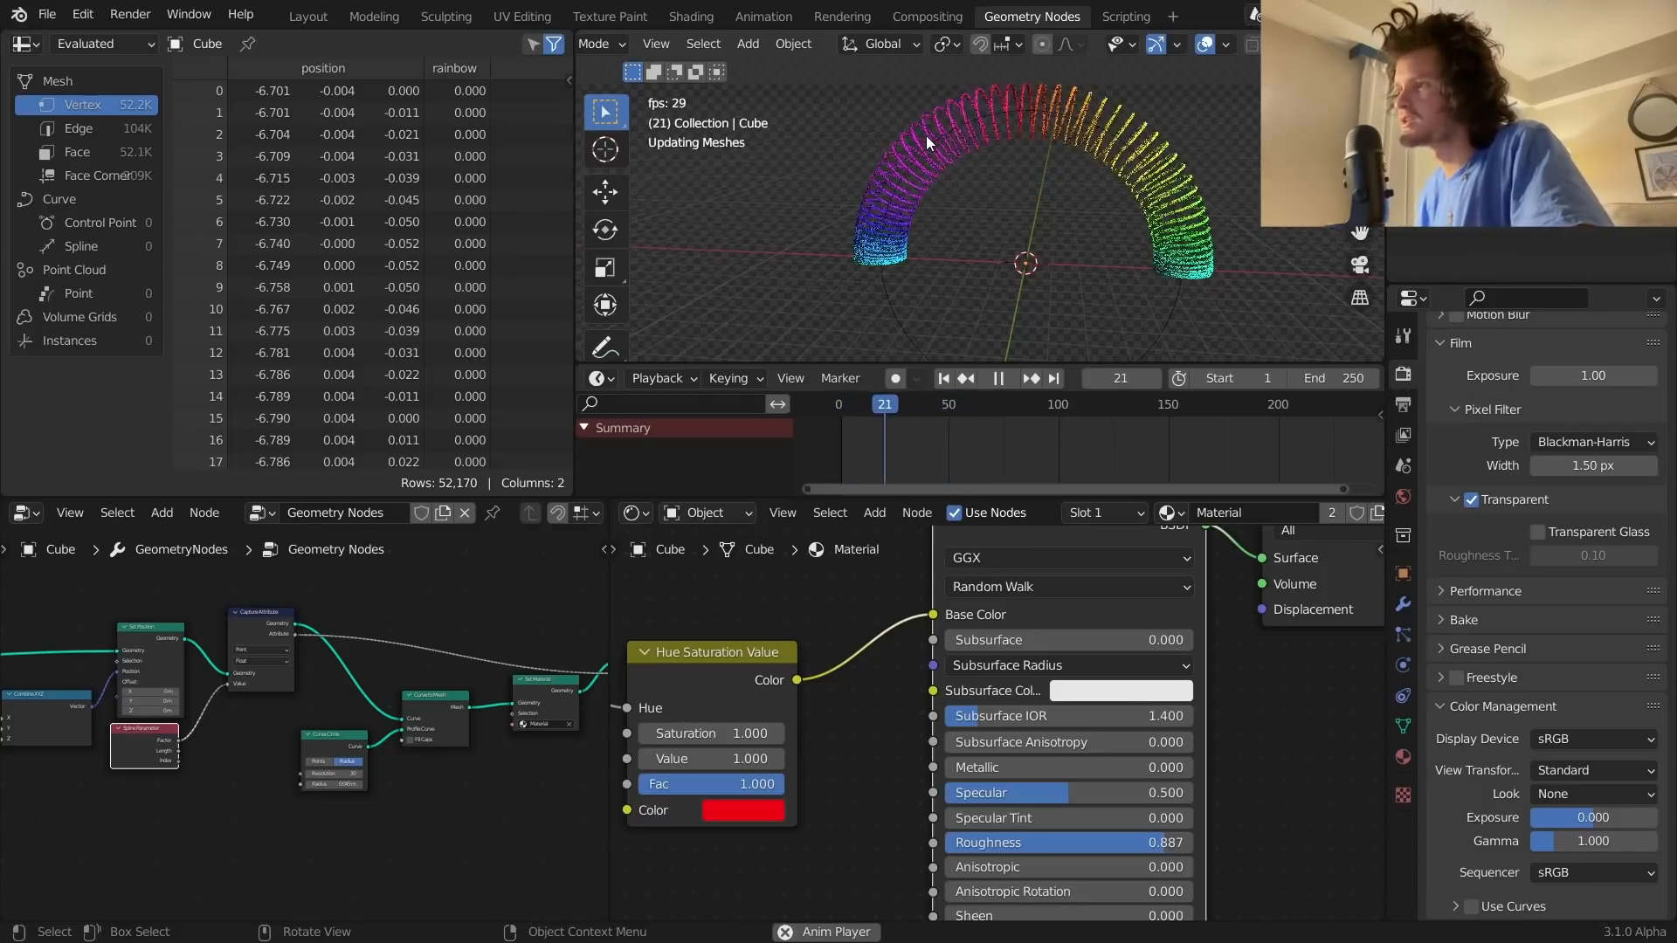
key(space)
Step: Try rotating the Bezier circle about the global Z axis, and undo the rotation
click(1068, 123)
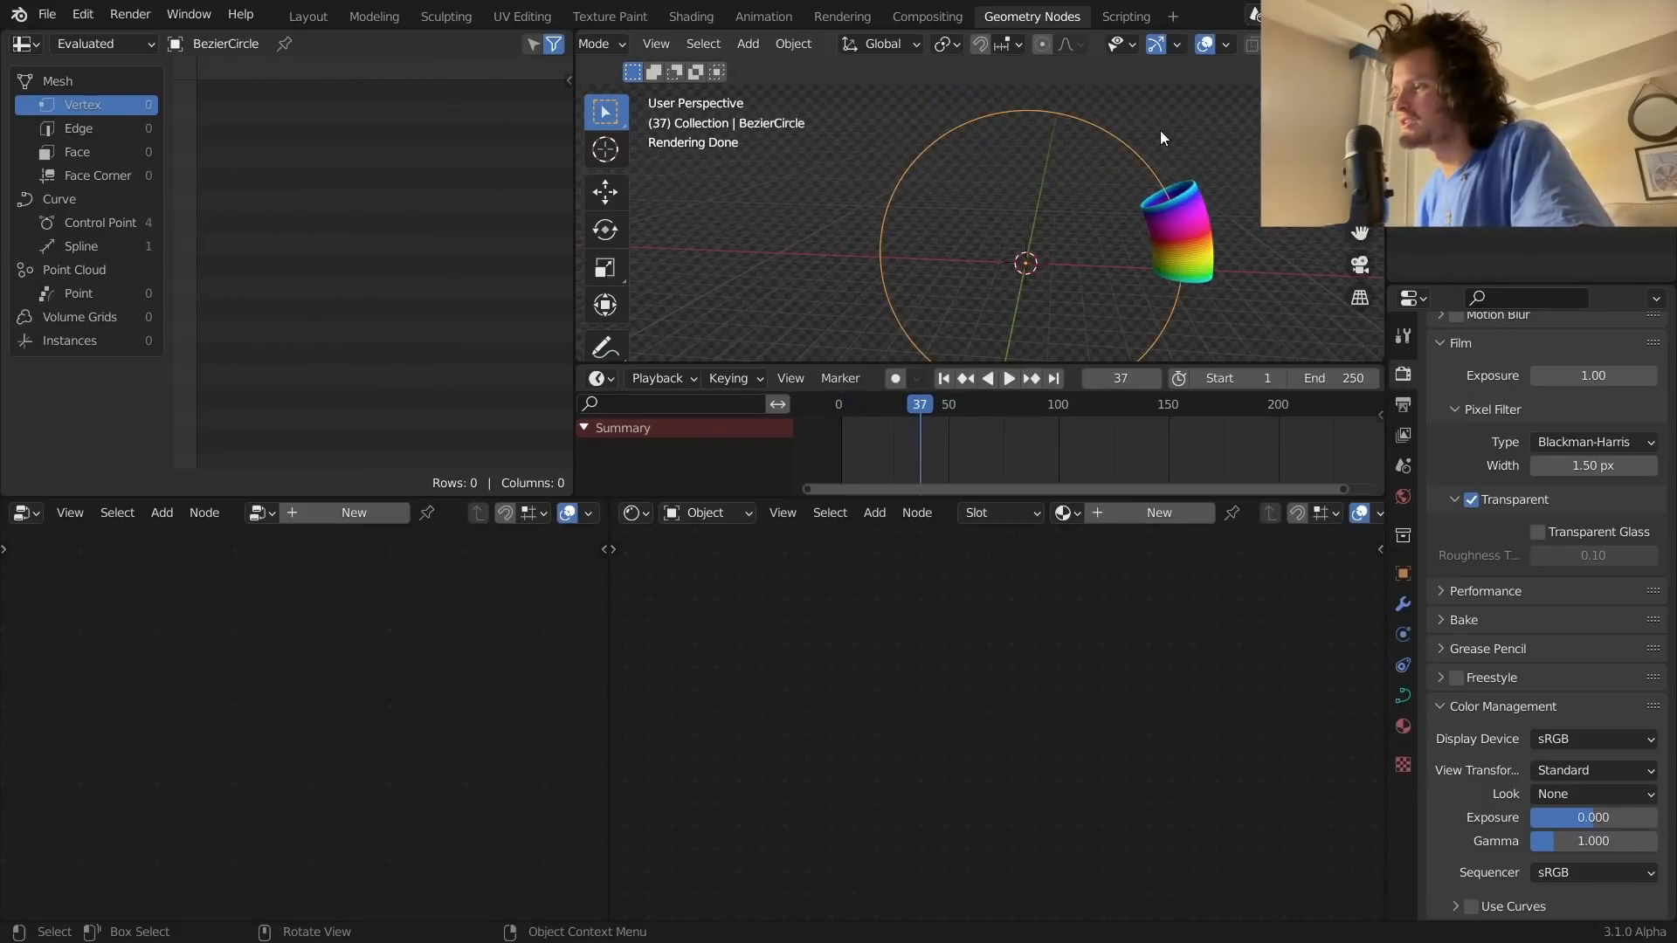
scroll(1184, 145, down, 2)
key(r)
key(z)
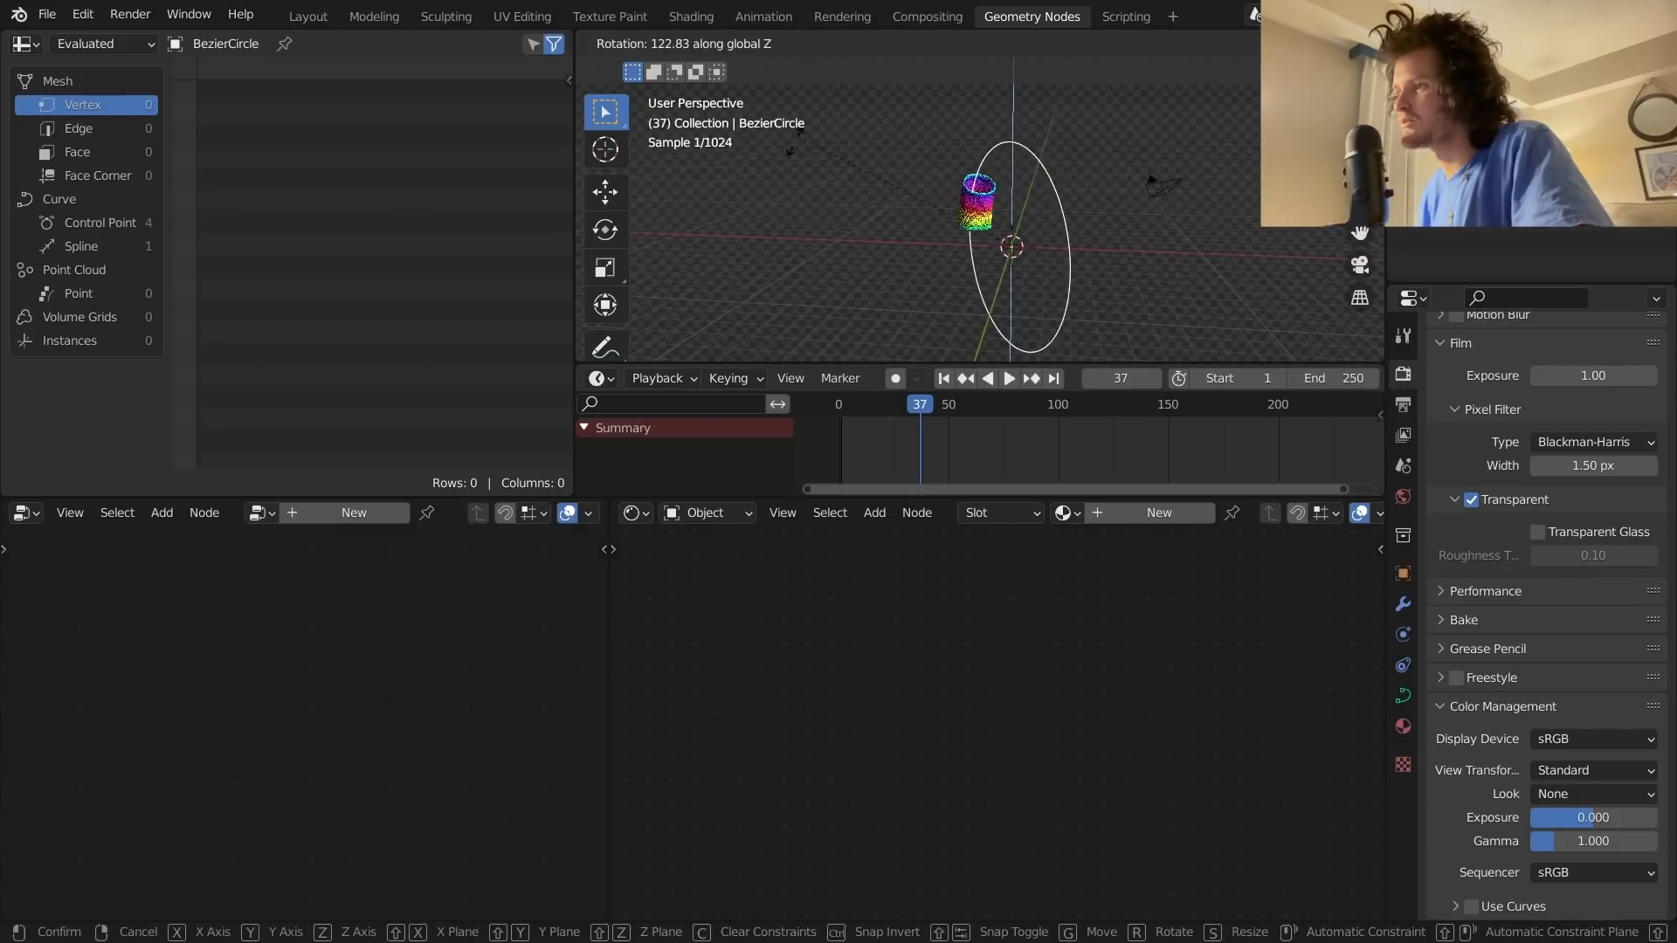
click(1027, 112)
key(ctrl+z)
Step: Snap the 3D cursor to the Bezier circle's selected control point below the slinky and set the transform pivot point to 3D Cursor
key(Tab)
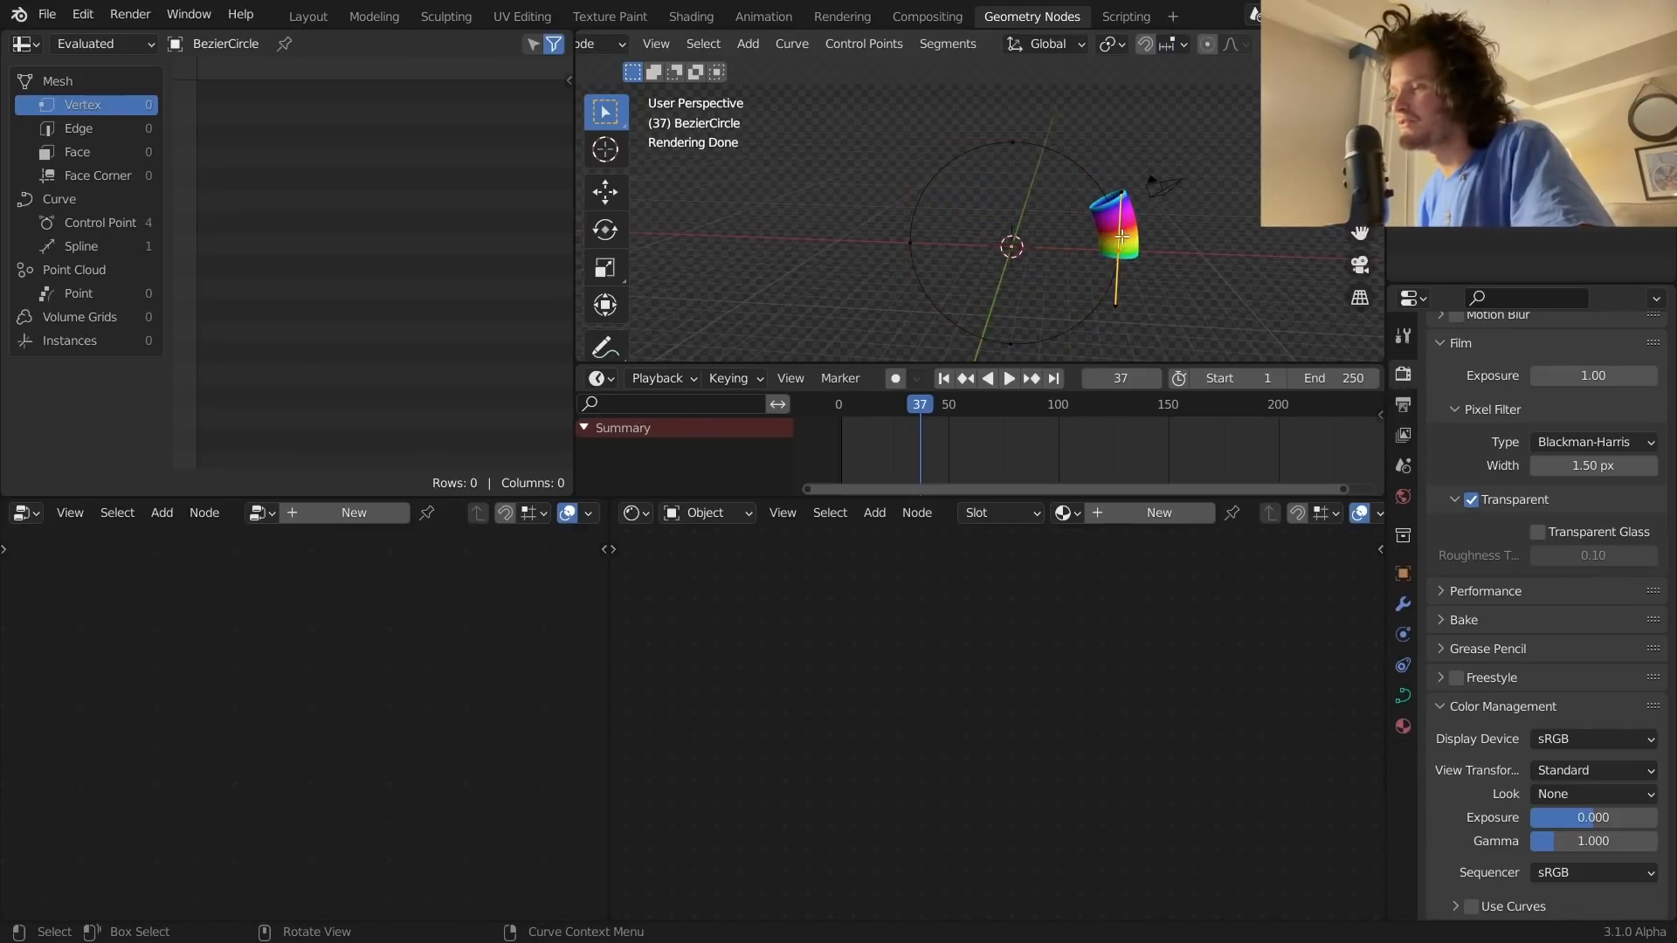
key(shift+s)
click(1139, 339)
key(Tab)
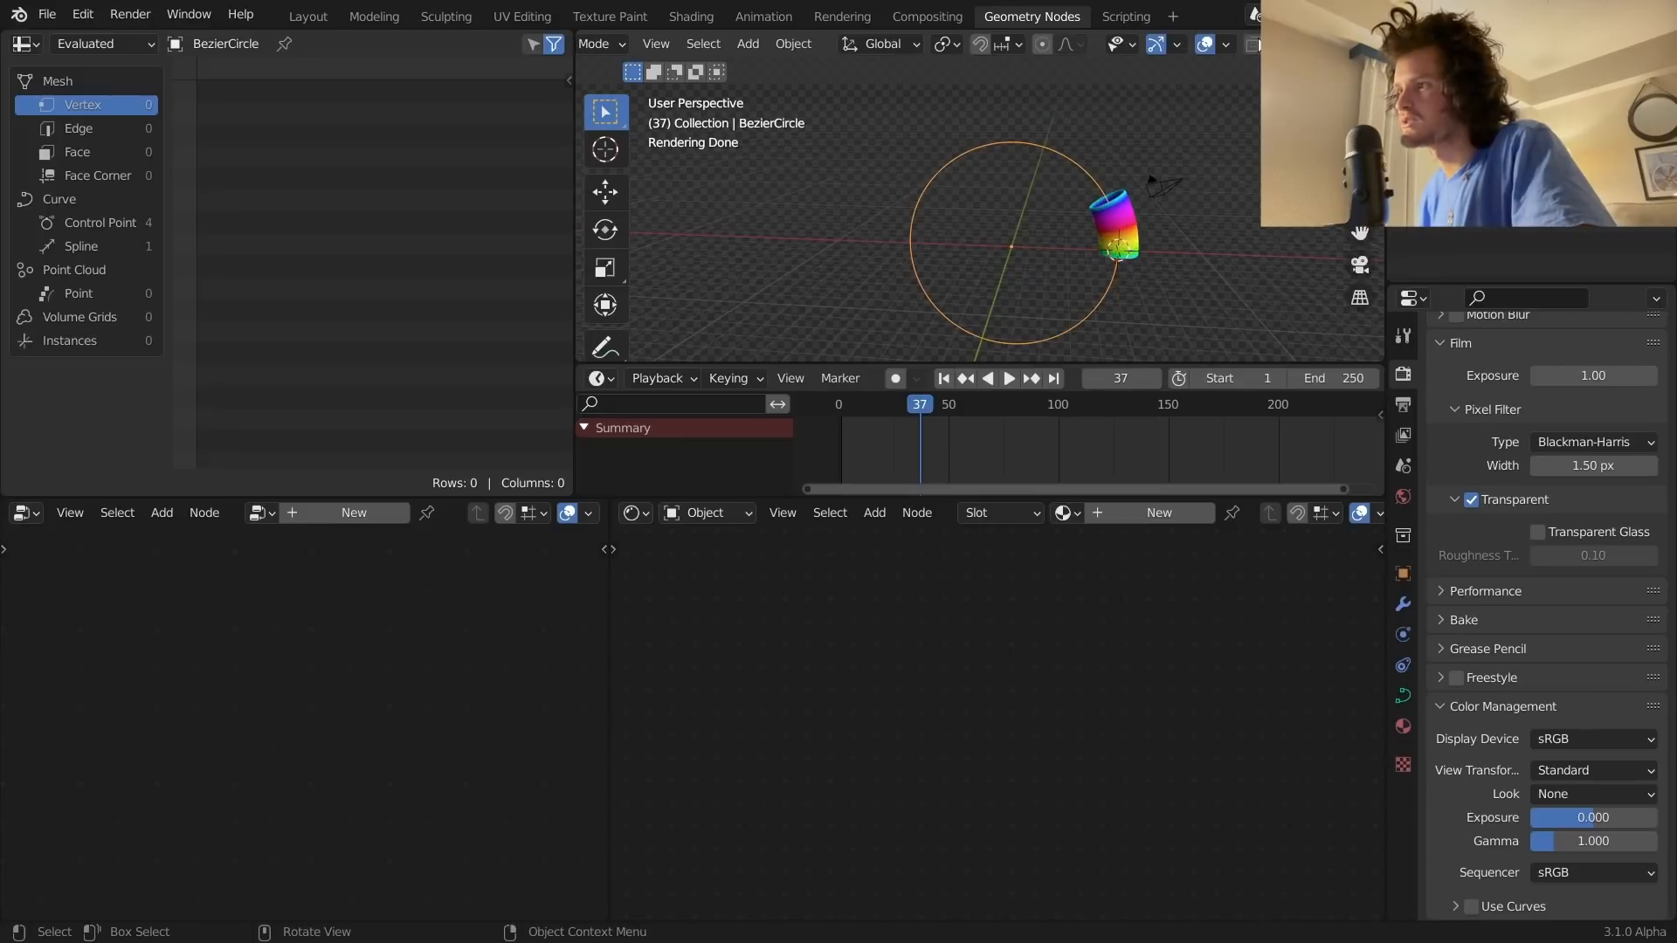
click(943, 45)
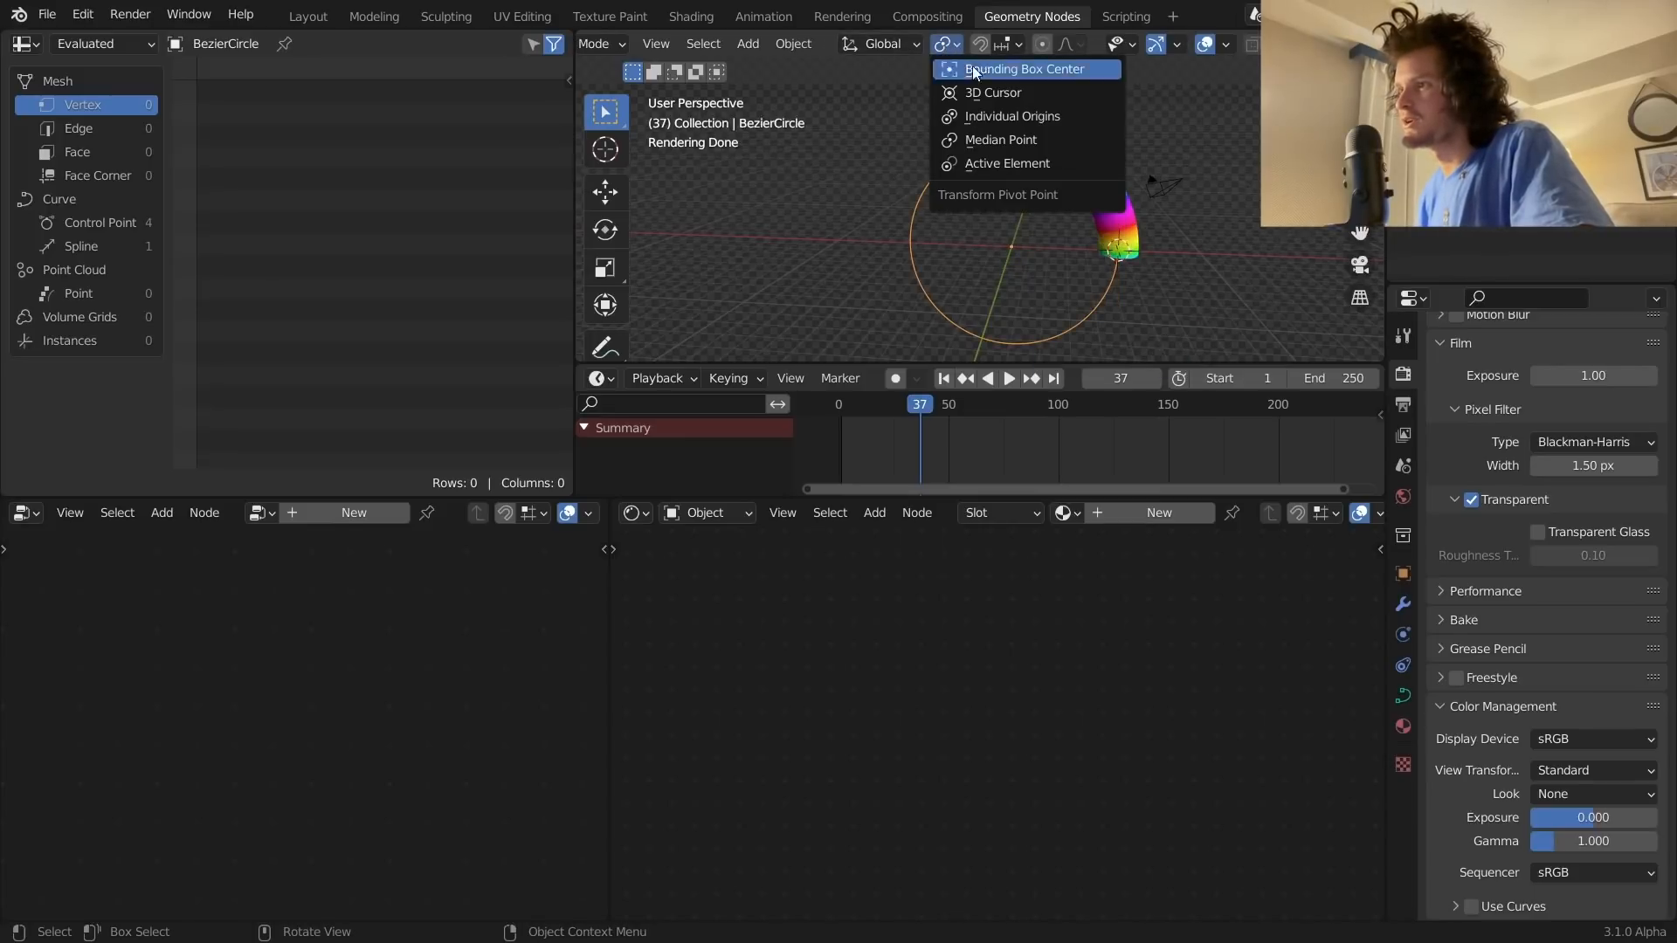
click(994, 91)
Step: Try rotating the whole Bezier circle about the global Z axis around the 3D cursor, and undo the rotation
key(r)
key(z)
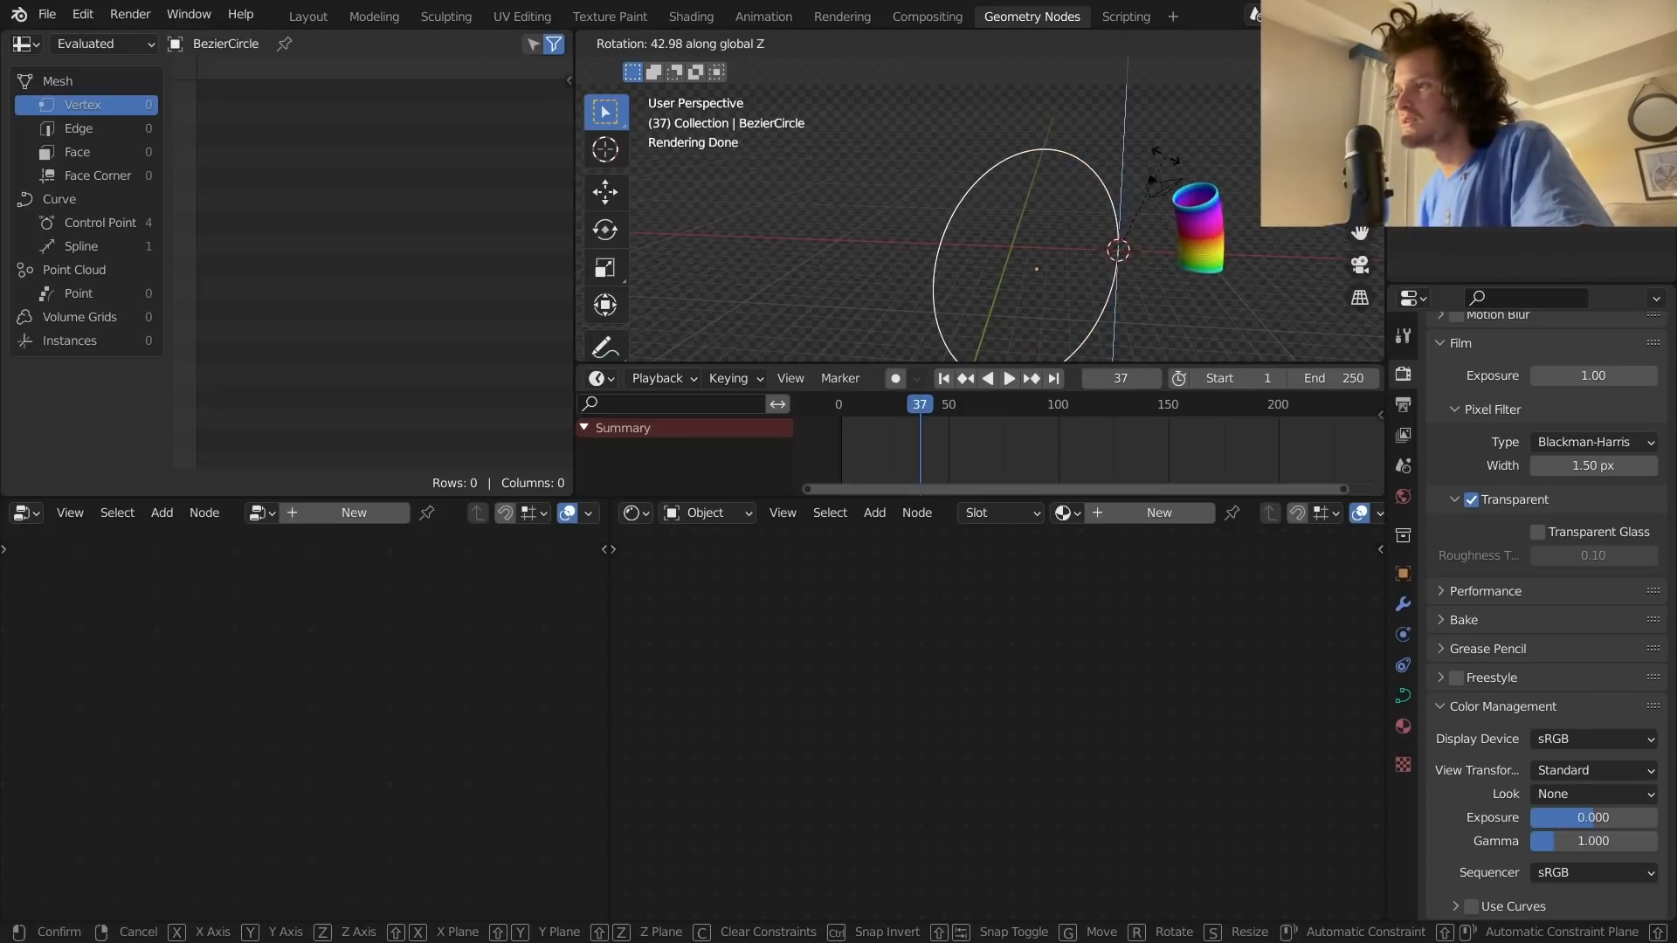
click(1154, 156)
key(ctrl+z)
Step: Try rotating only the selected control point of the Bezier circle about the global Z axis in Edit Mode, and undo it
key(Tab)
key(r)
key(z)
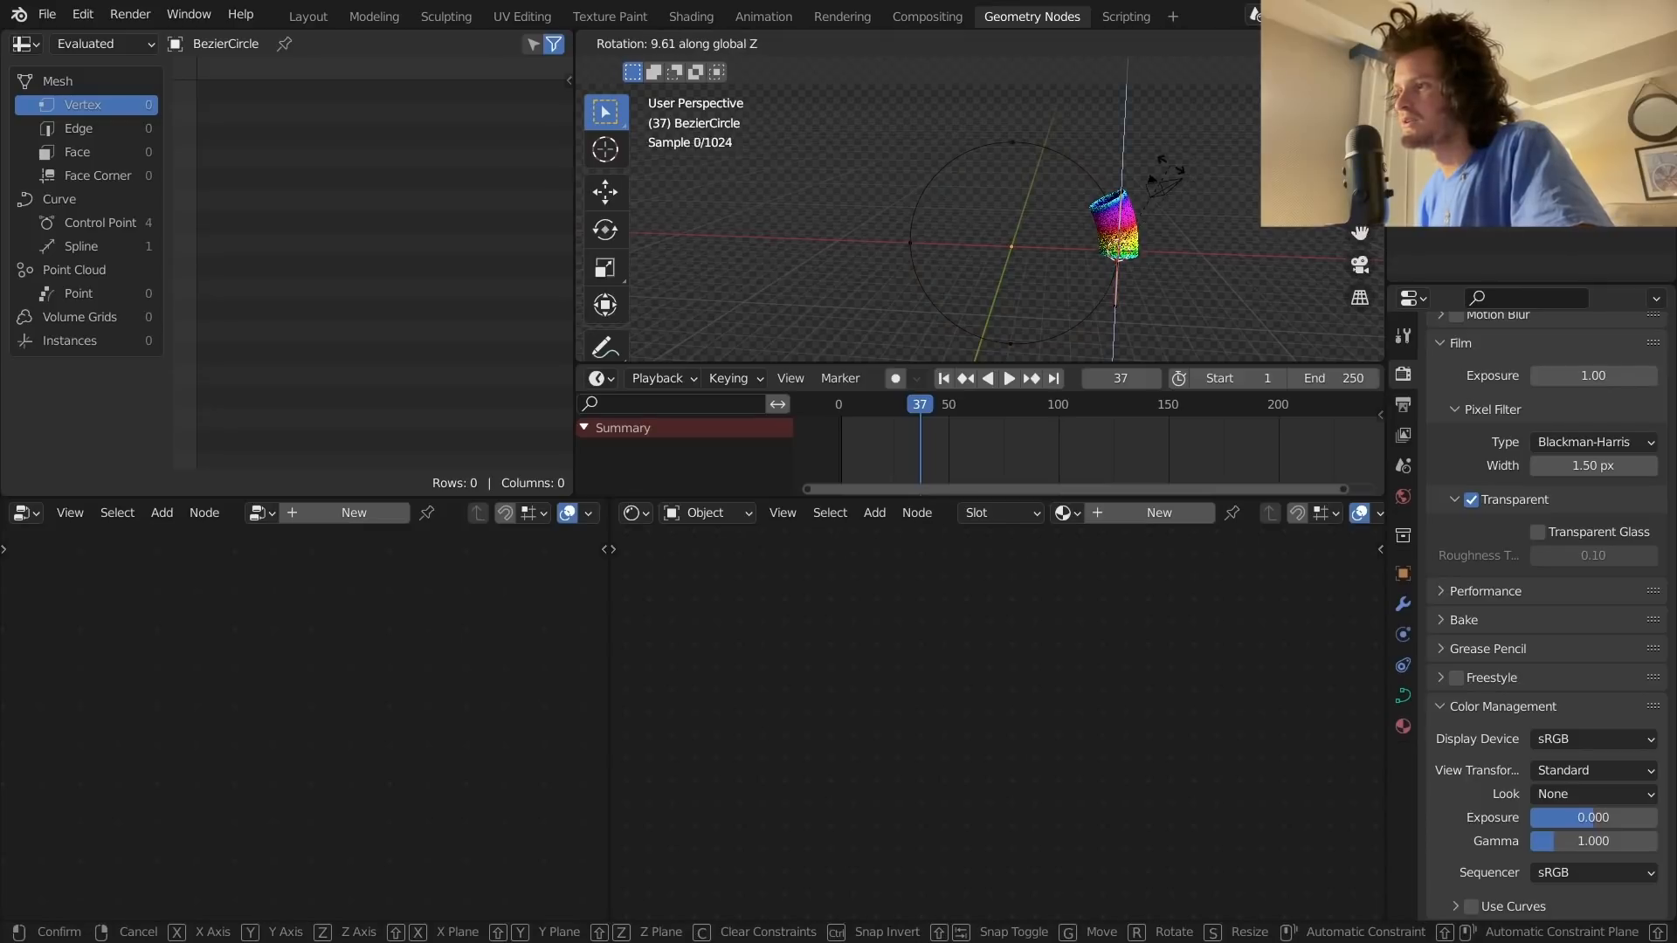
click(1142, 146)
key(ctrl+z)
Step: Try rotating all of the Bezier circle's control points about global Z around the 3D cursor, and return to Object Mode
key(a)
key(r)
key(z)
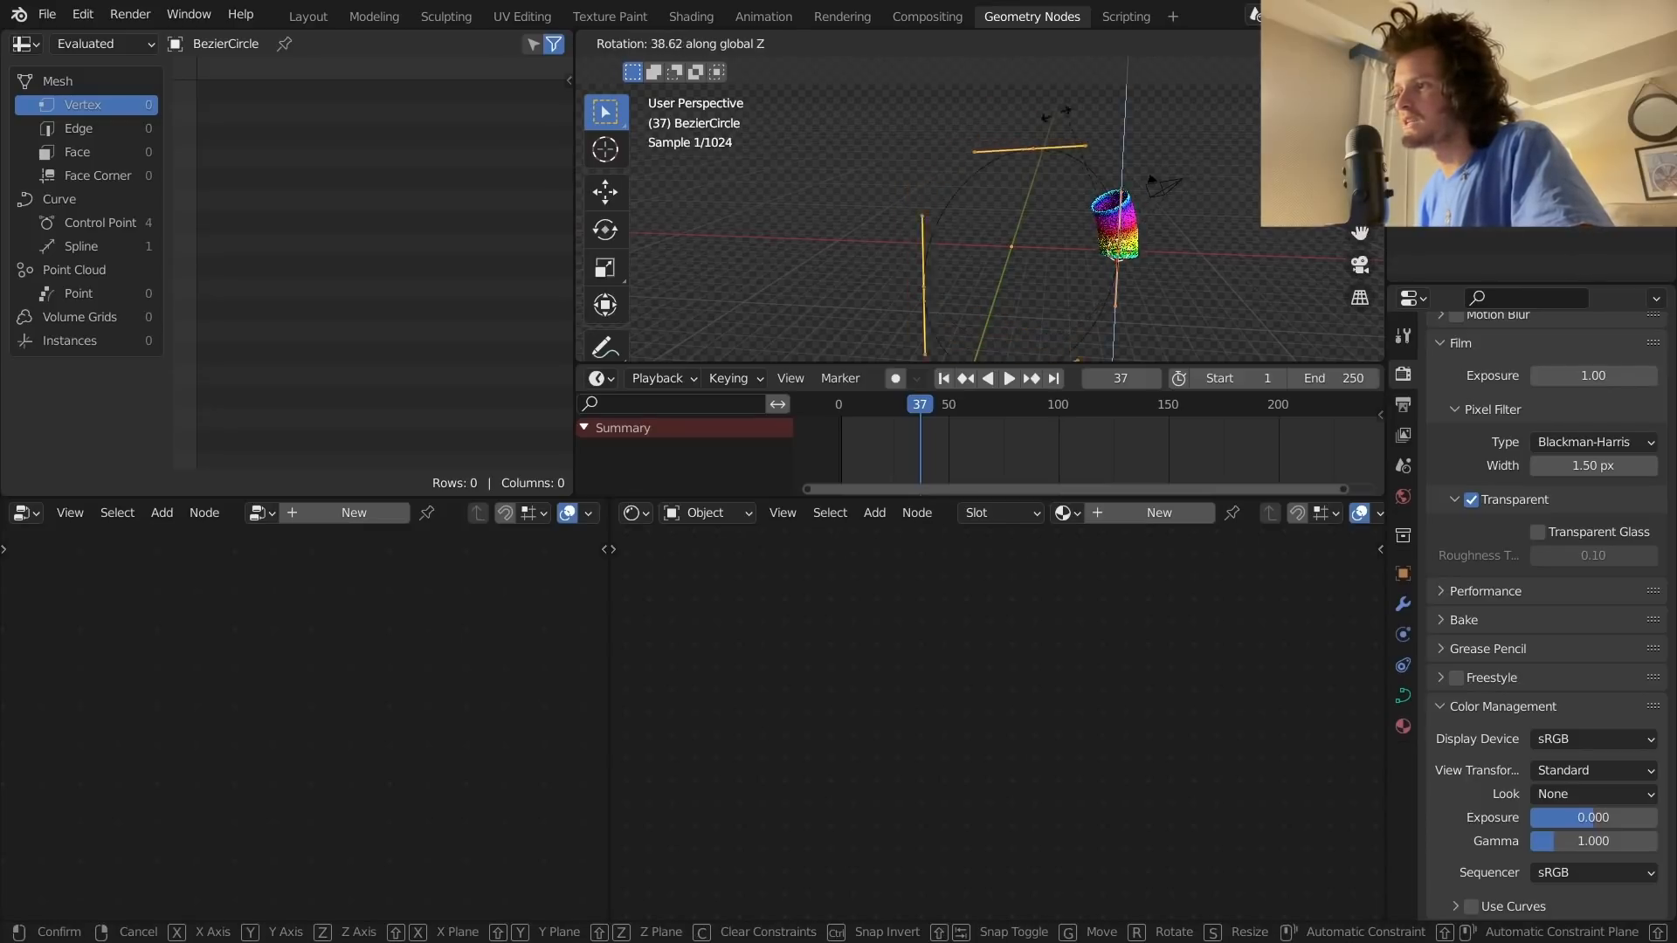
click(1201, 157)
key(Tab)
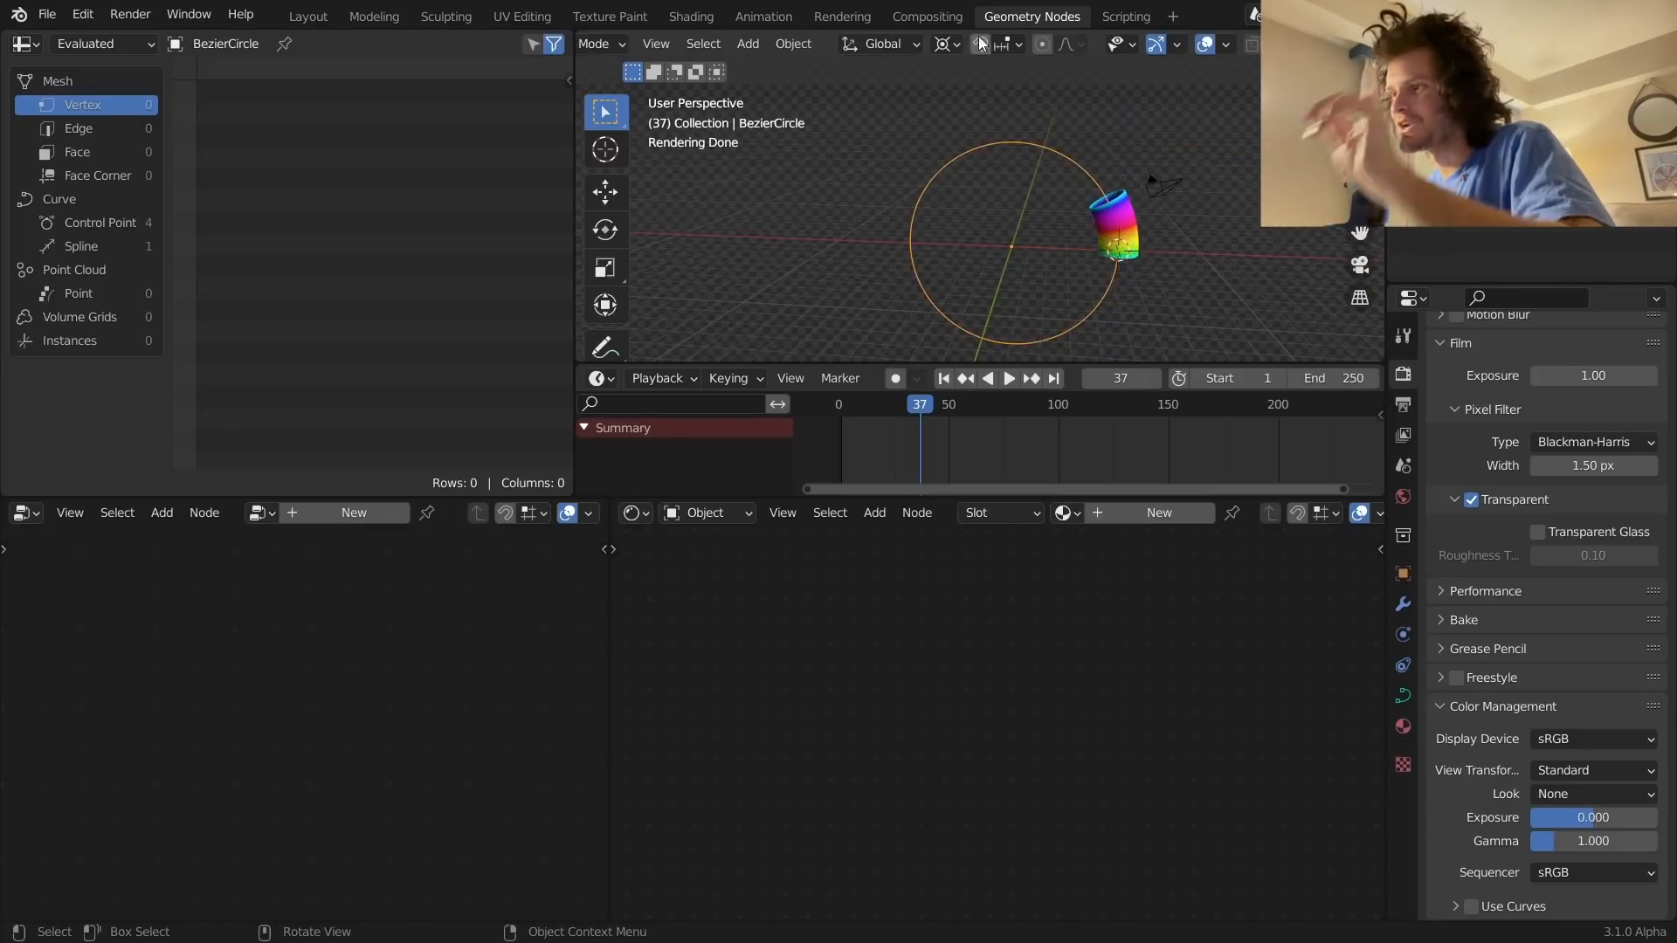